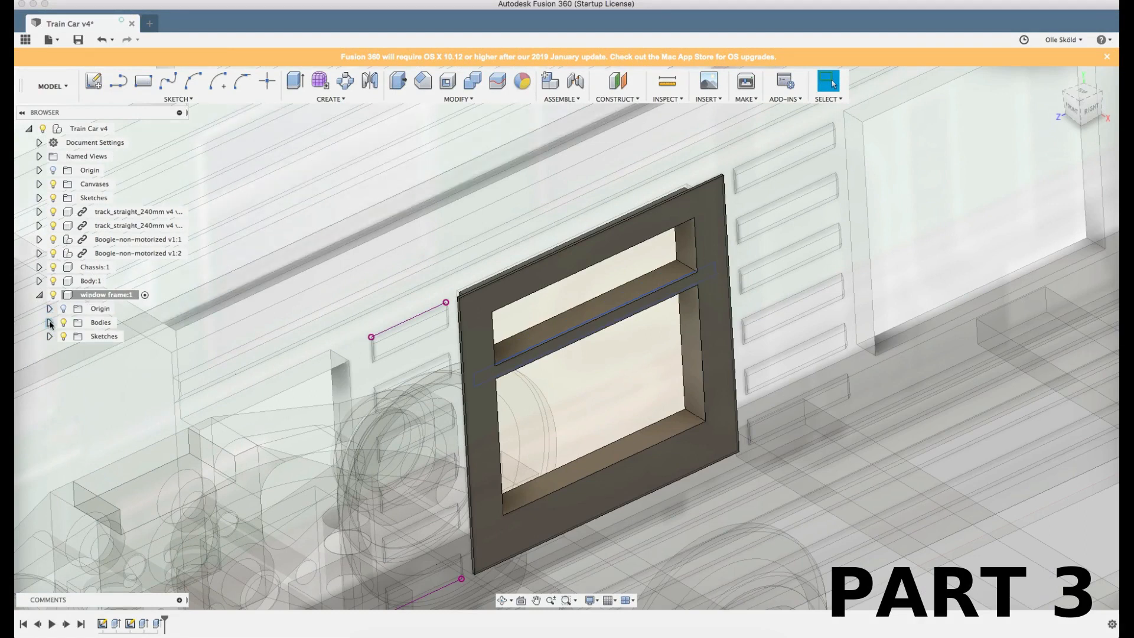
# Hide the second sketch of the window frame component.
pyautogui.click(49, 336)
pyautogui.click(74, 365)
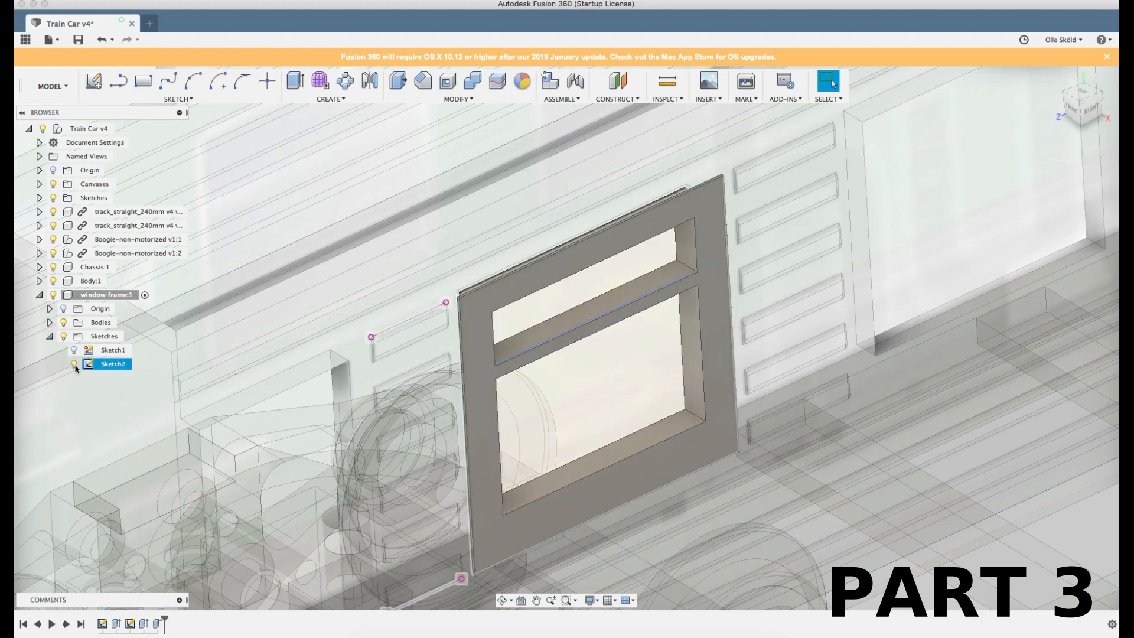
pyautogui.click(74, 365)
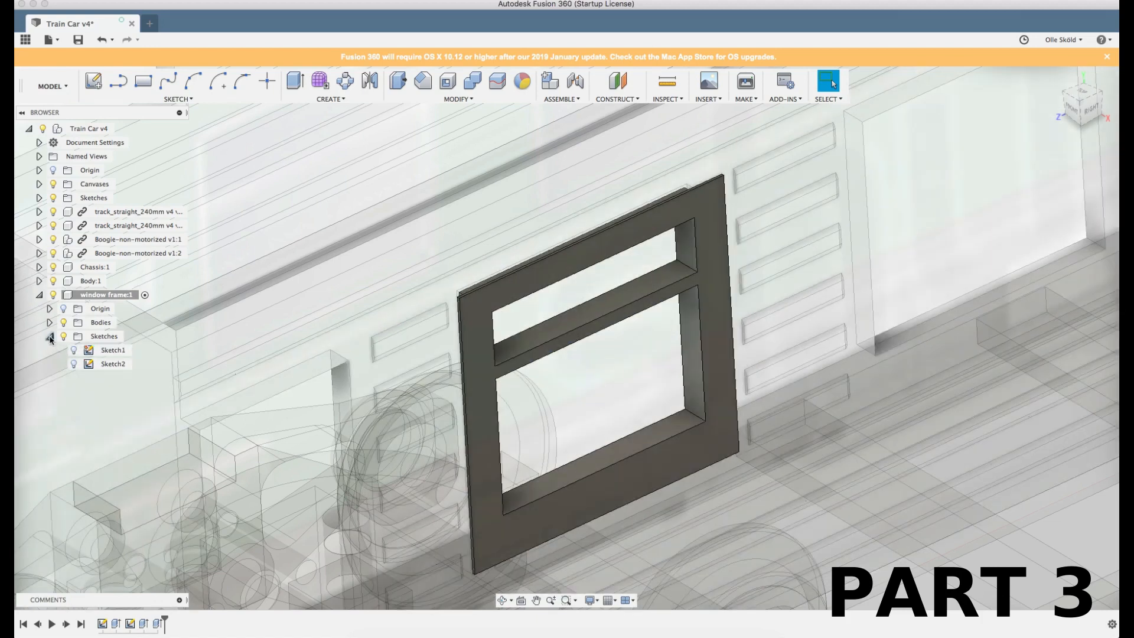
pyautogui.click(49, 336)
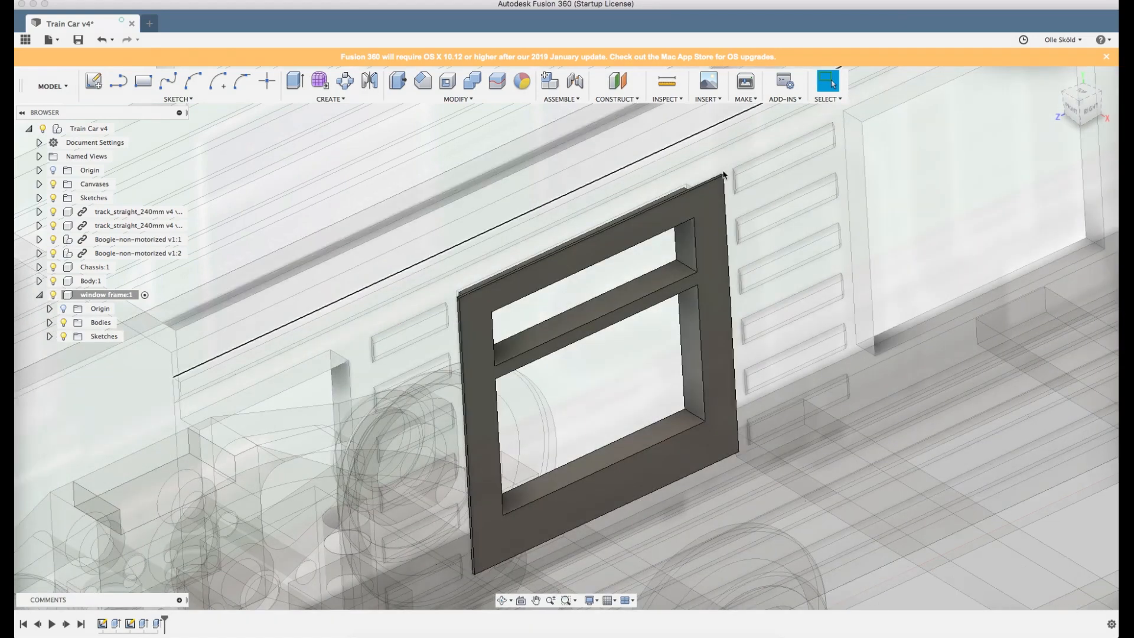
# Start a Fillet on the window frame and select three inner corner edges: both on one side of the upper opening and the lower opening's bottom one.
pyautogui.scroll(-3, 664, 198)
pyautogui.keyDown('shift'); pyautogui.moveTo(663, 199); pyautogui.dragTo(658, 253, button='middle'); pyautogui.keyUp('shift')
pyautogui.scroll(4, 686, 250)
pyautogui.scroll(-3, 686, 251)
pyautogui.scroll(4, 743, 135)
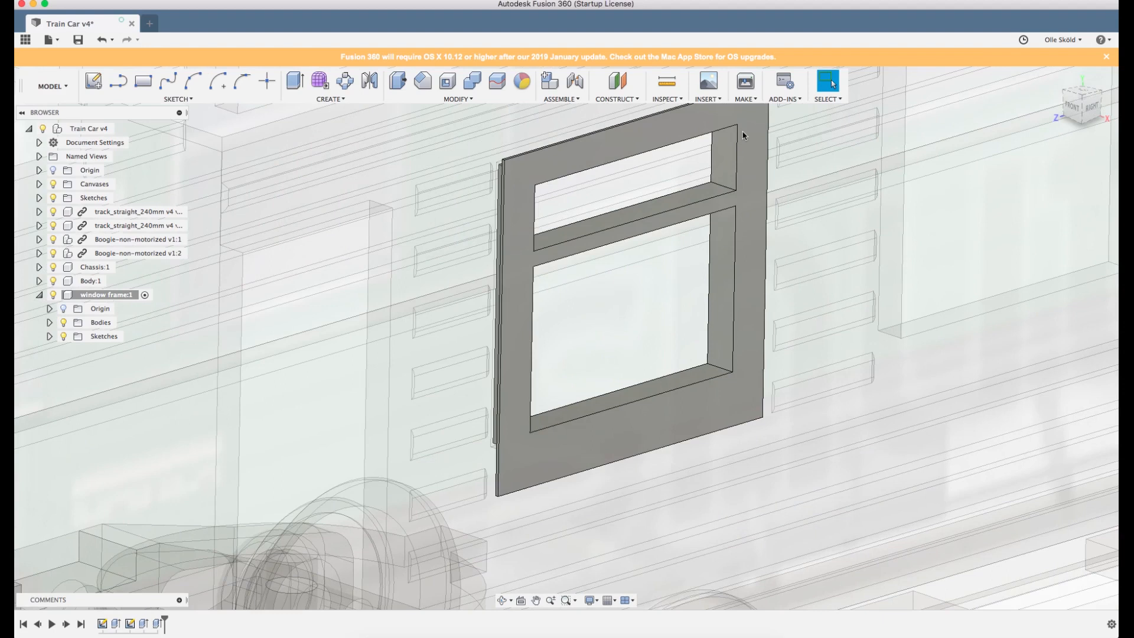
pyautogui.scroll(-1, 743, 135)
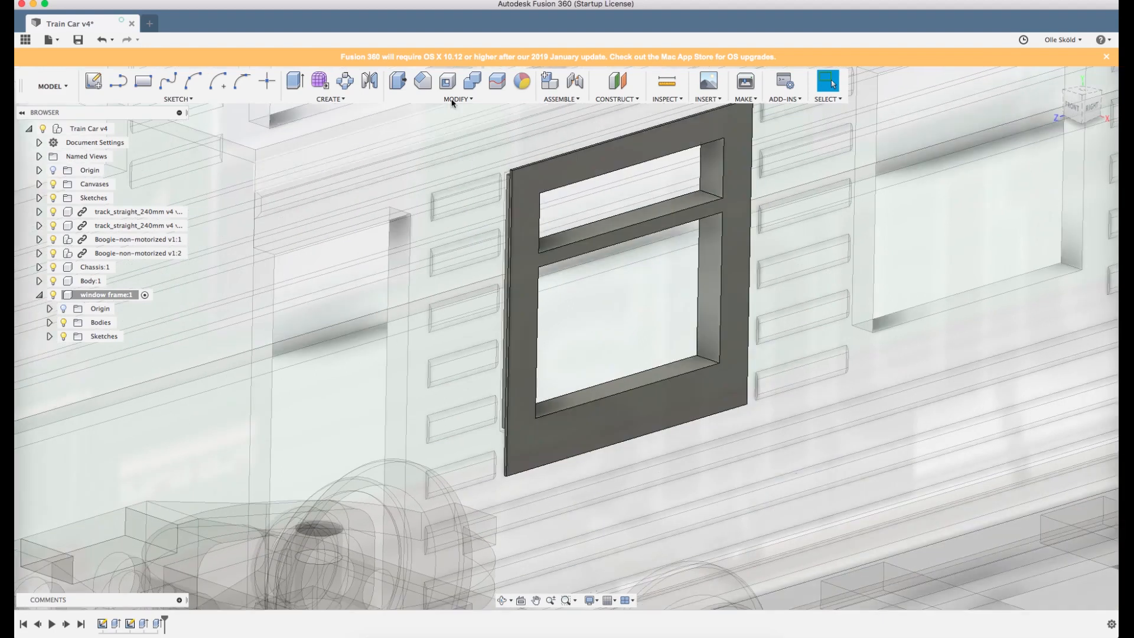
pyautogui.click(452, 100)
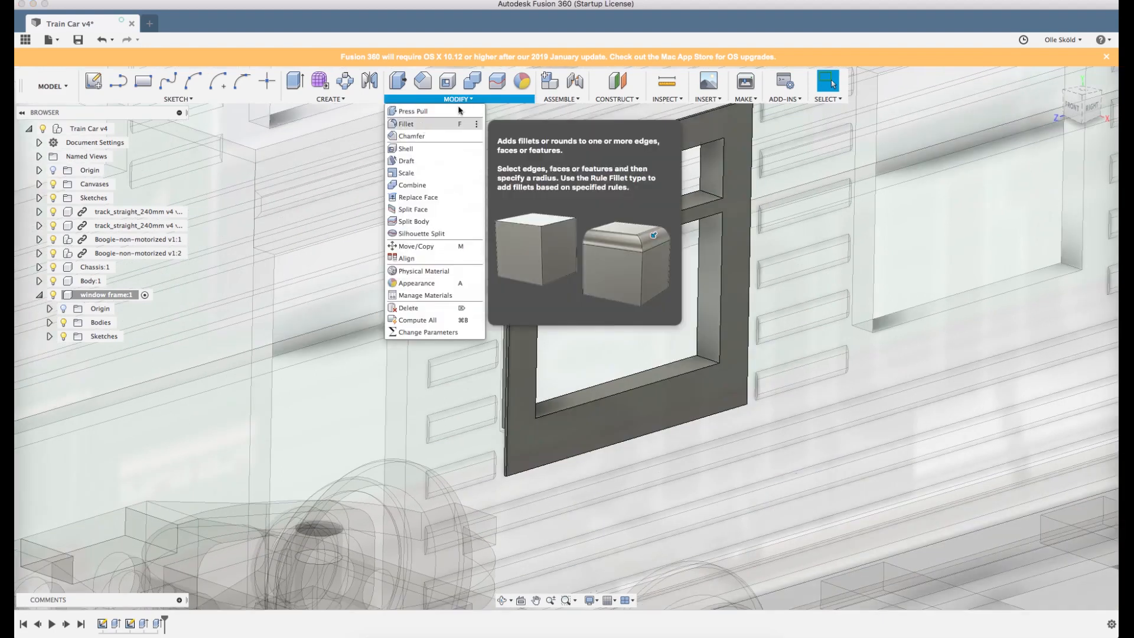
pyautogui.click(413, 124)
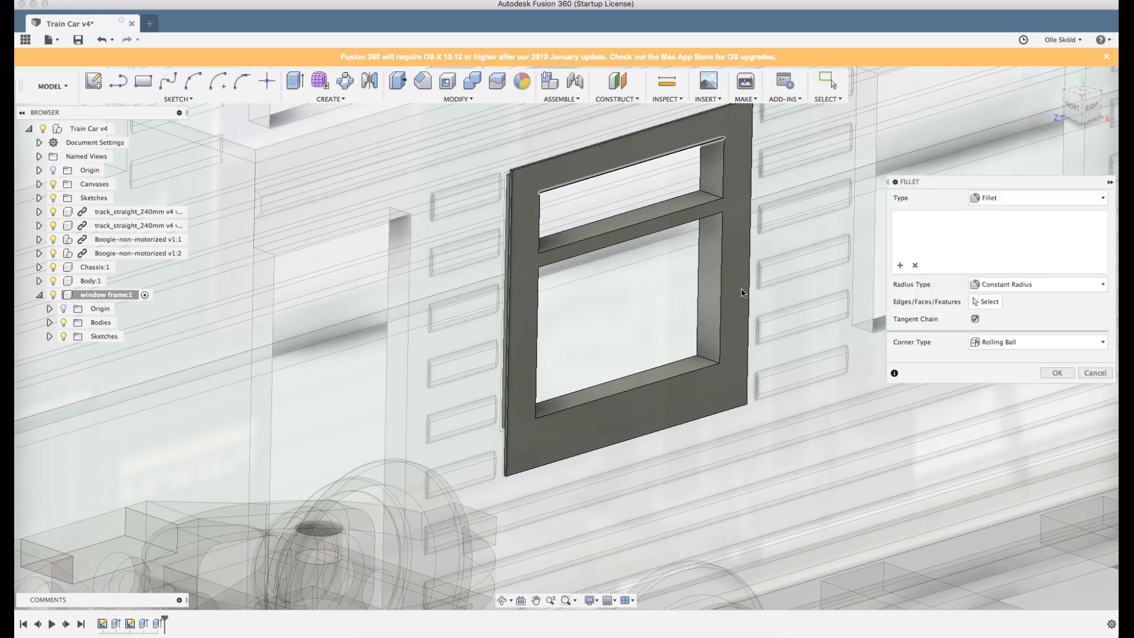
pyautogui.click(708, 363)
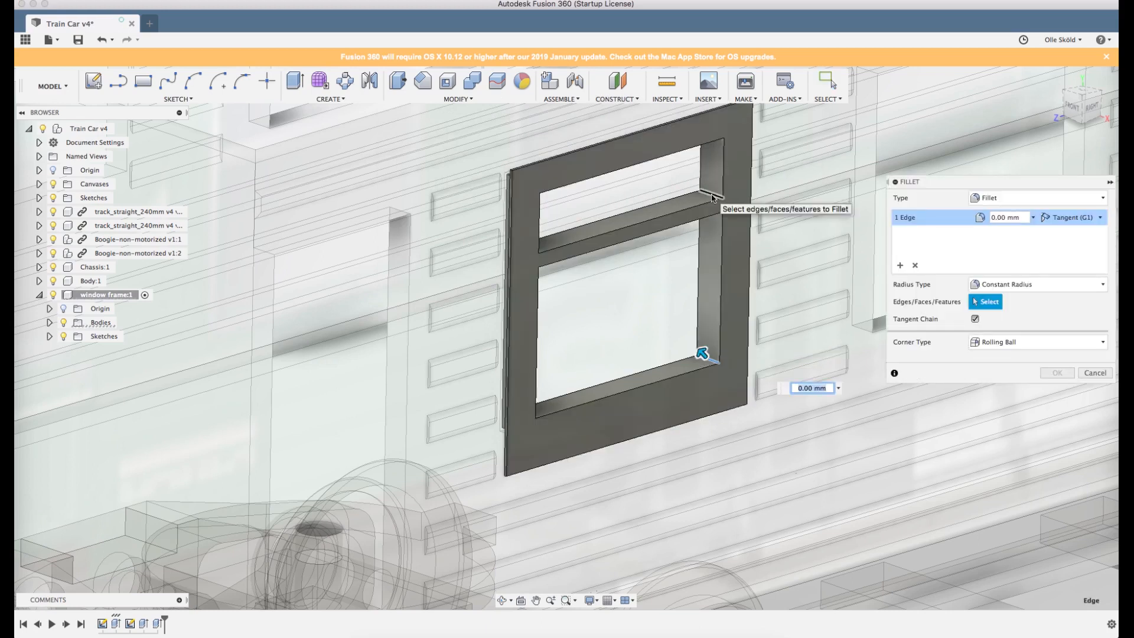
pyautogui.click(712, 198)
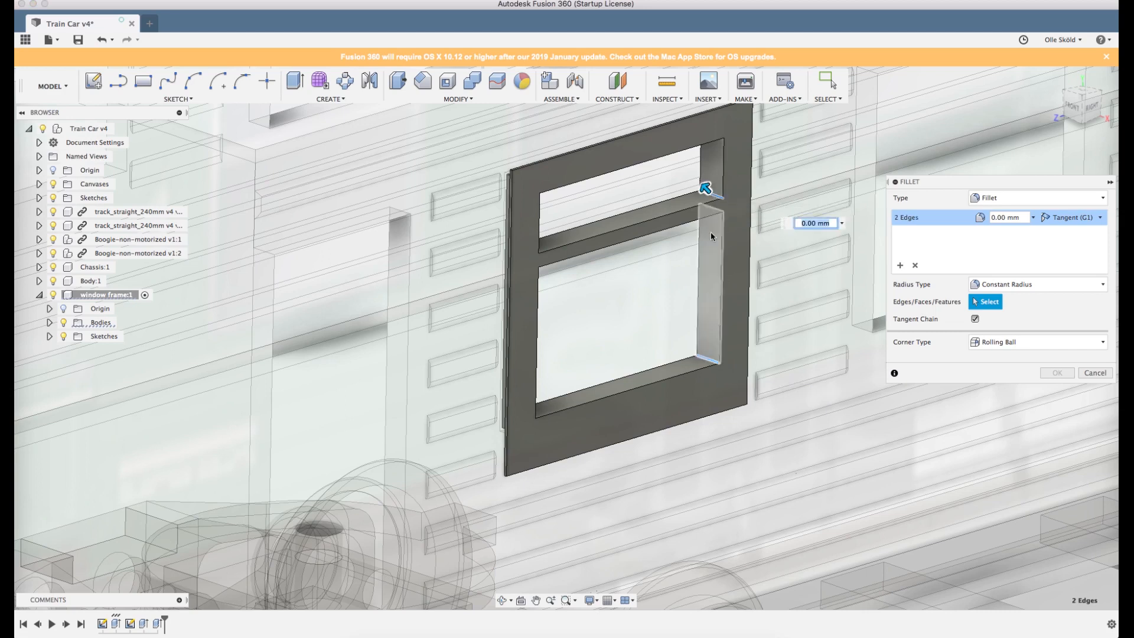
pyautogui.scroll(-2, 711, 232)
pyautogui.keyDown('shift'); pyautogui.moveTo(711, 232); pyautogui.dragTo(707, 160, button='middle'); pyautogui.keyUp('shift')
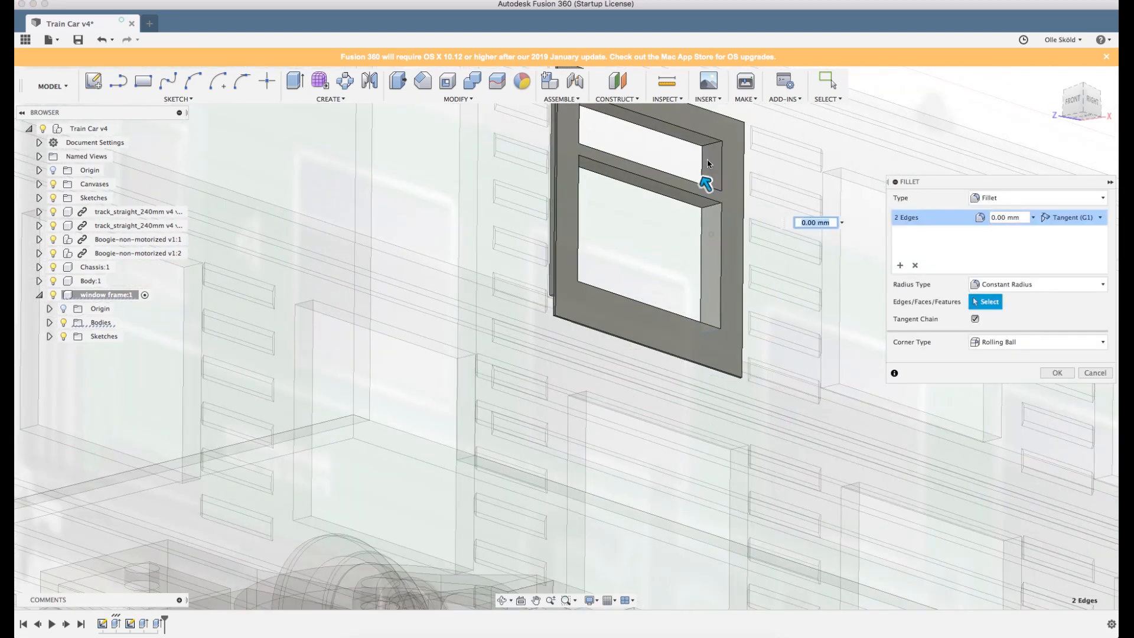
pyautogui.click(729, 267)
# Add the four inner corner edges on the opposite side of both window openings to the fillet selection.
pyautogui.keyDown('shift'); pyautogui.moveTo(729, 267); pyautogui.dragTo(650, 263, button='middle'); pyautogui.keyUp('shift')
pyautogui.scroll(4, 649, 261)
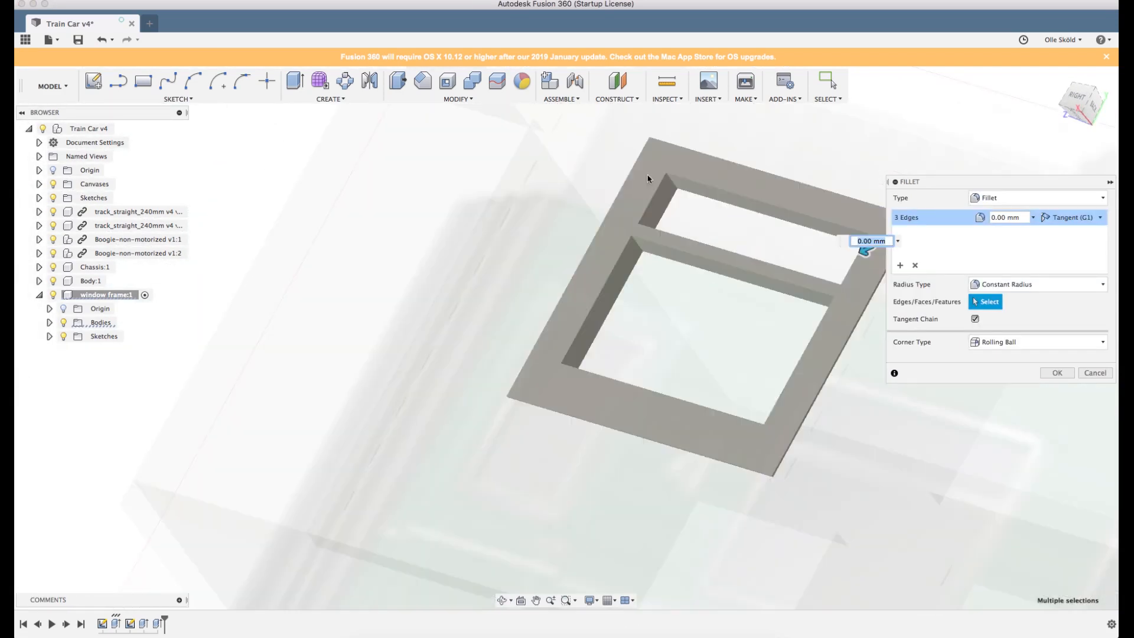
pyautogui.click(651, 202)
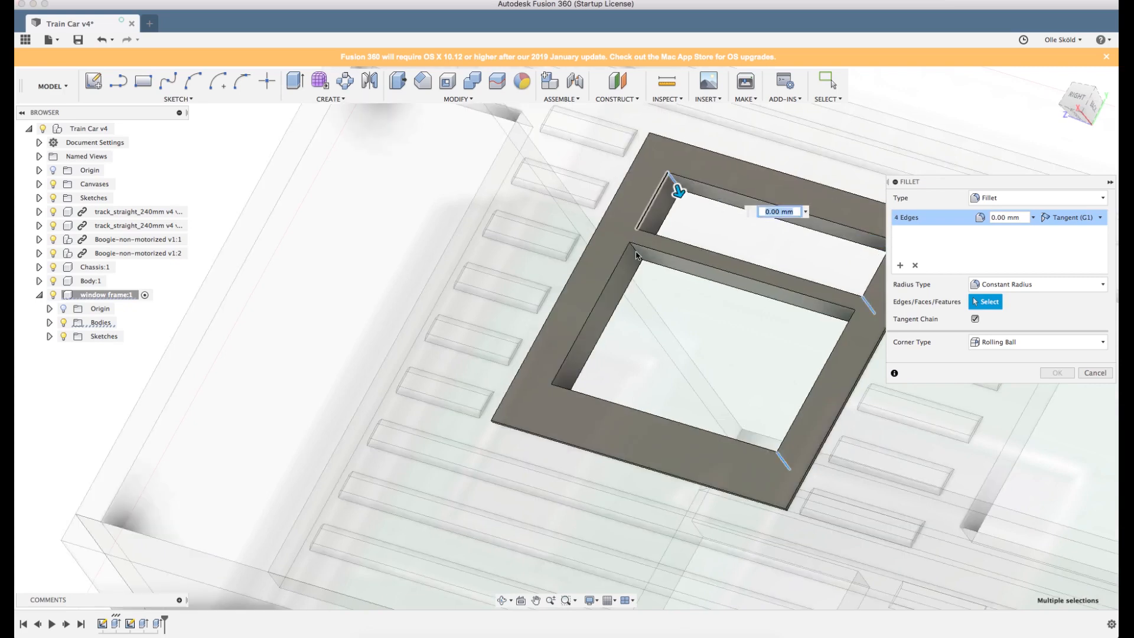
pyautogui.click(637, 253)
pyautogui.keyDown('shift'); pyautogui.moveTo(637, 254); pyautogui.dragTo(410, 440, button='middle'); pyautogui.keyUp('shift')
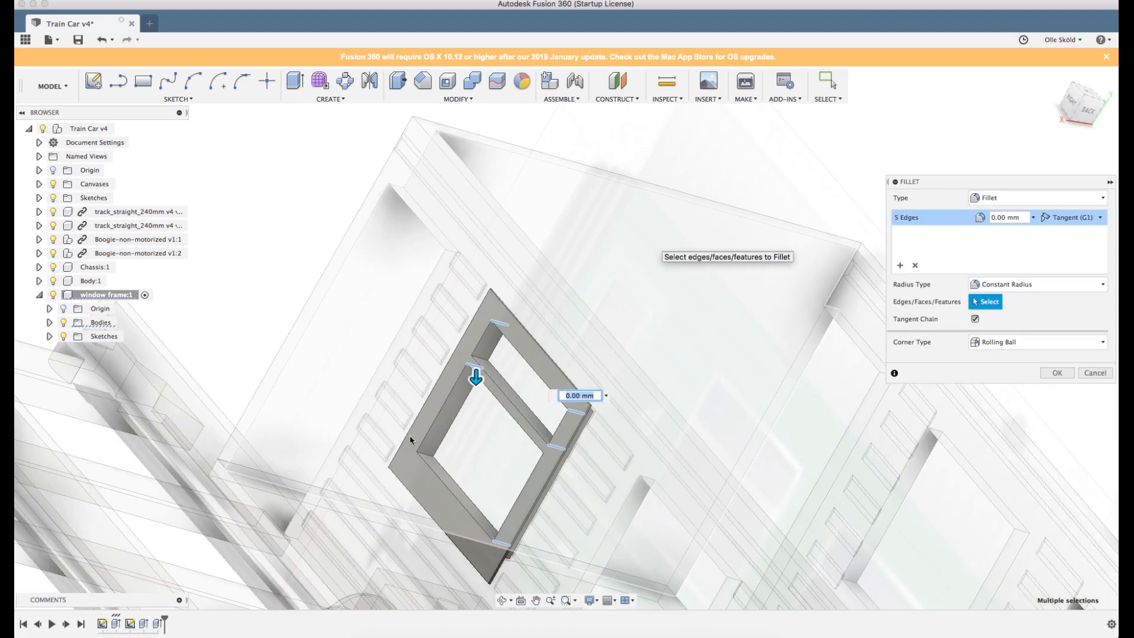
pyautogui.scroll(5, 411, 440)
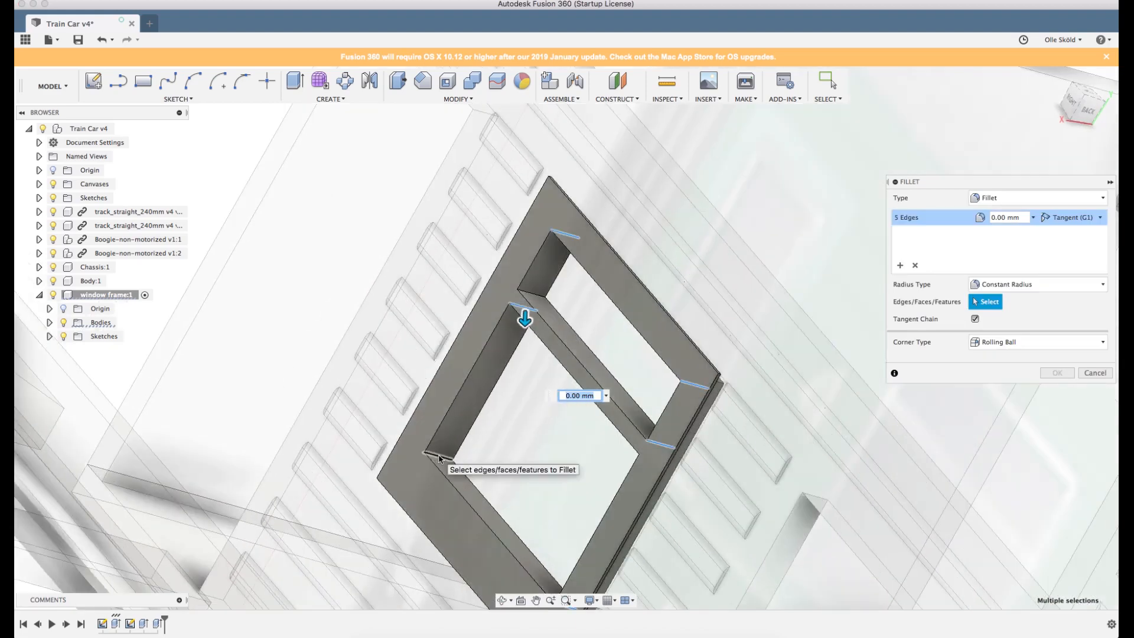
pyautogui.click(439, 456)
pyautogui.click(531, 291)
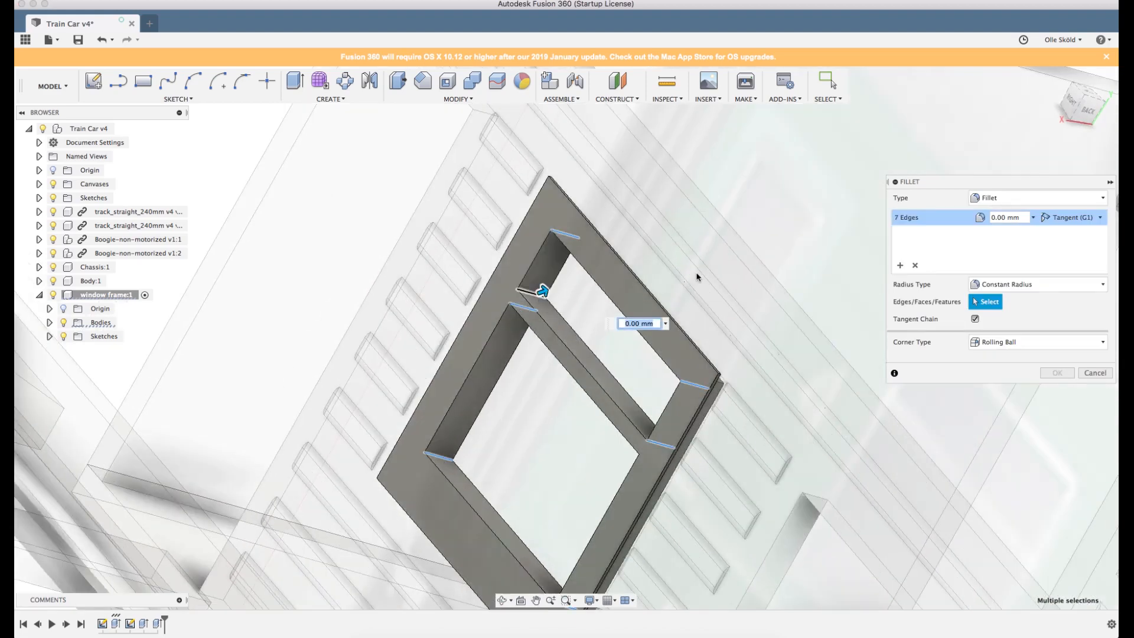
# Set the radius of the window opening corner fillets to 1 mm while viewing the frame from the right side.
pyautogui.click(1071, 103)
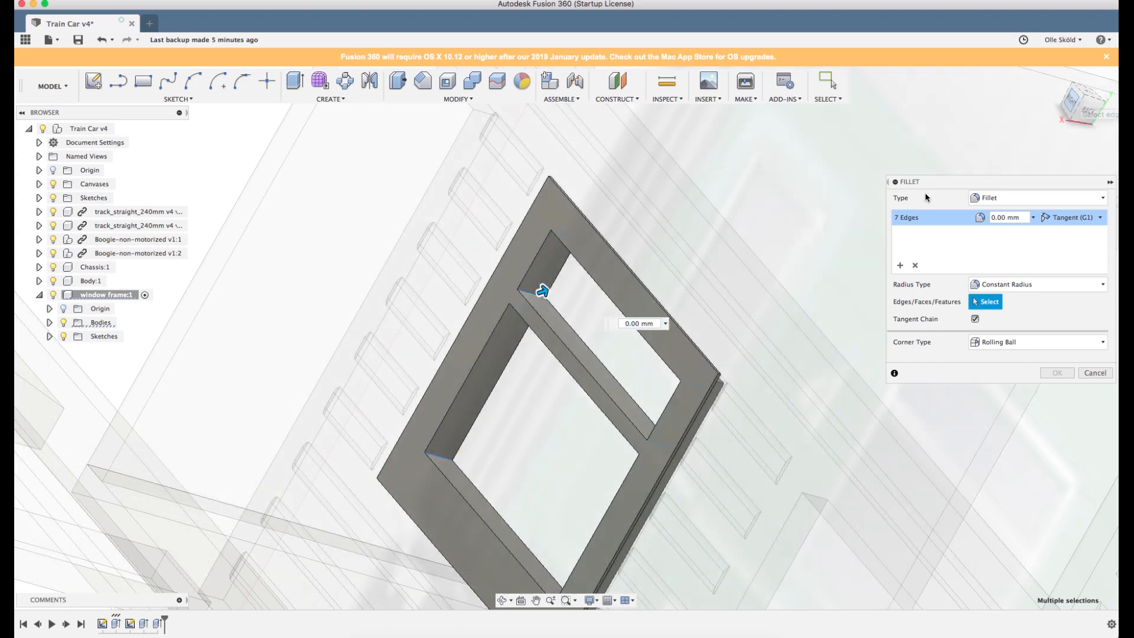
pyautogui.scroll(-2, 506, 344)
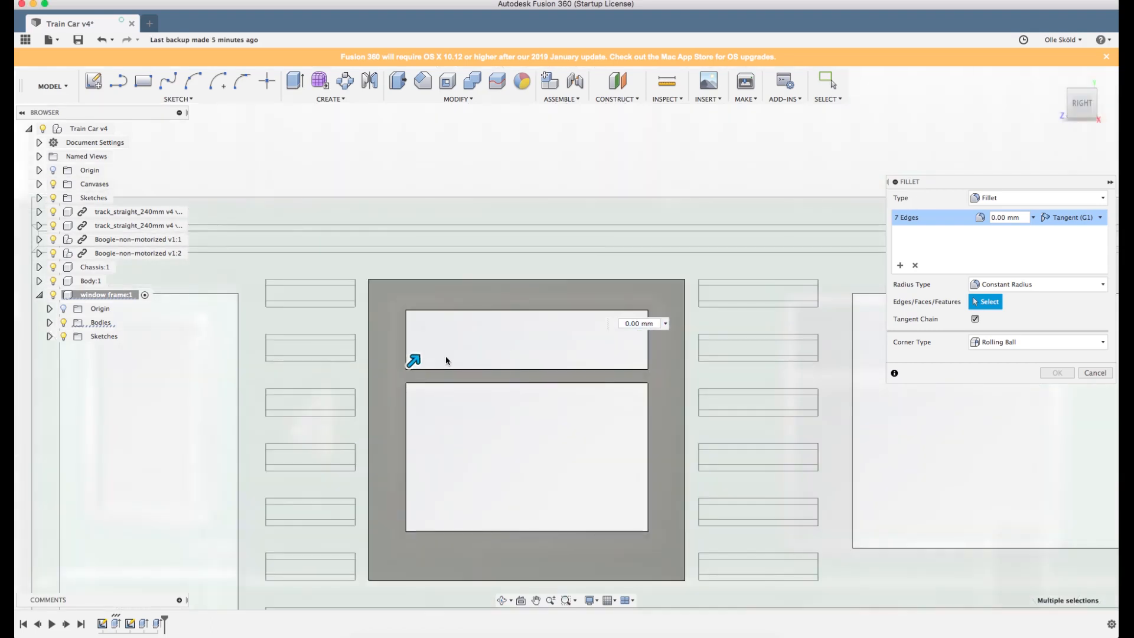
pyautogui.scroll(2, 432, 375)
pyautogui.moveTo(406, 362); pyautogui.dragTo(411, 359)
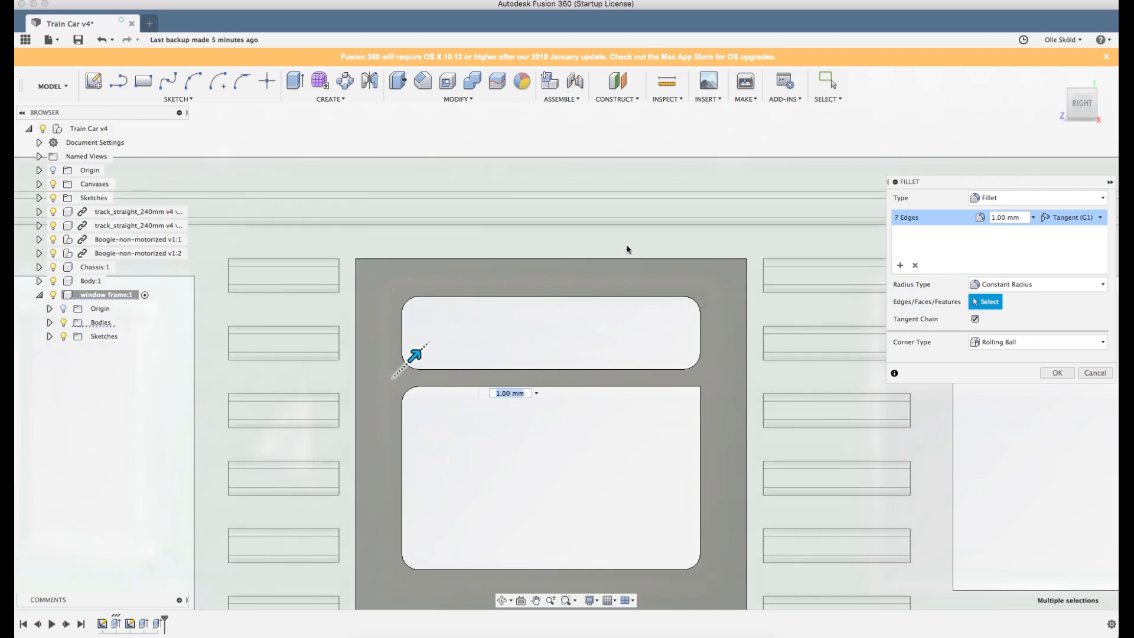
# Add the lower opening's remaining unrounded upper corner edge to the 1 mm fillet.
pyautogui.scroll(-2, 637, 267)
pyautogui.keyDown('shift'); pyautogui.moveTo(638, 264); pyautogui.dragTo(678, 363, button='middle'); pyautogui.keyUp('shift')
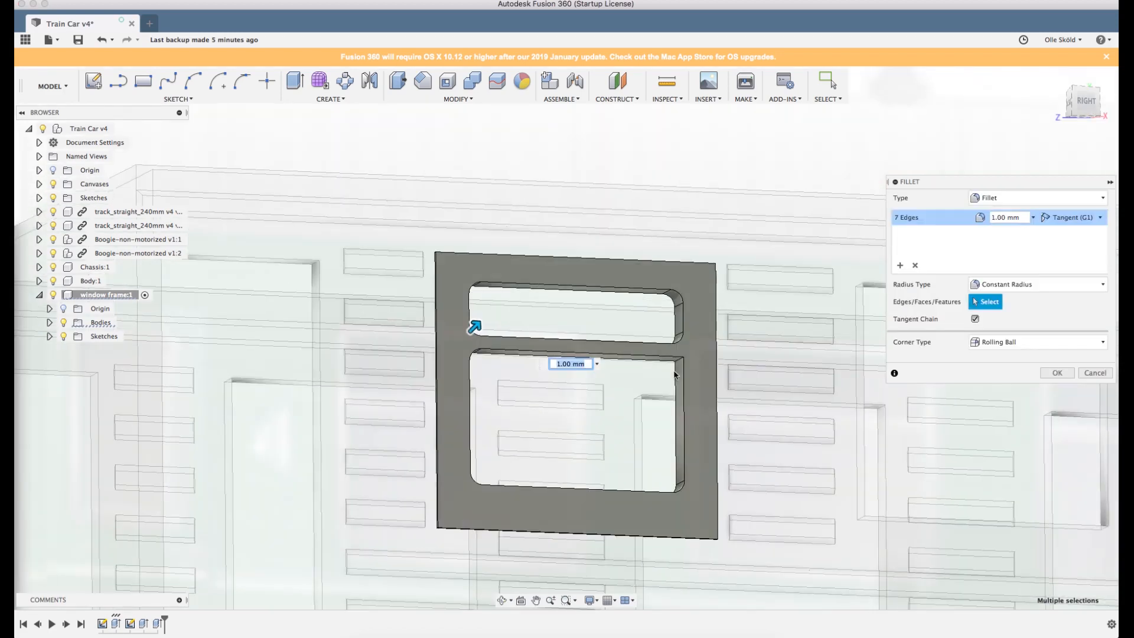
pyautogui.scroll(2, 678, 363)
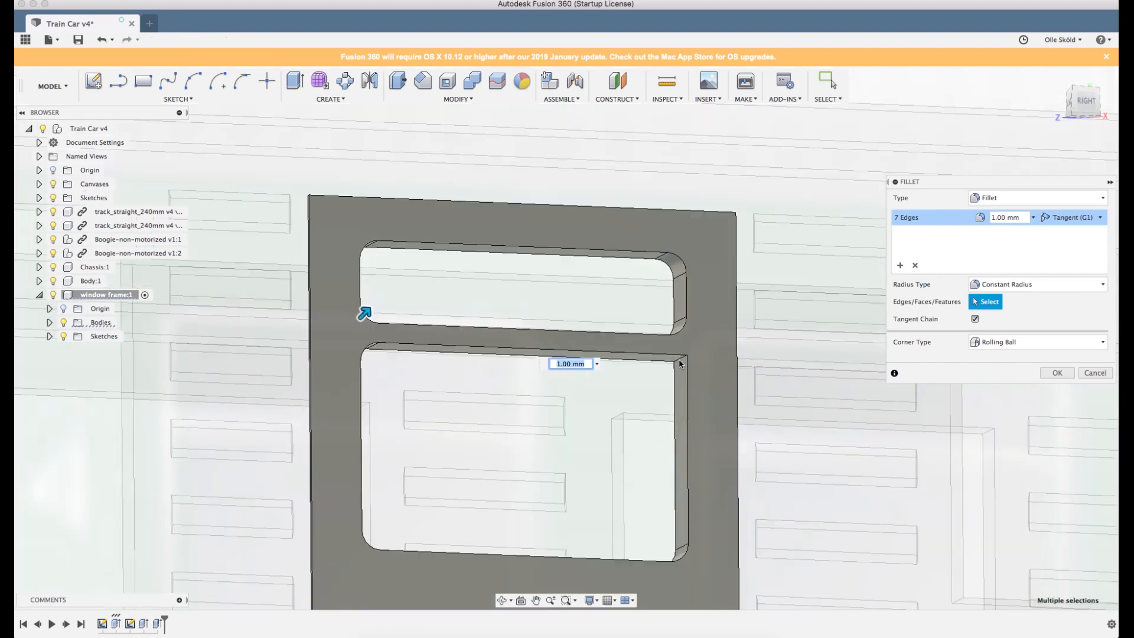
pyautogui.scroll(2, 679, 362)
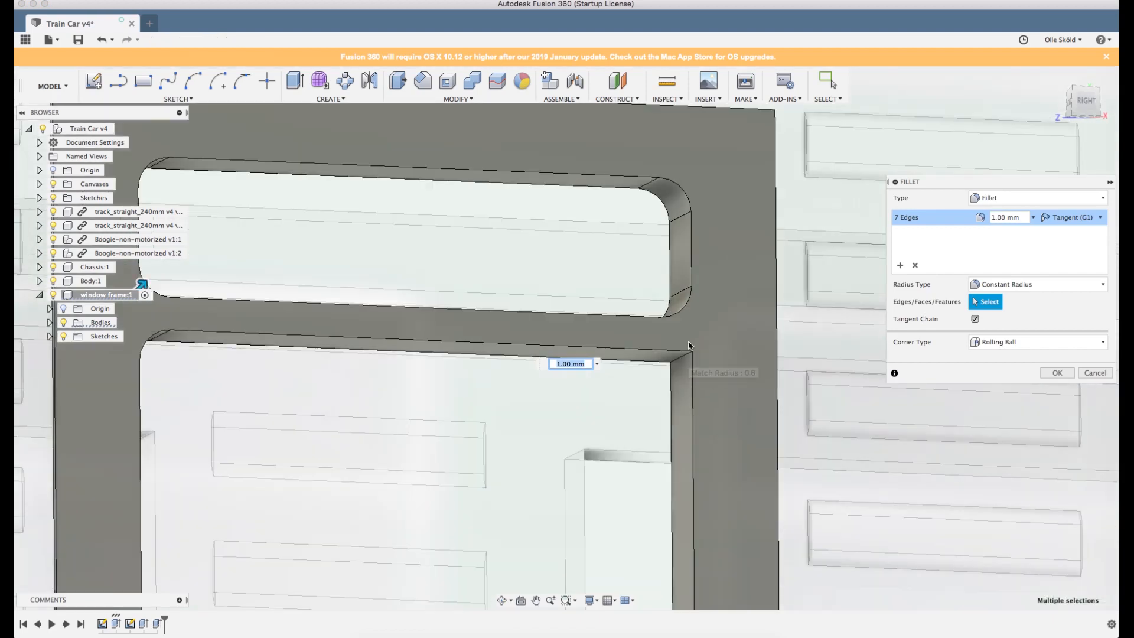
pyautogui.scroll(-3, 688, 342)
pyautogui.scroll(-1, 688, 341)
pyautogui.keyDown('shift'); pyautogui.moveTo(689, 341); pyautogui.dragTo(674, 355, button='middle'); pyautogui.keyUp('shift')
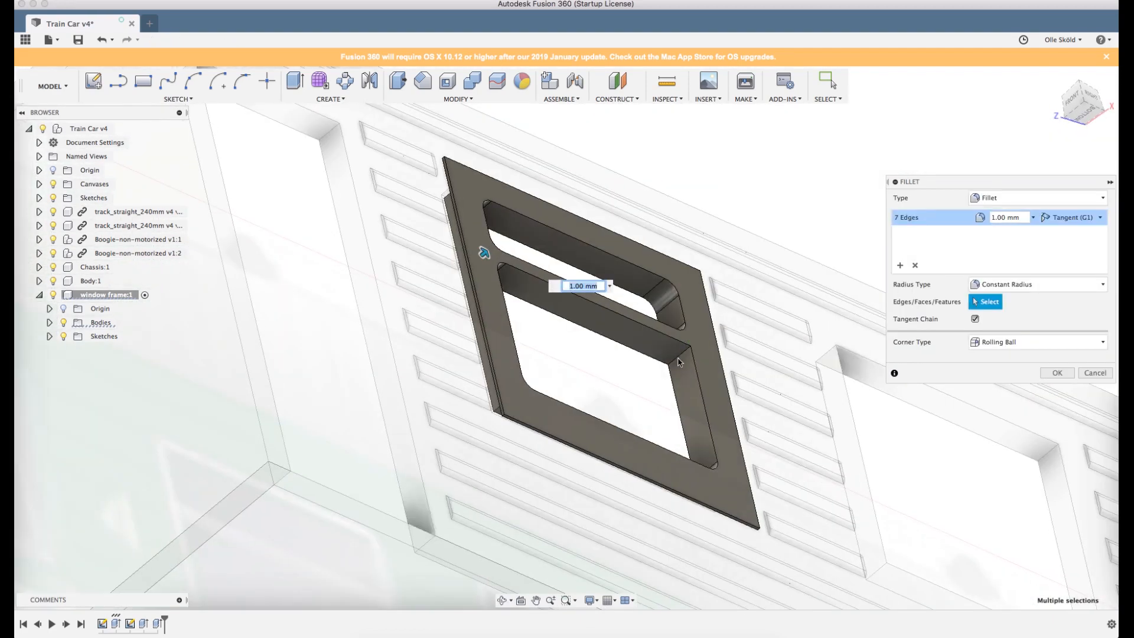
pyautogui.click(673, 361)
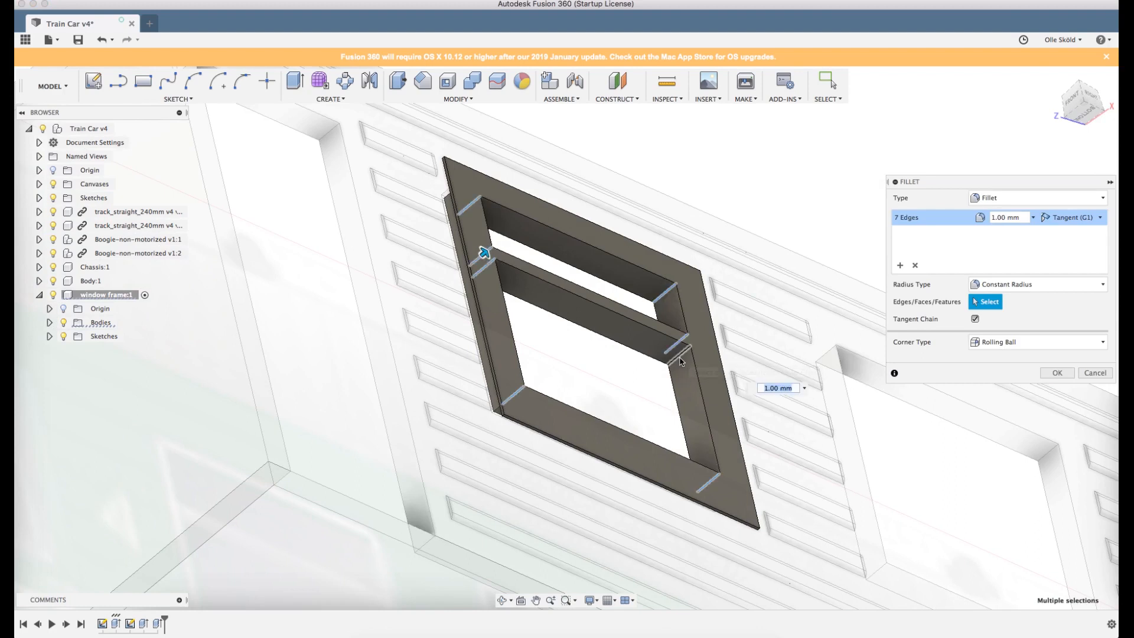
# Inspect the rounded window openings squarely from the side and compare them with the green passenger car in the browser's reference image.
pyautogui.scroll(-4, 712, 297)
pyautogui.keyDown('shift'); pyautogui.moveTo(712, 299); pyautogui.dragTo(697, 313, button='middle'); pyautogui.keyUp('shift')
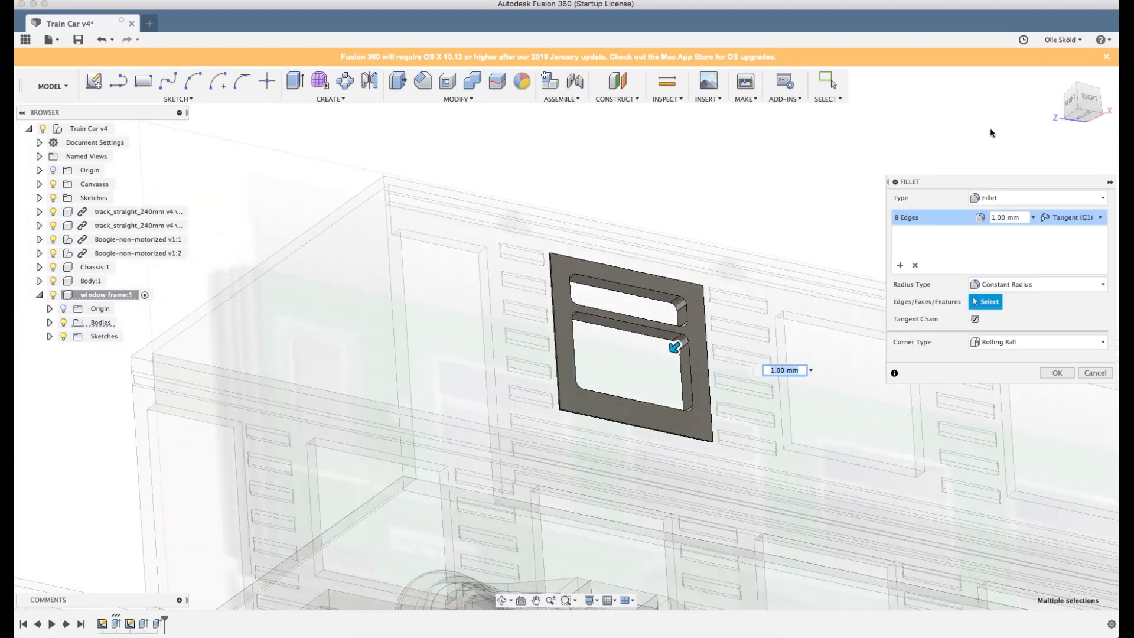
pyautogui.click(1088, 99)
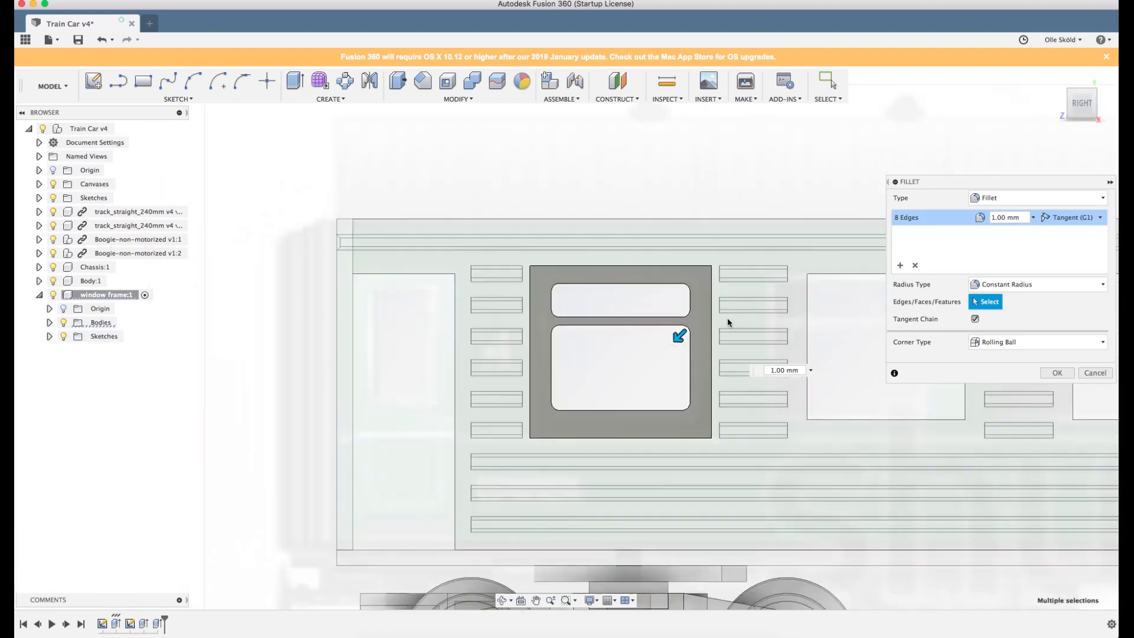
pyautogui.scroll(2, 702, 327)
pyautogui.scroll(-2, 656, 343)
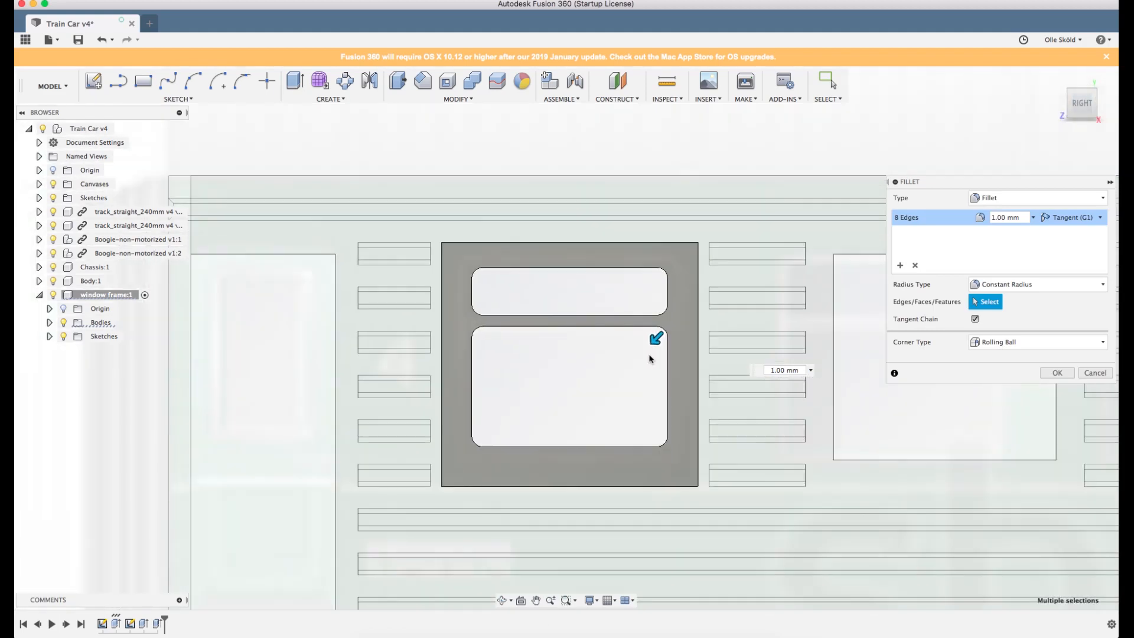
pyautogui.scroll(3, 569, 381)
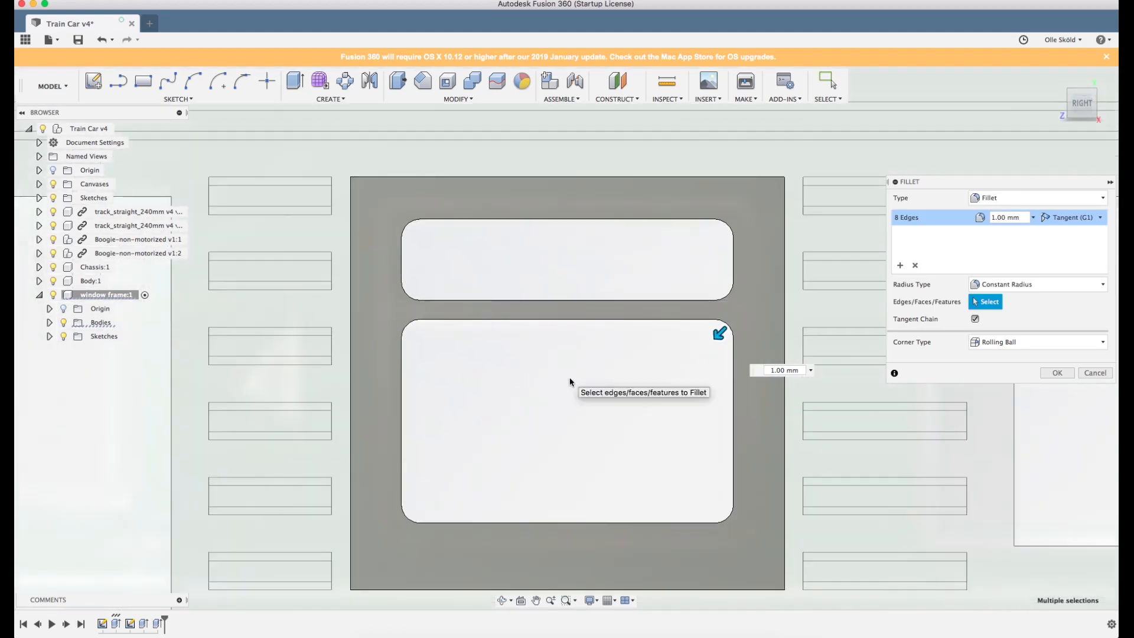
pyautogui.moveTo(1117, 636)
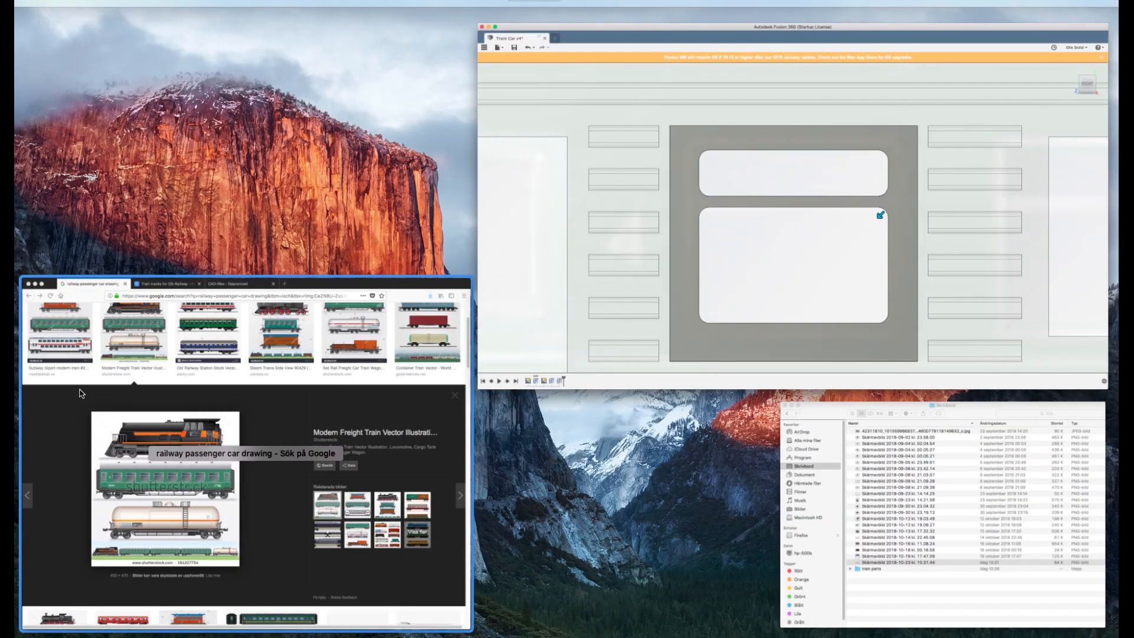
pyautogui.click(65, 496)
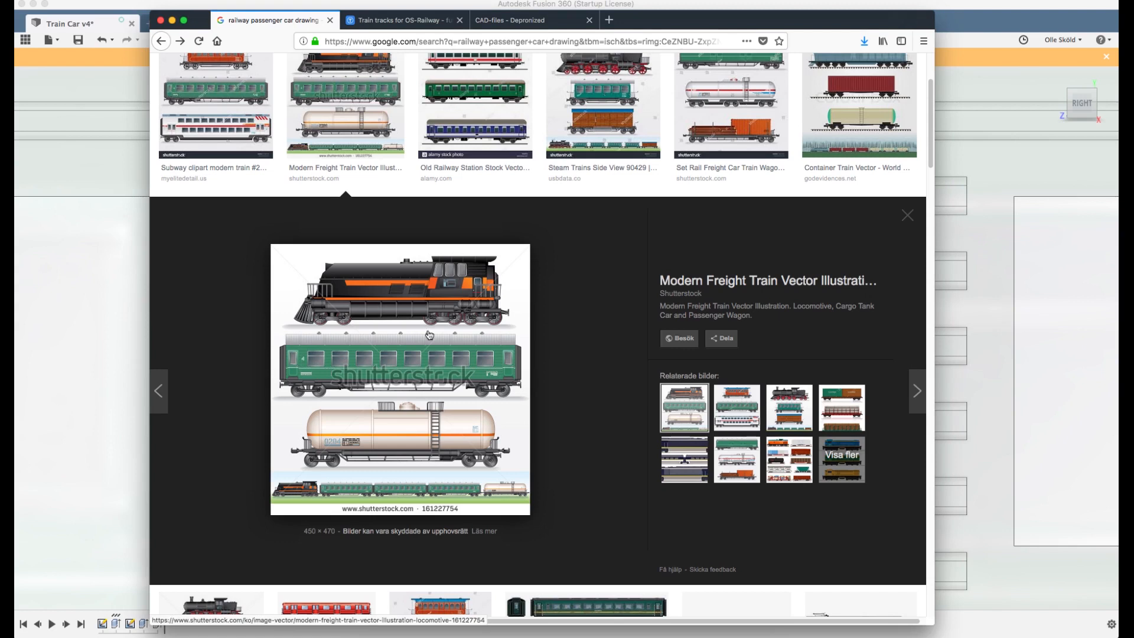
pyautogui.click(1015, 58)
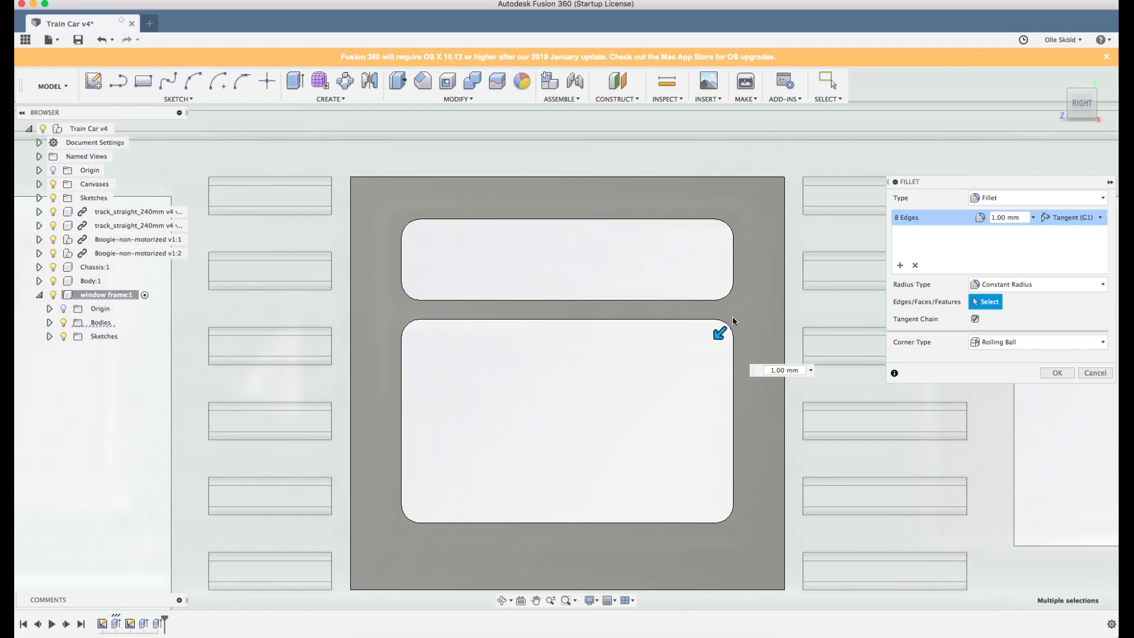
# Remove the lower opening's two upper corner edges, next to the crossbar, from the fillet selection.
pyautogui.moveTo(737, 317)
pyautogui.keyDown('shift'); pyautogui.mouseDown(button='middle')
pyautogui.moveTo(745, 307)
pyautogui.moveTo(737, 323)
pyautogui.mouseUp(button='middle'); pyautogui.keyUp('shift')
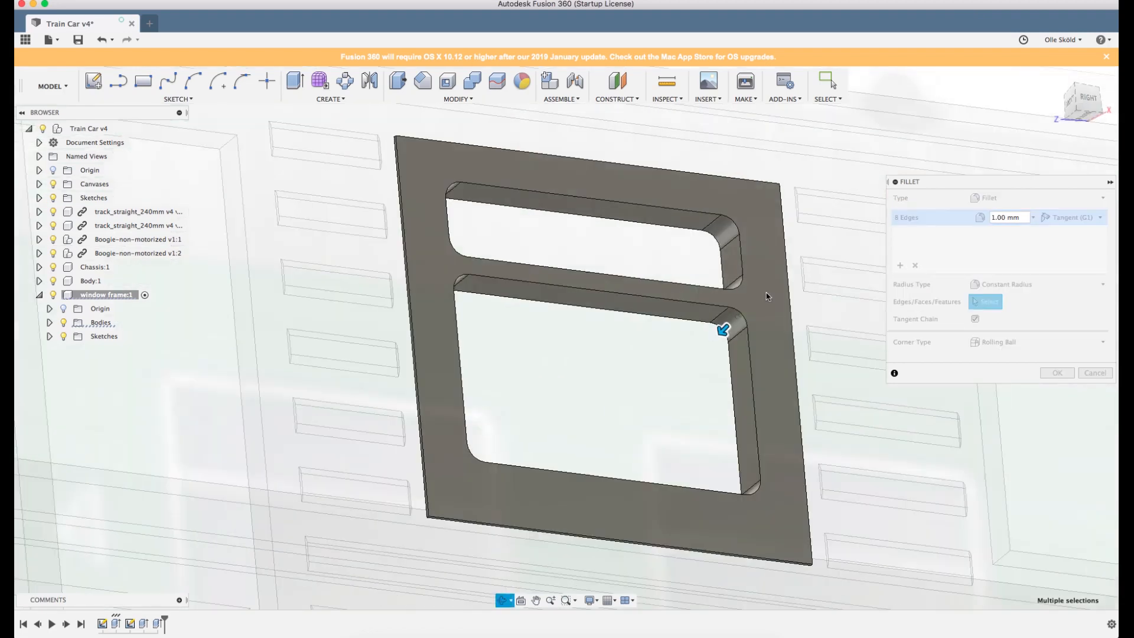
pyautogui.click(742, 320)
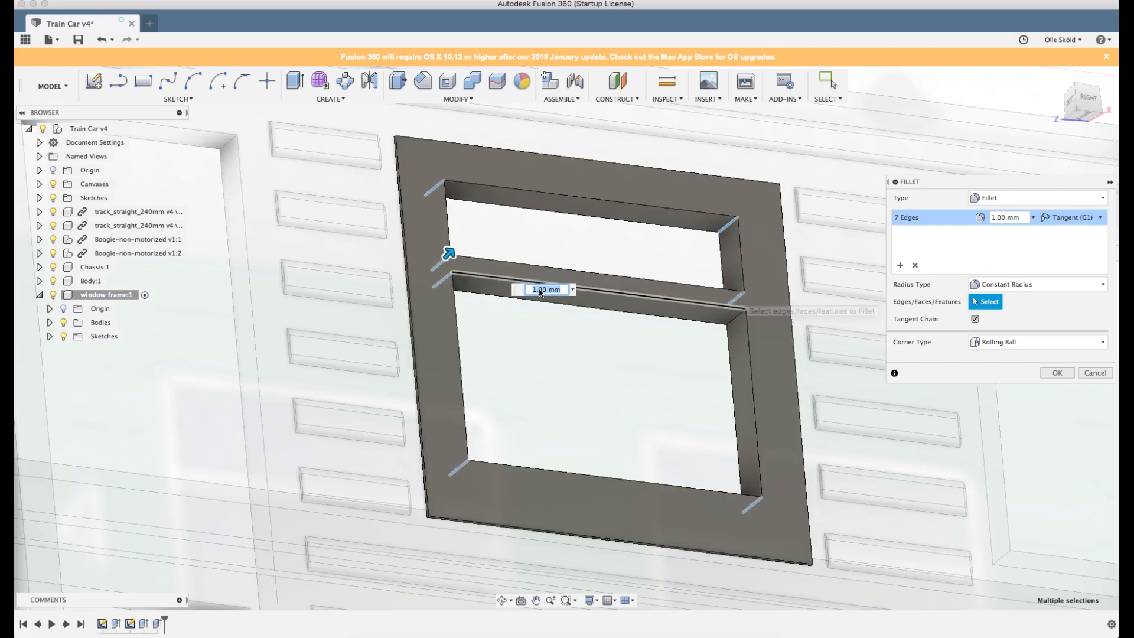
pyautogui.keyDown('shift'); pyautogui.moveTo(749, 318); pyautogui.dragTo(702, 316, button='middle'); pyautogui.keyUp('shift')
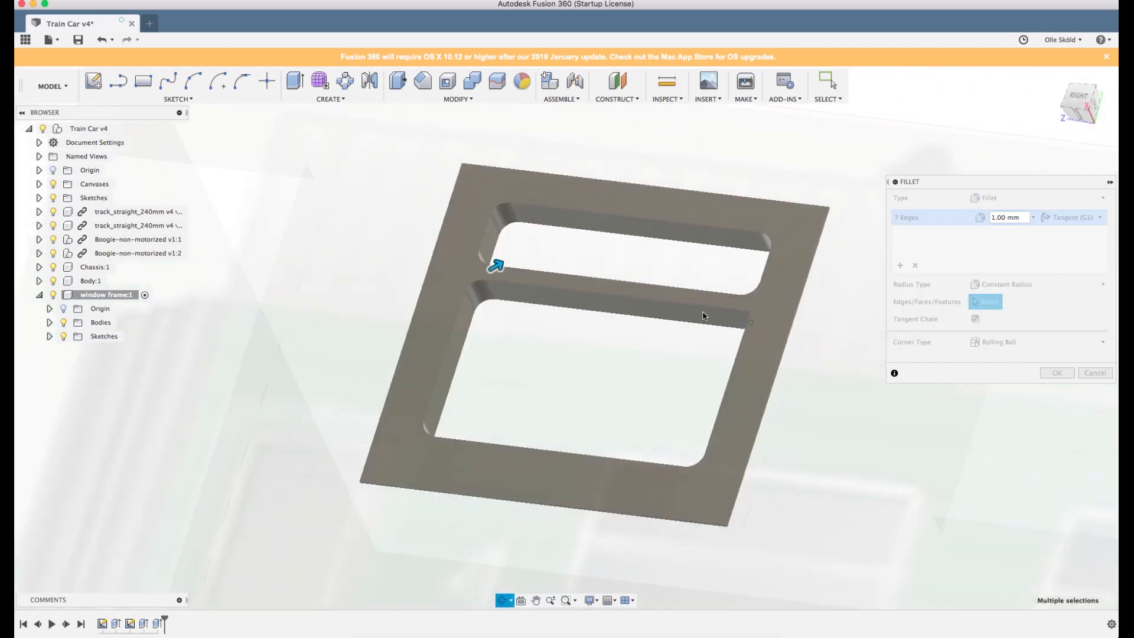
pyautogui.click(478, 295)
# Remove the upper opening's two lower corner edges, next to the crossbar, from the fillet selection.
pyautogui.scroll(-3, 519, 332)
pyautogui.keyDown('shift'); pyautogui.moveTo(519, 332); pyautogui.dragTo(540, 377, button='middle'); pyautogui.keyUp('shift')
pyautogui.scroll(-5, 545, 219)
pyautogui.keyDown('shift'); pyautogui.moveTo(546, 219); pyautogui.dragTo(560, 254, button='middle'); pyautogui.keyUp('shift')
pyautogui.scroll(2, 648, 383)
pyautogui.scroll(5, 648, 387)
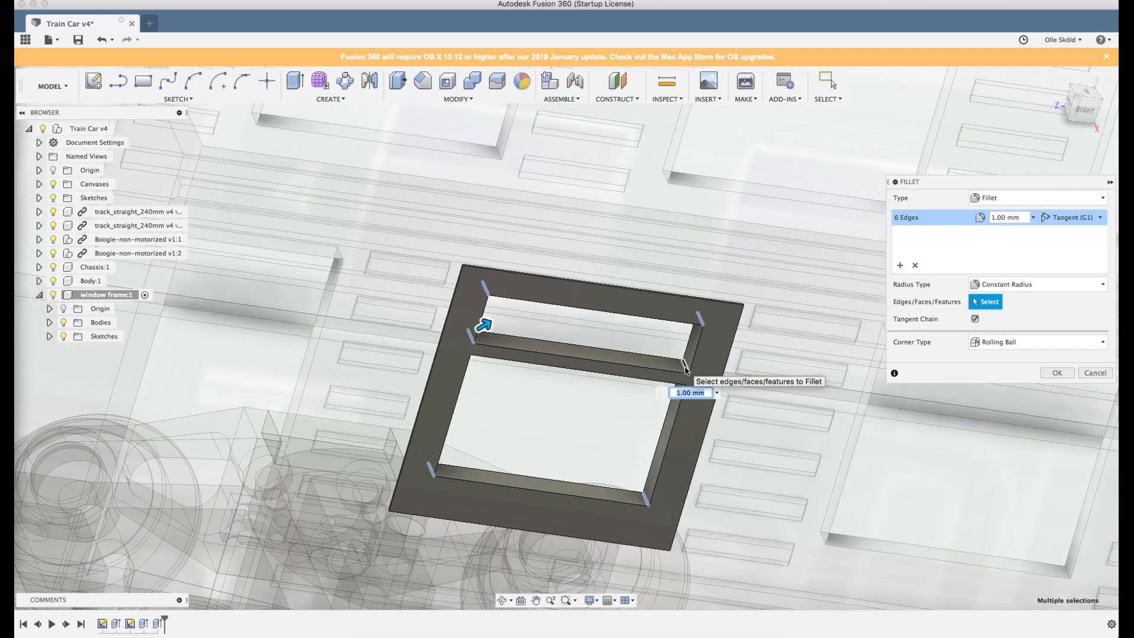
pyautogui.click(685, 368)
pyautogui.keyDown('shift'); pyautogui.moveTo(641, 327); pyautogui.dragTo(589, 335, button='middle'); pyautogui.keyUp('shift')
pyautogui.scroll(5, 170, 365)
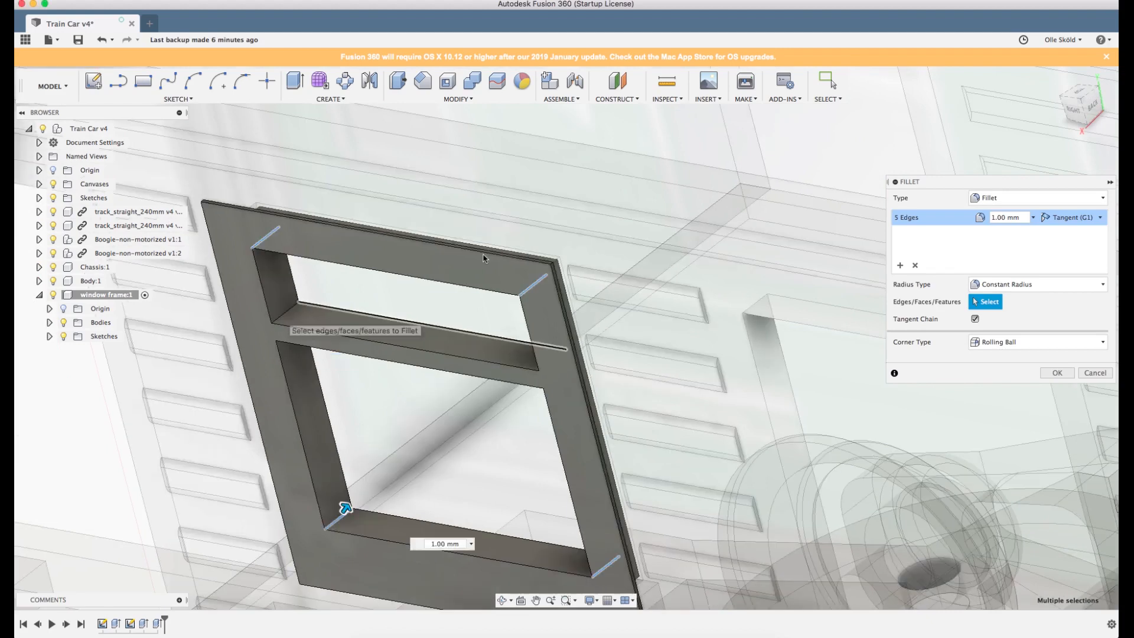
# Check the frame squarely from the right side and apply the 1 mm fillet to the four outermost opening corners.
pyautogui.click(1072, 110)
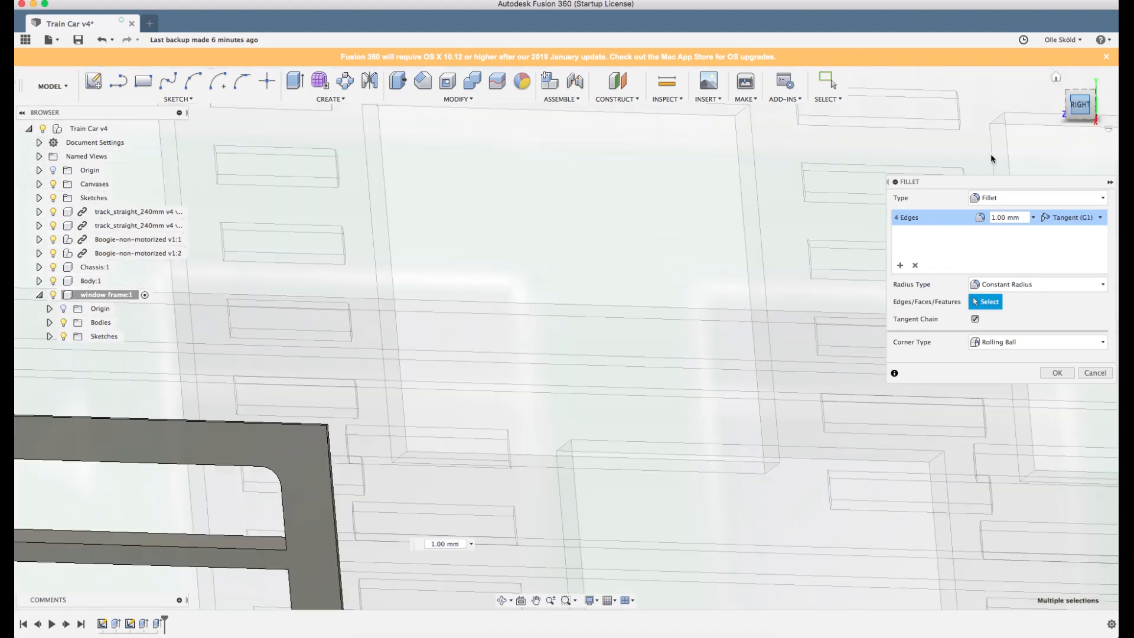
pyautogui.scroll(-5, 879, 209)
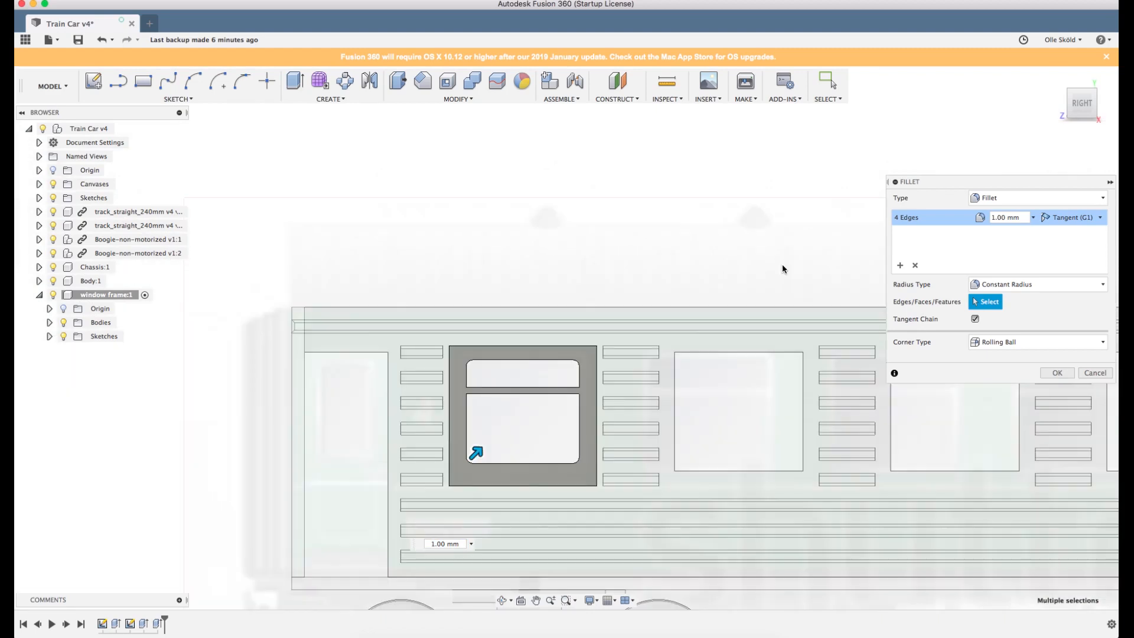
pyautogui.scroll(4, 479, 483)
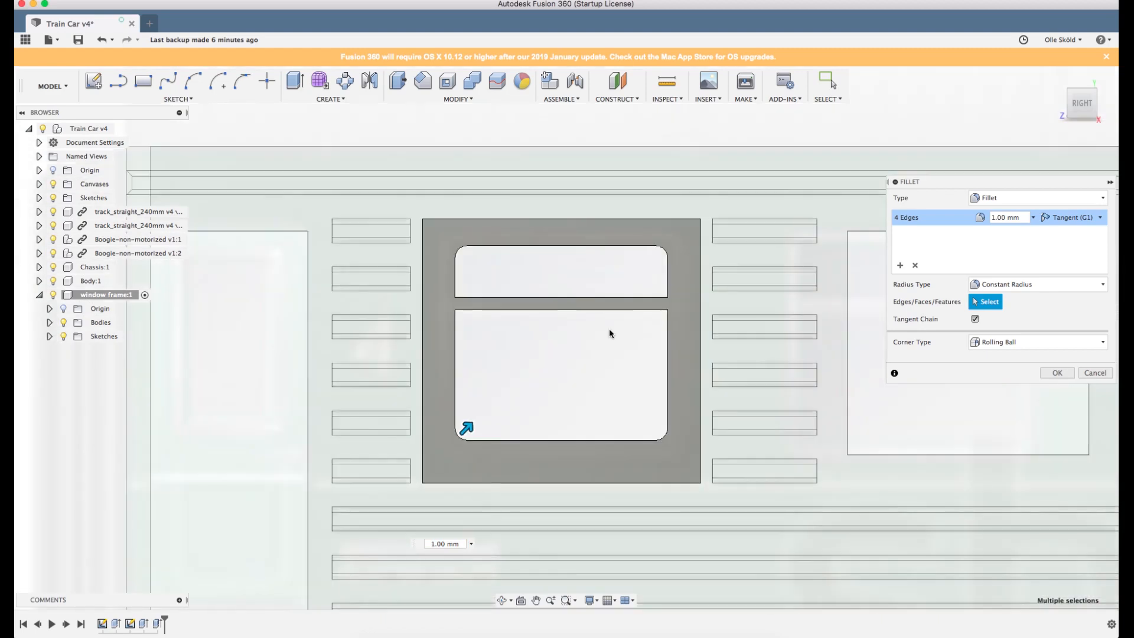
pyautogui.scroll(2, 610, 329)
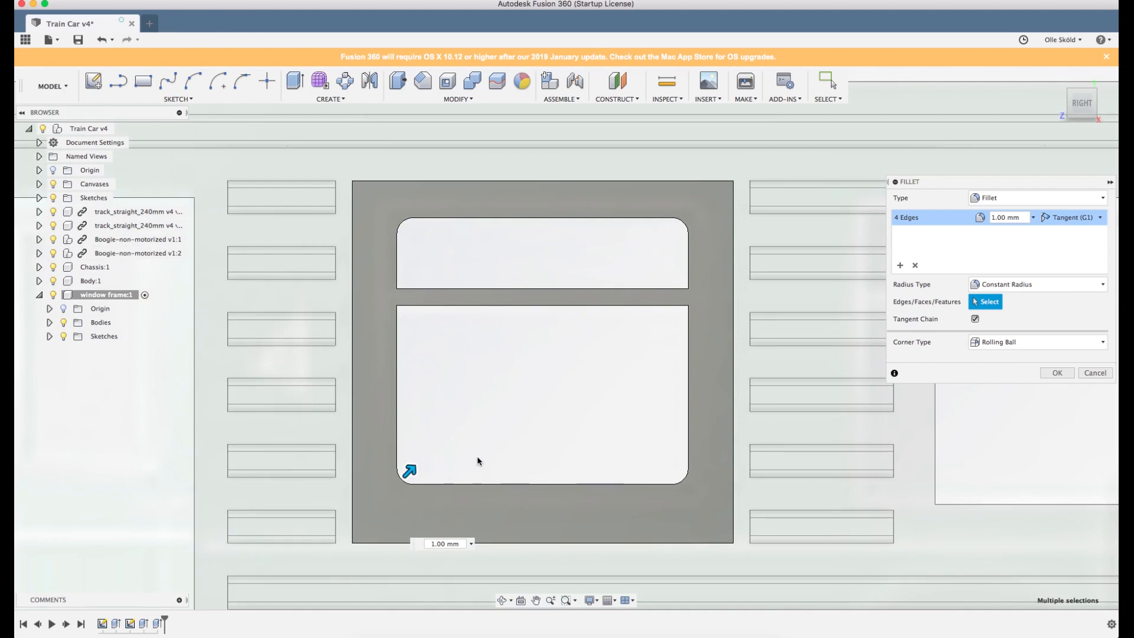
pyautogui.scroll(2, 478, 461)
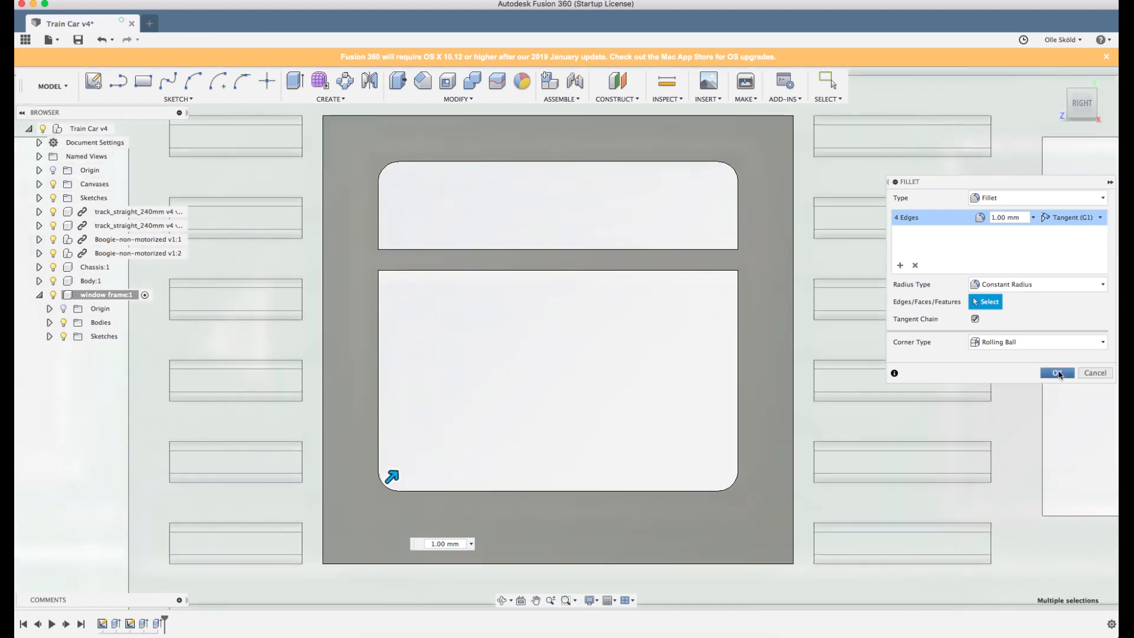
pyautogui.click(1056, 372)
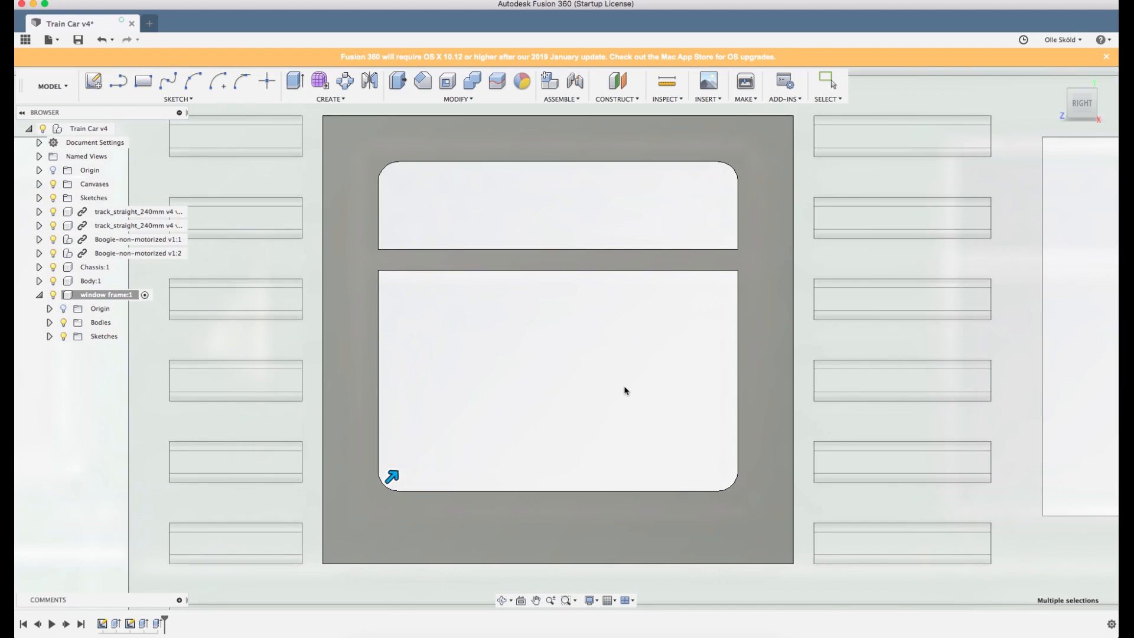
pyautogui.keyDown('shift'); pyautogui.moveTo(611, 381); pyautogui.dragTo(601, 357, button='middle'); pyautogui.keyUp('shift')
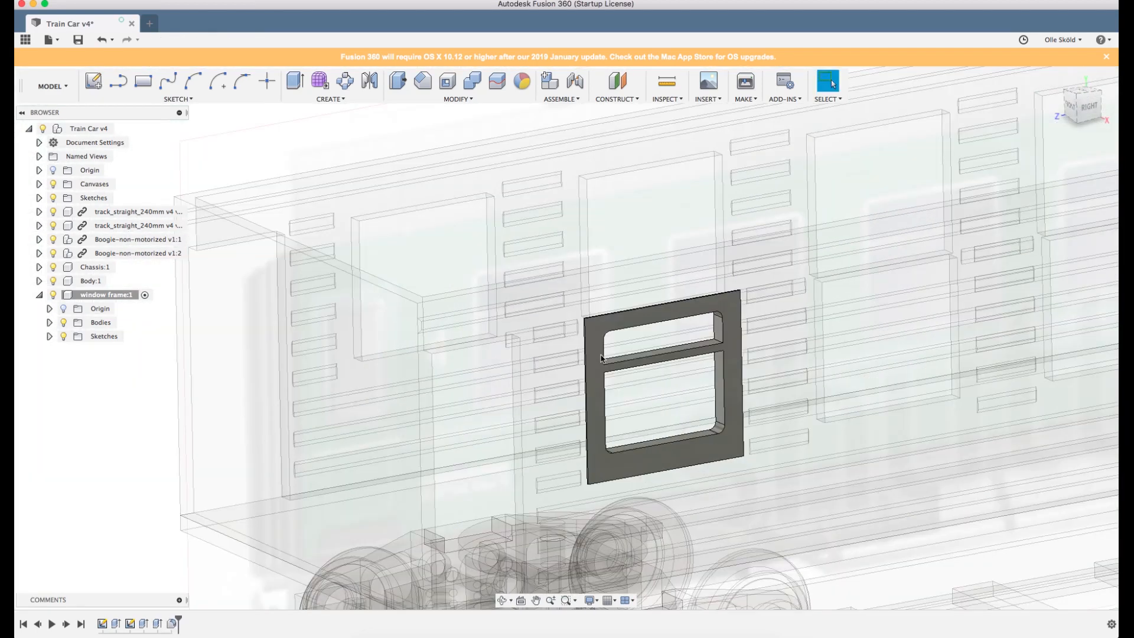
pyautogui.scroll(5, 711, 461)
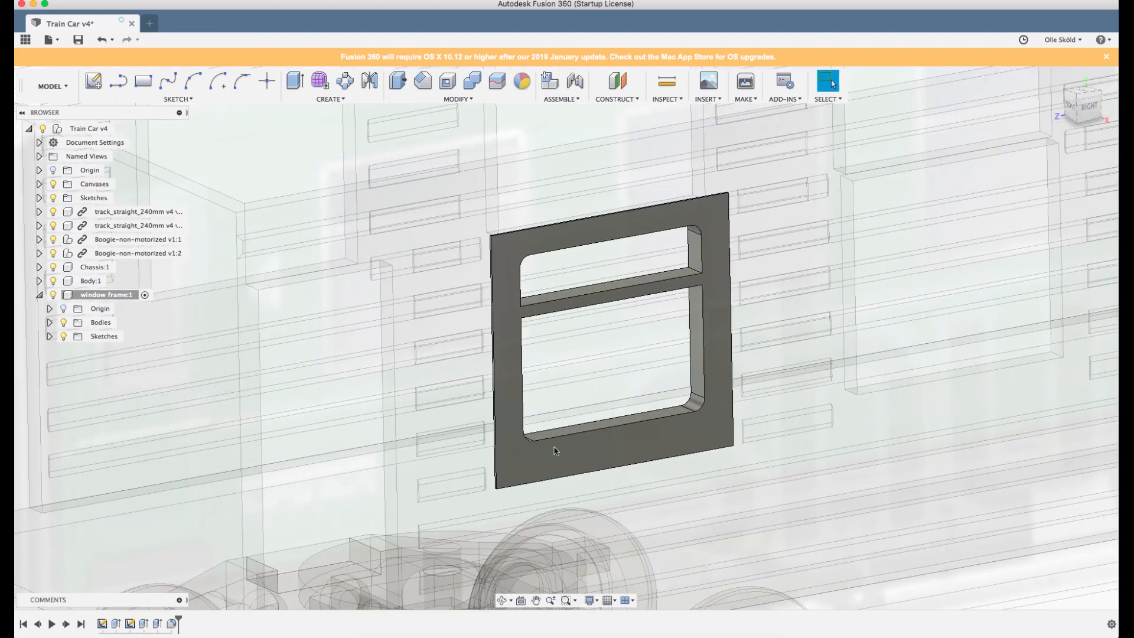
pyautogui.scroll(10, 508, 197)
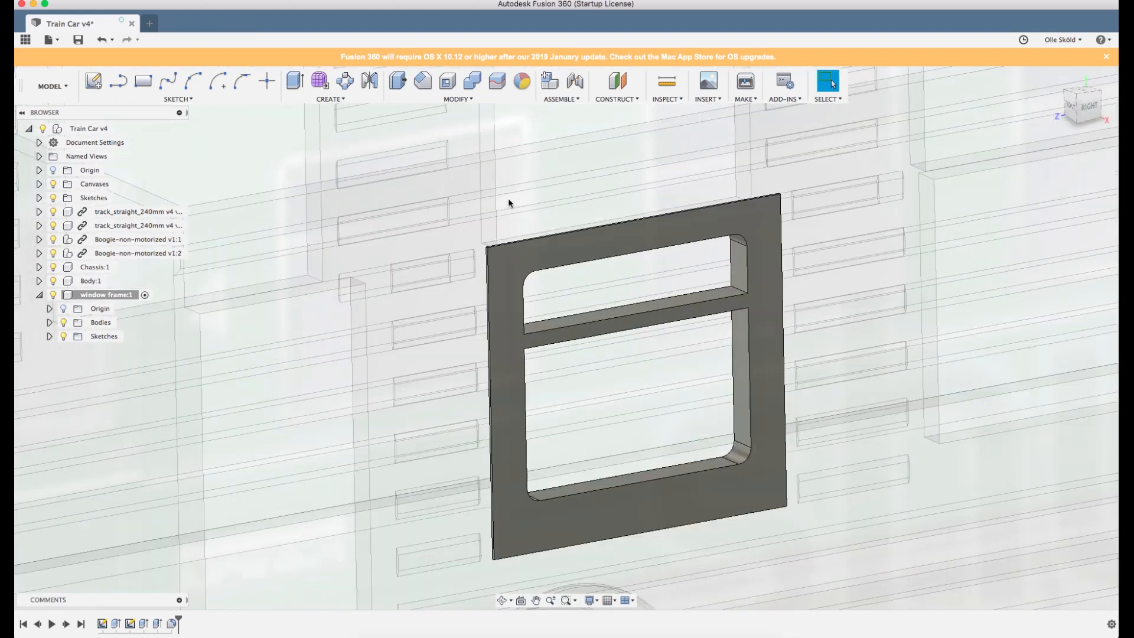
pyautogui.press('f')
pyautogui.scroll(5, 437, 298)
pyautogui.scroll(2, 430, 309)
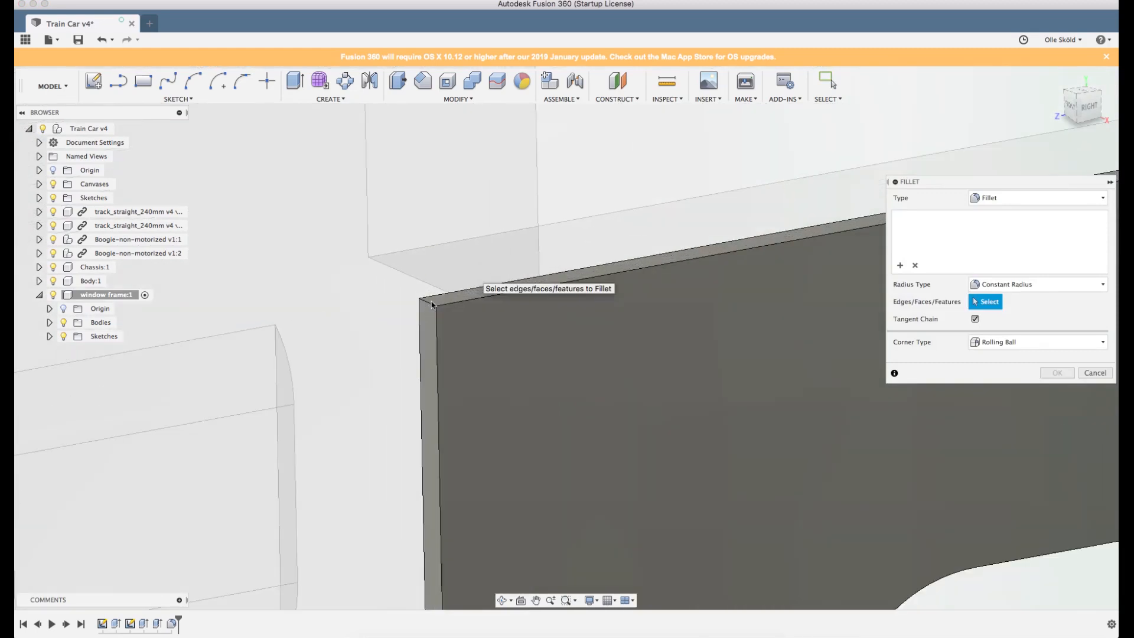
pyautogui.scroll(-5, 430, 307)
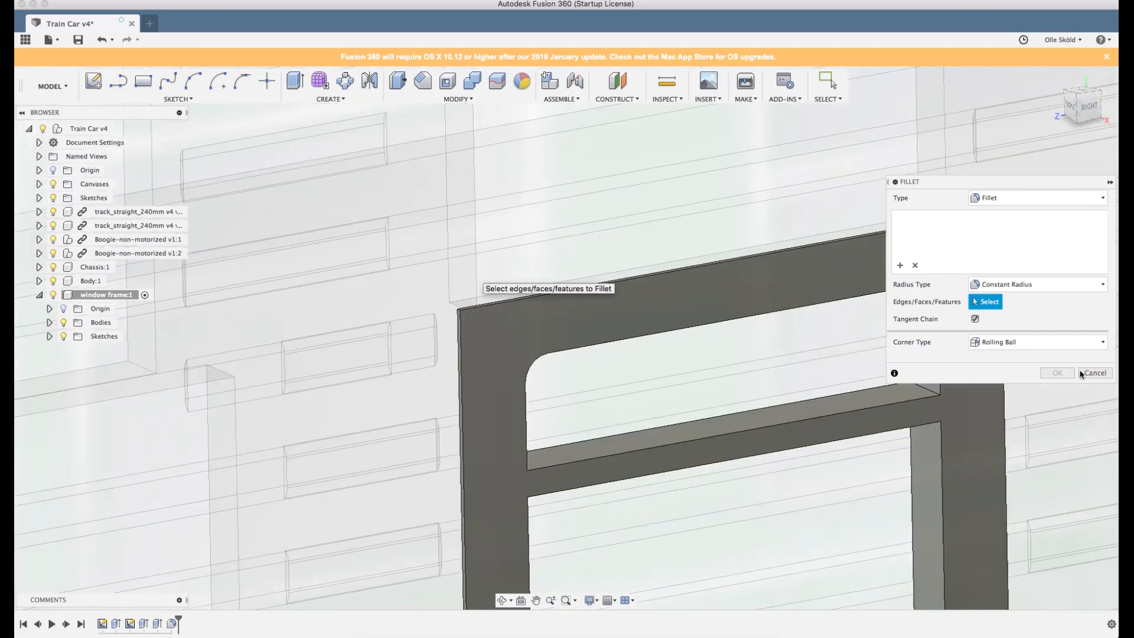
pyautogui.scroll(-4, 562, 219)
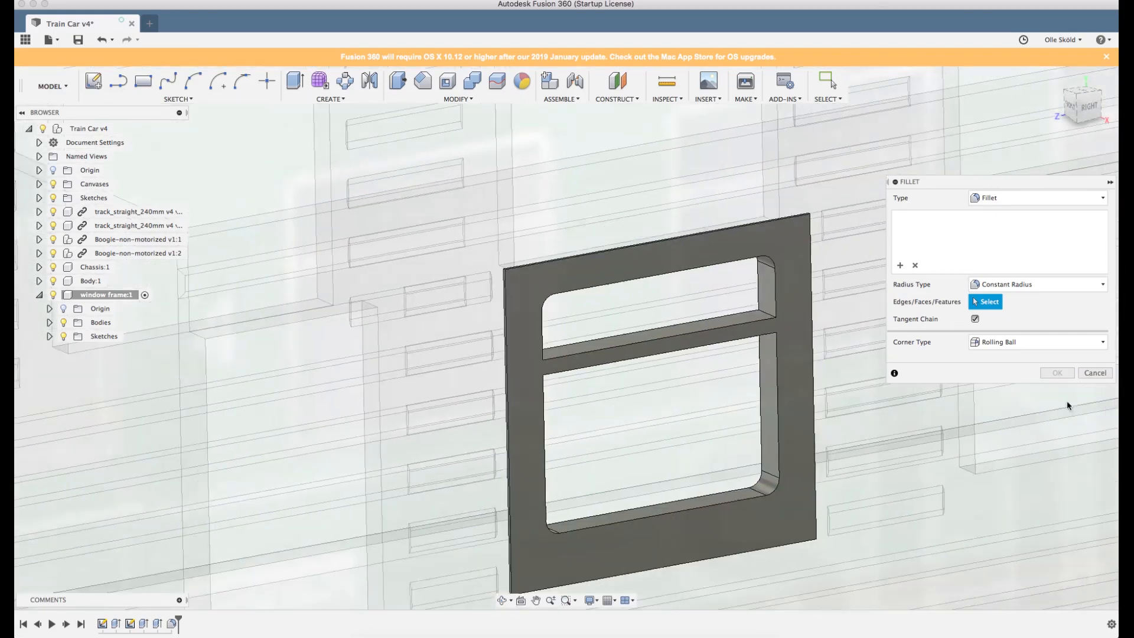
pyautogui.click(1094, 372)
# Hide the Body component so the window frame stands clear of the car walls.
pyautogui.scroll(-3, 561, 295)
pyautogui.scroll(-3, 540, 261)
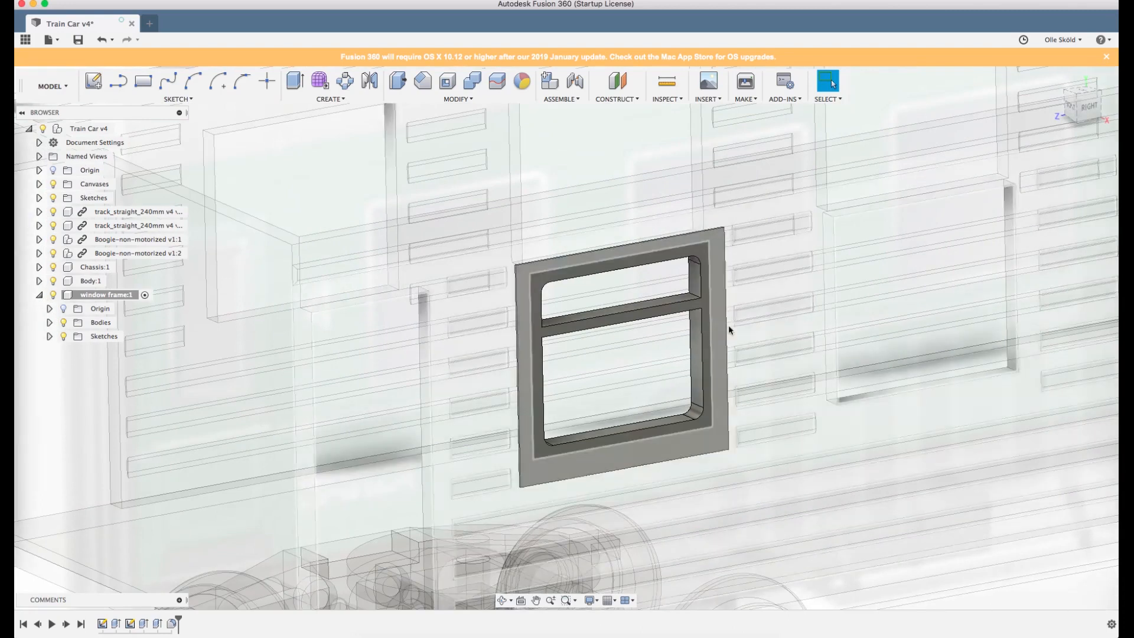
pyautogui.click(53, 281)
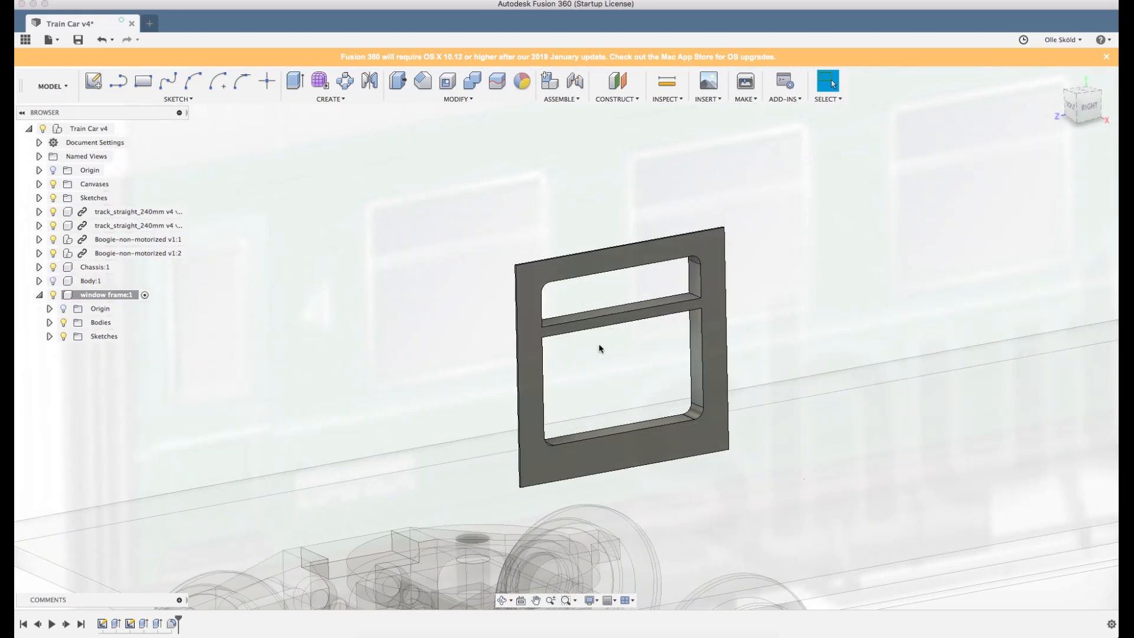
# Start a fillet on the short edges at the two upper outer corners of the window frame's front flange.
pyautogui.scroll(10, 549, 284)
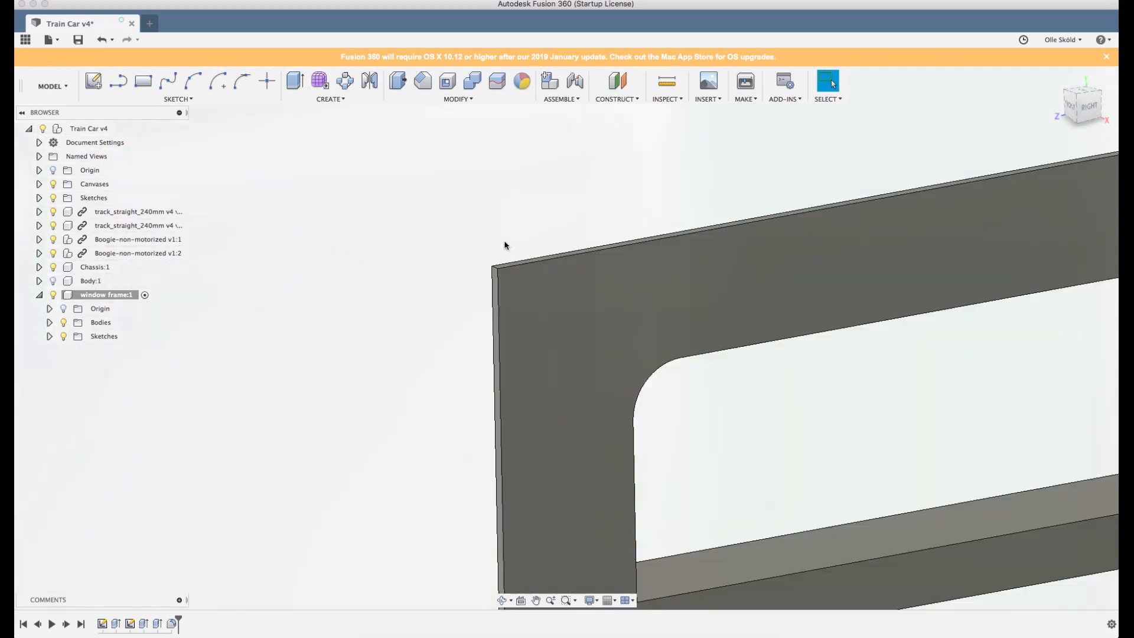
pyautogui.scroll(4, 505, 245)
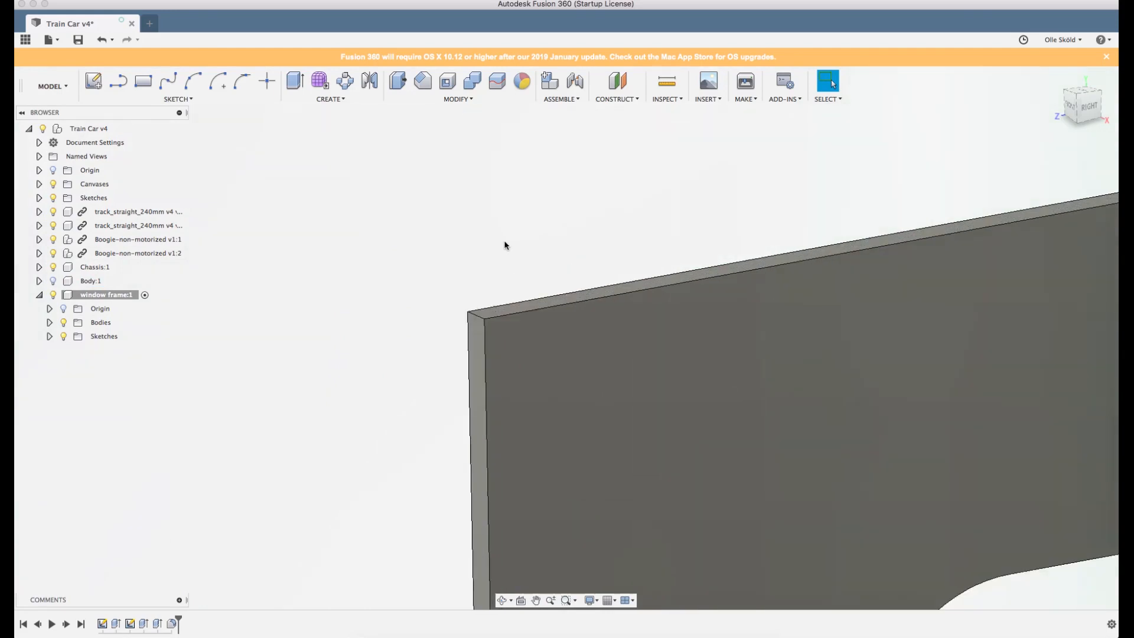
pyautogui.scroll(2, 509, 292)
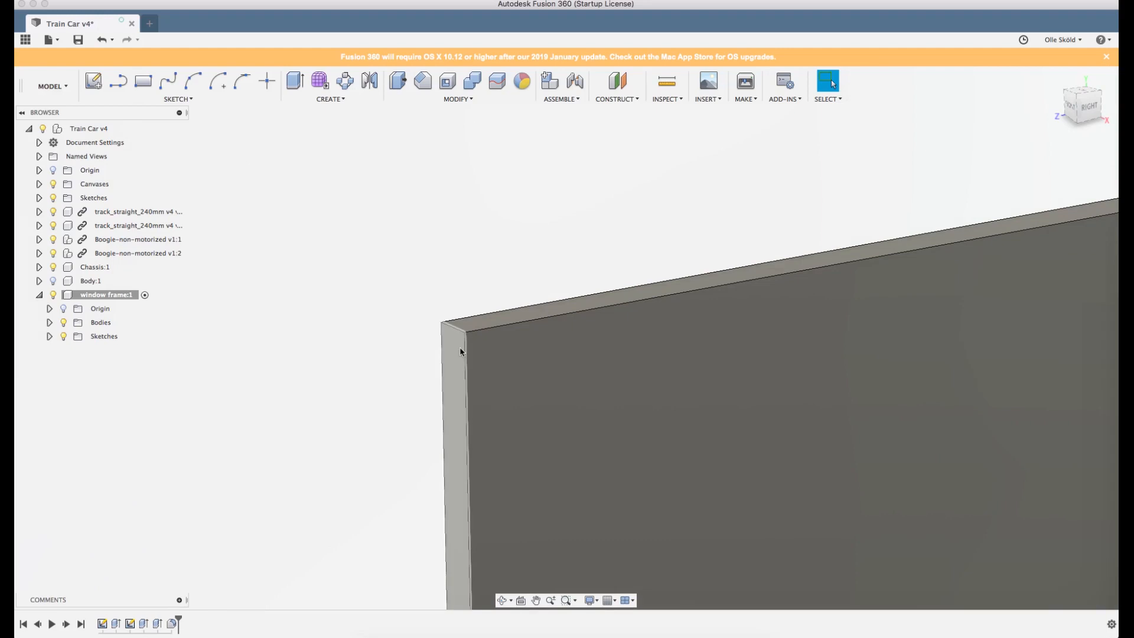
pyautogui.press('f')
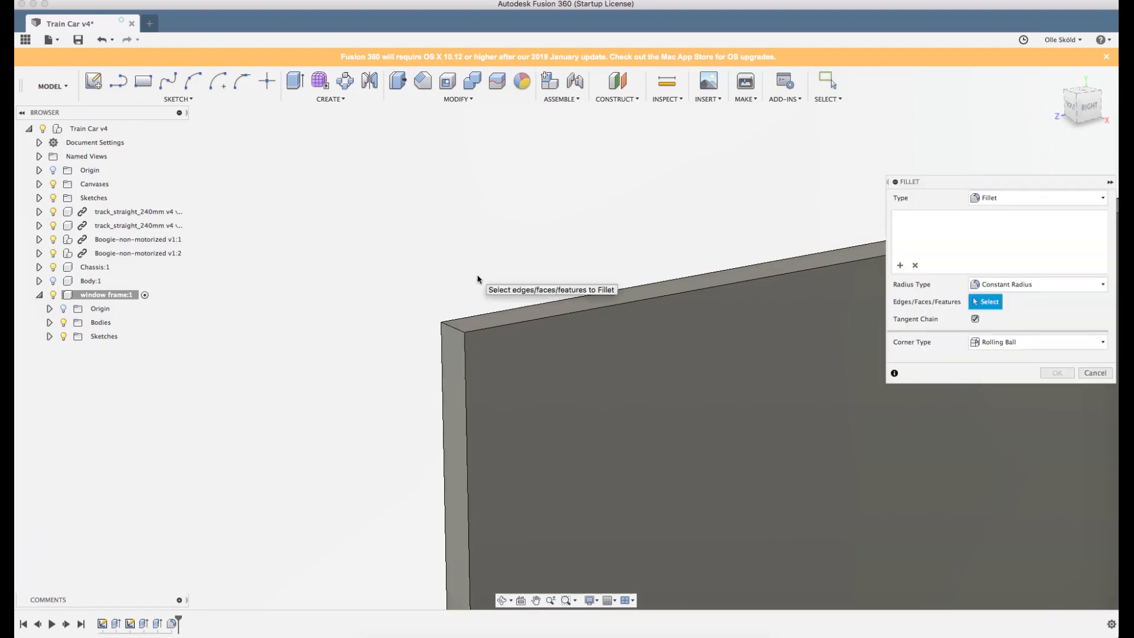
pyautogui.click(453, 327)
pyautogui.scroll(-10, 347, 361)
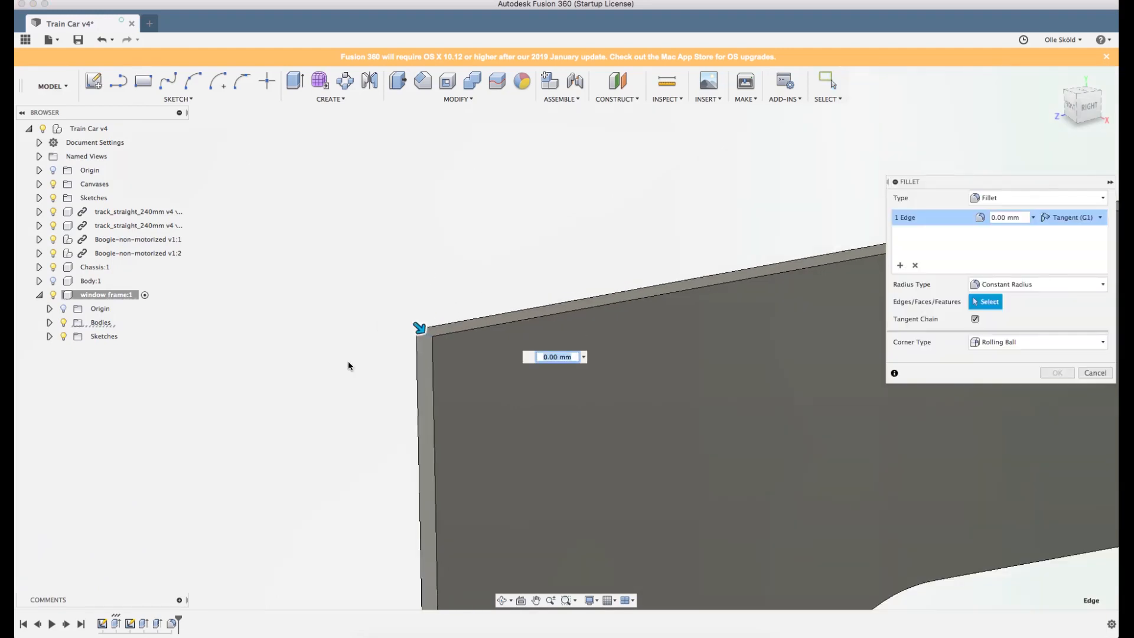
pyautogui.scroll(5, 809, 263)
pyautogui.scroll(5, 820, 266)
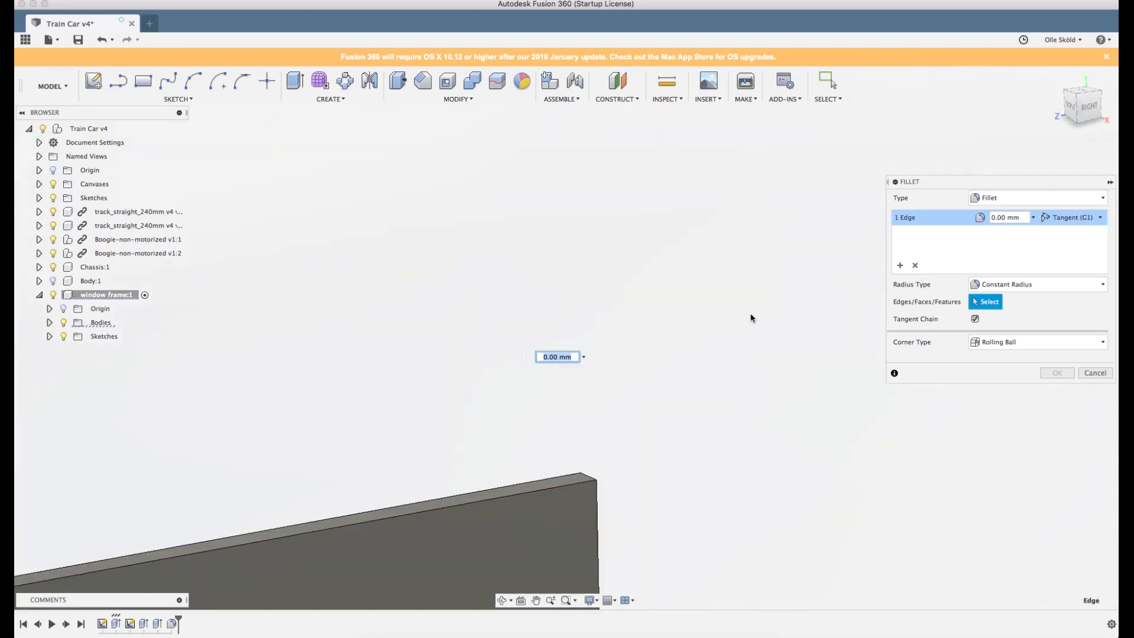
pyautogui.click(589, 477)
pyautogui.scroll(-10, 673, 278)
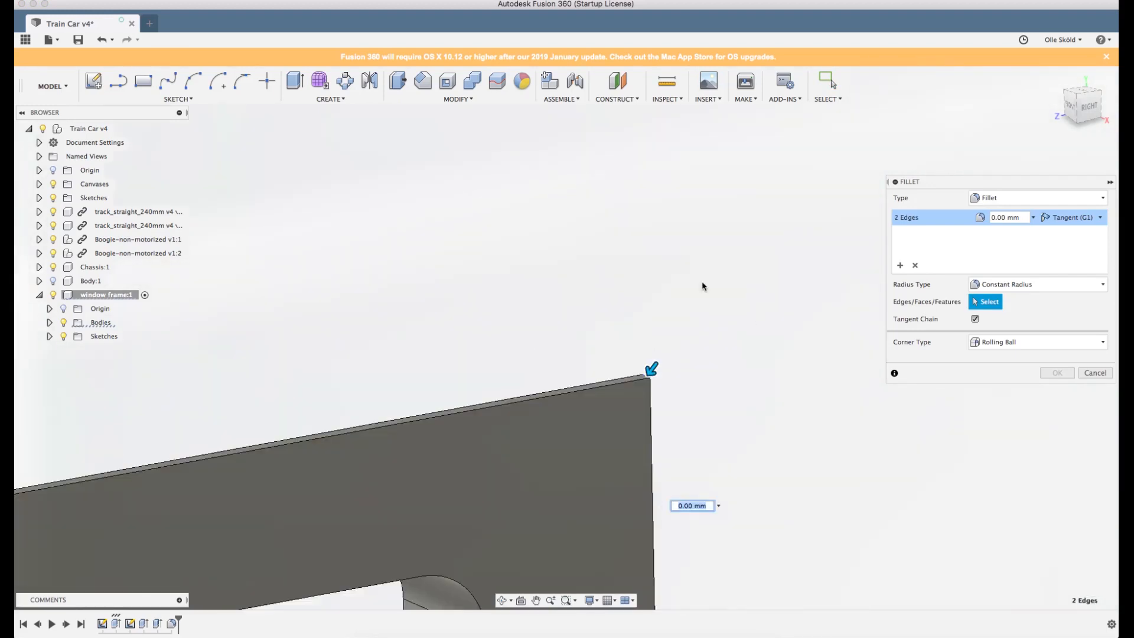
# Add the short edges at the flange's two lower outer corners to the fillet selection.
pyautogui.moveTo(683, 283)
pyautogui.keyDown('shift'); pyautogui.mouseDown(button='middle')
pyautogui.moveTo(701, 286)
pyautogui.moveTo(703, 274)
pyautogui.mouseUp(button='middle'); pyautogui.keyUp('shift')
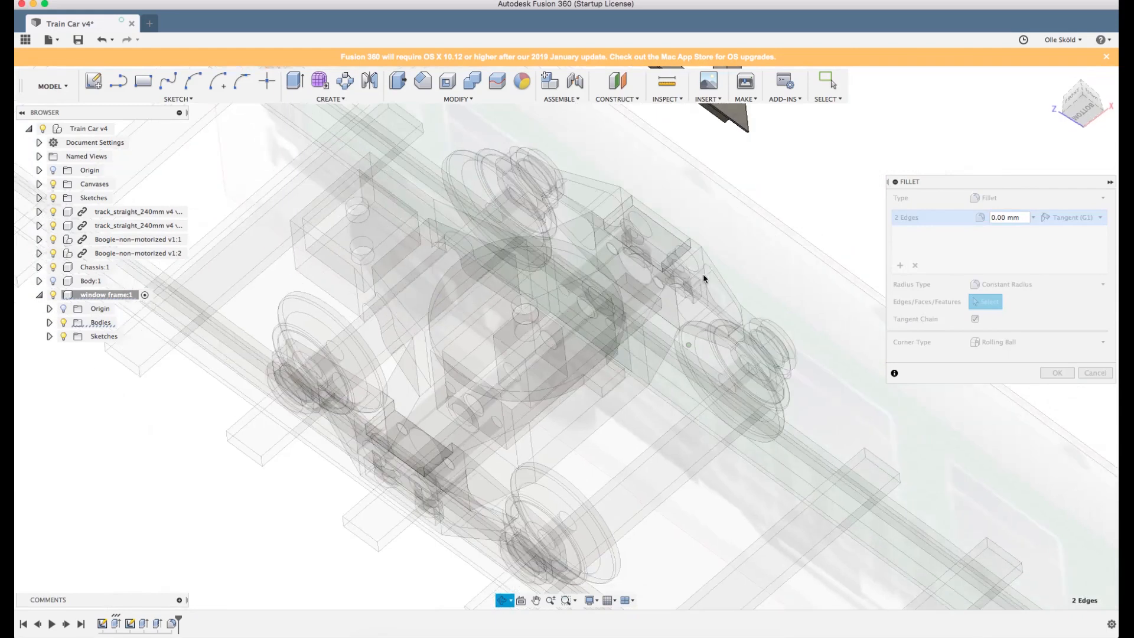
pyautogui.scroll(-10, 691, 314)
pyautogui.scroll(10, 710, 142)
pyautogui.scroll(10, 356, 350)
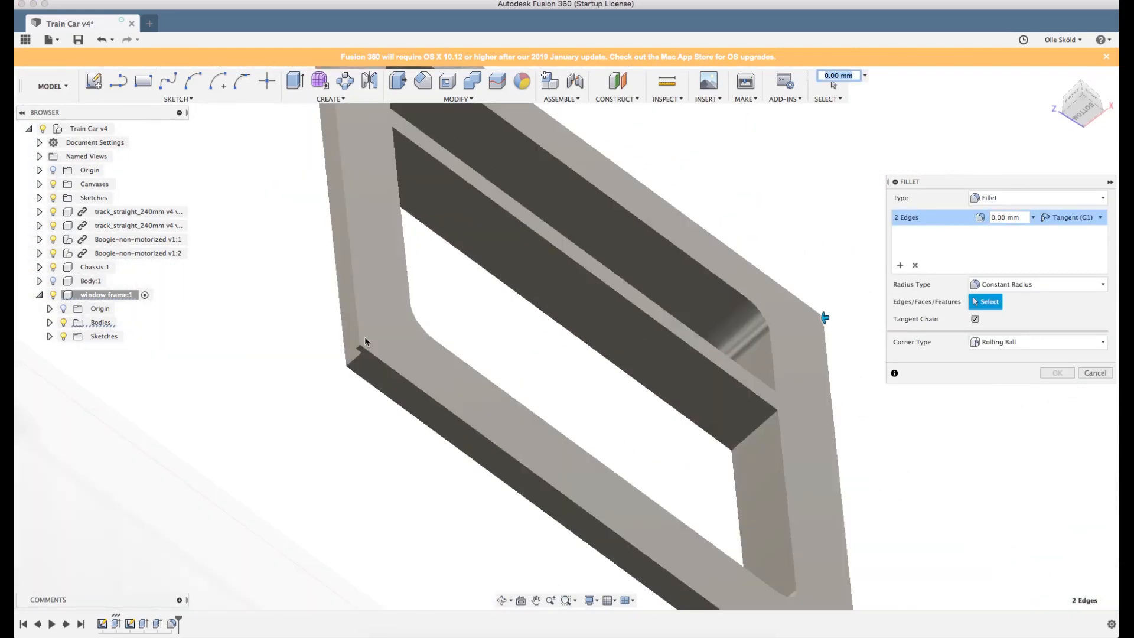
pyautogui.click(357, 350)
pyautogui.scroll(-5, 345, 312)
pyautogui.scroll(5, 706, 604)
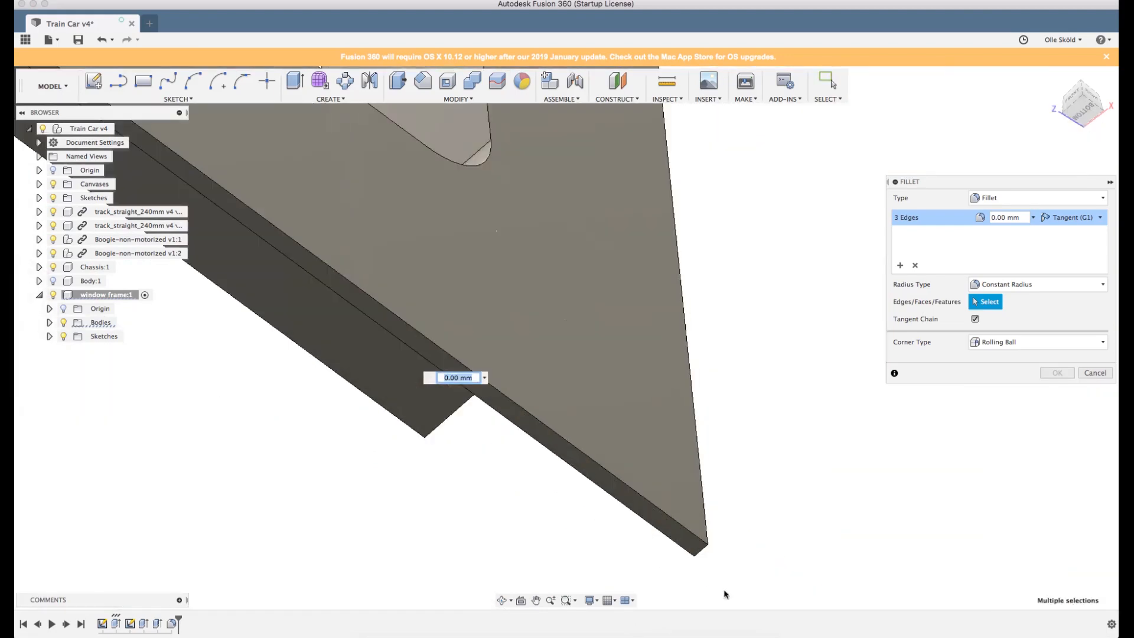
pyautogui.scroll(-5, 782, 473)
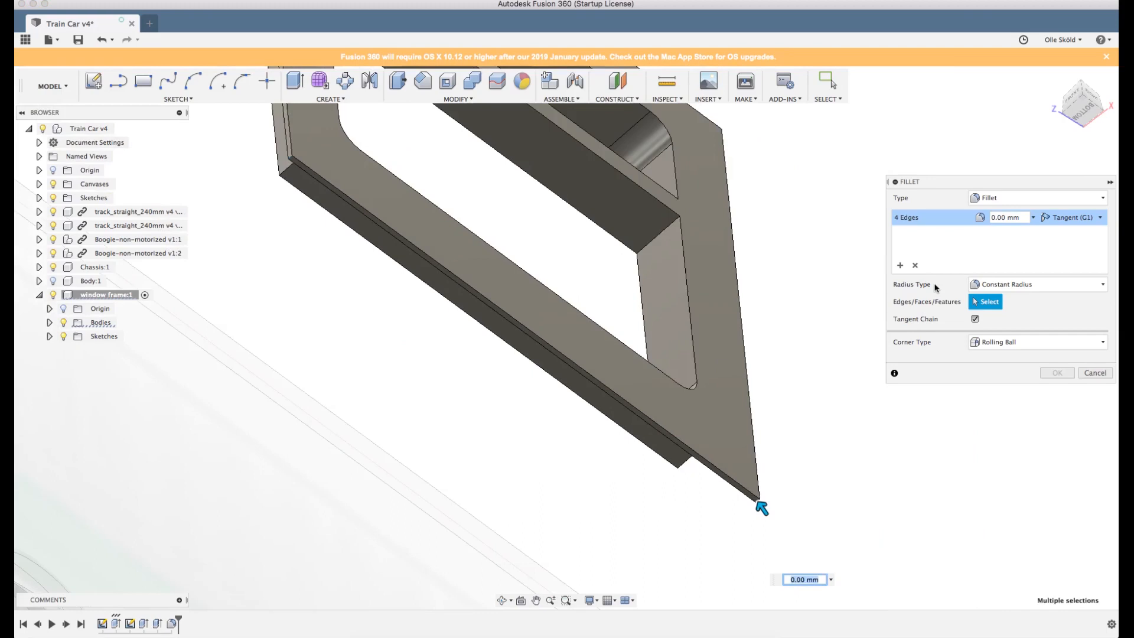
# Try a 1.5 mm radius on the flange's four outer corners while viewing the frame squarely from the right.
pyautogui.keyDown('shift'); pyautogui.moveTo(827, 378); pyautogui.dragTo(713, 404, button='middle'); pyautogui.keyUp('shift')
pyautogui.scroll(-10, 602, 453)
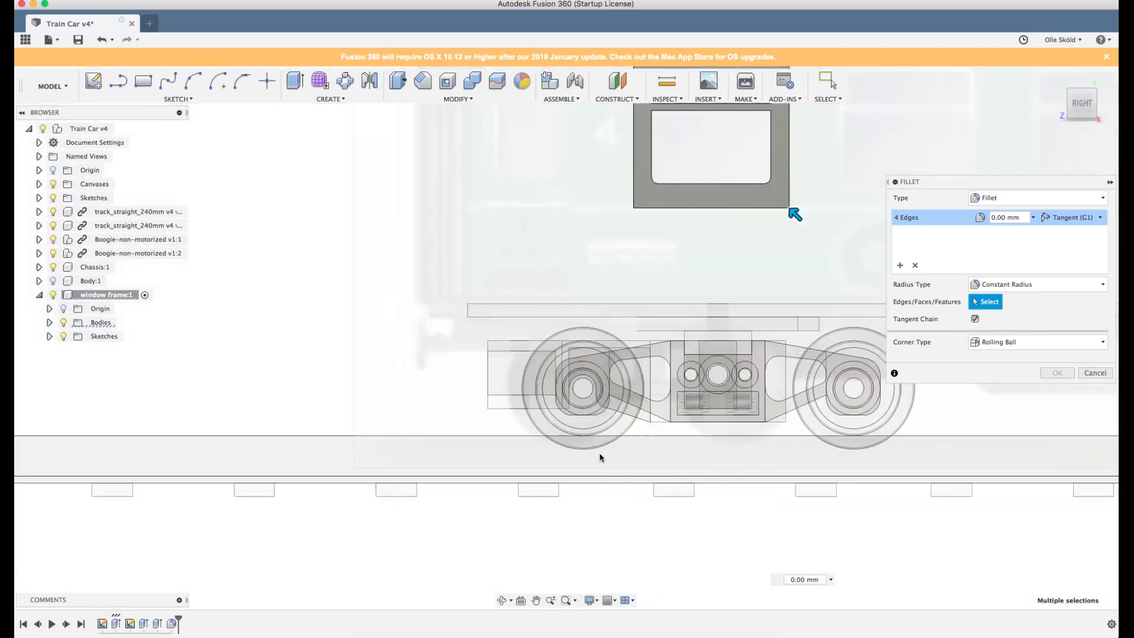
pyautogui.scroll(8, 632, 359)
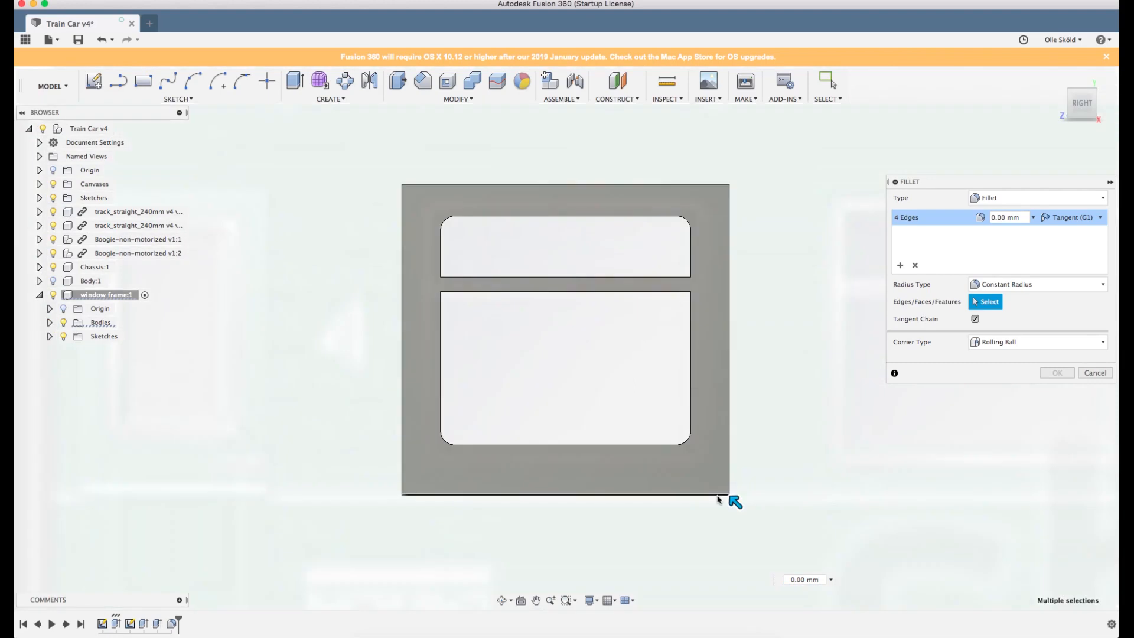
pyautogui.moveTo(735, 502); pyautogui.dragTo(729, 496)
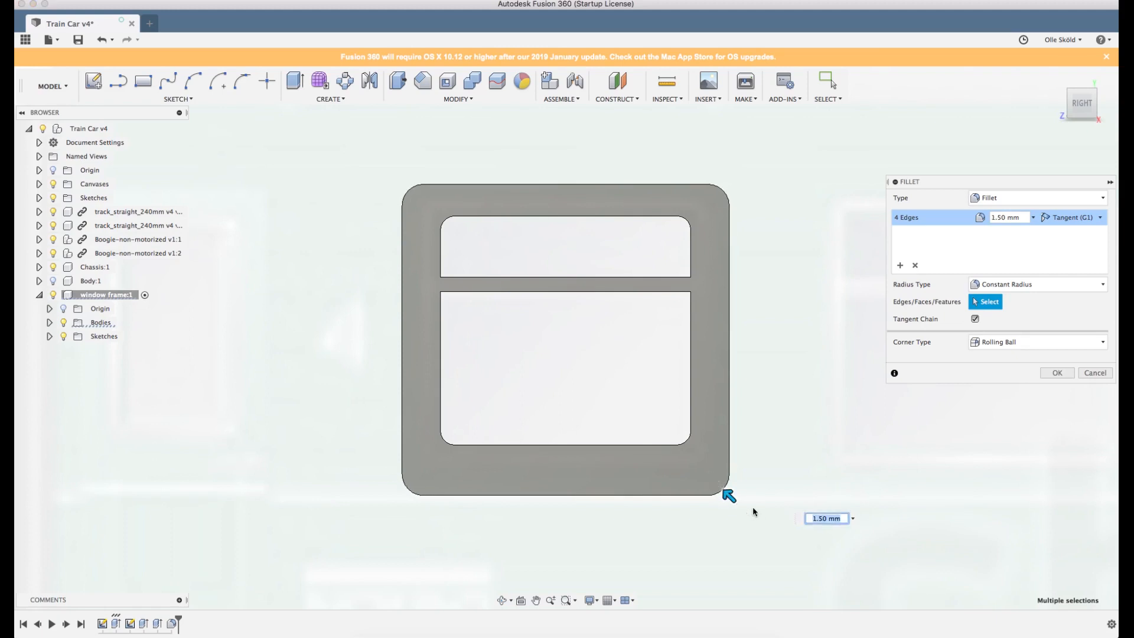
# Compare the outer corners with the reference image, reduce their fillet radius to match, and apply the fillet.
pyautogui.hotkey('ctrl', 'Up')
pyautogui.click(119, 527)
pyautogui.moveTo(728, 491); pyautogui.dragTo(730, 498)
pyautogui.click(1057, 373)
# Show the Body component again and view the rounded window frame in place on the train car.
pyautogui.scroll(-5, 771, 227)
pyautogui.scroll(-3, 708, 268)
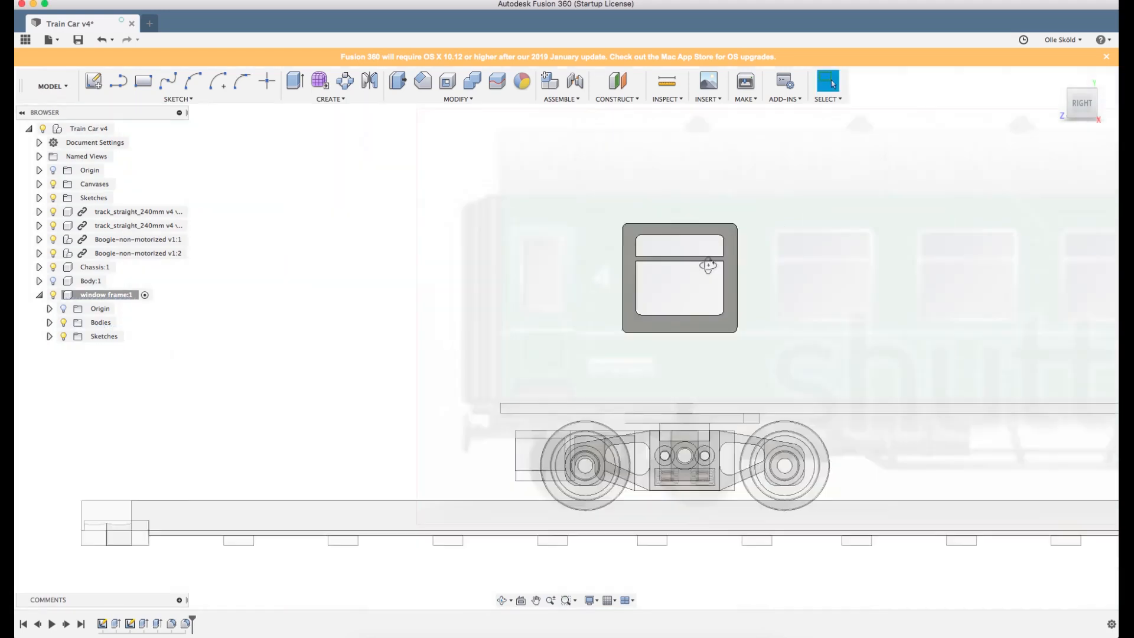
pyautogui.keyDown('shift'); pyautogui.moveTo(707, 268); pyautogui.dragTo(718, 341, button='middle'); pyautogui.keyUp('shift')
pyautogui.scroll(3, 718, 341)
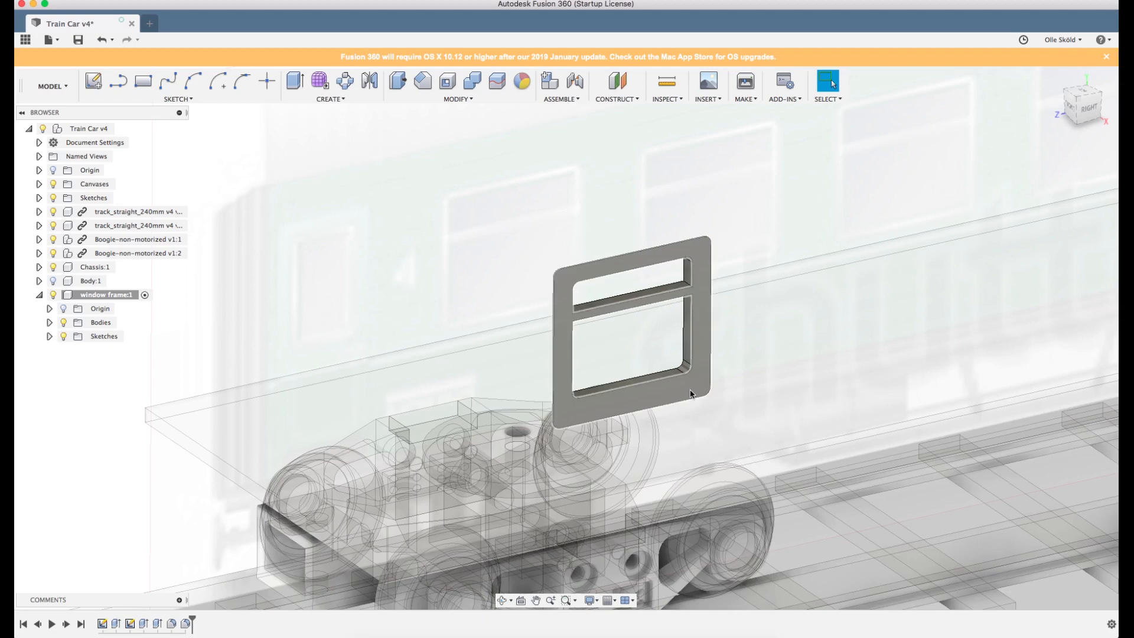
pyautogui.scroll(-3, 699, 350)
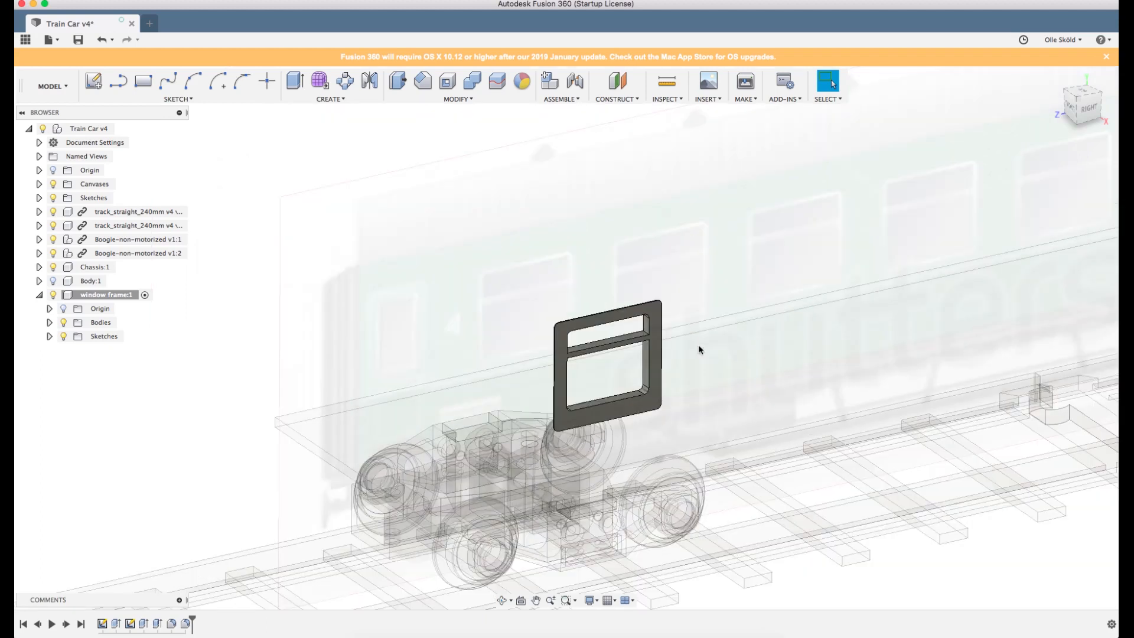
pyautogui.click(54, 281)
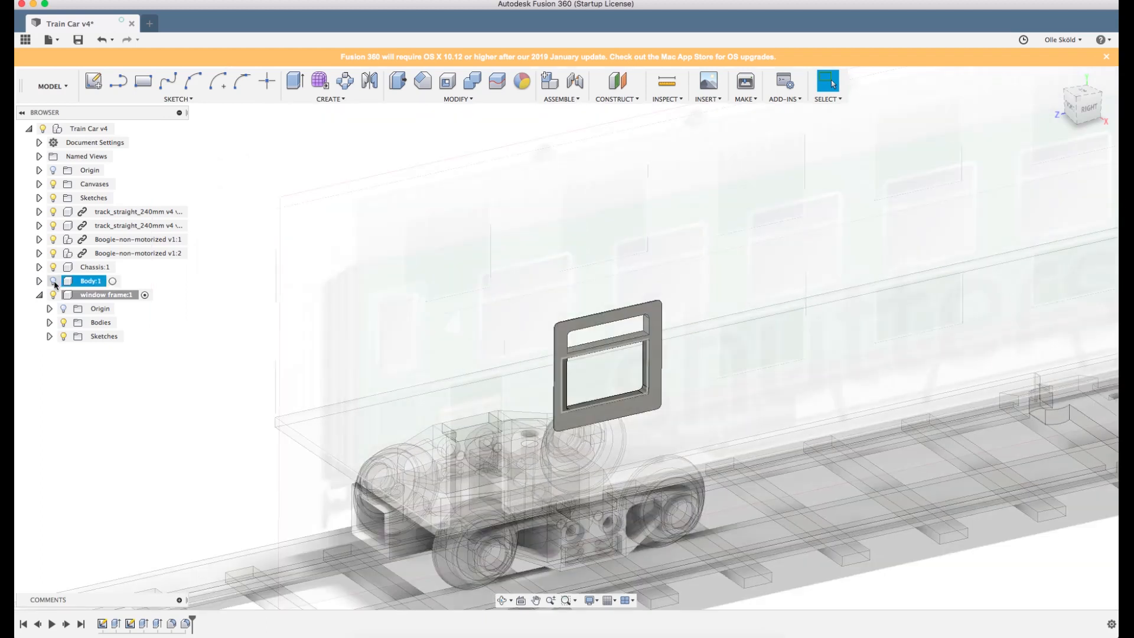
pyautogui.click(54, 281)
pyautogui.scroll(-2, 398, 438)
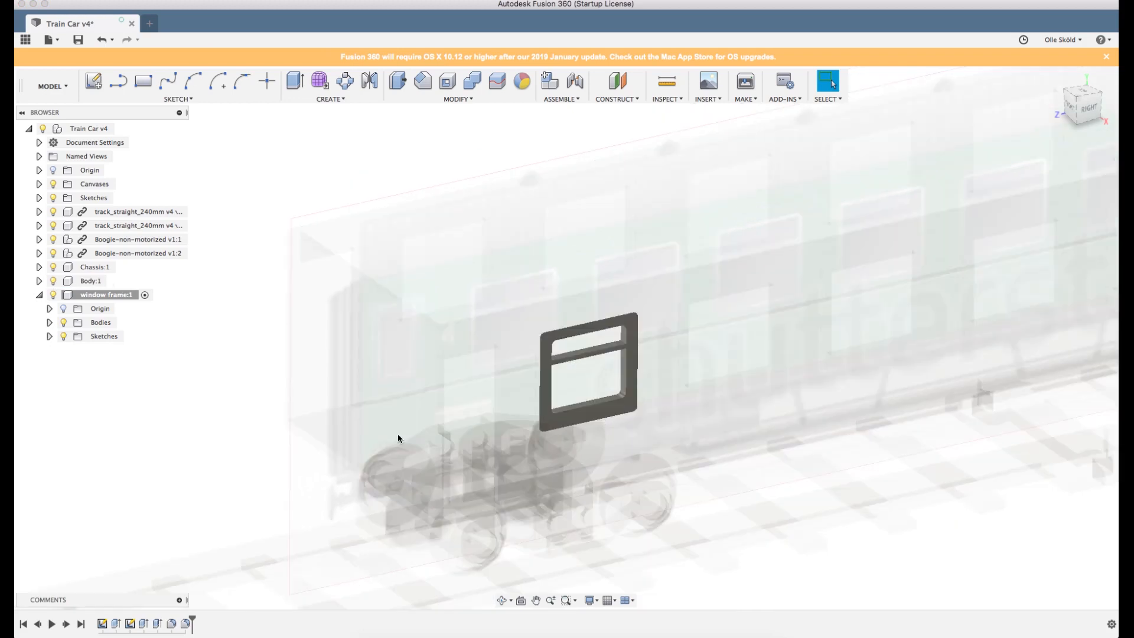
# Examine the rounded window frame against the whole train car, then squarely from the right side beside the doorway and neighbouring windows.
pyautogui.scroll(-2, 398, 438)
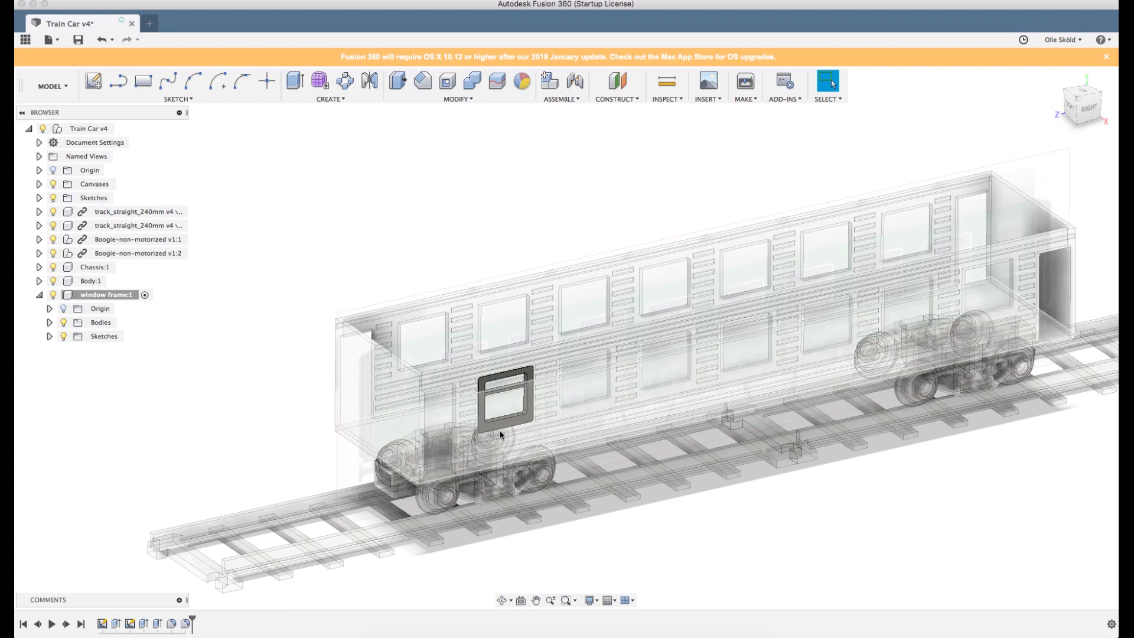
pyautogui.scroll(5, 500, 431)
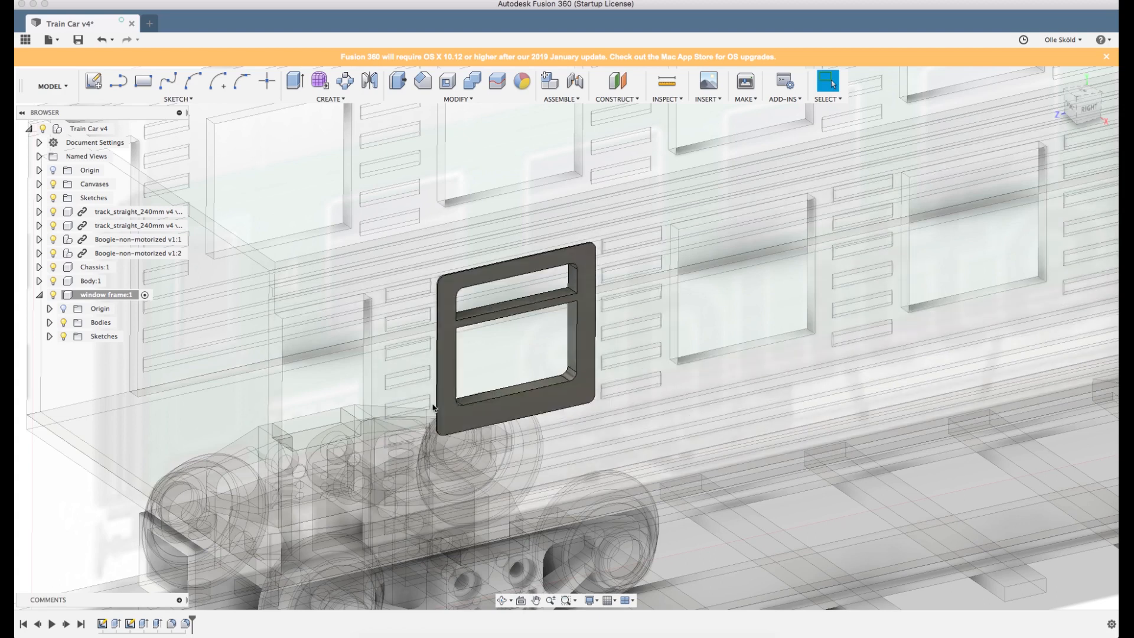
pyautogui.scroll(-5, 433, 407)
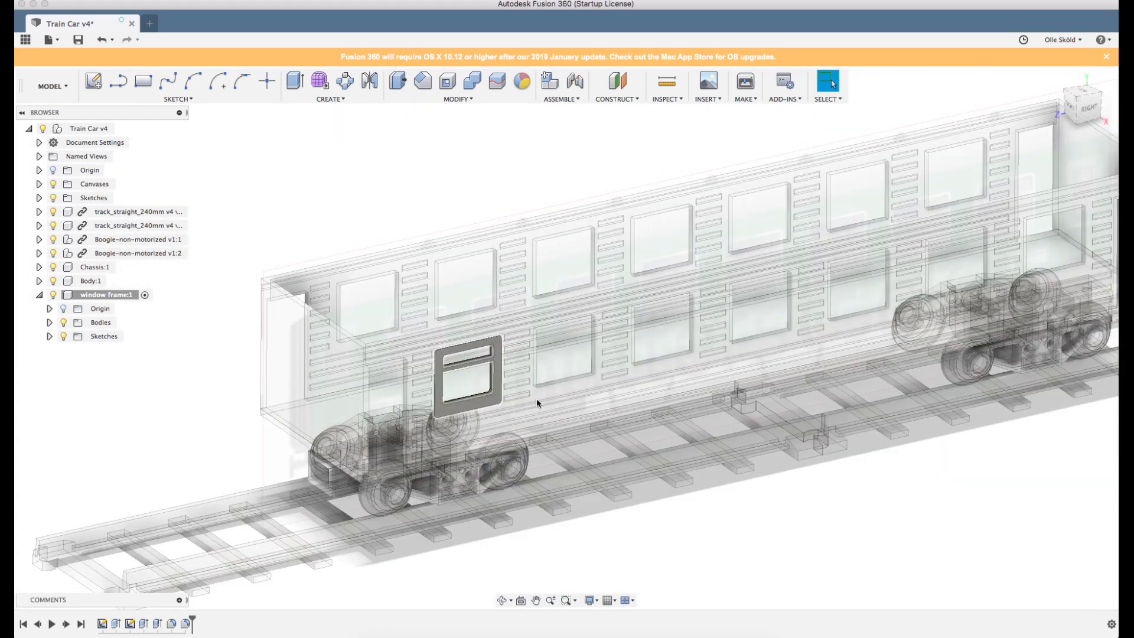
pyautogui.scroll(-3, 614, 356)
pyautogui.scroll(4, 751, 319)
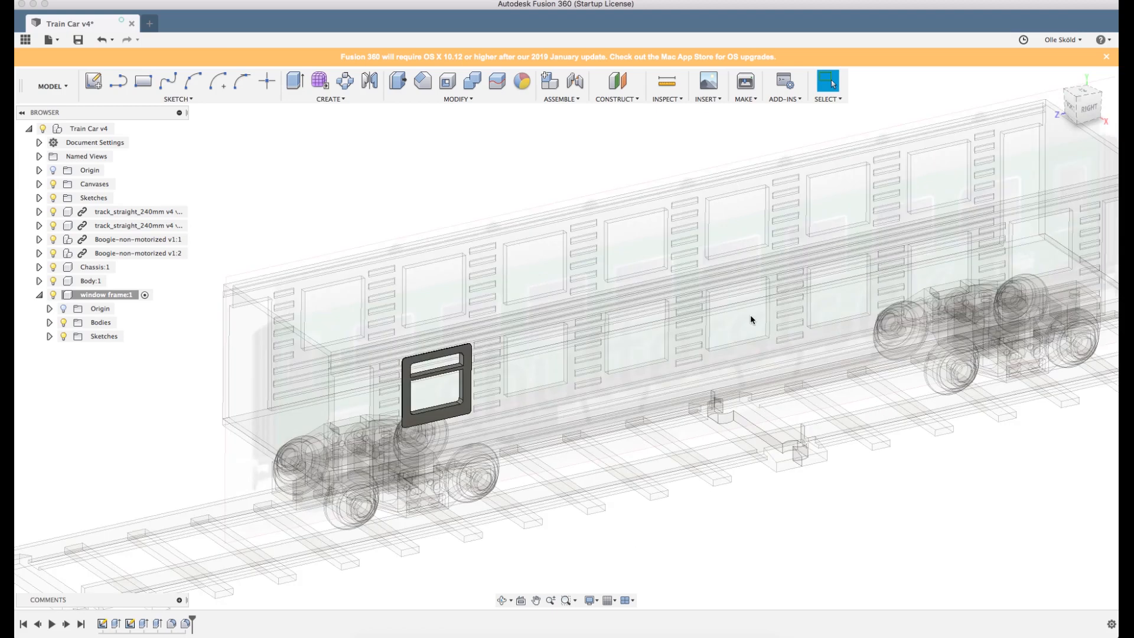
pyautogui.scroll(-2, 656, 342)
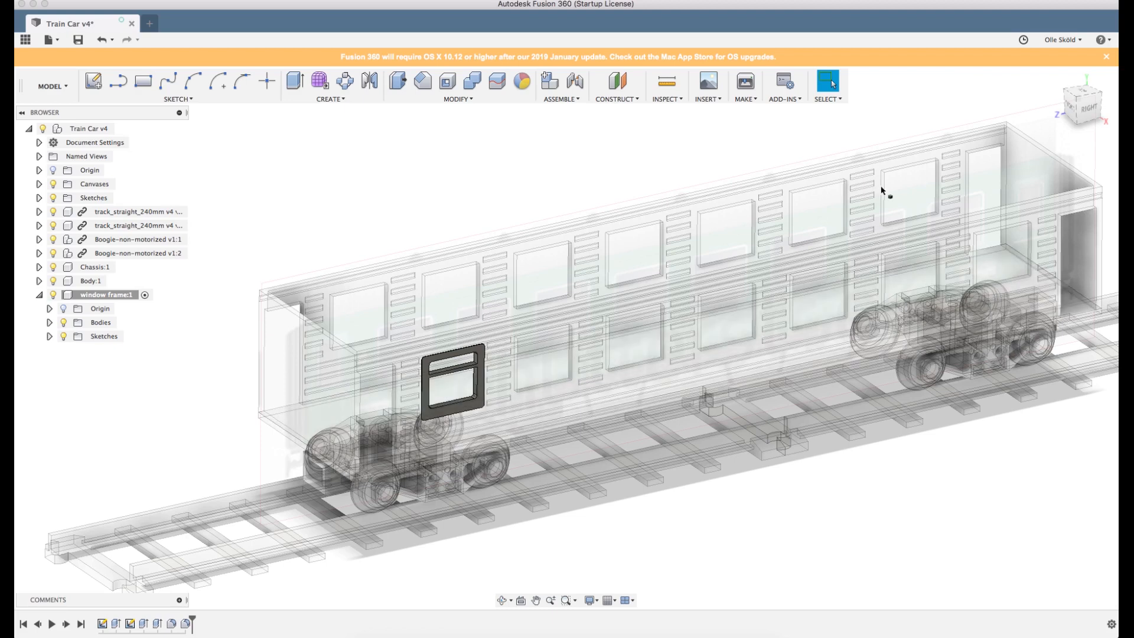
pyautogui.click(1083, 118)
pyautogui.scroll(5, 435, 435)
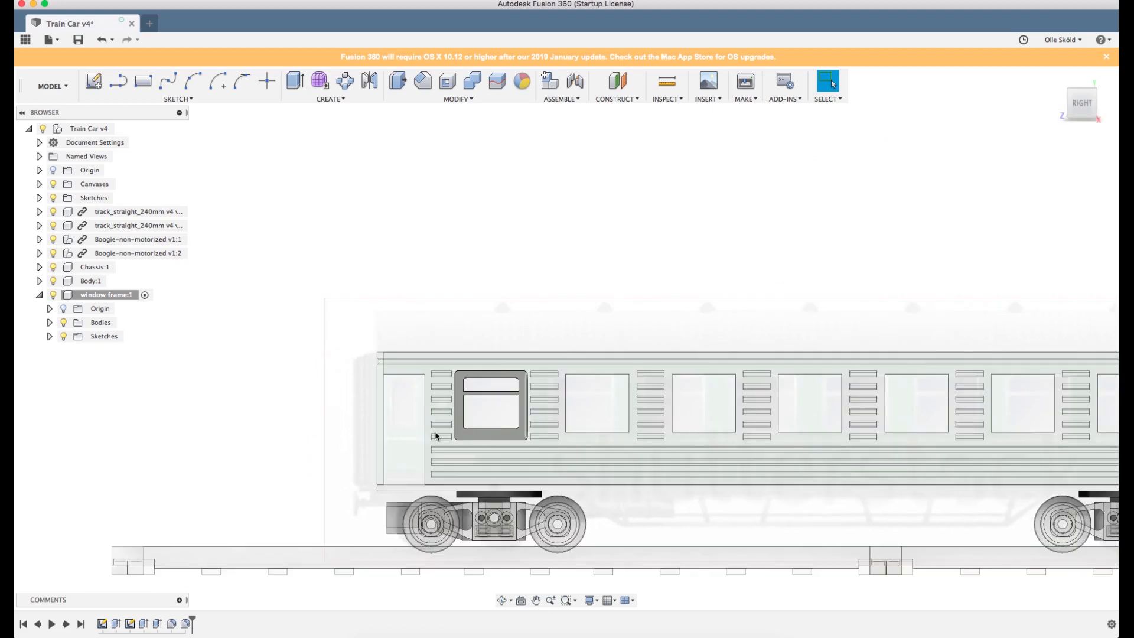
pyautogui.scroll(2, 561, 429)
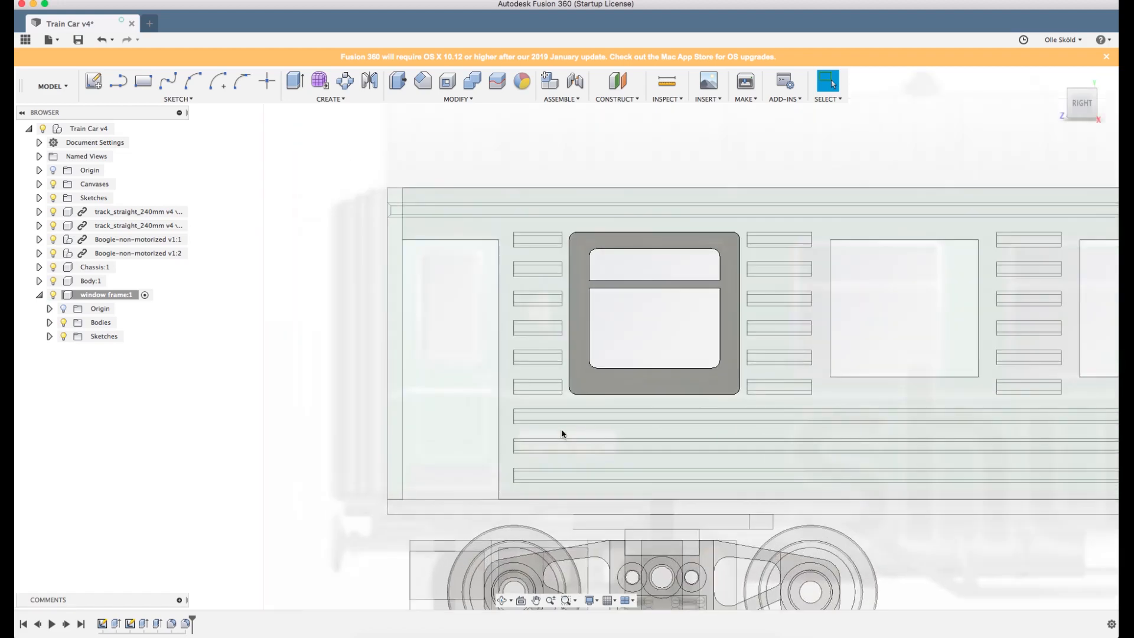
pyautogui.scroll(2, 561, 429)
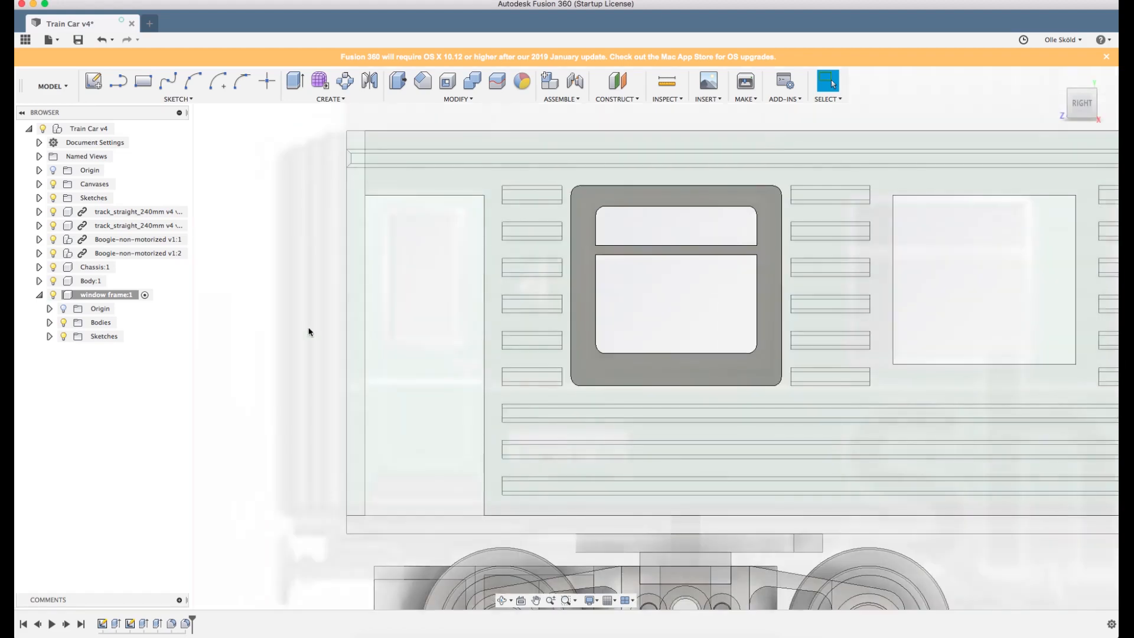
# Create a new component under the top-level Train Car assembly and name it "door".
pyautogui.click(39, 295)
pyautogui.rightClick(89, 126)
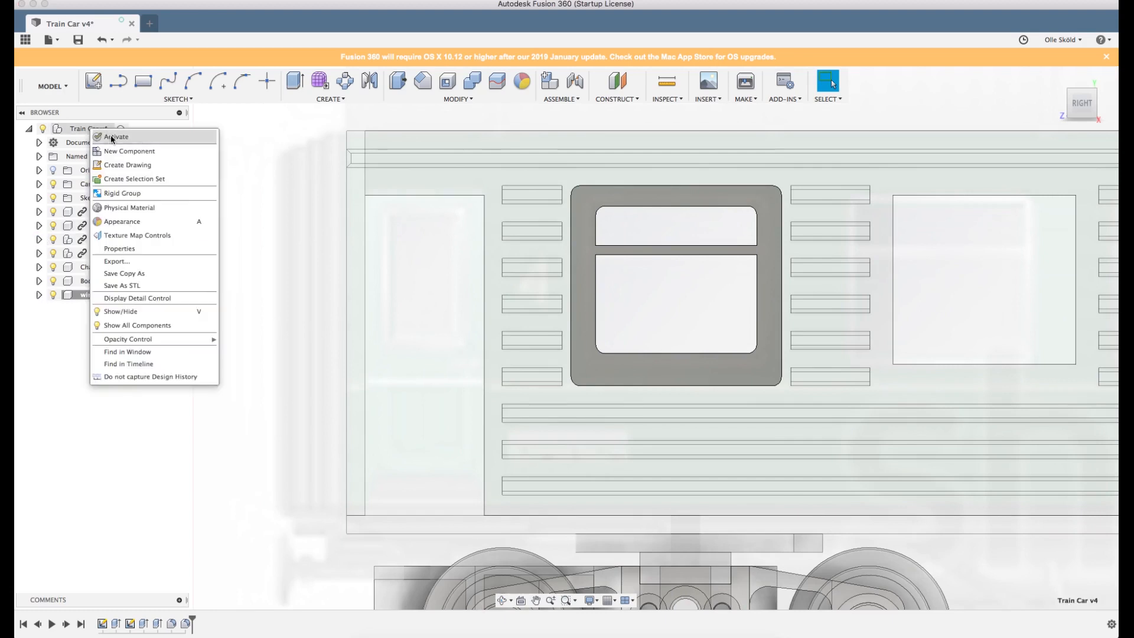
pyautogui.click(110, 150)
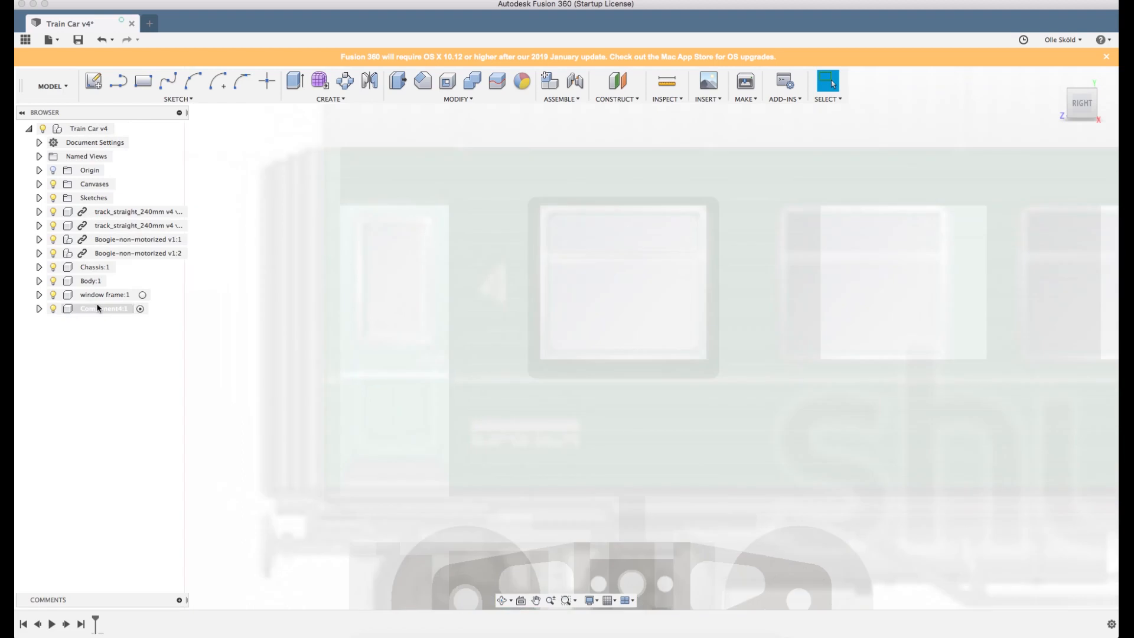
pyautogui.write('door')
pyautogui.press('Return')
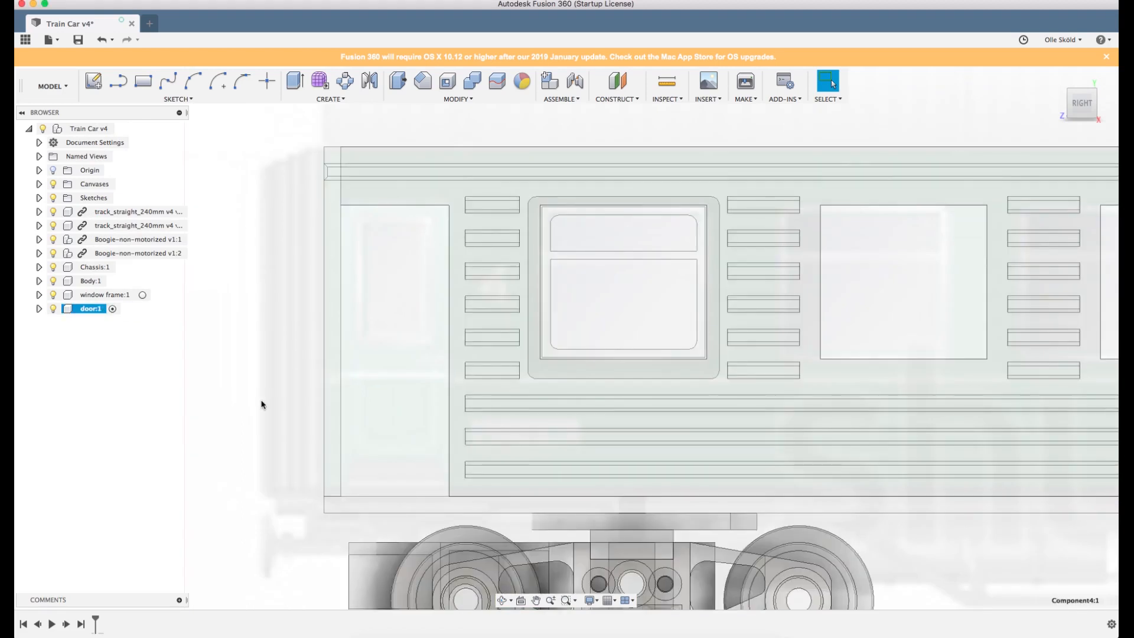
# Create a sketch for the door component on the outer side face of the car body.
pyautogui.scroll(2, 262, 405)
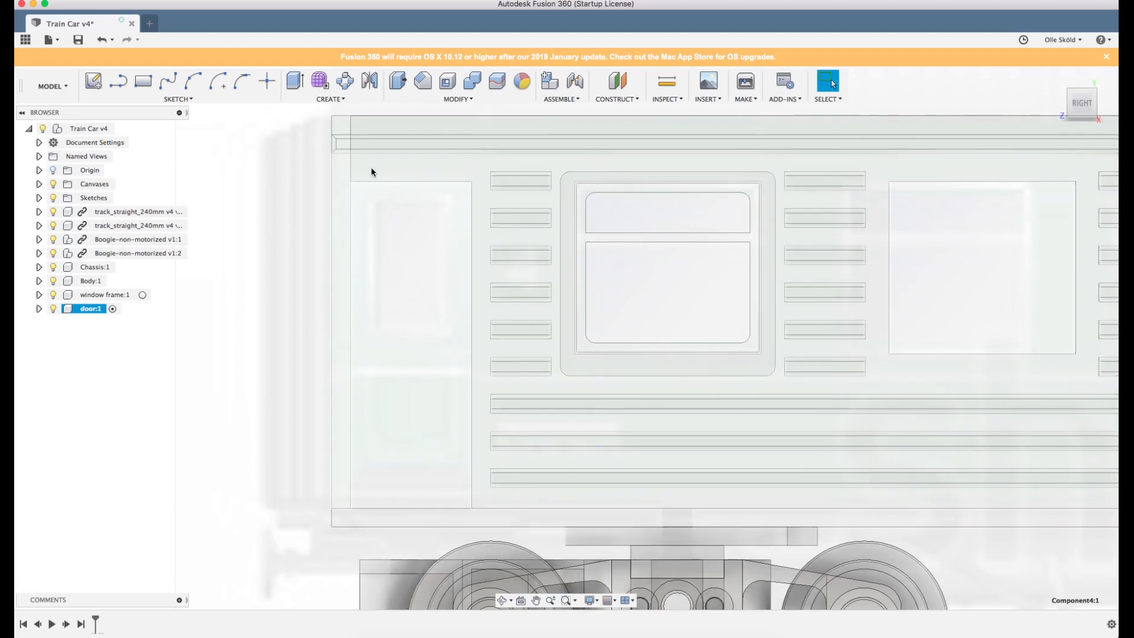
pyautogui.click(371, 168)
pyautogui.scroll(-2, 376, 177)
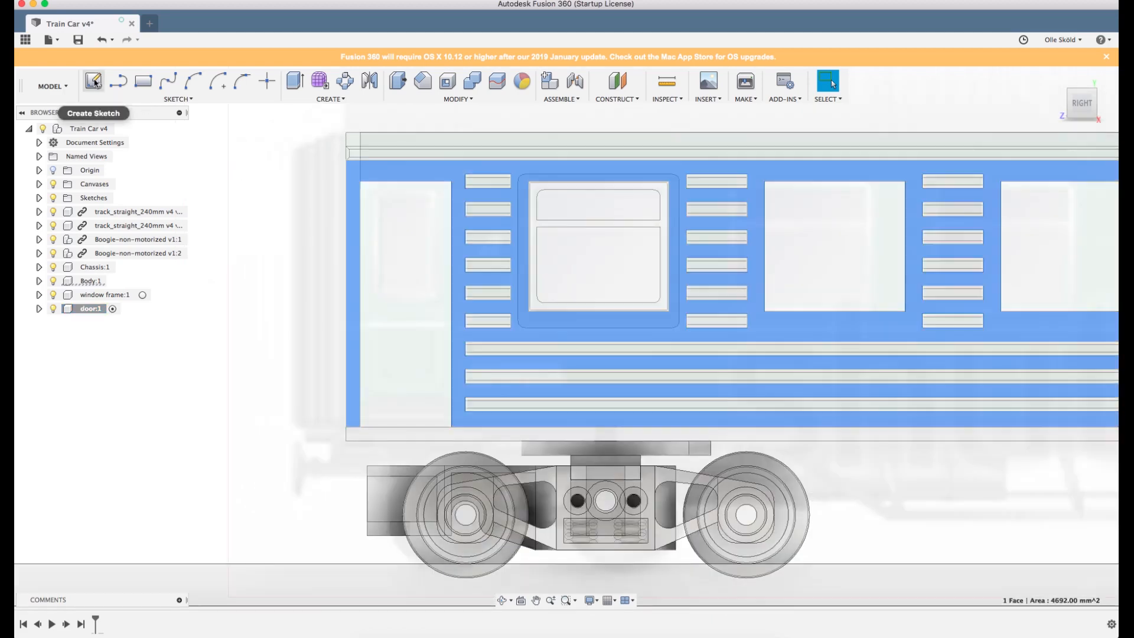
pyautogui.click(93, 81)
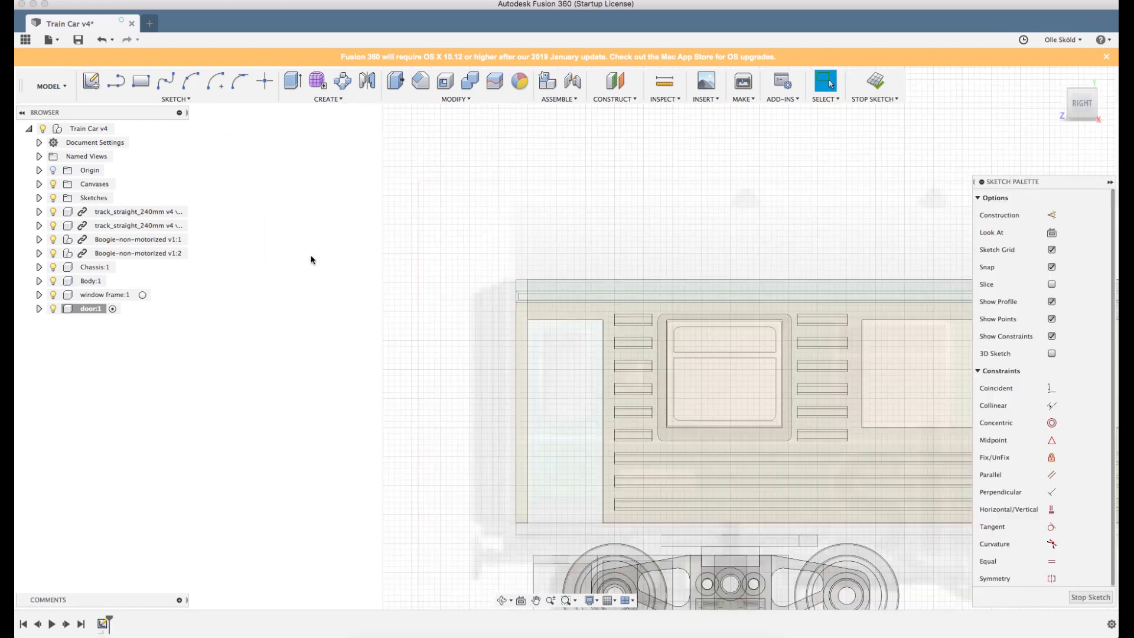
# Sketch a two-point rectangle over the doorway opening, from its upper outer corner to the diagonally opposite lower corner.
pyautogui.scroll(8, 503, 400)
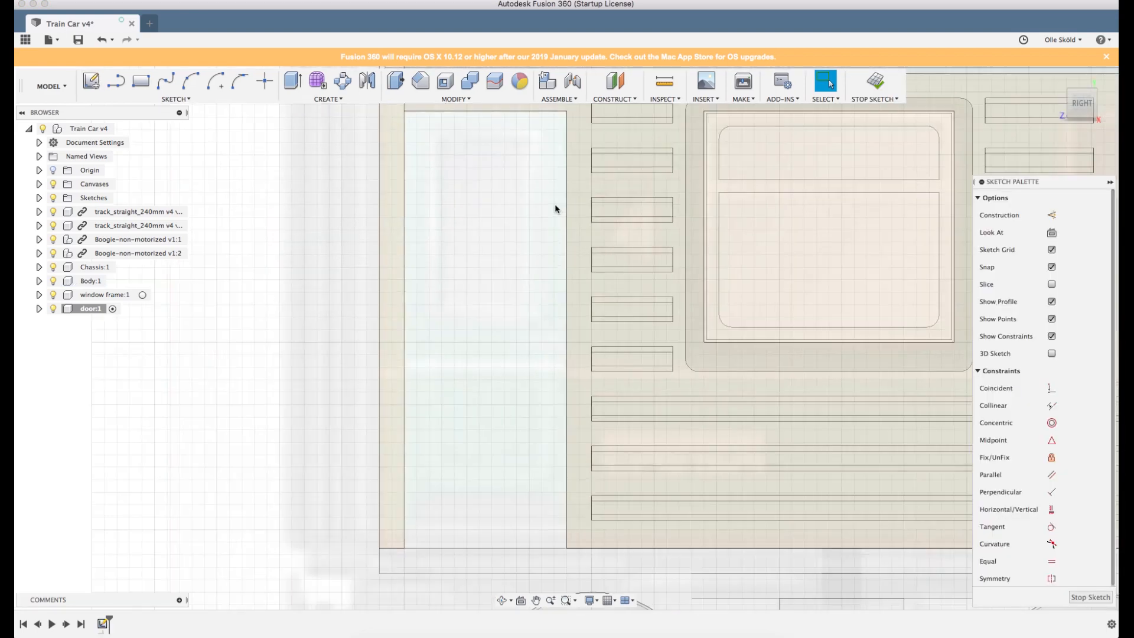
pyautogui.scroll(-5, 534, 167)
pyautogui.scroll(4, 533, 154)
pyautogui.scroll(-3, 532, 155)
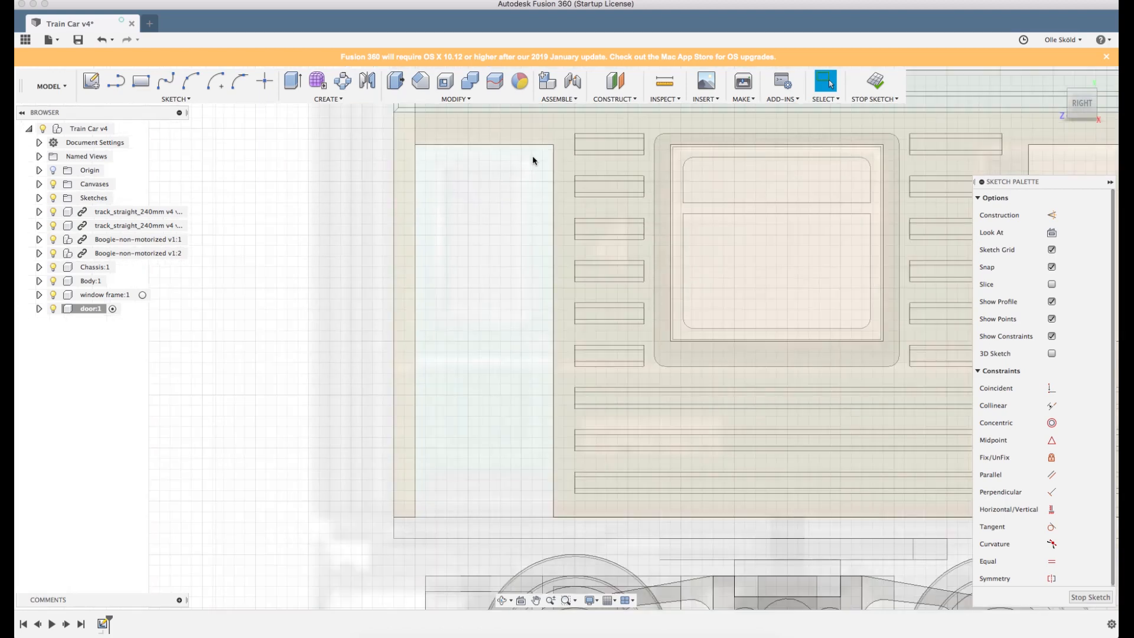
pyautogui.click(422, 351)
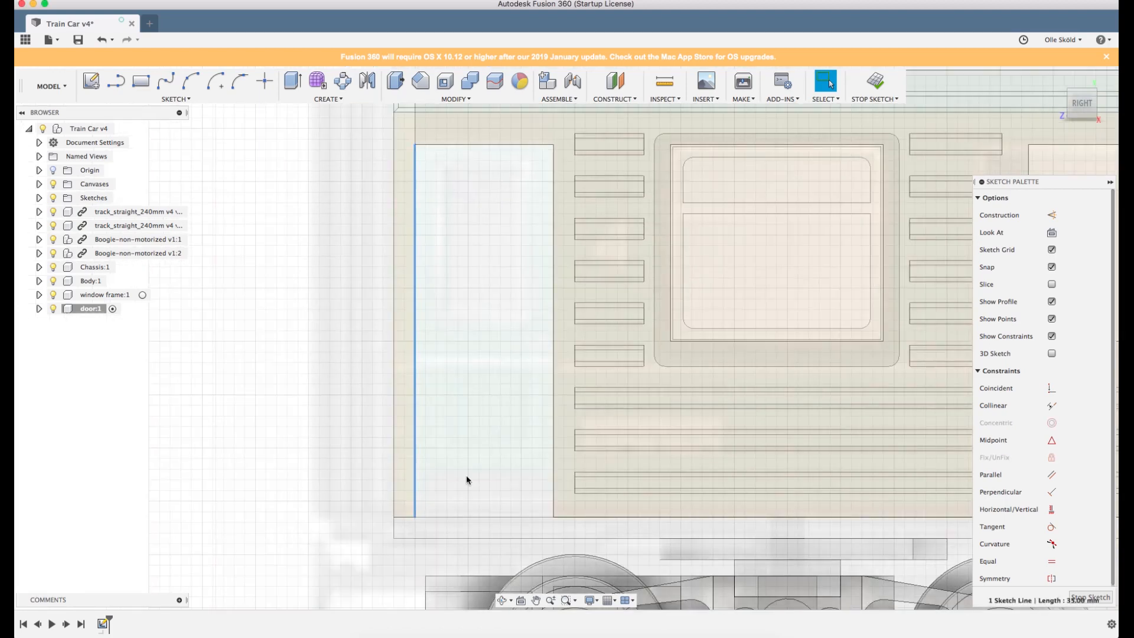
pyautogui.scroll(-1, 468, 508)
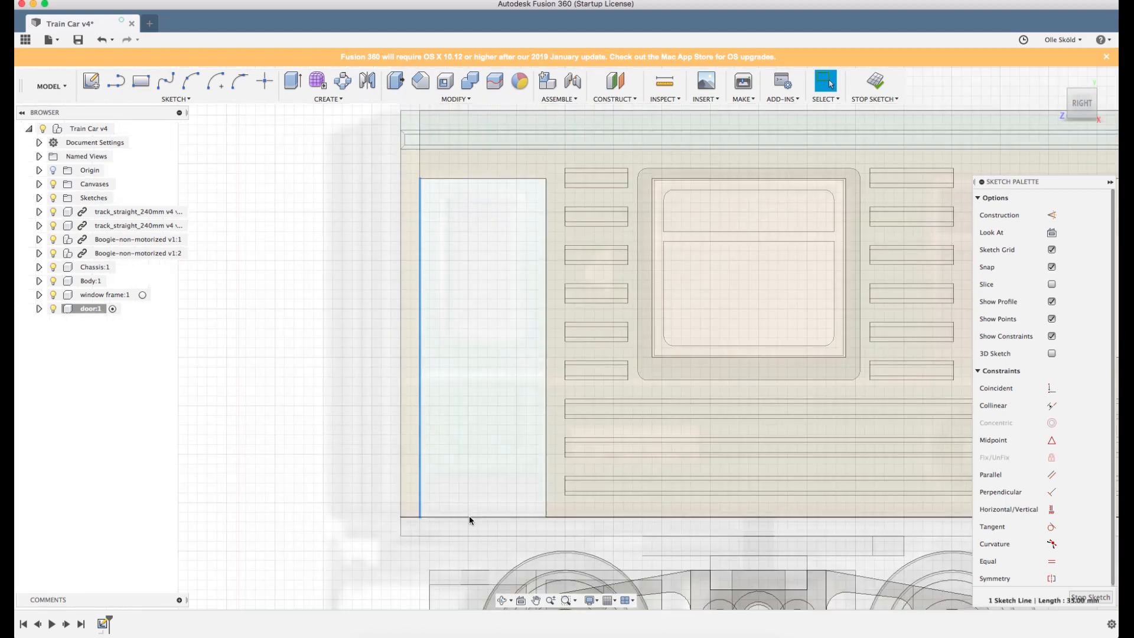
pyautogui.click(344, 404)
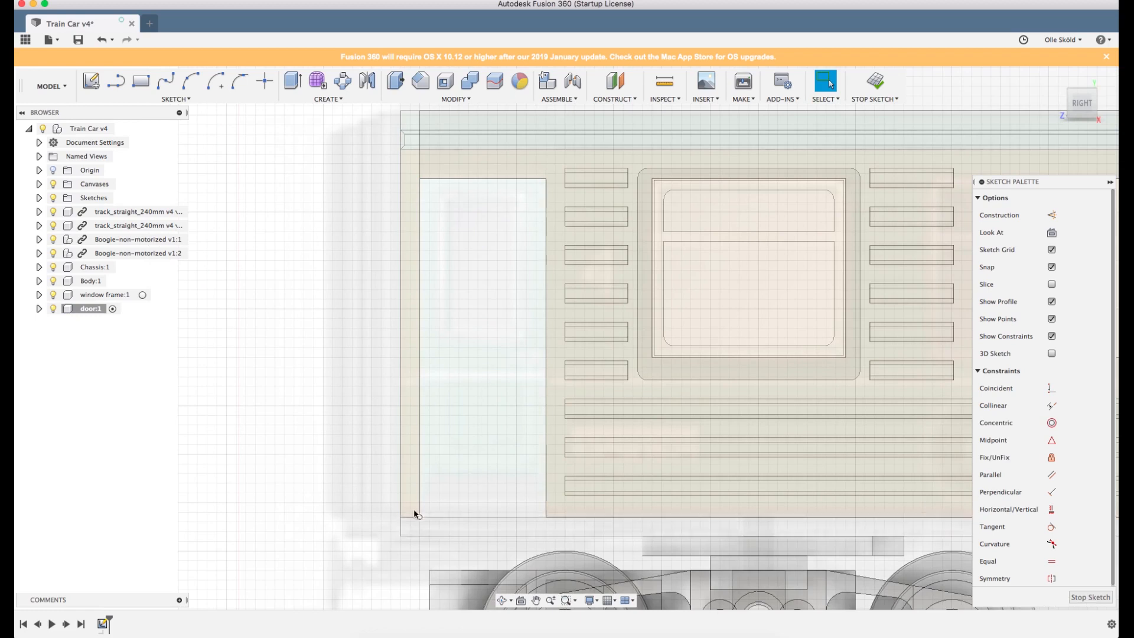
pyautogui.press('r')
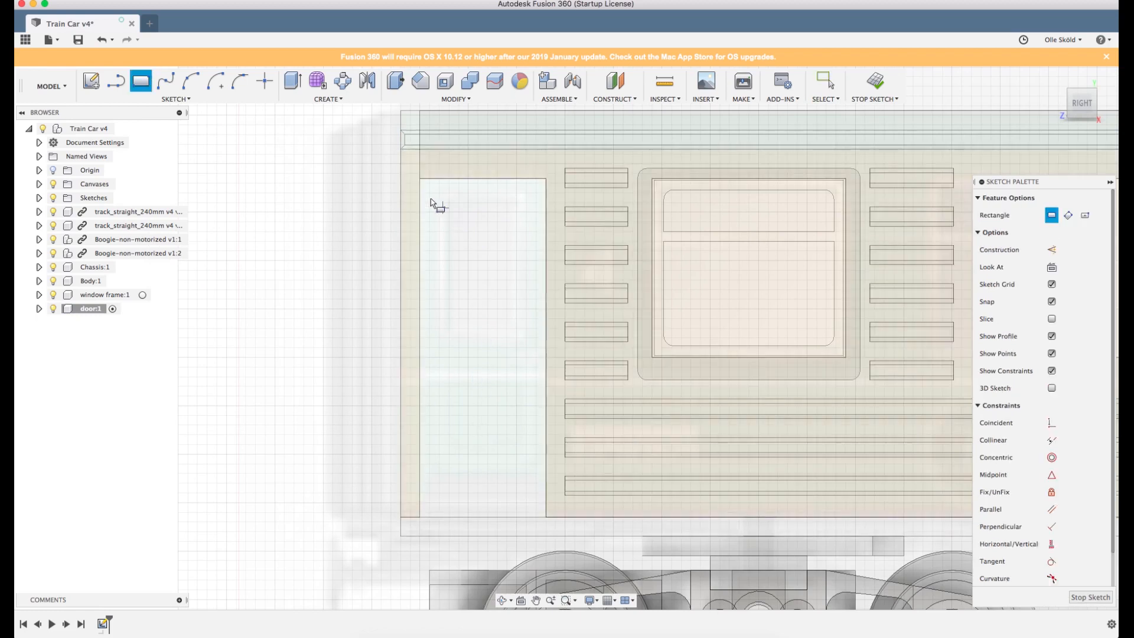
pyautogui.click(373, 180)
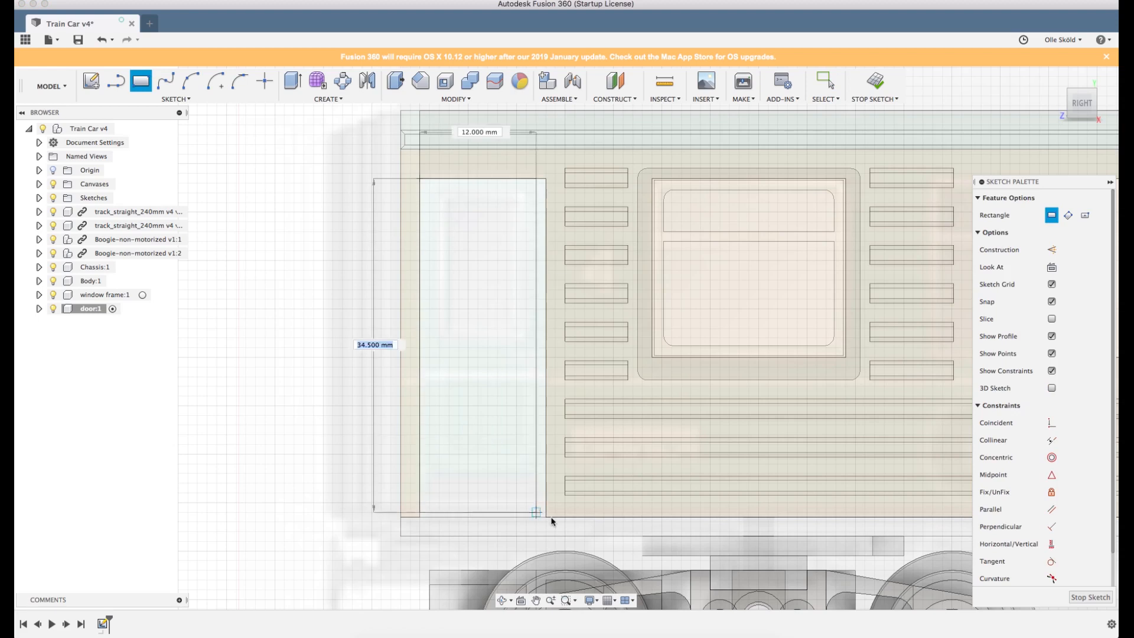
pyautogui.press('Return')
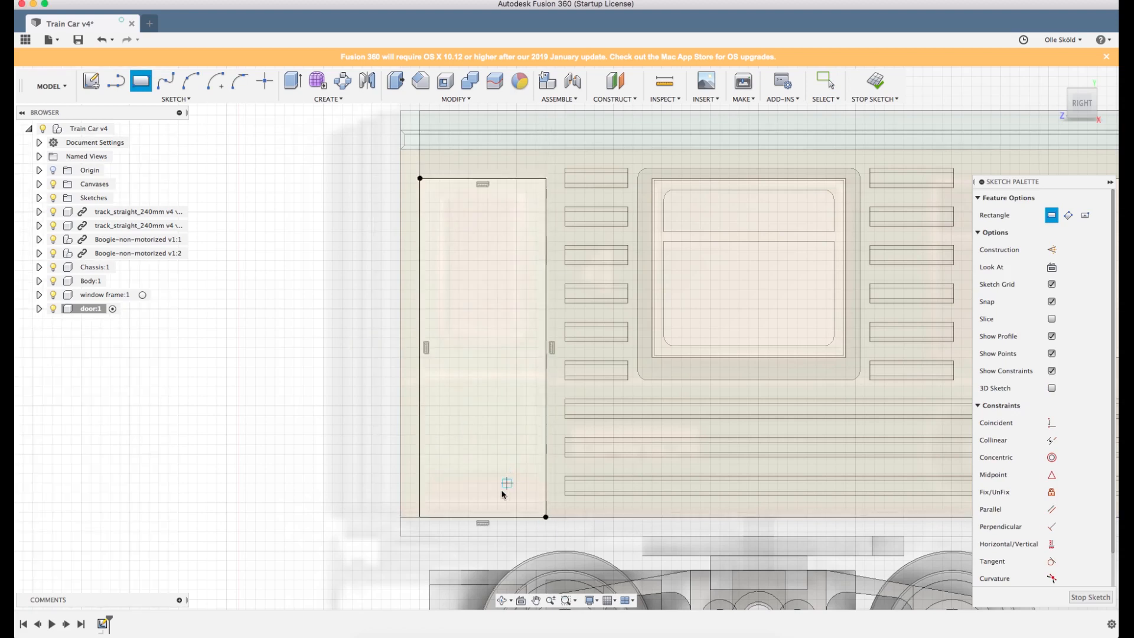
pyautogui.press('Escape')
# Offset all four sides of the doorway rectangle inward by 0.2 mm.
pyautogui.doubleClick(498, 517)
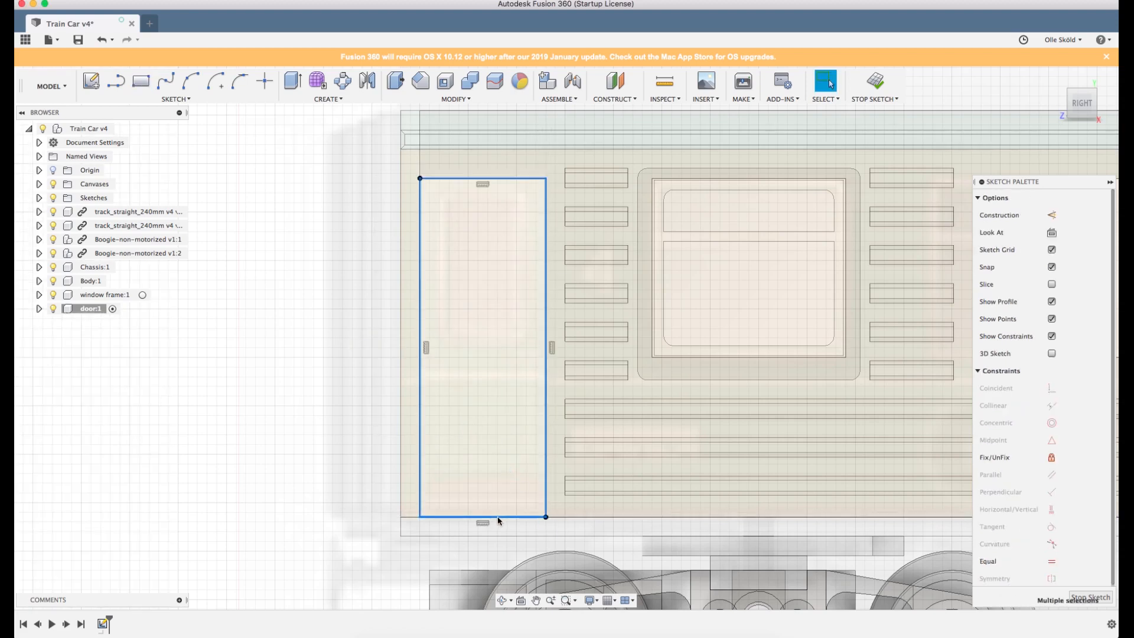
pyautogui.write('o')
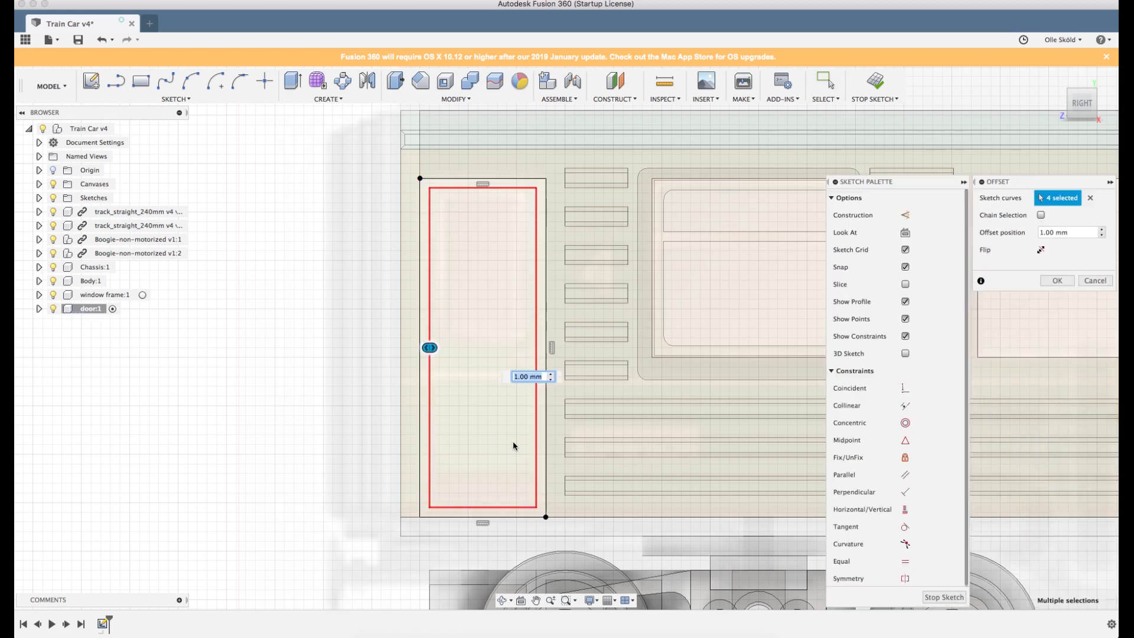
pyautogui.write('0.2')
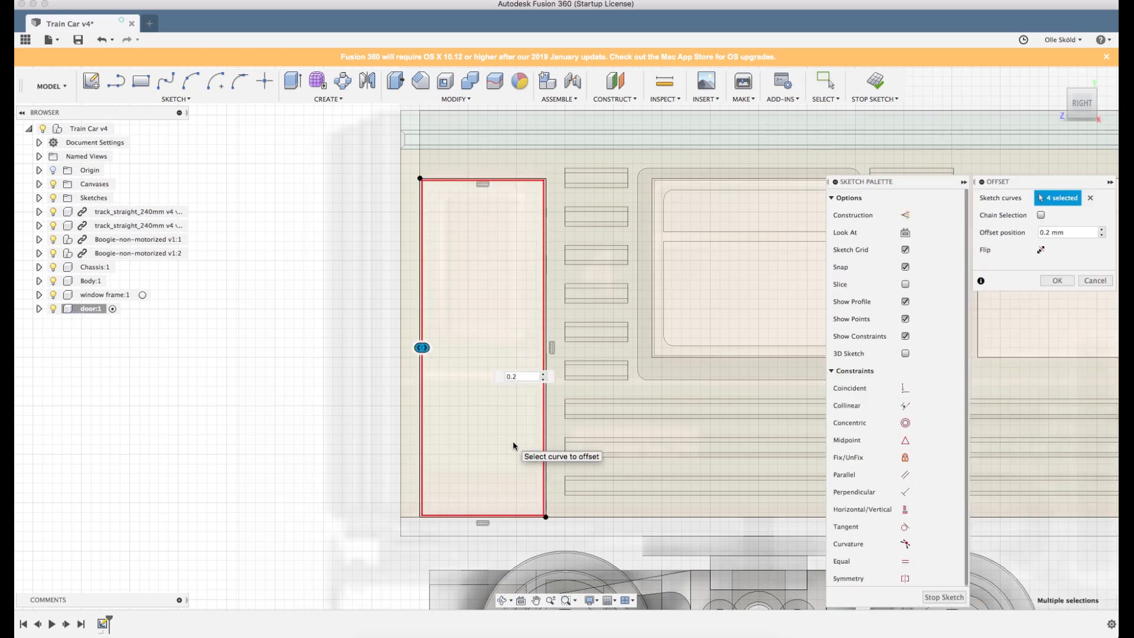
pyautogui.press('Return')
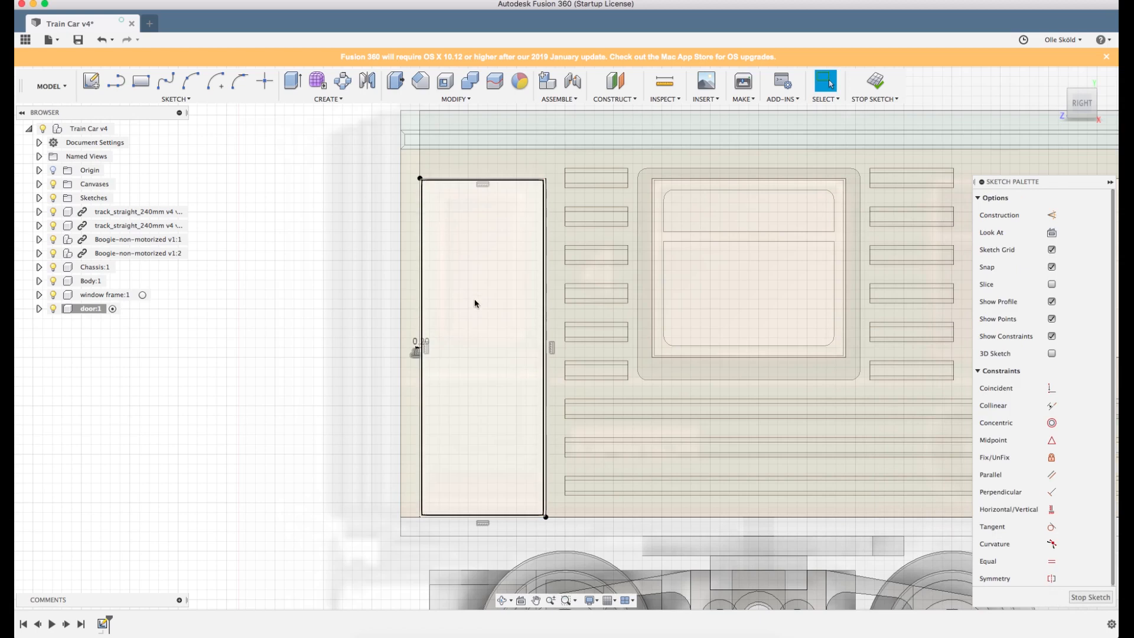
pyautogui.scroll(5, 408, 303)
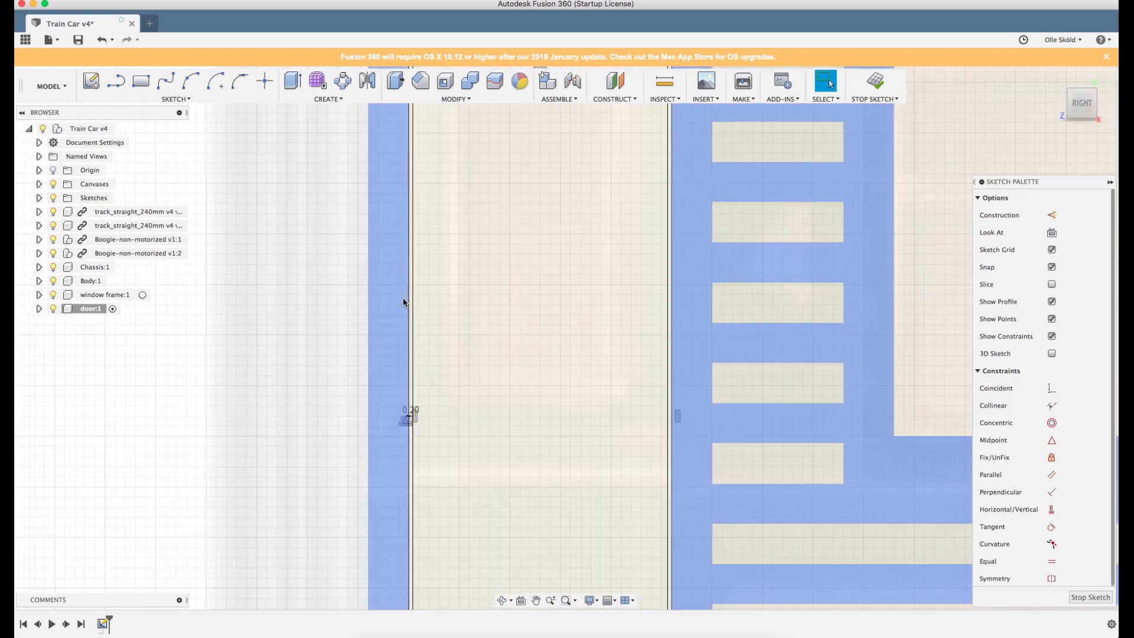
pyautogui.click(408, 302)
pyautogui.scroll(-3, 408, 303)
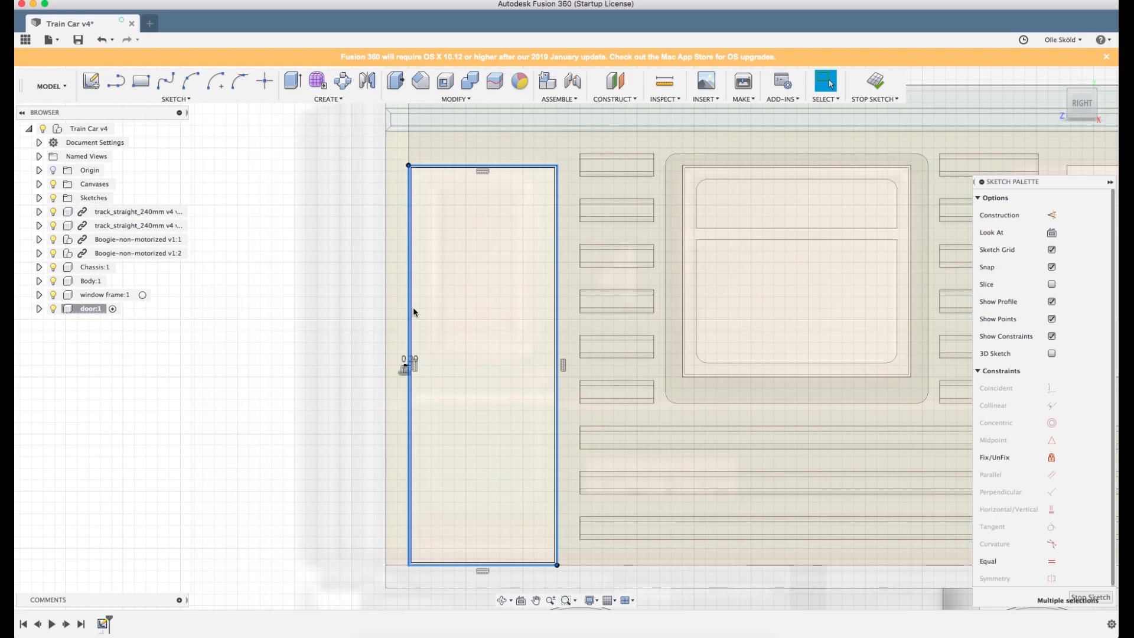
pyautogui.click(461, 369)
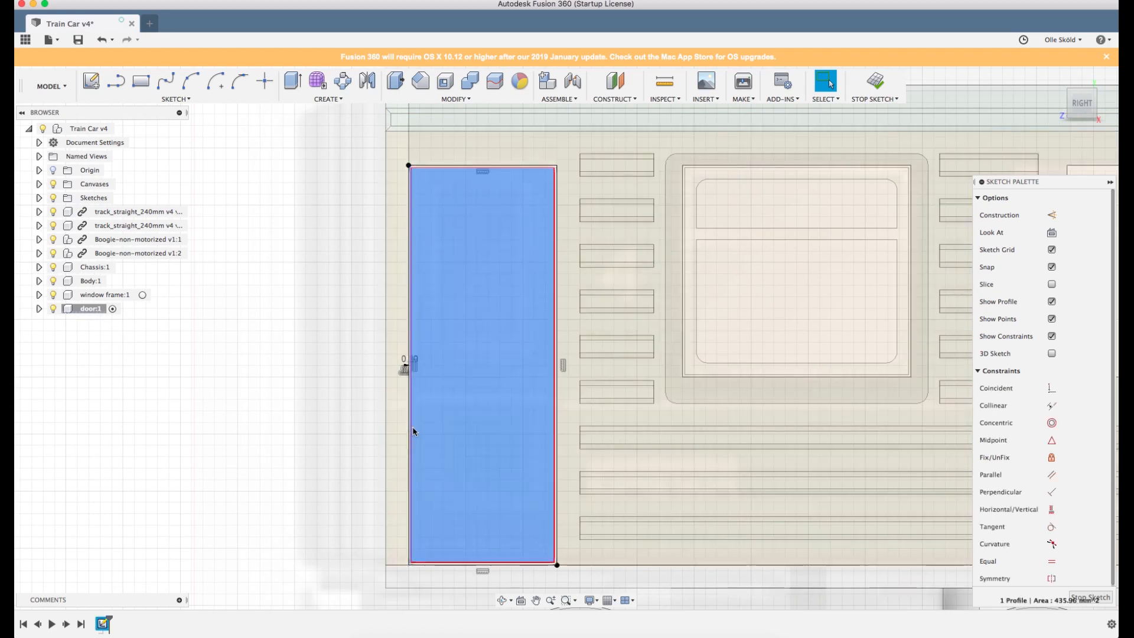
pyautogui.doubleClick(411, 428)
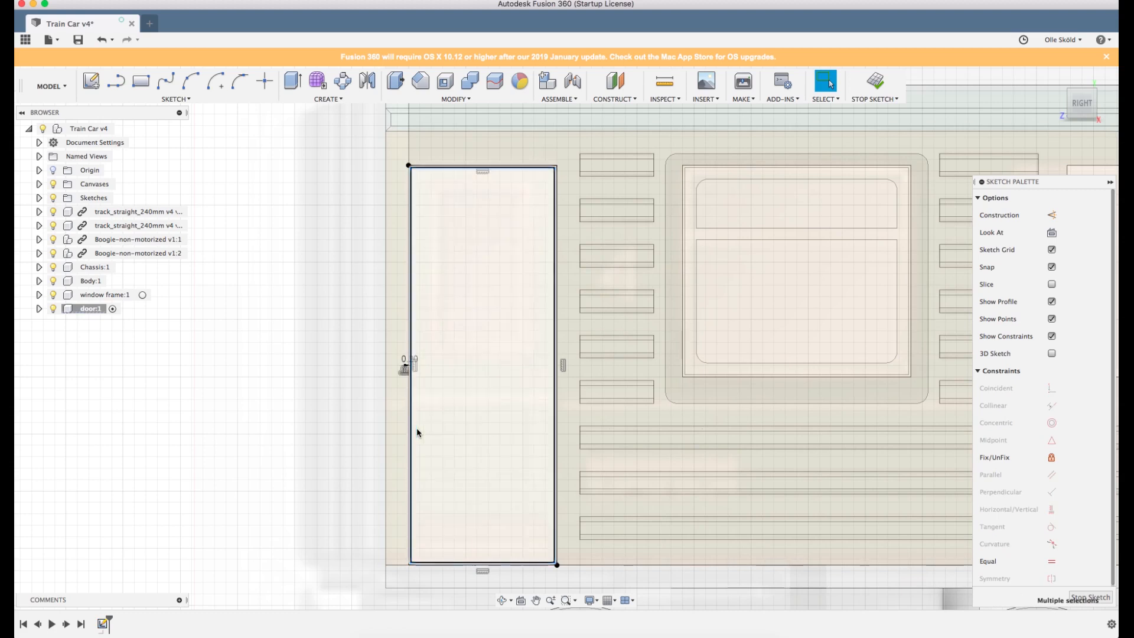
pyautogui.press('o')
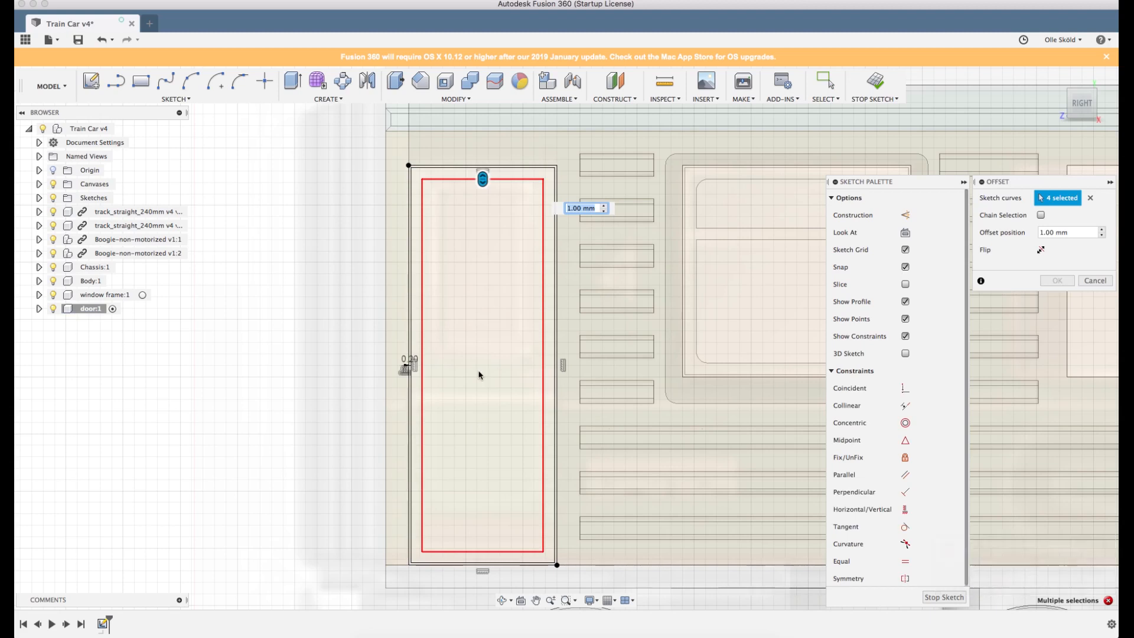
pyautogui.press('Escape')
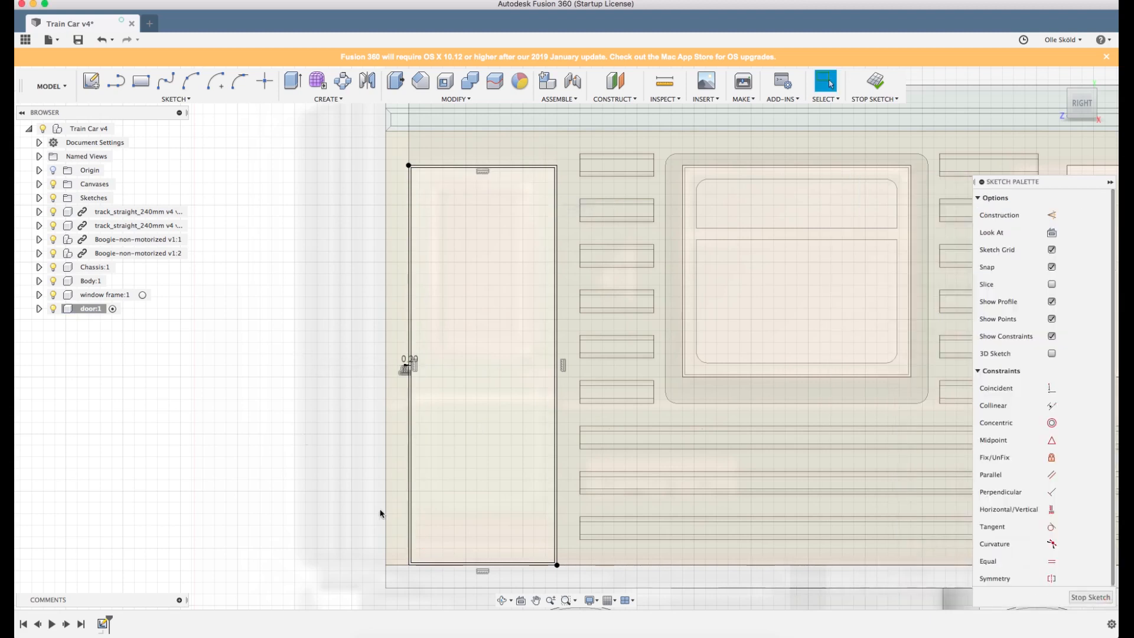
# Offset all four sides of the outer doorway rectangle inward by 1.2 mm.
pyautogui.scroll(5, 411, 515)
pyautogui.doubleClick(411, 517)
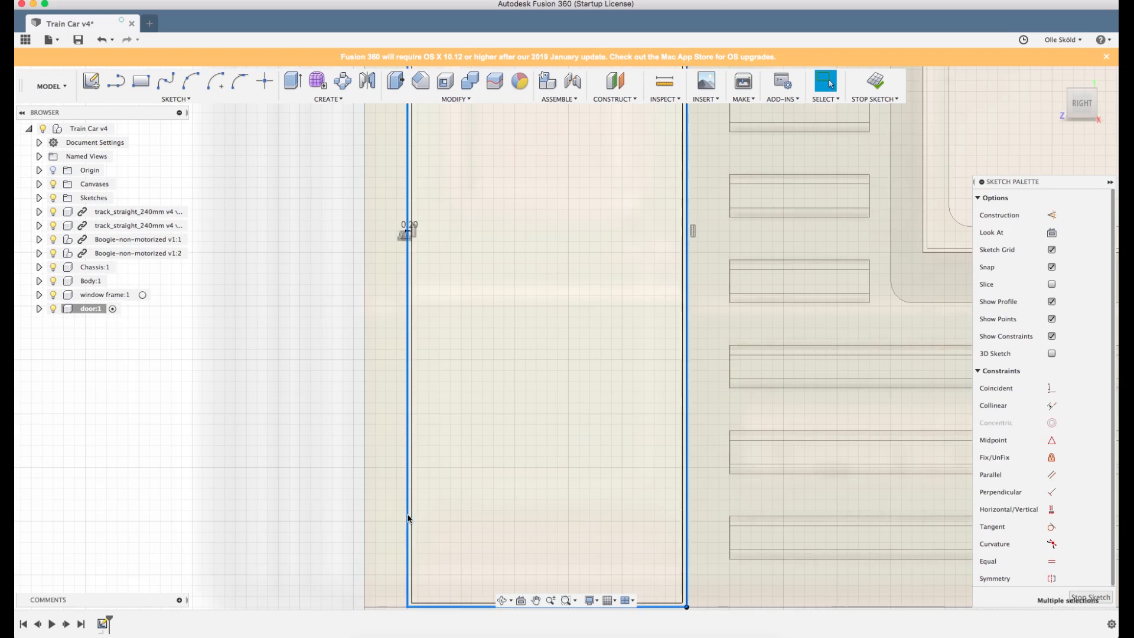
pyautogui.scroll(-2, 401, 443)
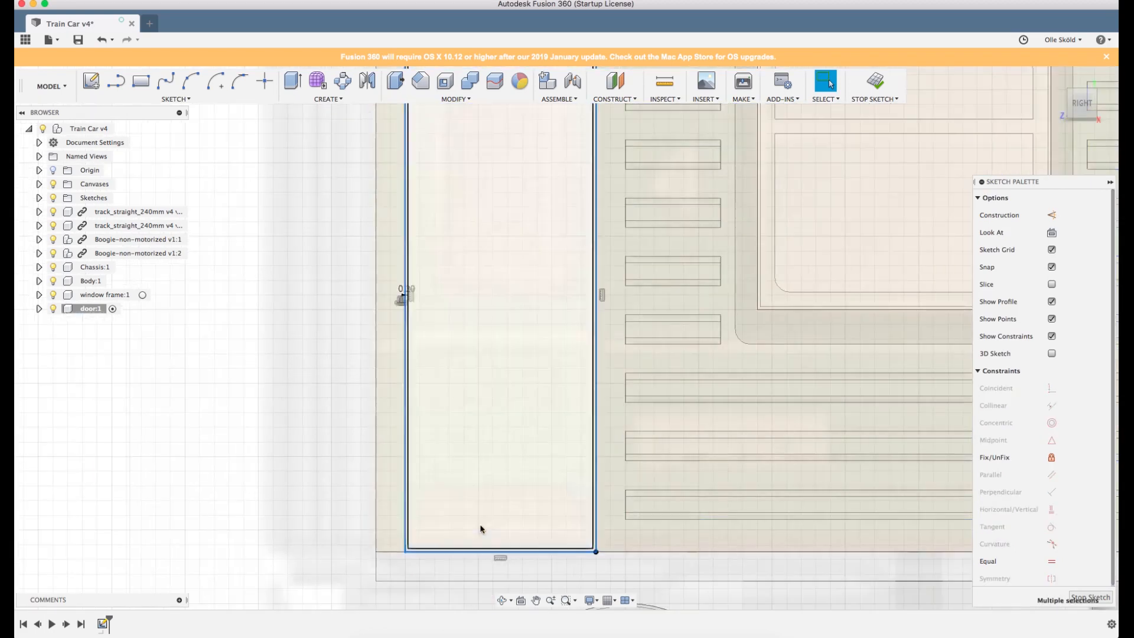
pyautogui.press('o')
pyautogui.scroll(-3, 449, 514)
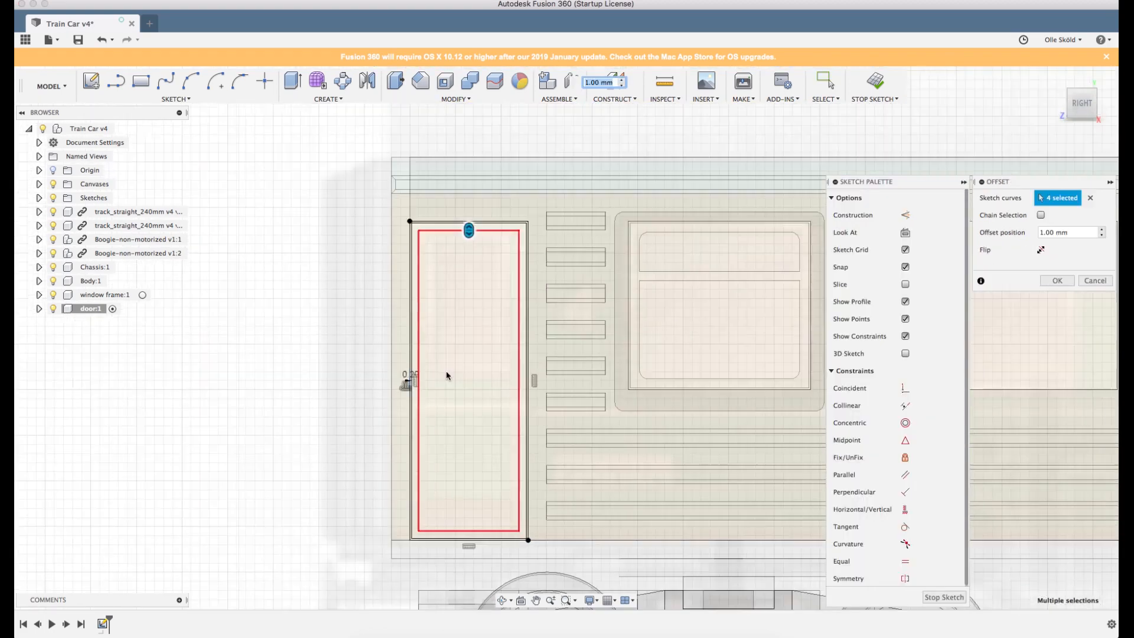
pyautogui.click(1049, 232)
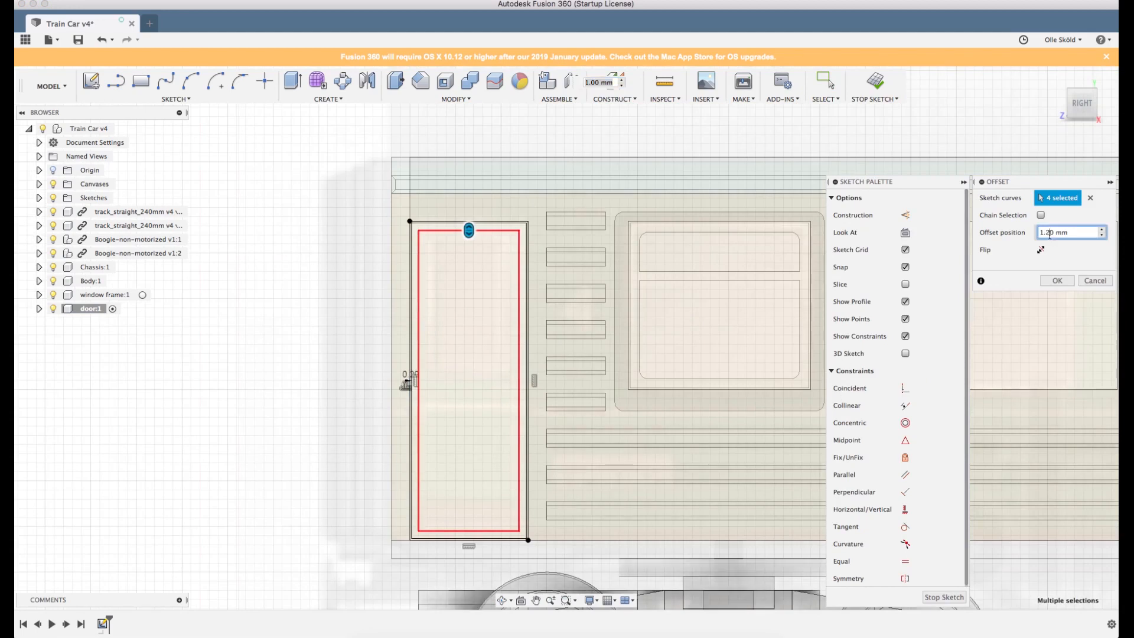
pyautogui.press('Return')
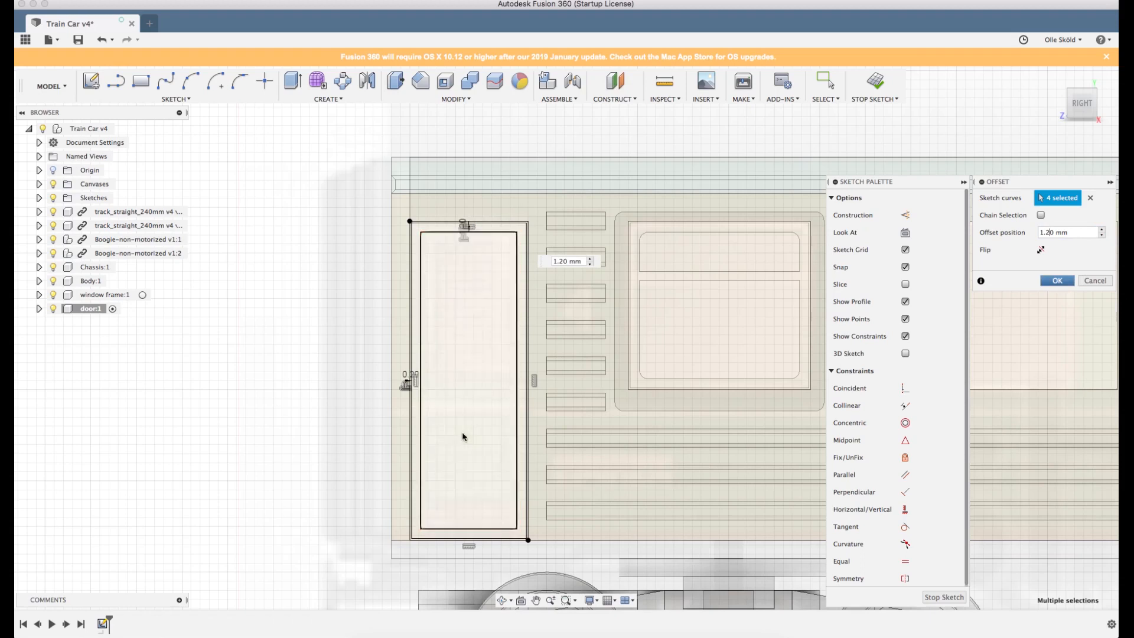
pyautogui.scroll(3, 440, 599)
pyautogui.scroll(-2, 442, 547)
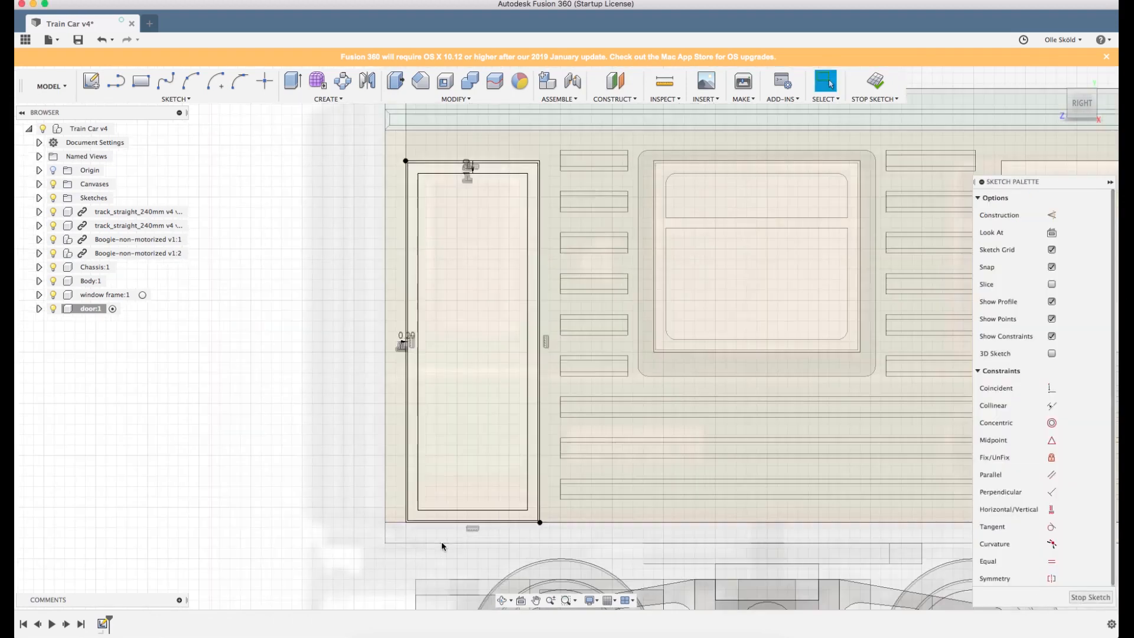
# Extrude the narrow frame profile between the two inner offset rectangles by -2 mm into the car body as a new body.
pyautogui.scroll(4, 439, 171)
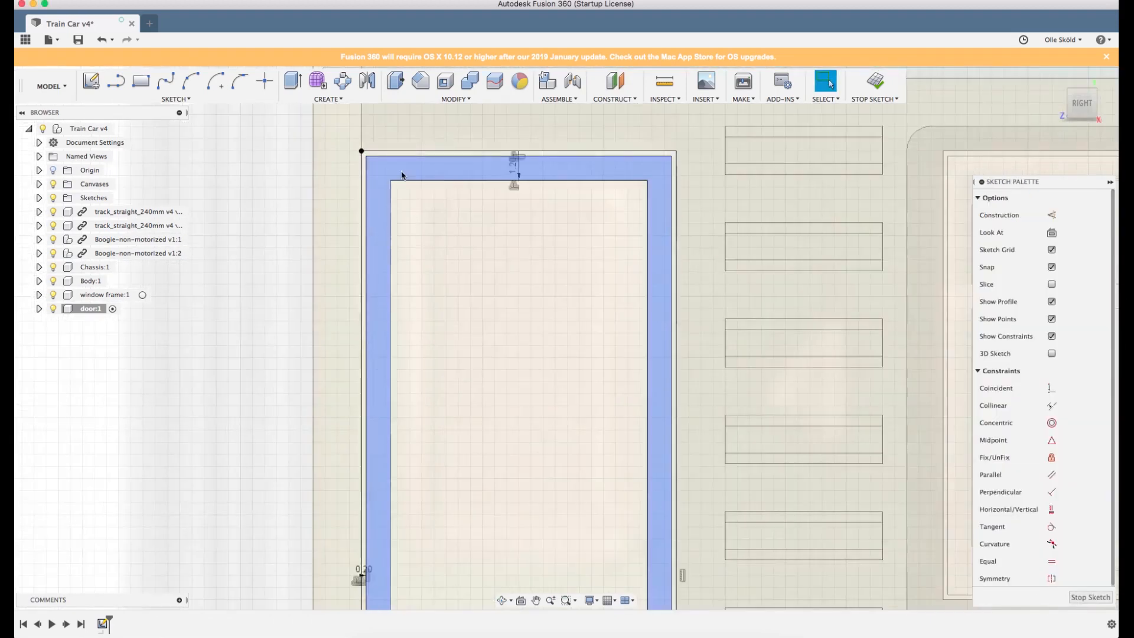
pyautogui.scroll(-2, 471, 263)
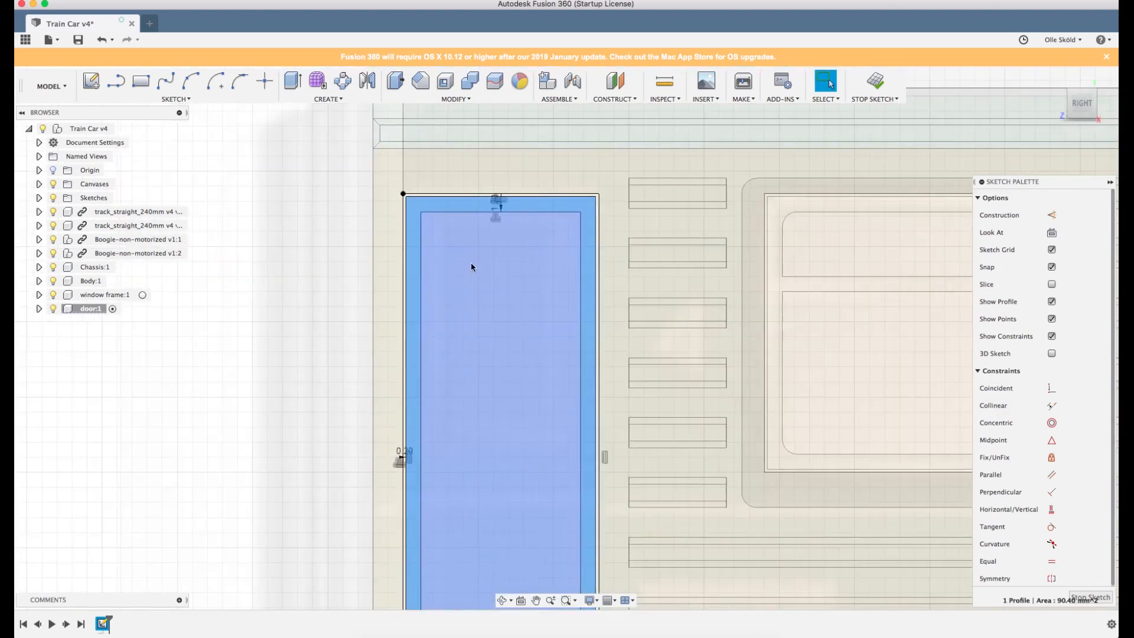
pyautogui.click(295, 82)
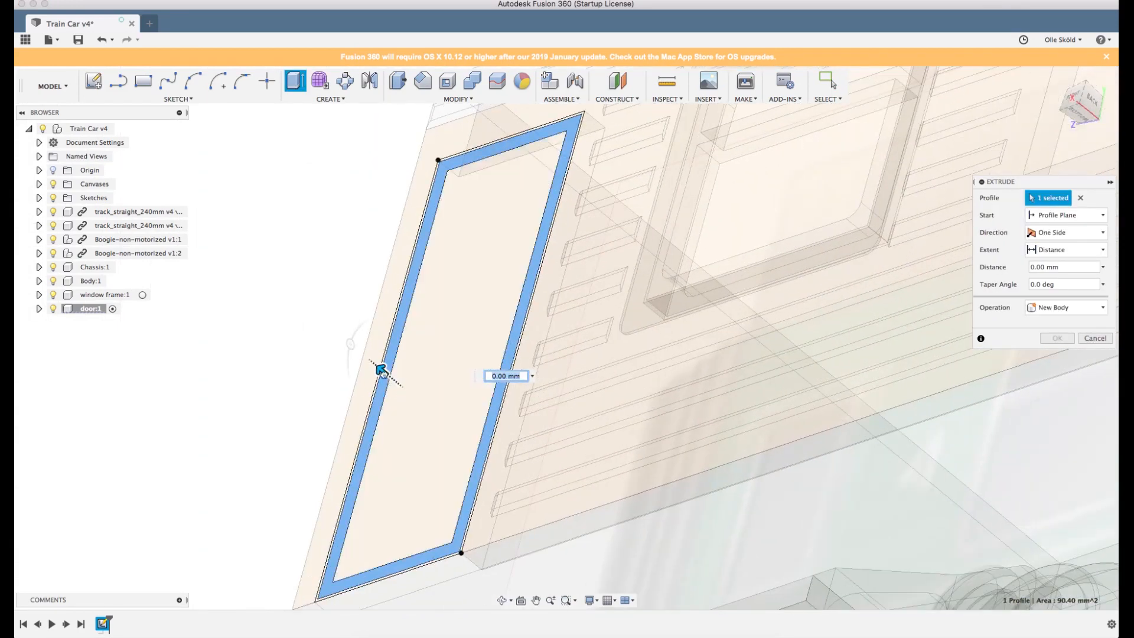
pyautogui.moveTo(395, 384); pyautogui.dragTo(400, 387)
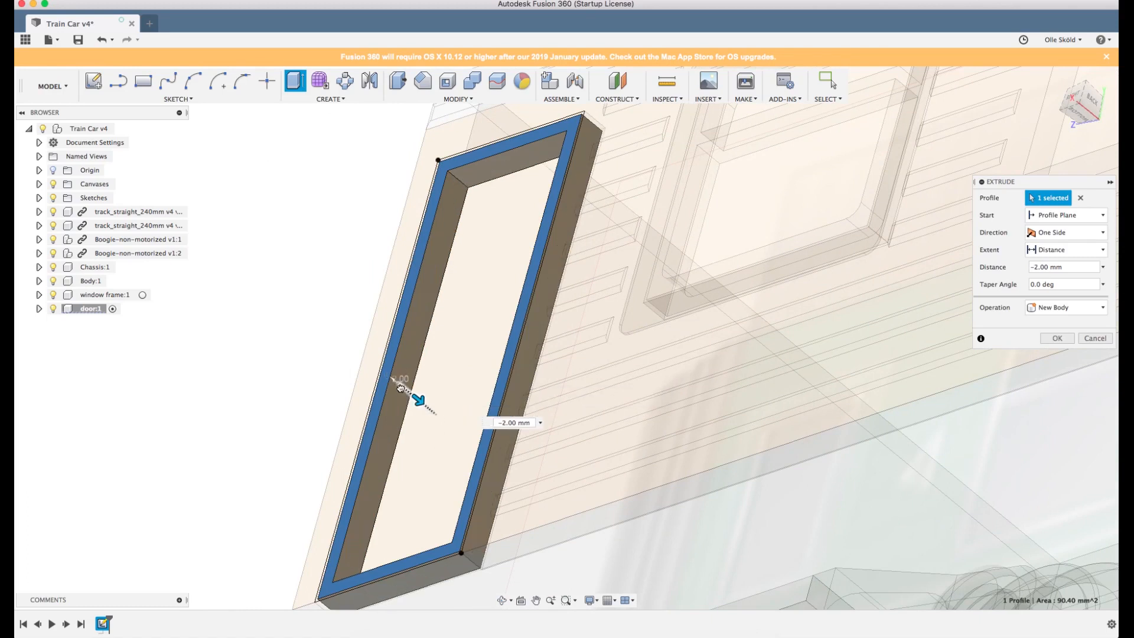
pyautogui.scroll(-3, 512, 265)
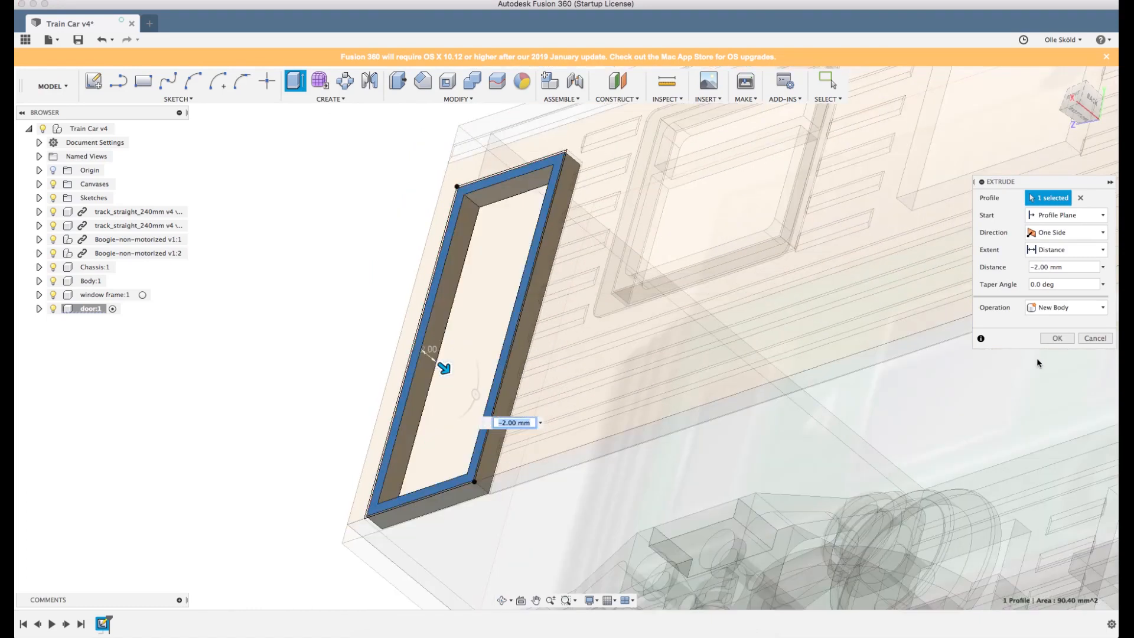
pyautogui.click(1057, 339)
pyautogui.moveTo(557, 295)
pyautogui.keyDown('shift'); pyautogui.mouseDown(button='middle')
pyautogui.moveTo(628, 361)
pyautogui.moveTo(616, 348)
pyautogui.mouseUp(button='middle'); pyautogui.keyUp('shift')
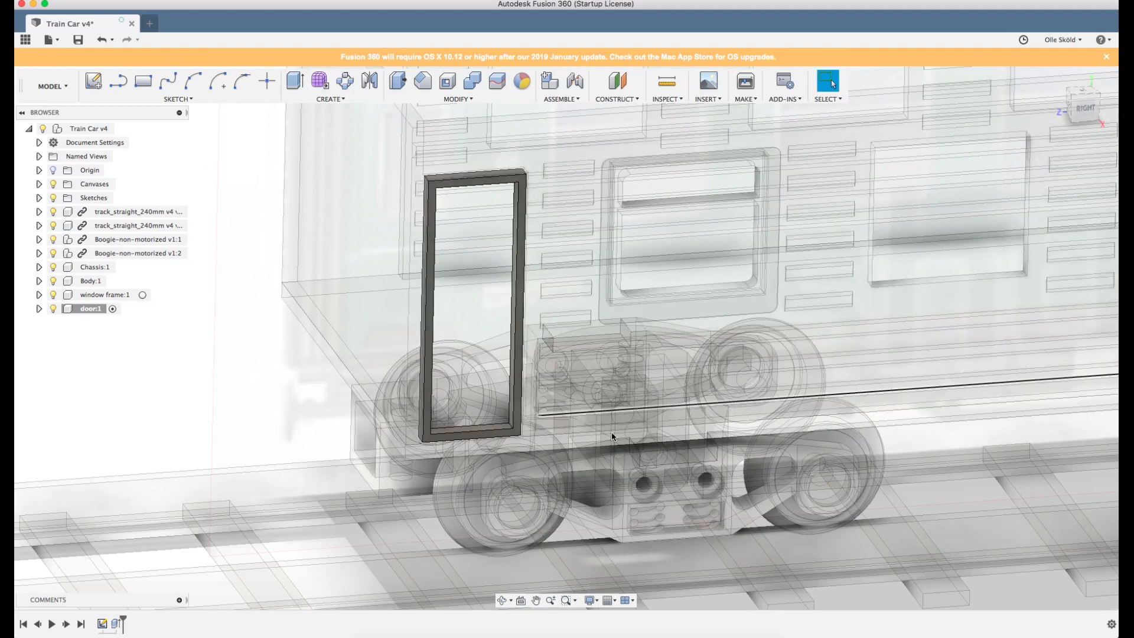
# Switch to the web browser, examine the passenger wagon in the train illustration, and return to Fusion 360.
pyautogui.hotkey('ctrl', 'Up')
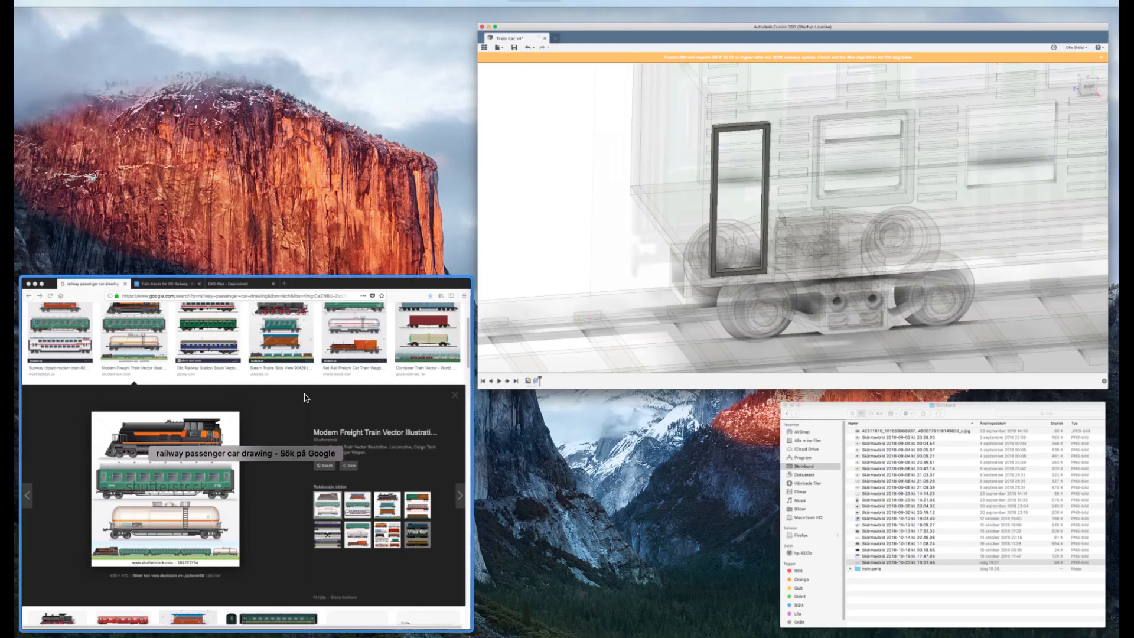
pyautogui.click(306, 397)
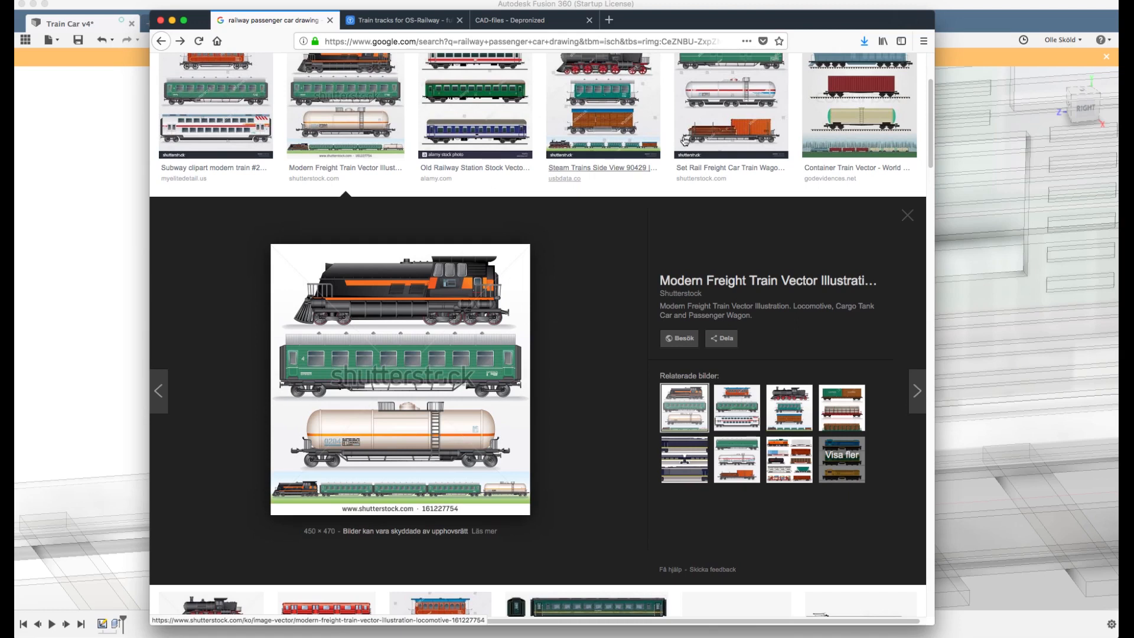
pyautogui.click(985, 15)
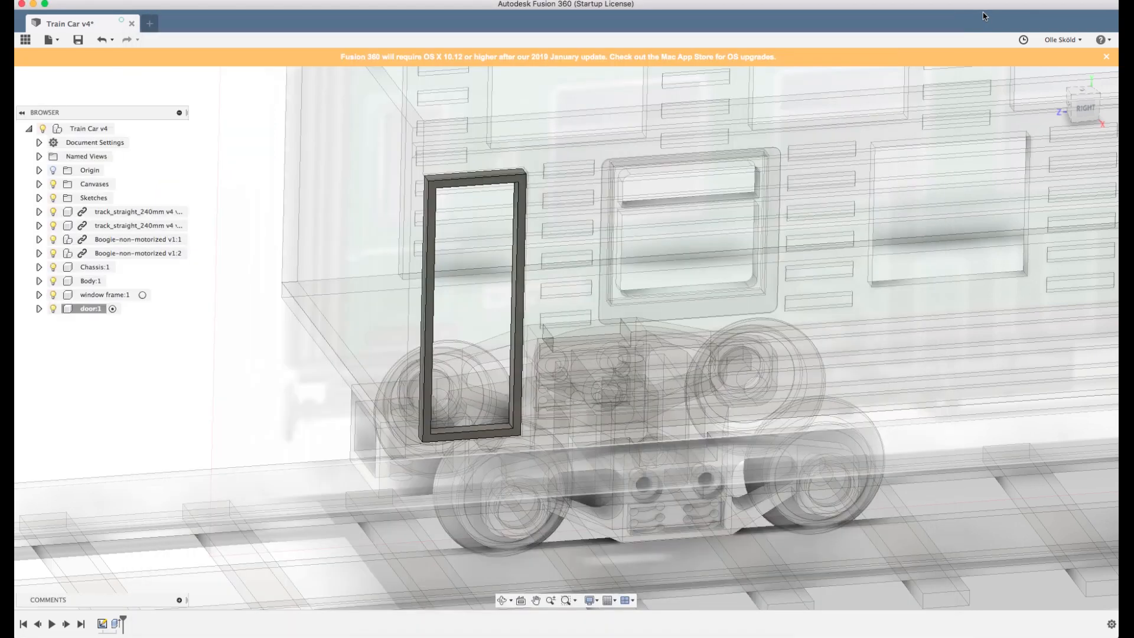
# Create a sketch on the outer front face of the extruded door frame, viewed straight from the right side.
pyautogui.scroll(2, 449, 247)
pyautogui.scroll(2, 449, 247)
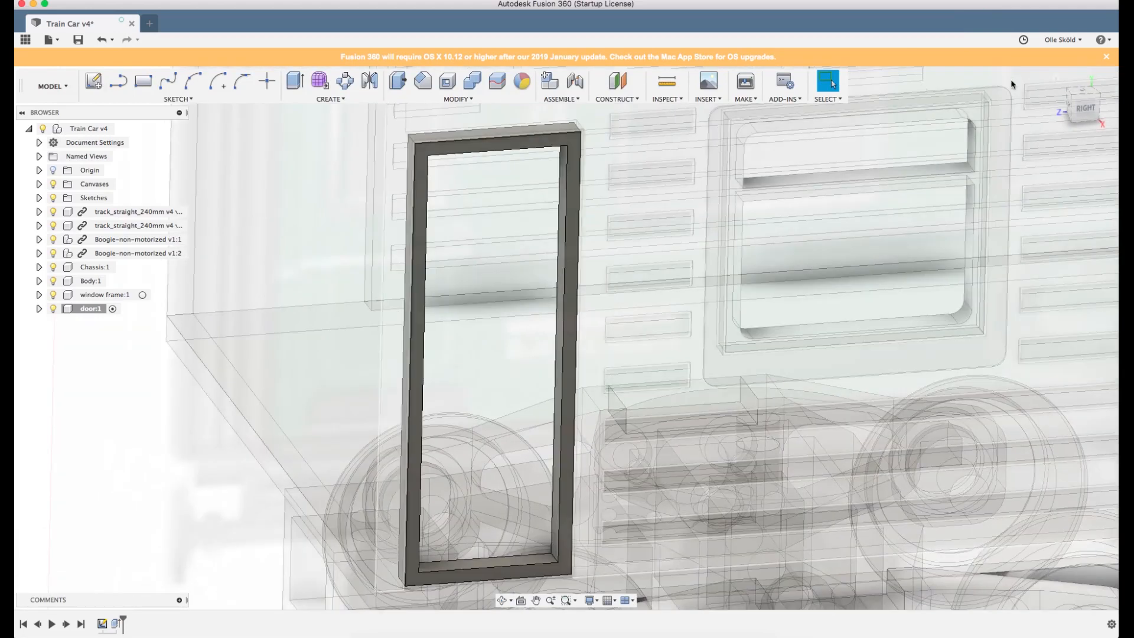
pyautogui.click(1084, 112)
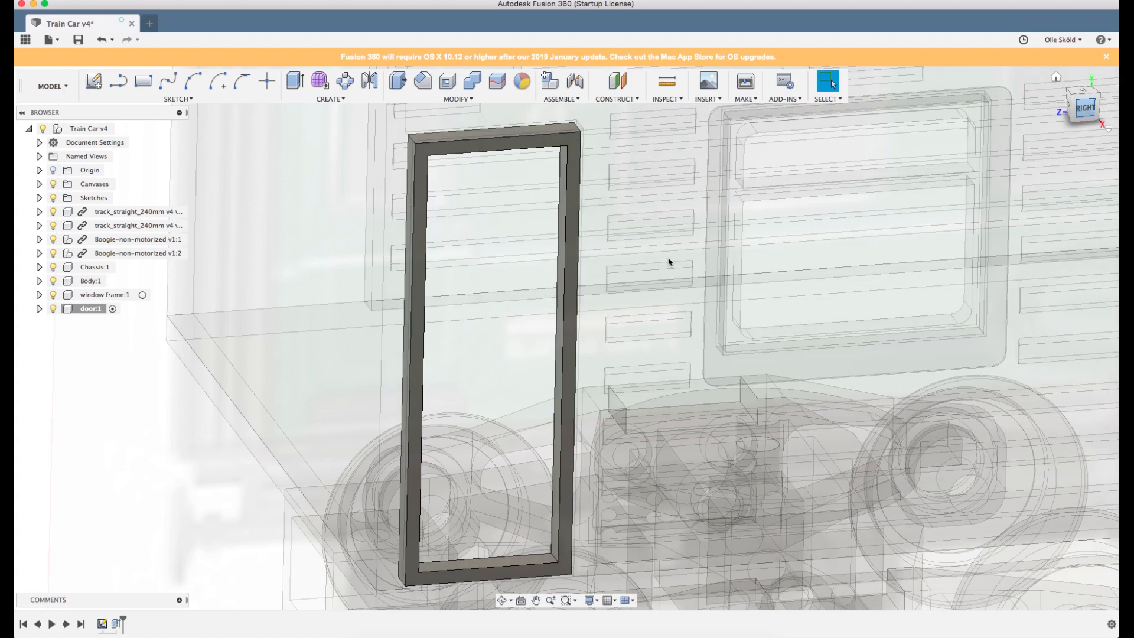
pyautogui.scroll(-5, 324, 402)
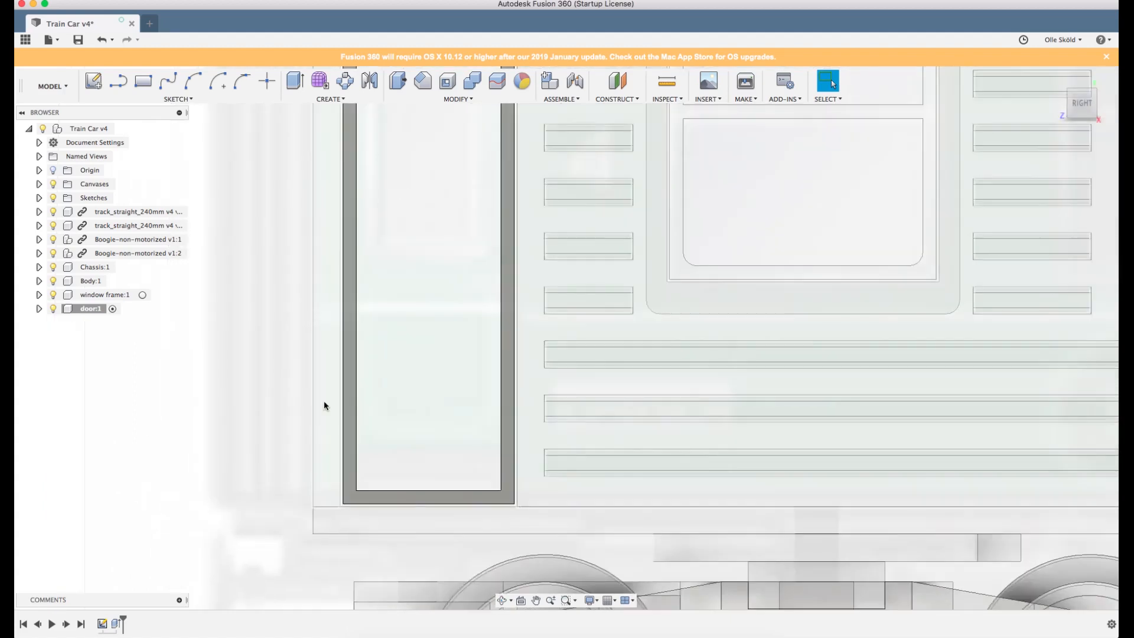
pyautogui.scroll(8, 344, 286)
pyautogui.click(357, 155)
pyautogui.scroll(-2, 290, 201)
pyautogui.click(92, 81)
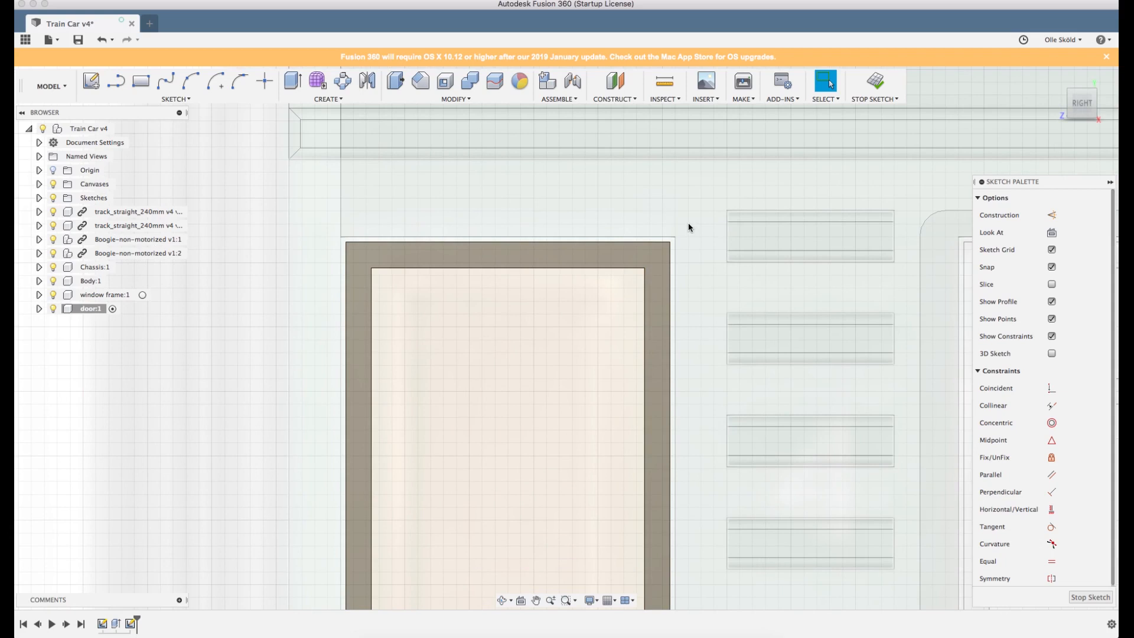
pyautogui.press('r')
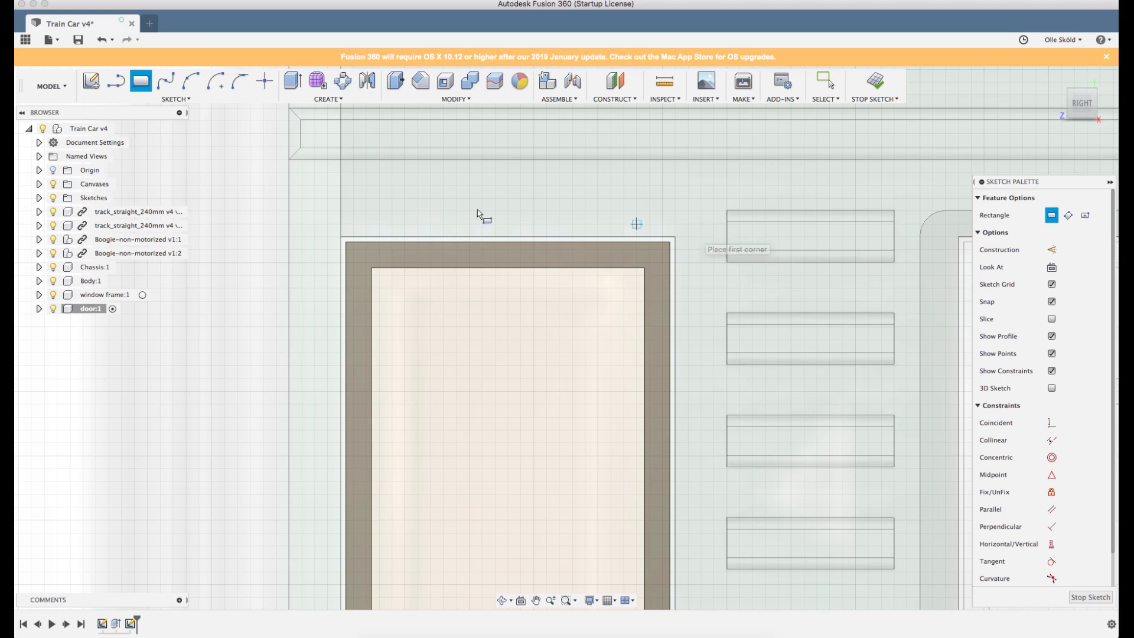
pyautogui.scroll(-3, 479, 213)
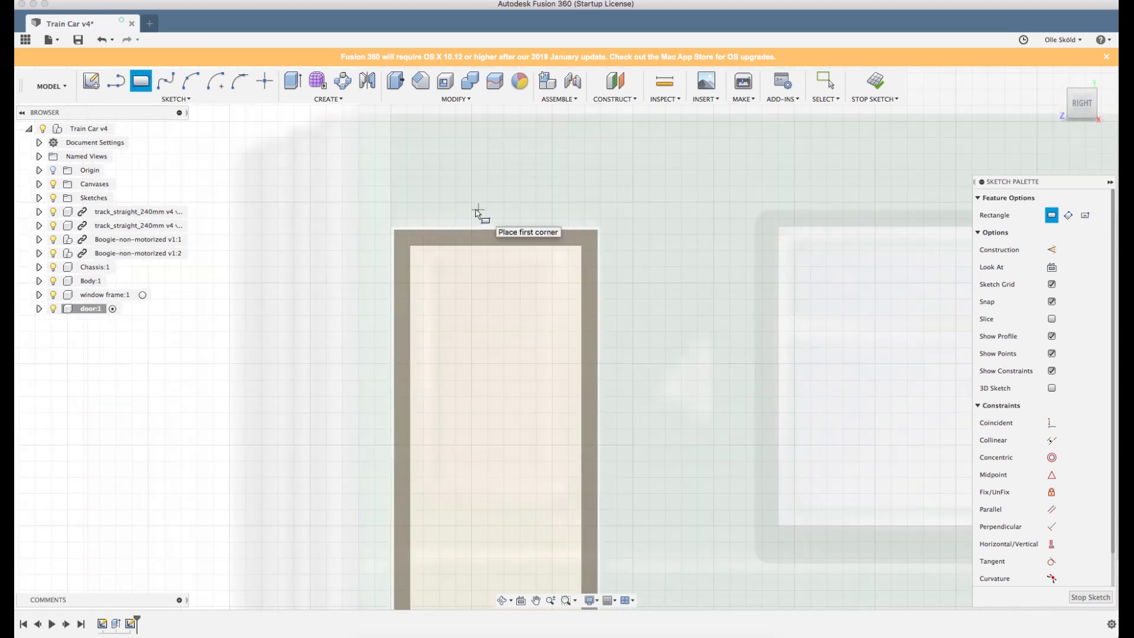
pyautogui.scroll(2, 478, 214)
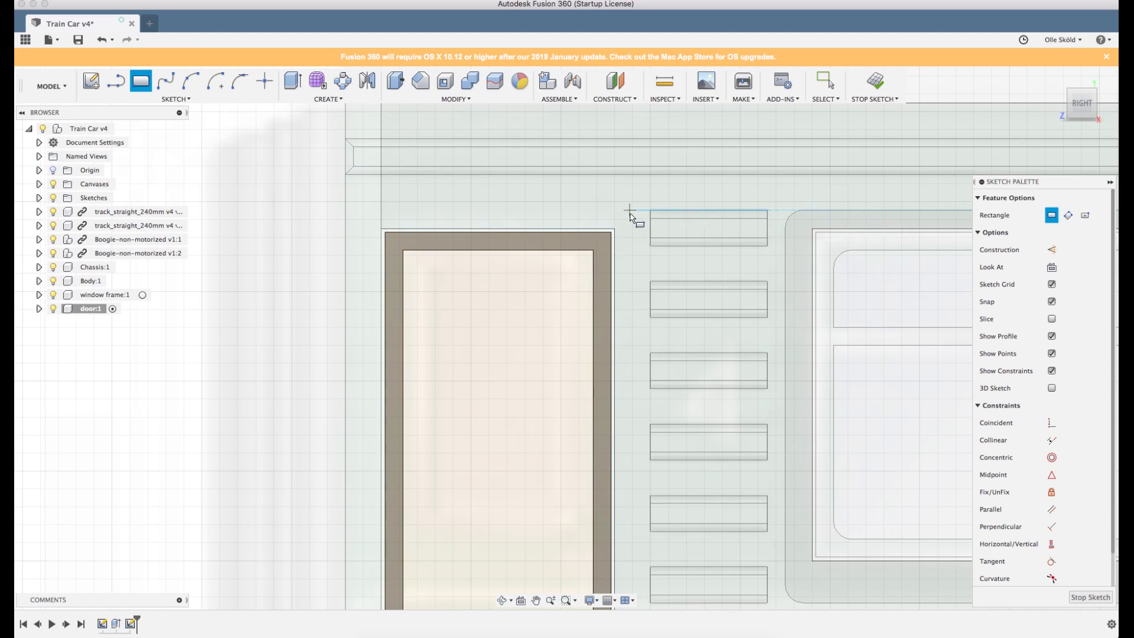
pyautogui.scroll(5, 629, 218)
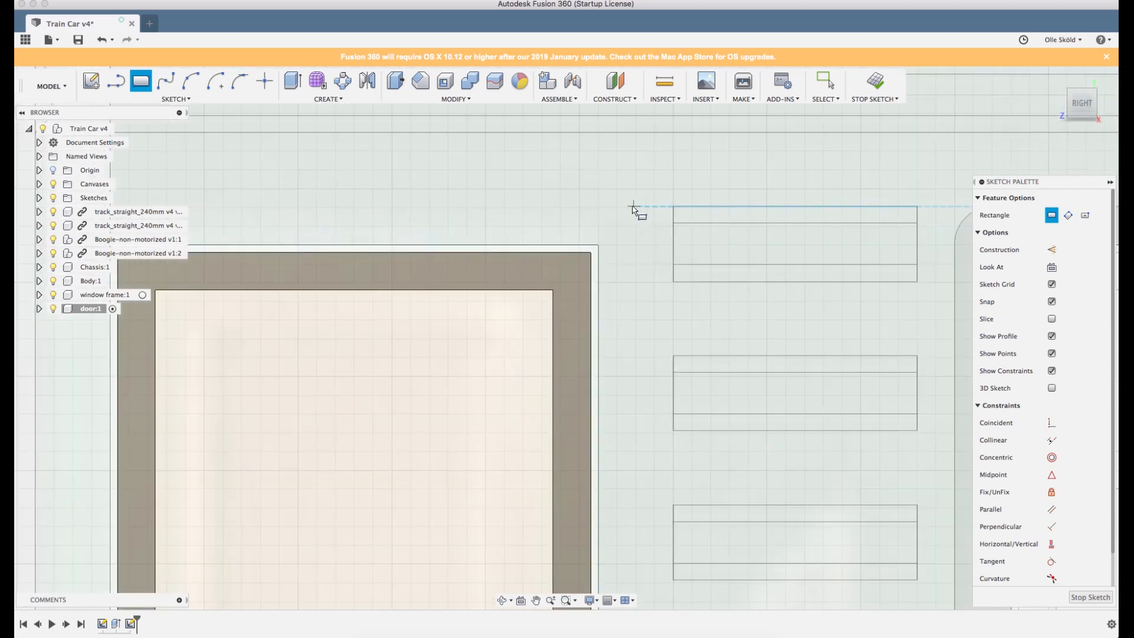
pyautogui.scroll(-2, 623, 222)
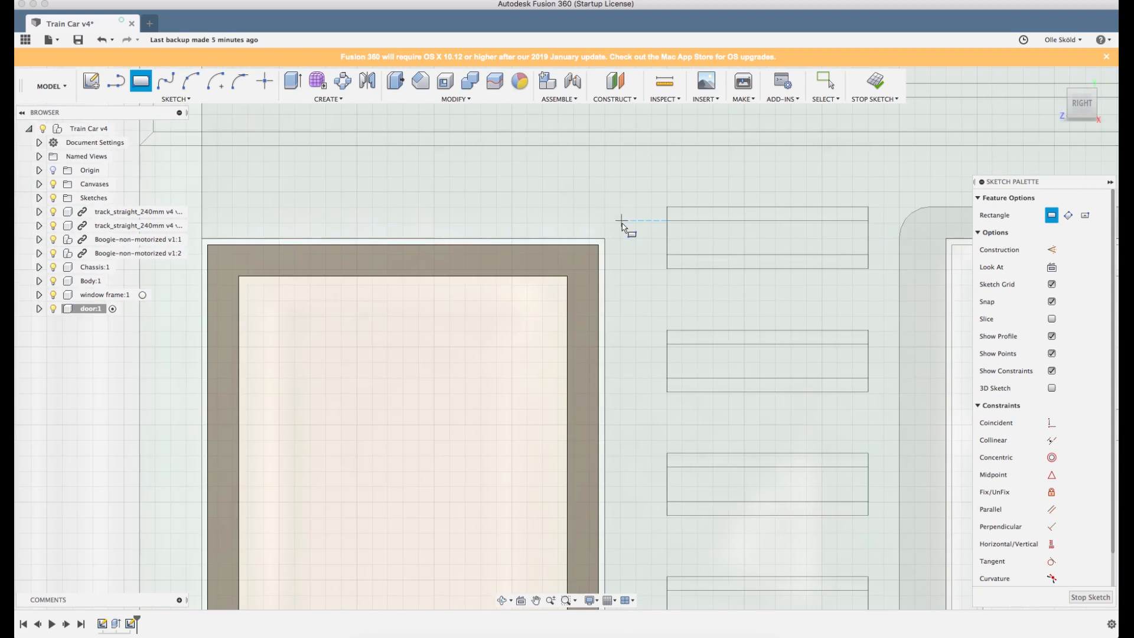
pyautogui.click(620, 223)
pyautogui.scroll(-5, 642, 200)
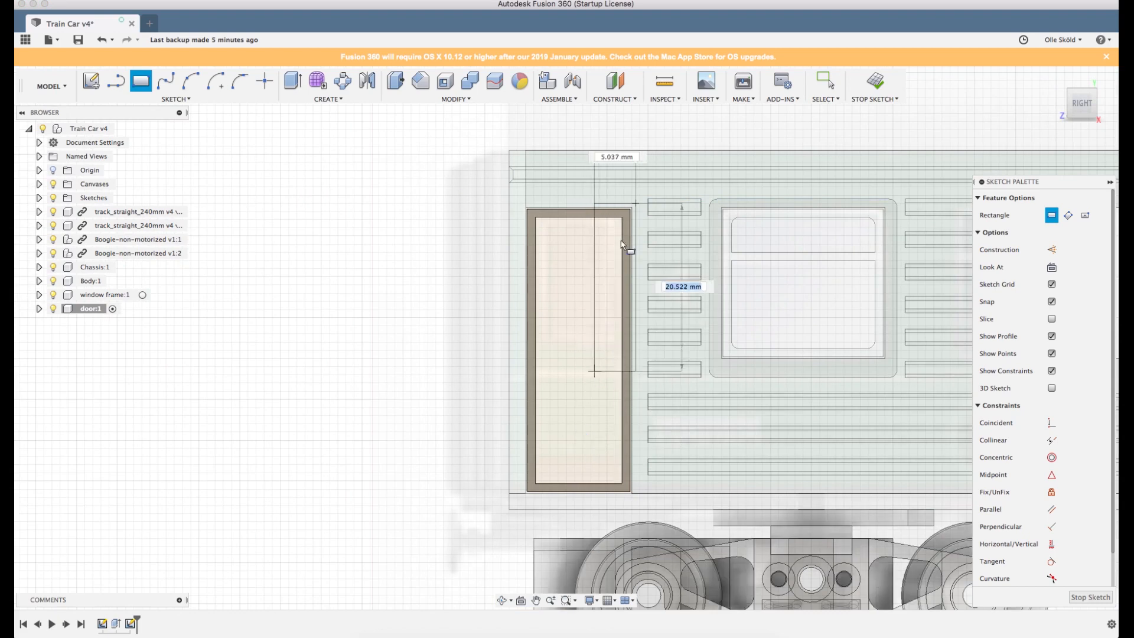
pyautogui.scroll(3, 633, 205)
pyautogui.scroll(3, 630, 220)
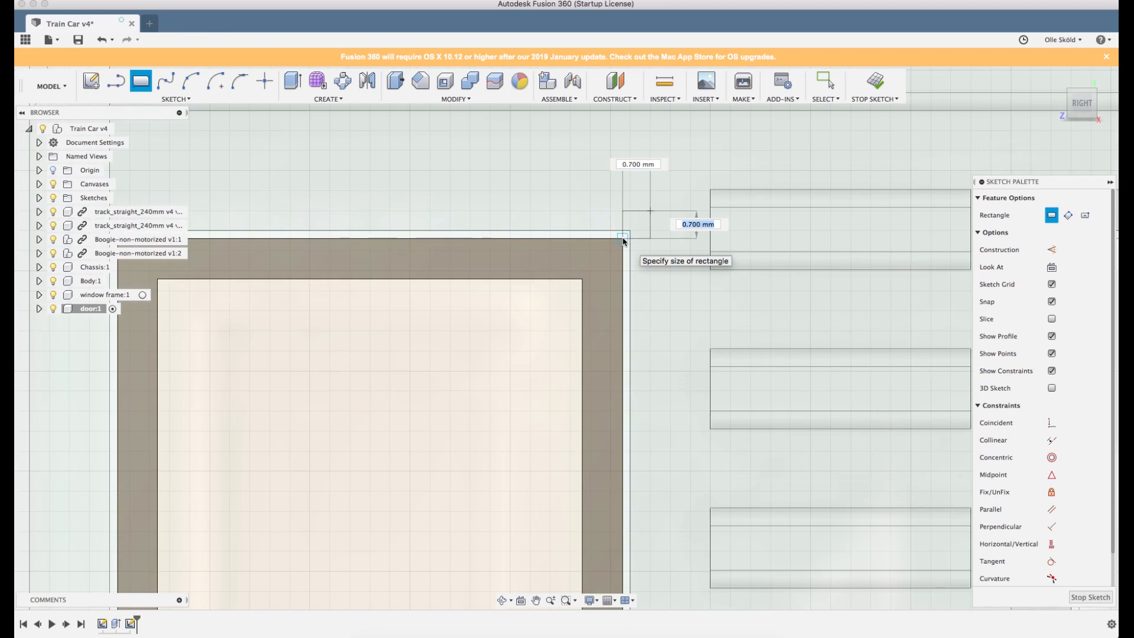
pyautogui.scroll(-2, 624, 241)
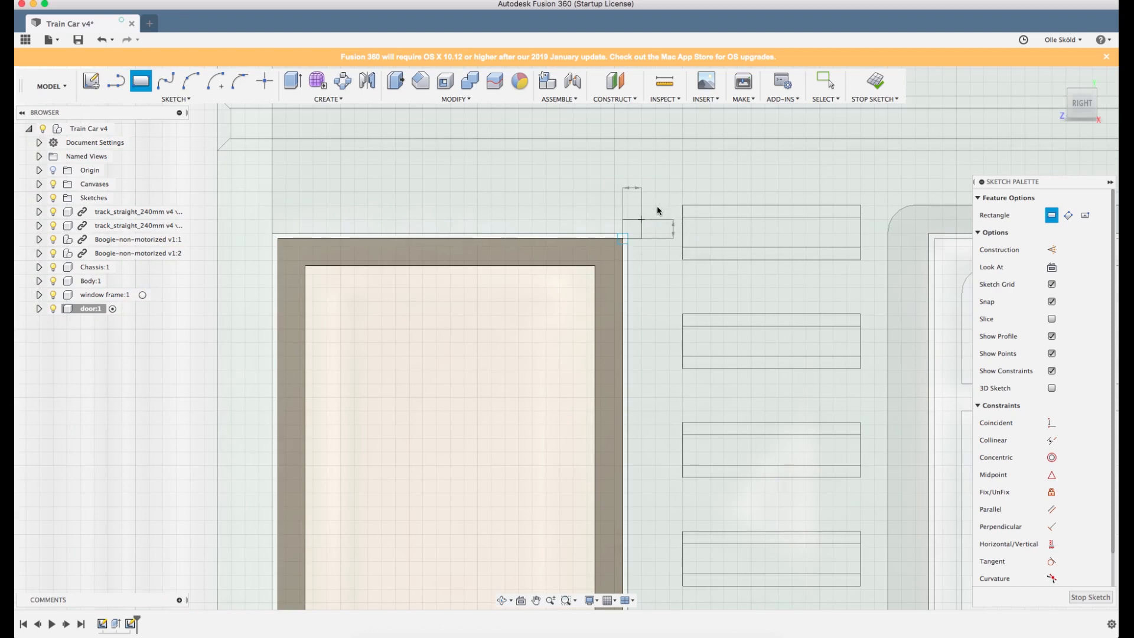
pyautogui.press('Escape')
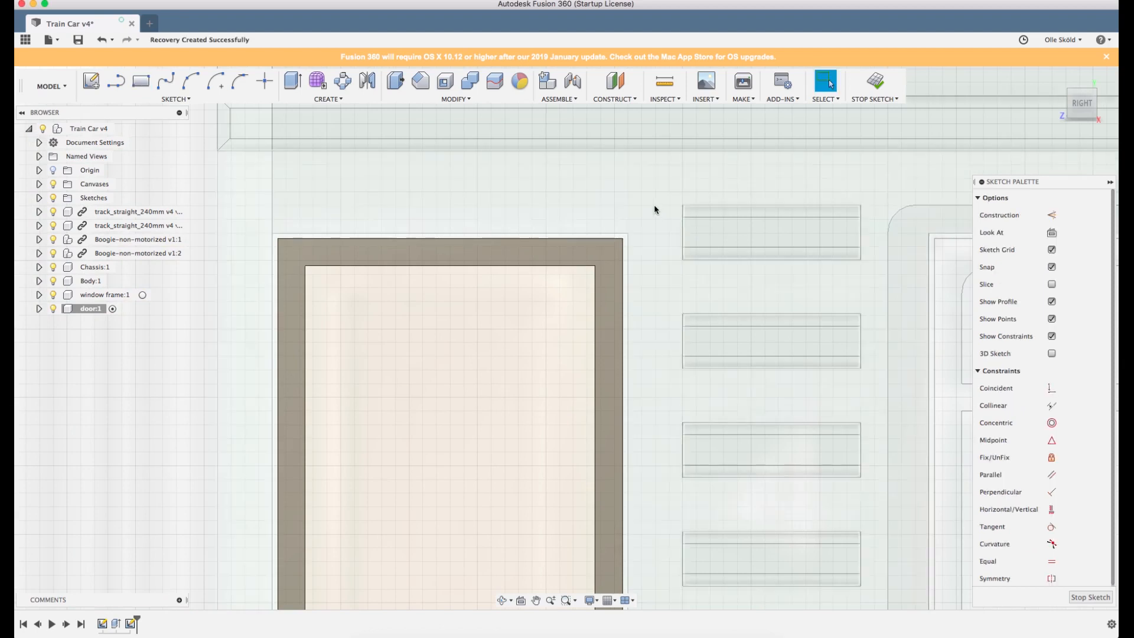
# Sketch a two-point rectangle about 15 by 36 mm around the door frame, ending at the midpoint of the short body edge below its outer side.
pyautogui.press('r')
pyautogui.click(654, 205)
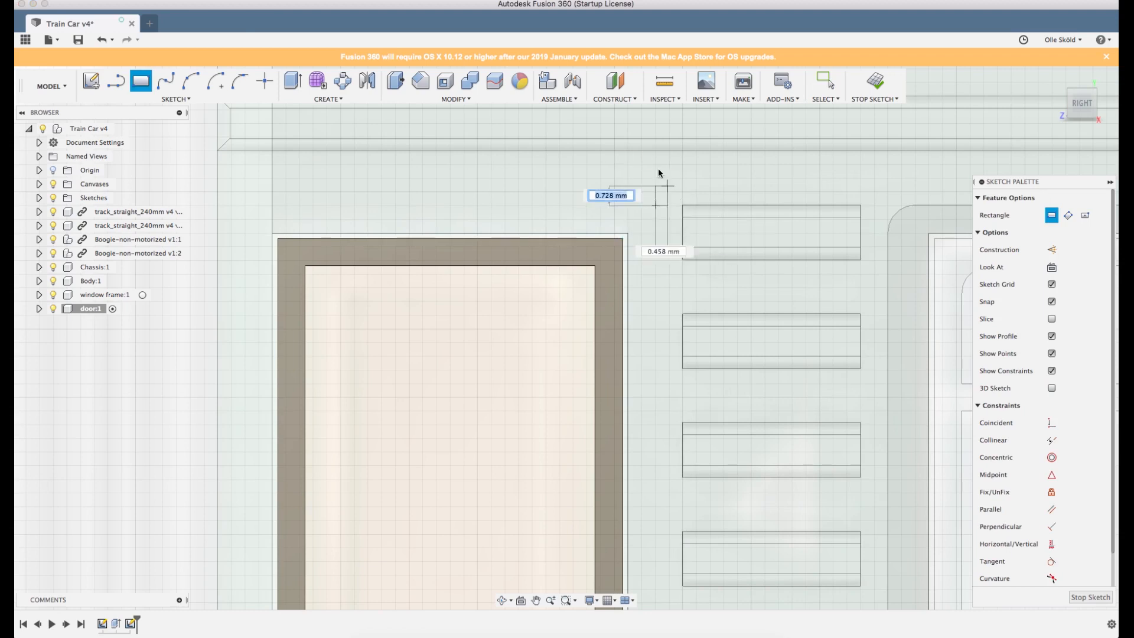
pyautogui.scroll(-5, 659, 172)
pyautogui.scroll(-3, 655, 177)
pyautogui.scroll(8, 592, 430)
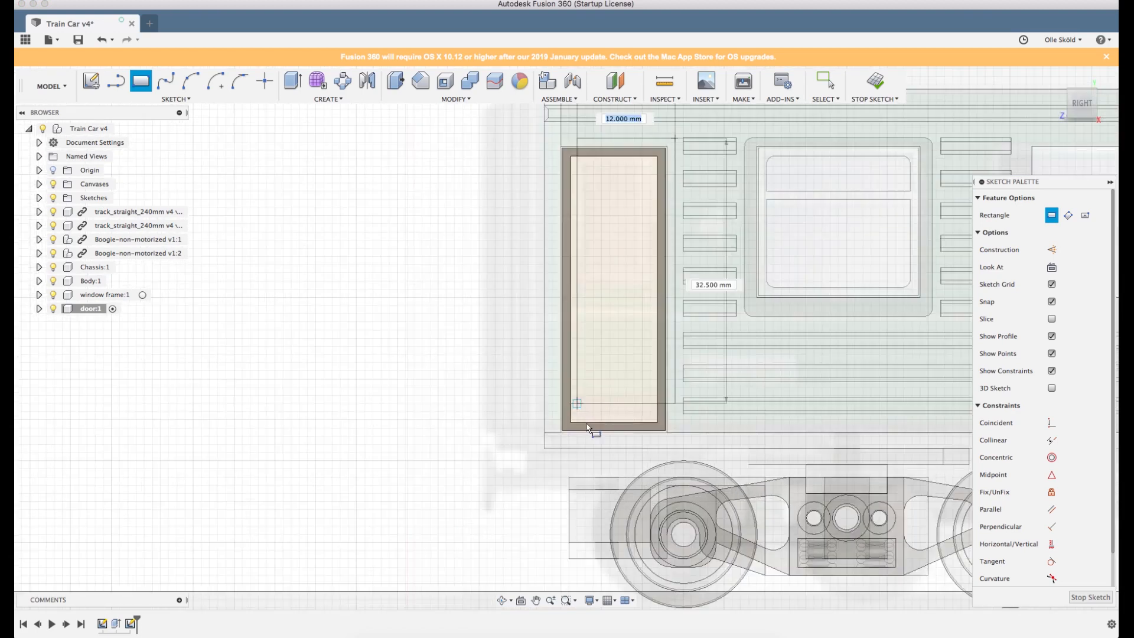
pyautogui.scroll(3, 548, 442)
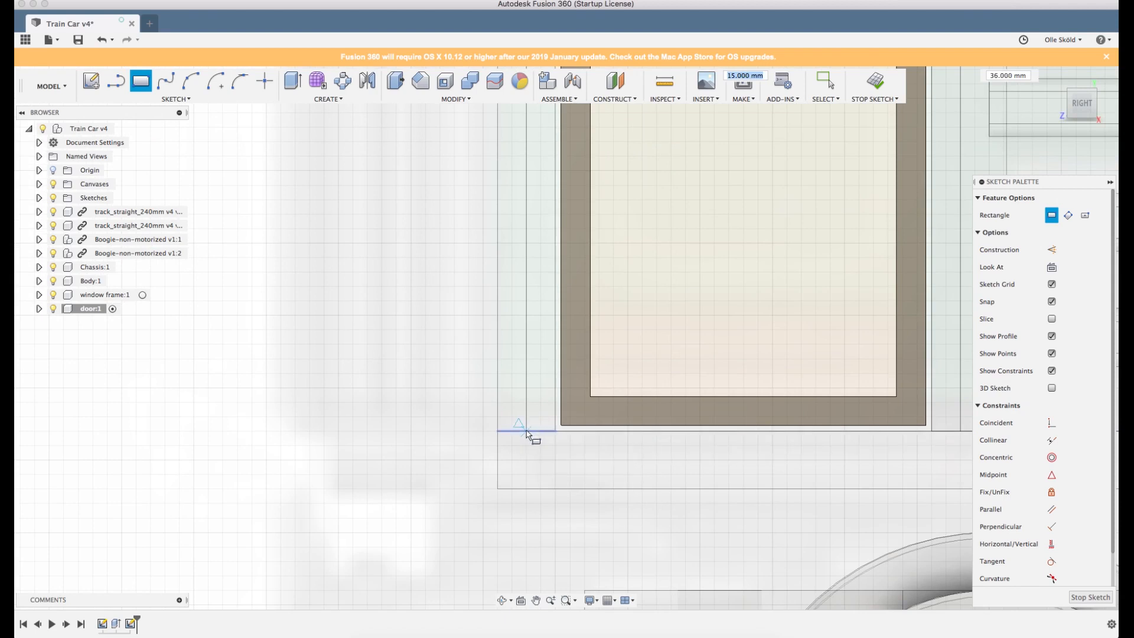
pyautogui.click(527, 432)
pyautogui.scroll(-10, 499, 461)
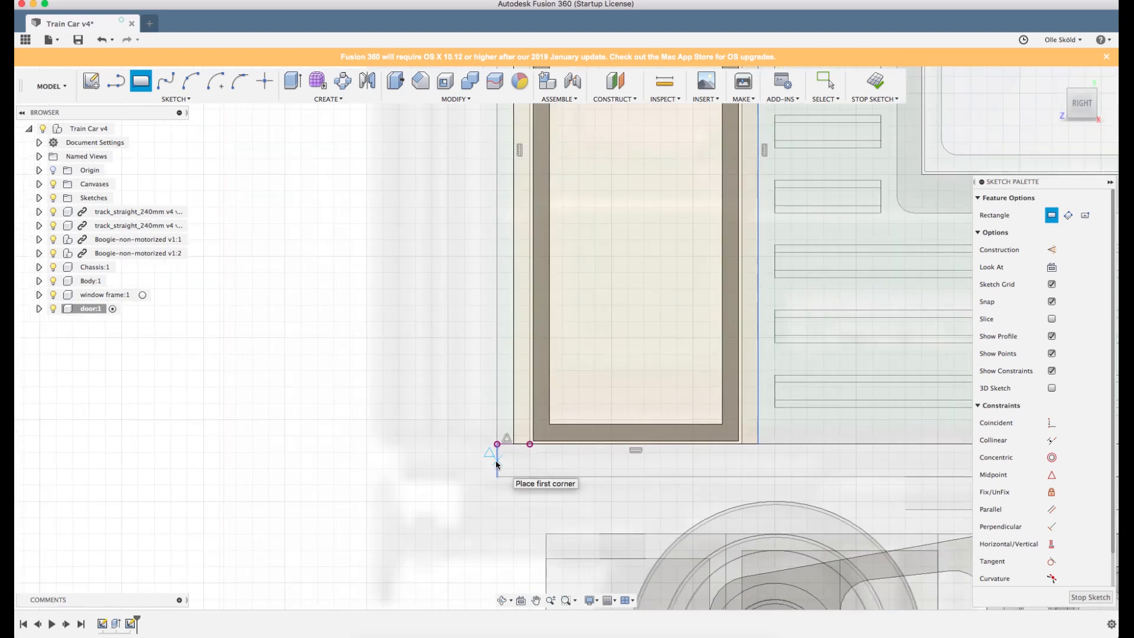
pyautogui.scroll(6, 537, 134)
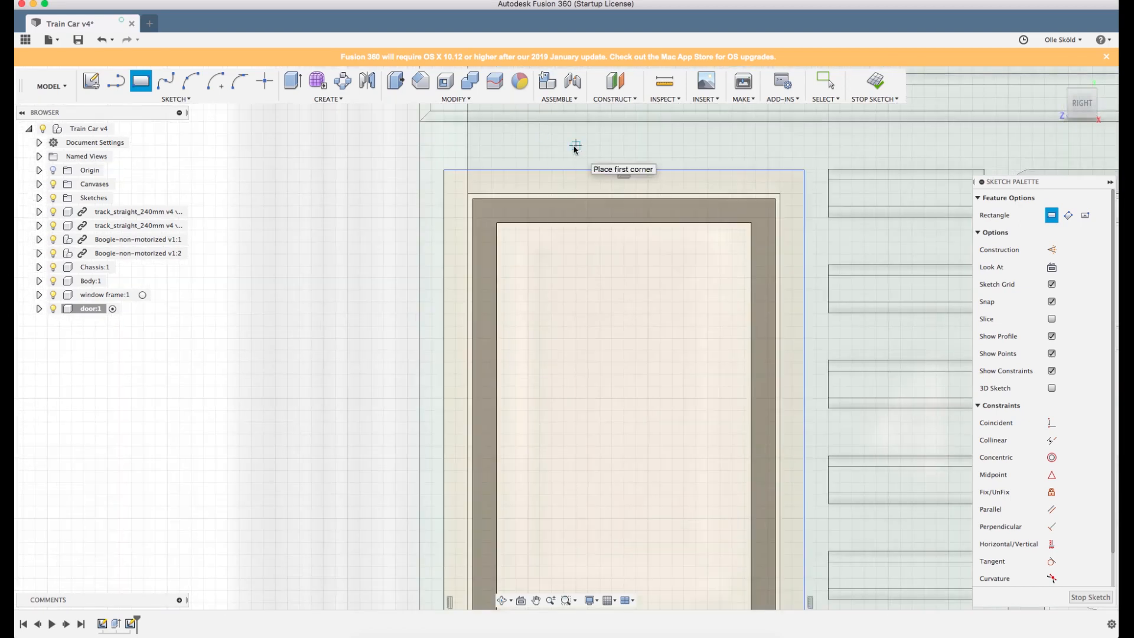
pyautogui.scroll(-5, 570, 147)
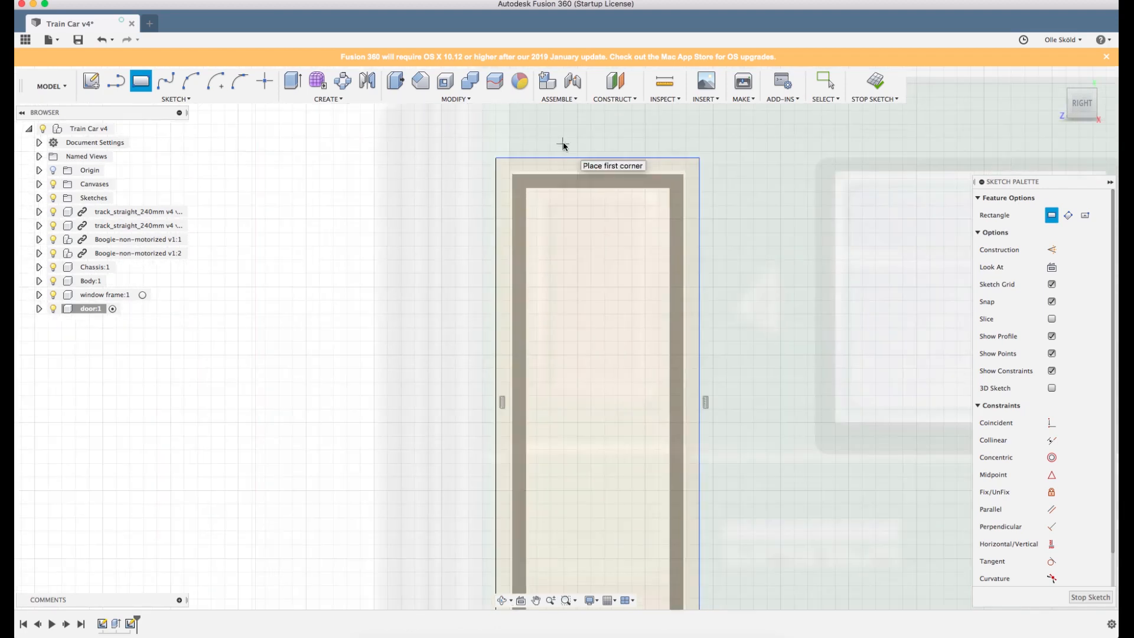
pyautogui.scroll(-2, 548, 163)
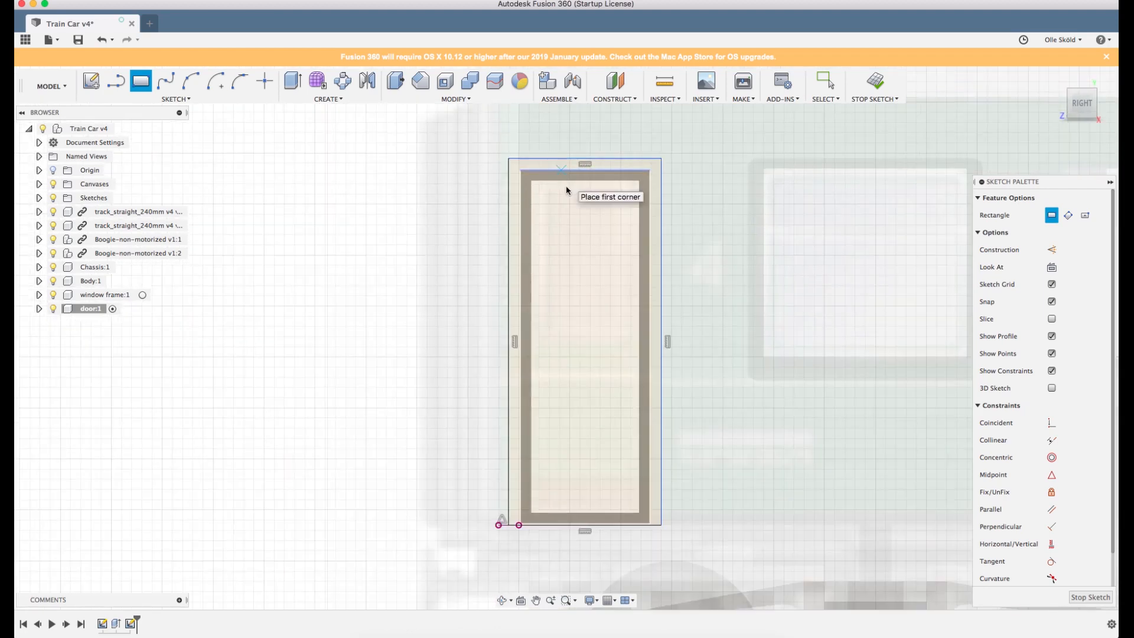
# Sketch a two-point rectangle about 8 by 16 mm for the window inside the upper part of the door frame.
pyautogui.scroll(4, 568, 186)
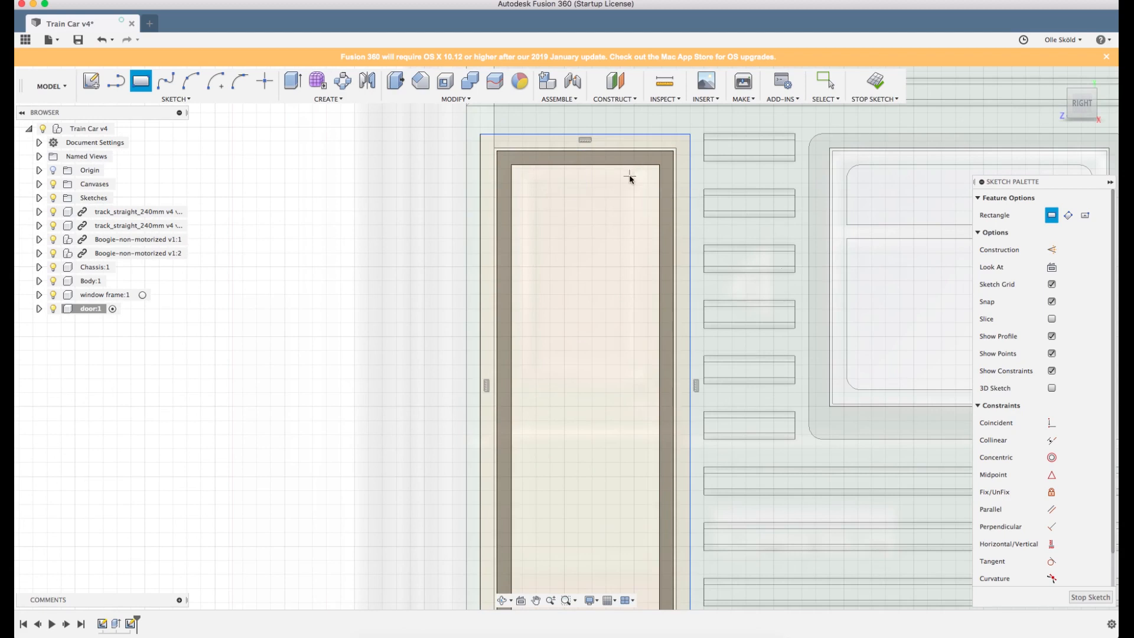
pyautogui.scroll(4, 631, 178)
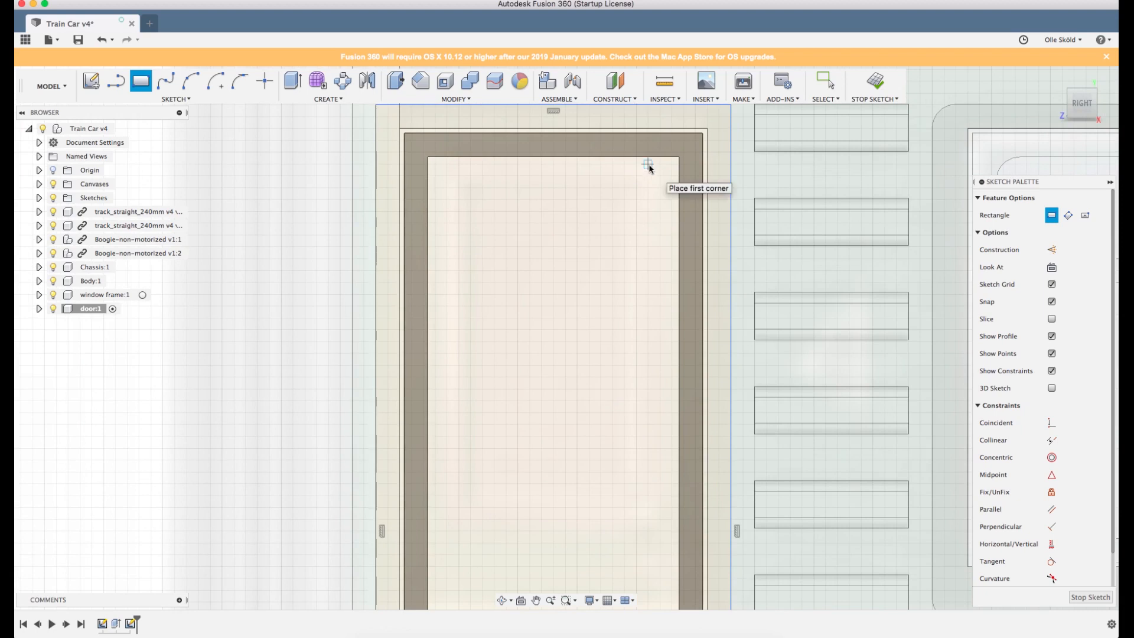
pyautogui.click(649, 167)
pyautogui.scroll(-2, 402, 416)
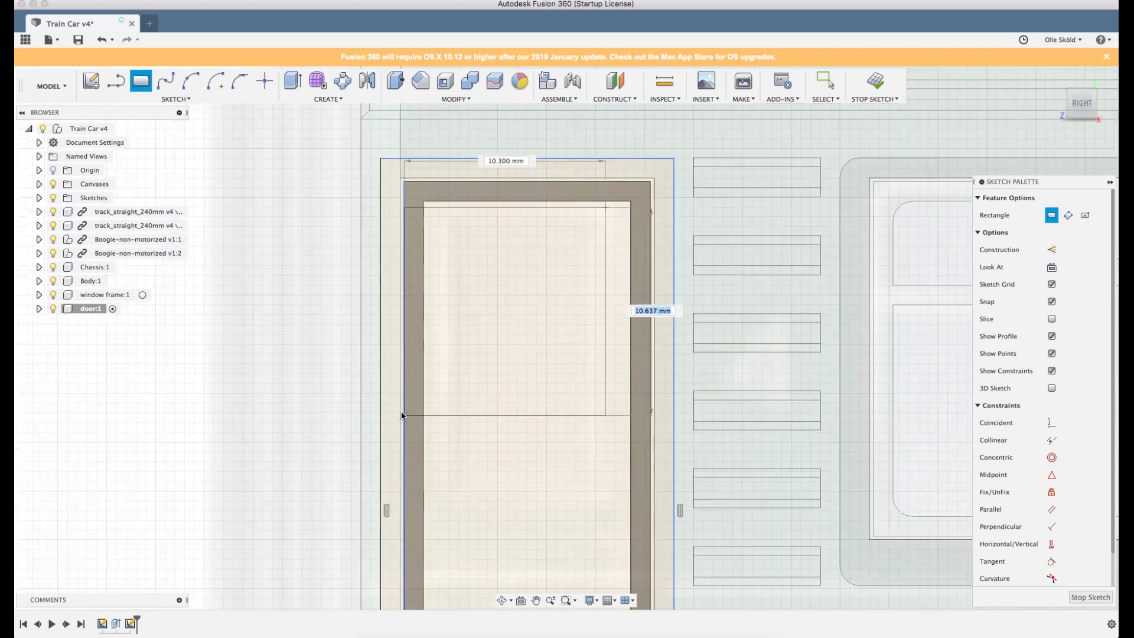
pyautogui.scroll(-2, 402, 415)
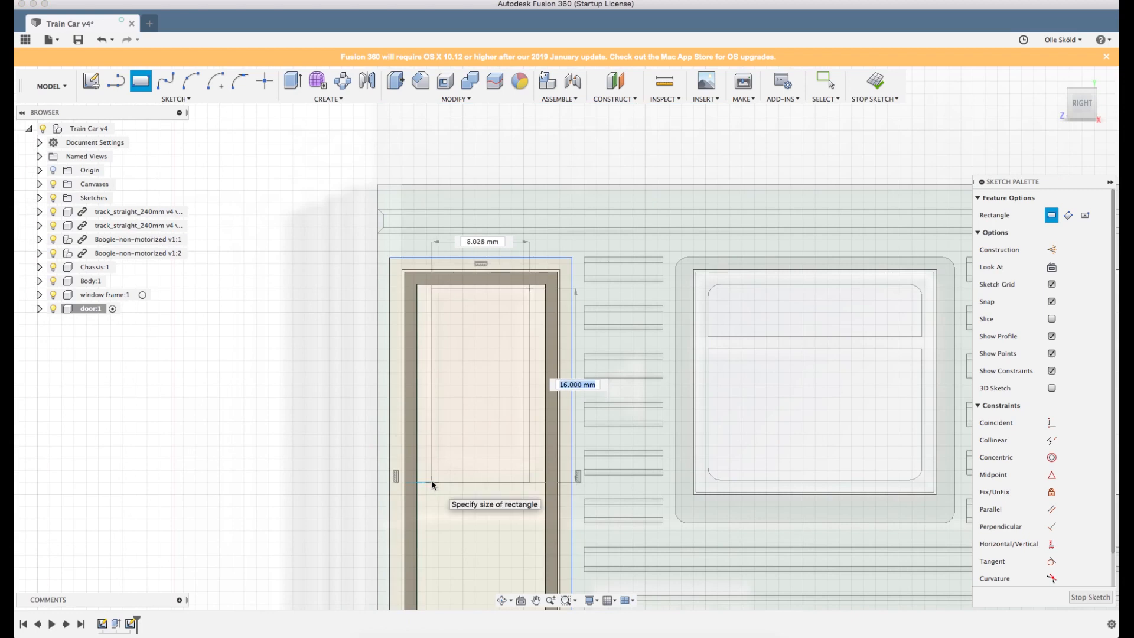
pyautogui.click(431, 486)
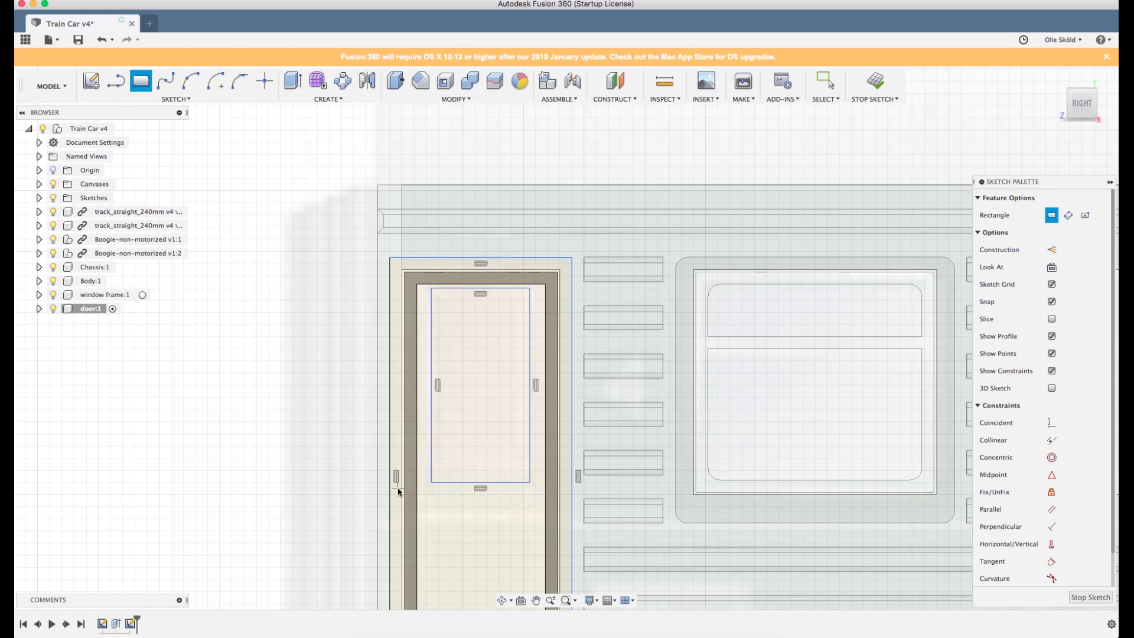
# Dimension the gap between the window rectangle's outer side and the frame's inner edge at 1.5 mm.
pyautogui.scroll(2, 397, 482)
pyautogui.press('d')
pyautogui.click(440, 461)
pyautogui.click(421, 463)
pyautogui.click(312, 483)
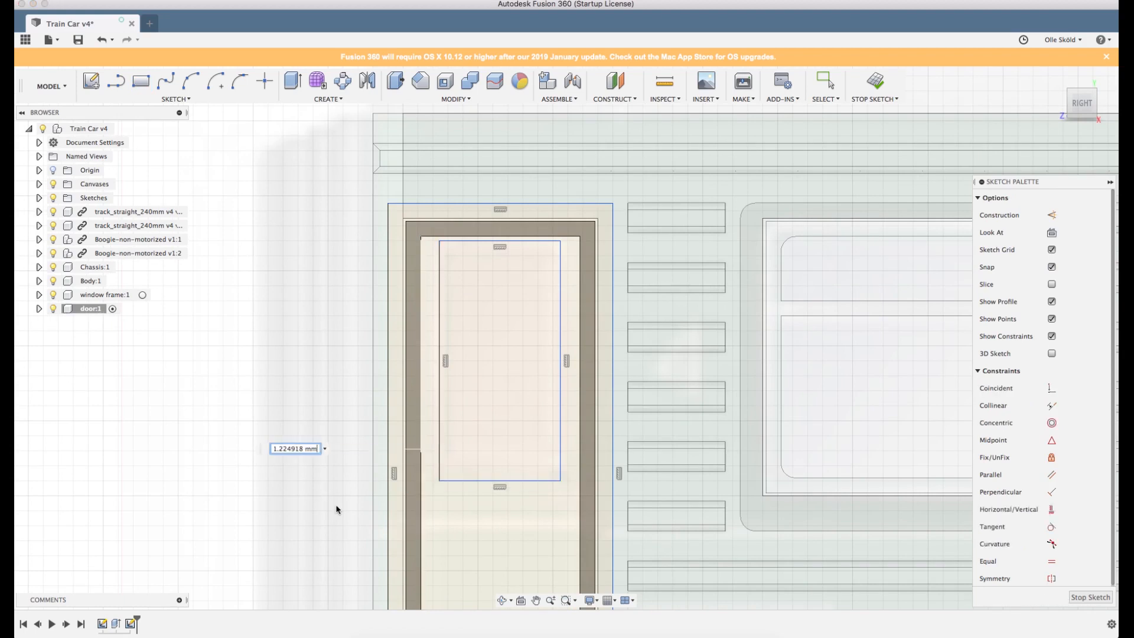
pyautogui.press('Return')
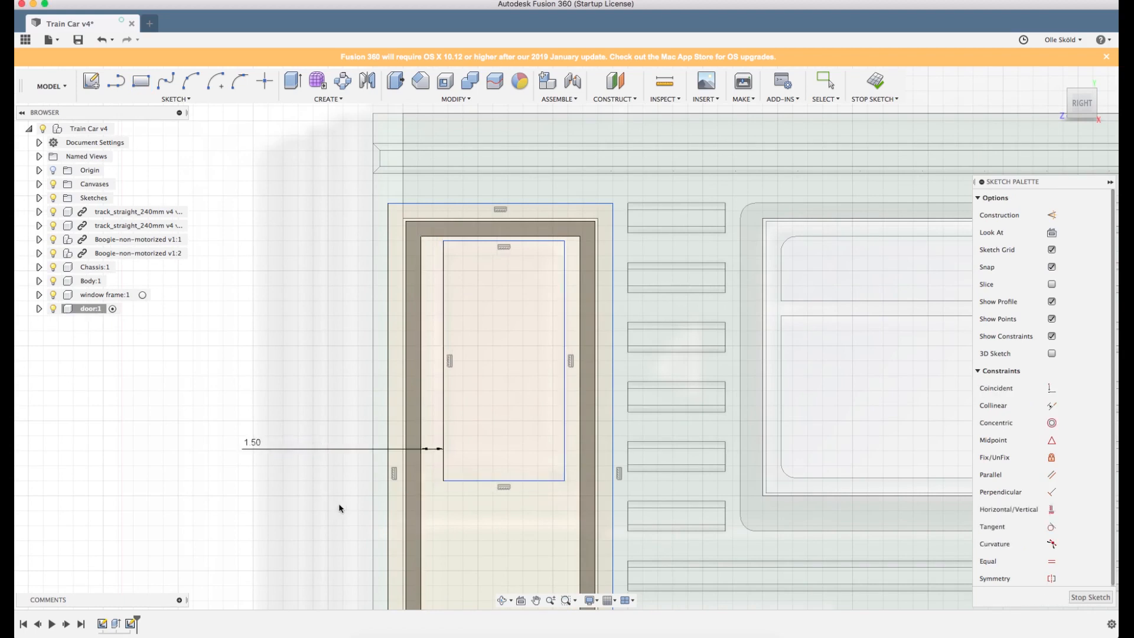
# Dimension the gap between the window rectangle's opposite side, facing the train window, and the frame's inner edge at 1.5 mm.
pyautogui.click(565, 450)
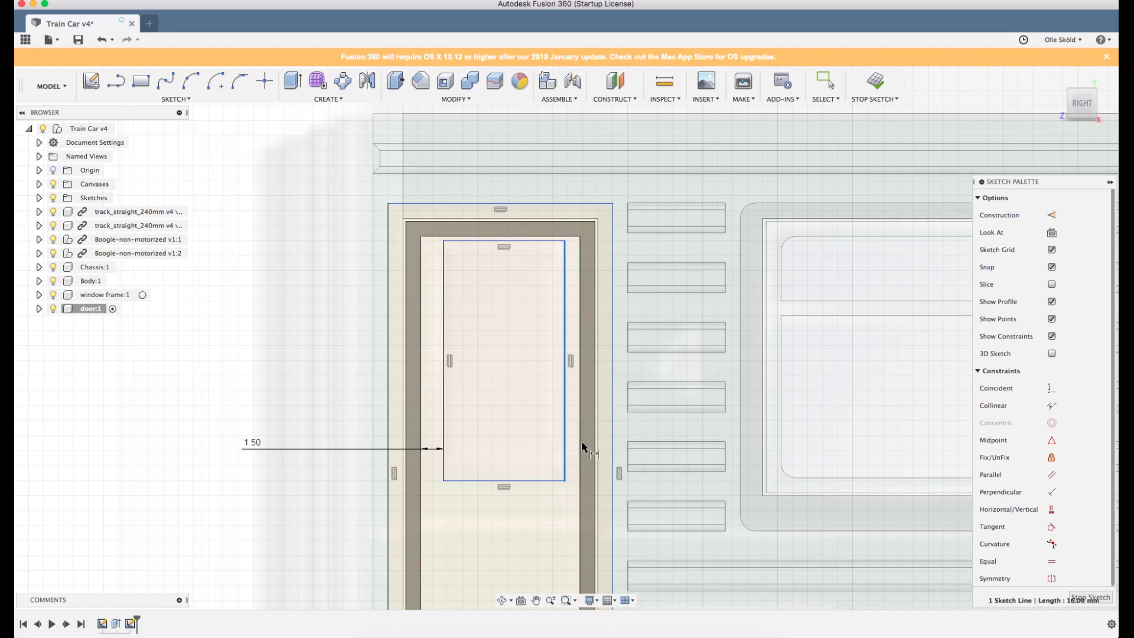
pyautogui.click(579, 451)
pyautogui.click(555, 481)
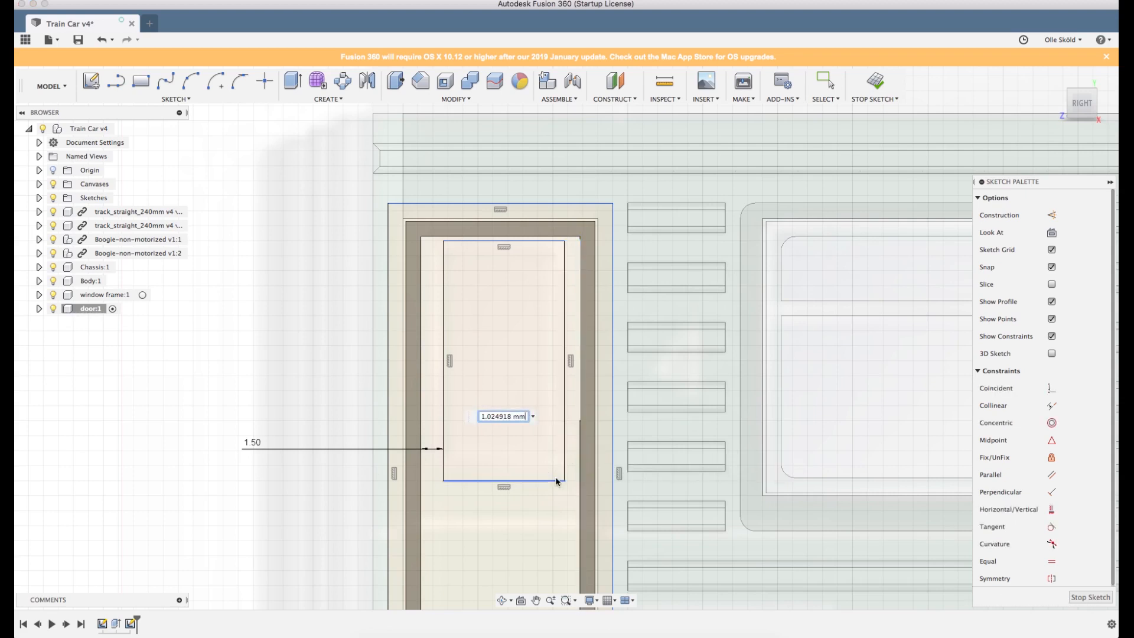
pyautogui.write('1.5')
pyautogui.press('Return')
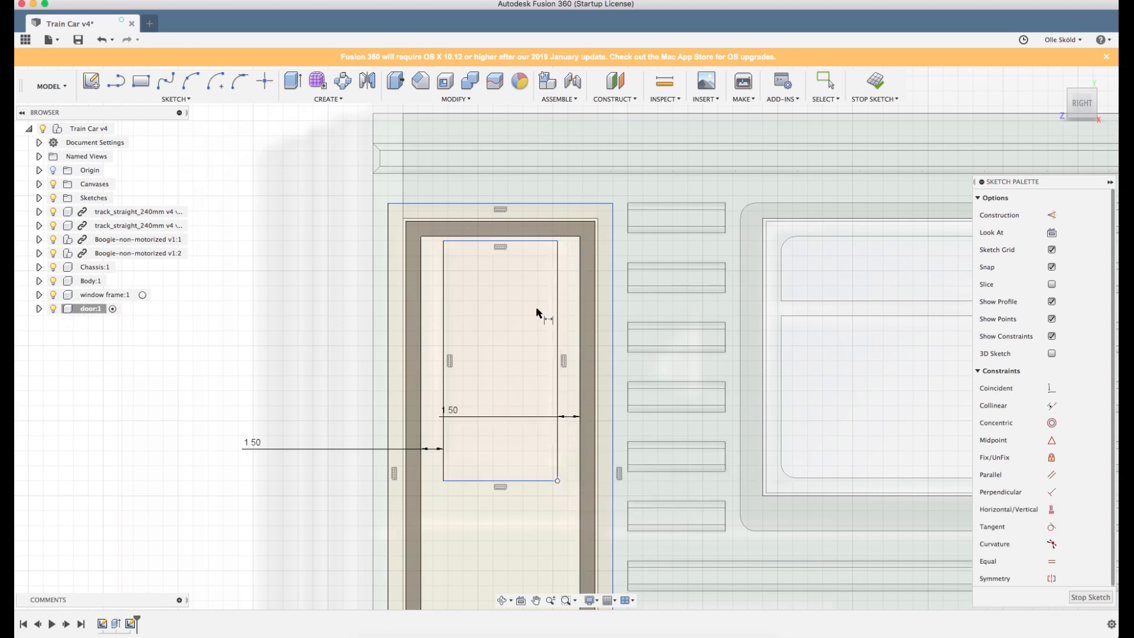
# Dimension the gap between the window rectangle's upper edge and the frame's inner edge at 1.5 mm, and change it to 0.5 mm.
pyautogui.click(529, 237)
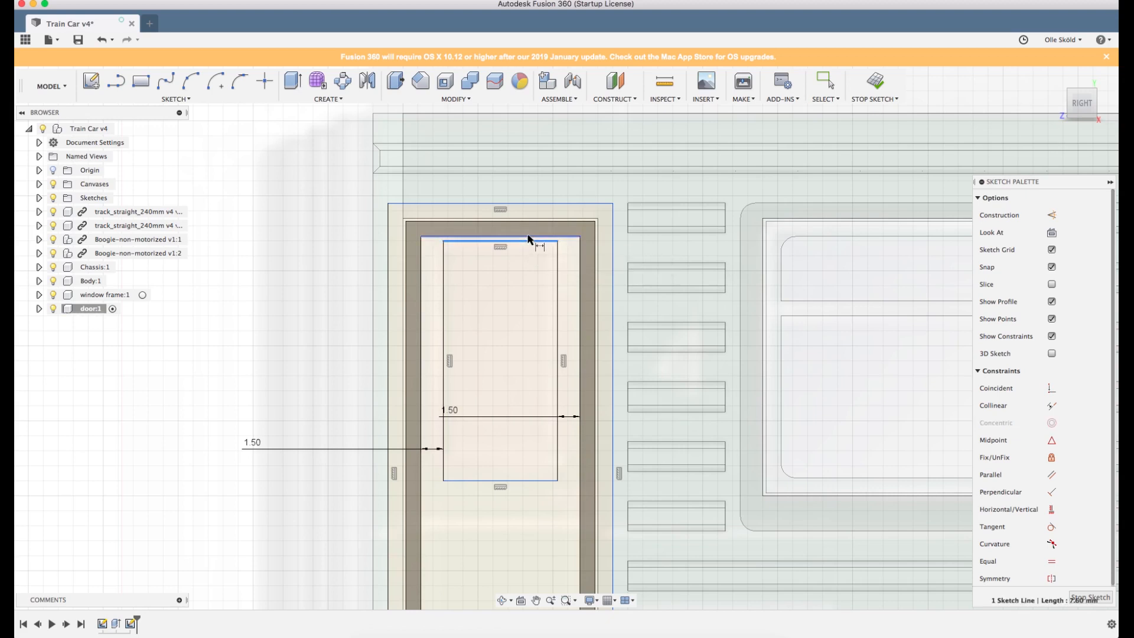
pyautogui.click(529, 240)
pyautogui.click(298, 253)
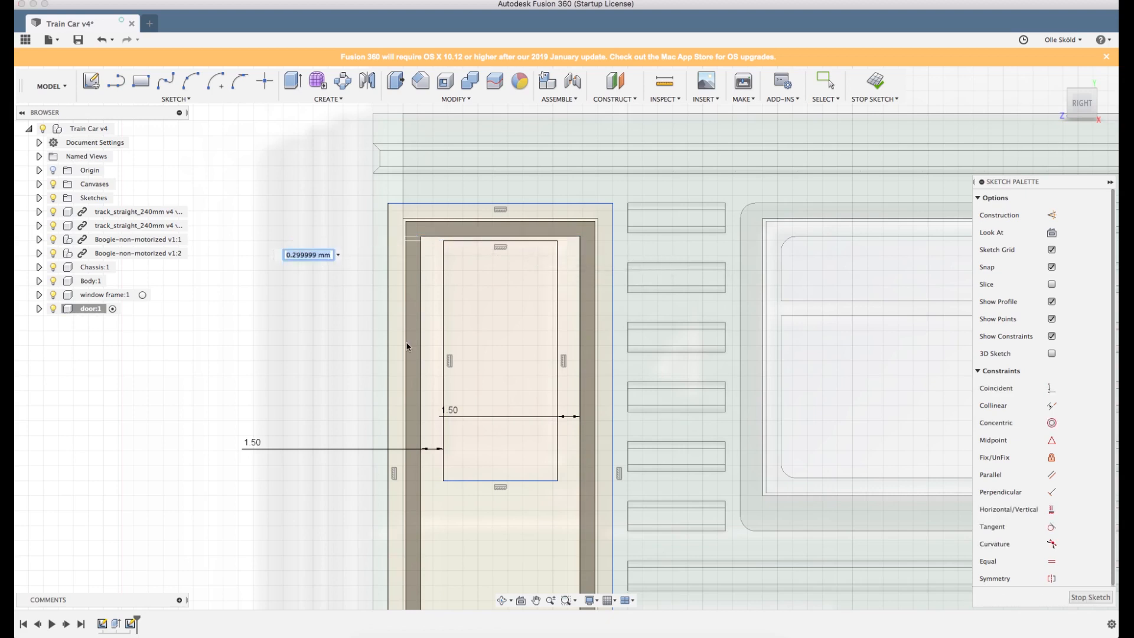
pyautogui.write('1.5')
pyautogui.press('Return')
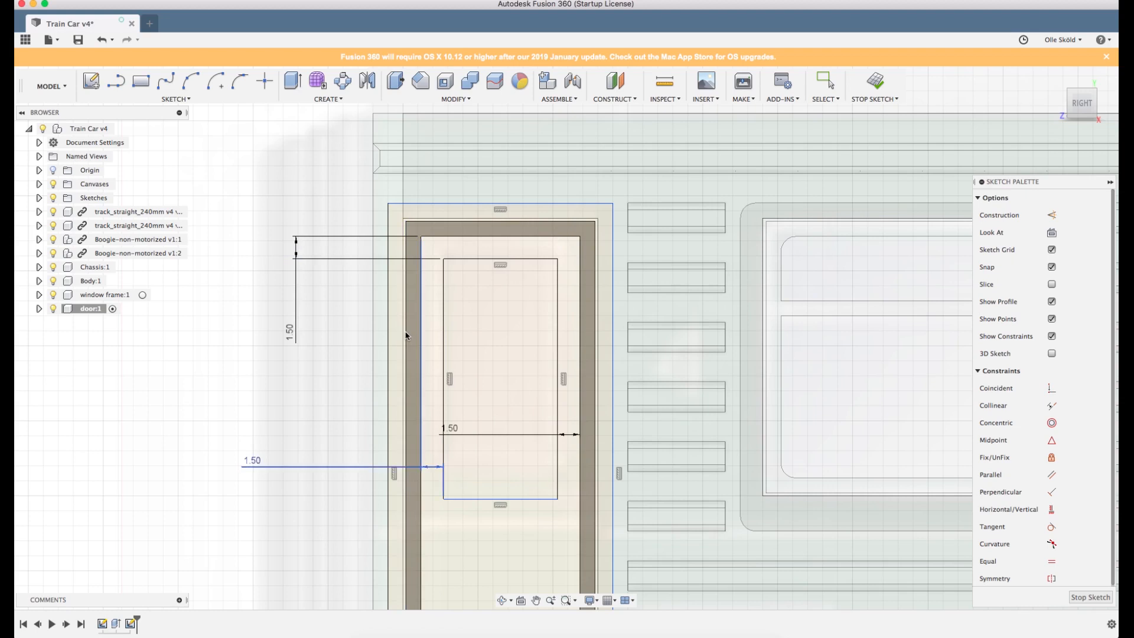
pyautogui.doubleClick(290, 330)
pyautogui.write('0.5')
pyautogui.press('Return')
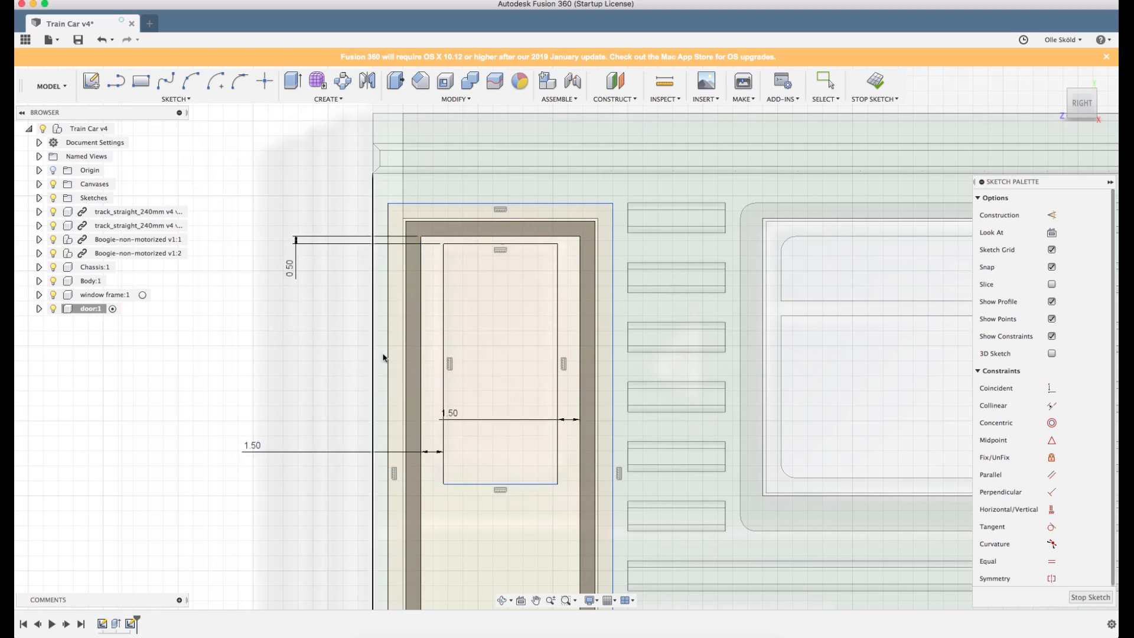
# Set both side gaps between the window rectangle and the door frame to 0.5 mm.
pyautogui.scroll(-2, 284, 344)
pyautogui.press('Escape')
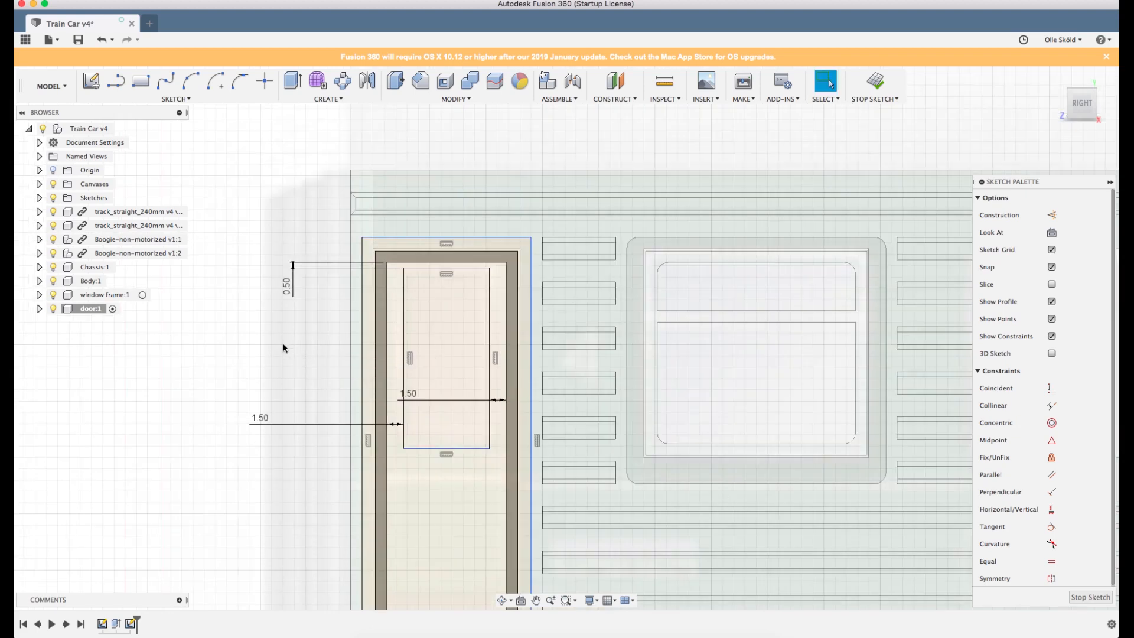
pyautogui.scroll(2, 283, 448)
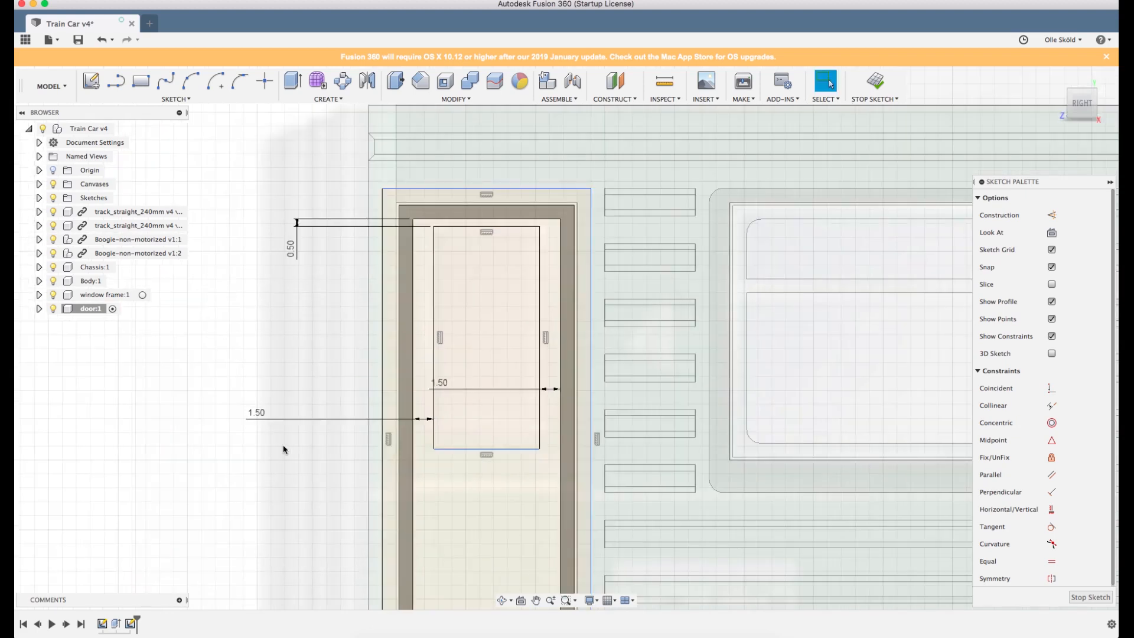
pyautogui.click(254, 416)
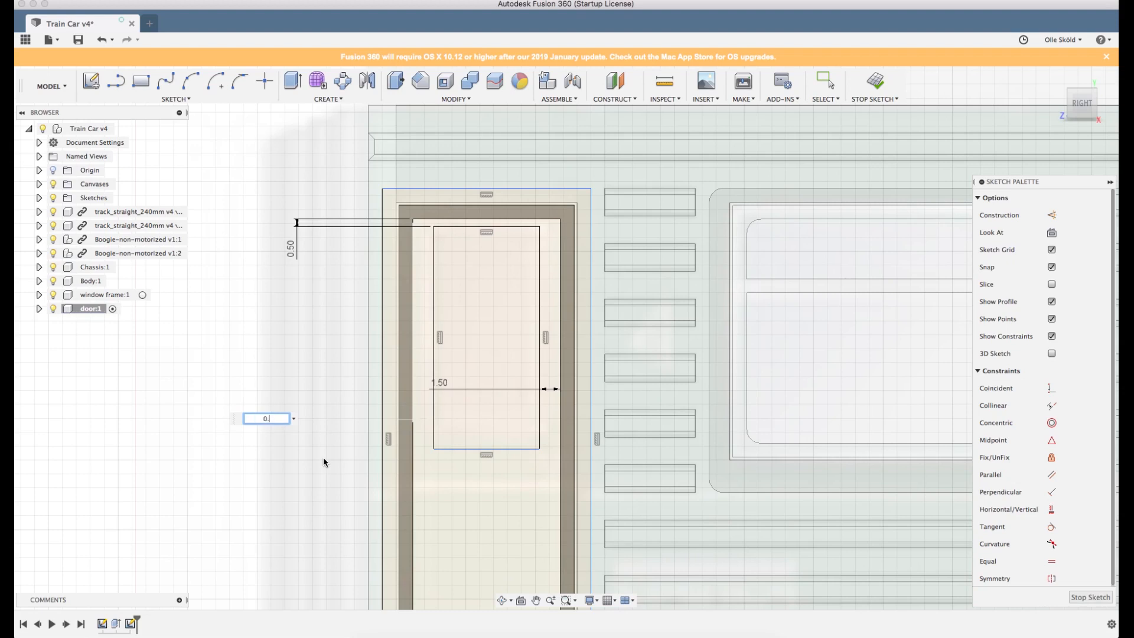
pyautogui.write('0.5')
pyautogui.press('Return')
pyautogui.doubleClick(444, 385)
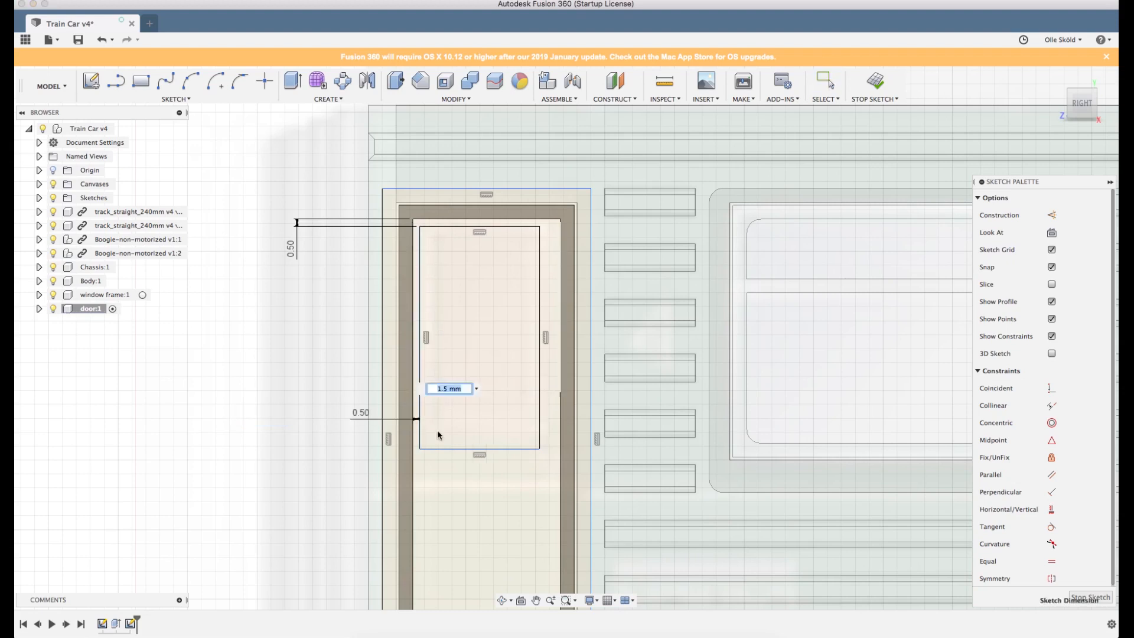
pyautogui.press('Return')
pyautogui.press('Escape')
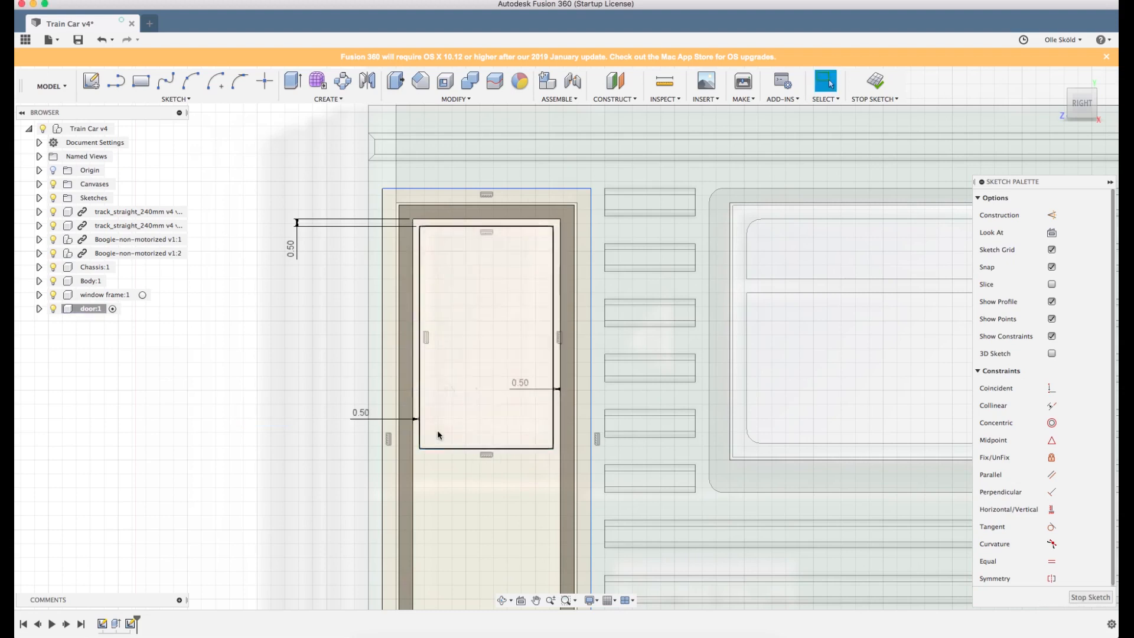
# Extrude the outer trim, frame and door panel profiles around the window rectangle 0.5 mm outward, joined to the existing door frame.
pyautogui.scroll(-5, 422, 329)
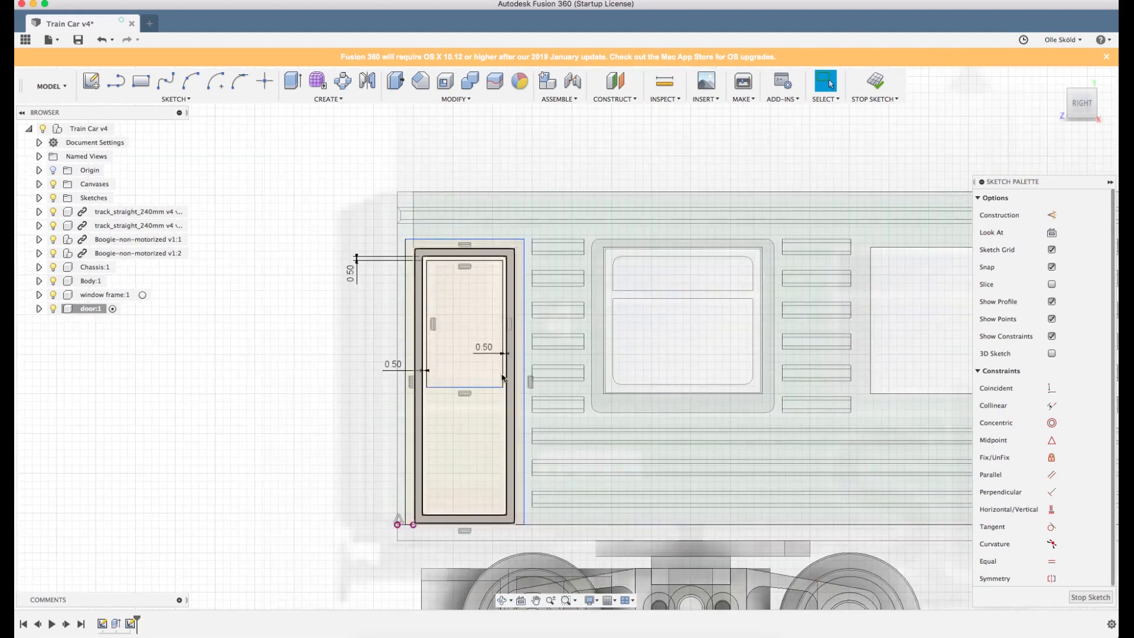
pyautogui.scroll(2, 405, 407)
pyautogui.scroll(1, 405, 408)
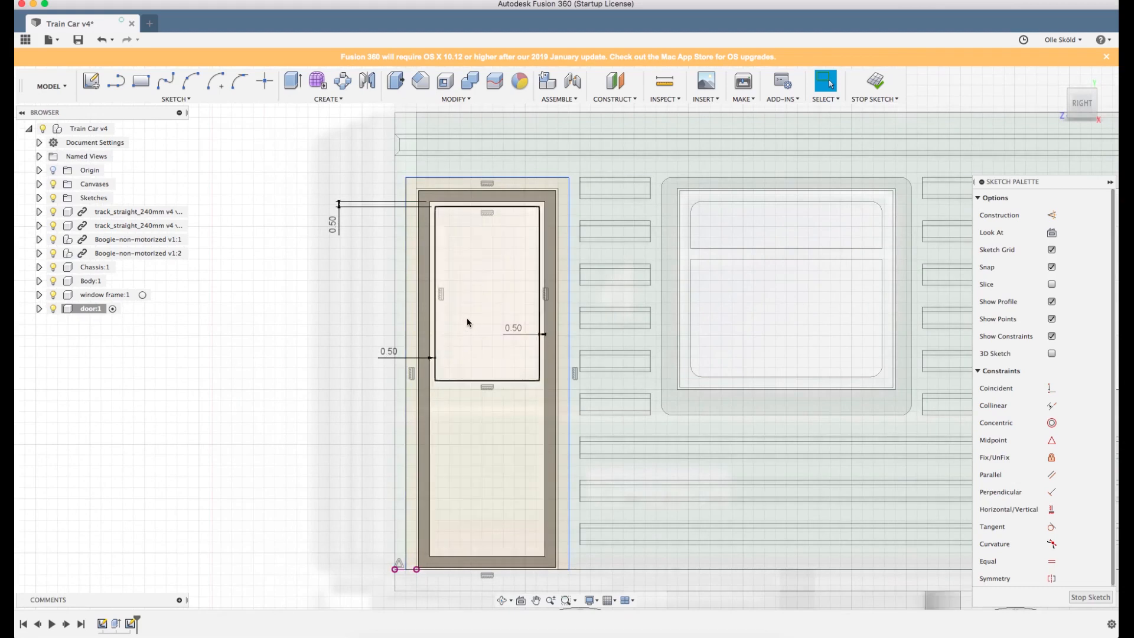
pyautogui.scroll(1, 492, 245)
pyautogui.press('e')
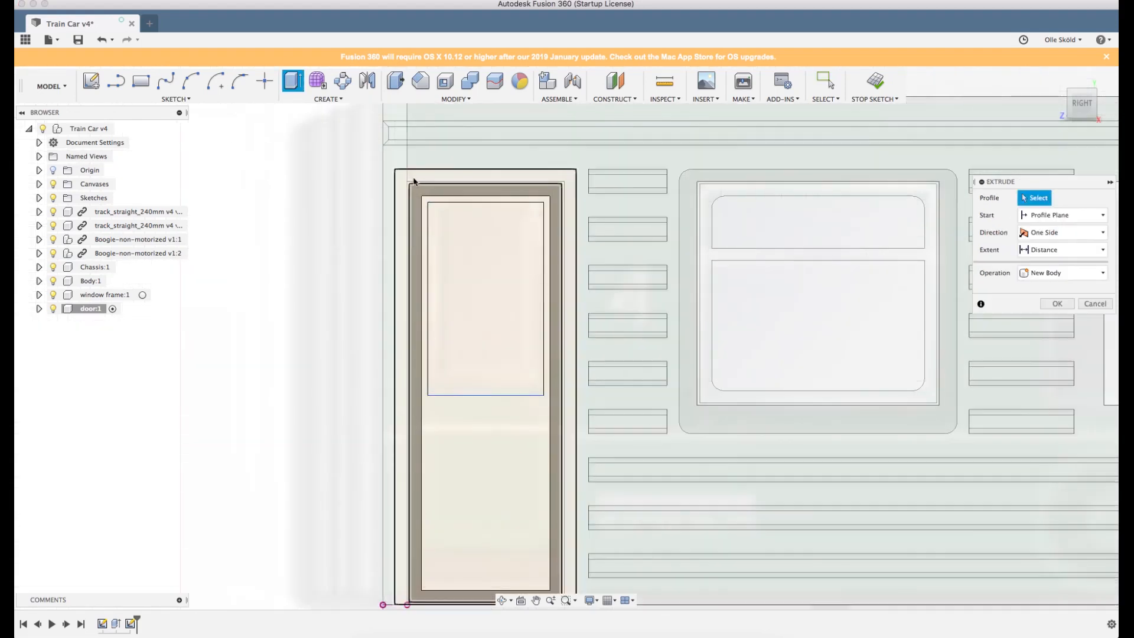
pyautogui.click(418, 198)
pyautogui.click(425, 208)
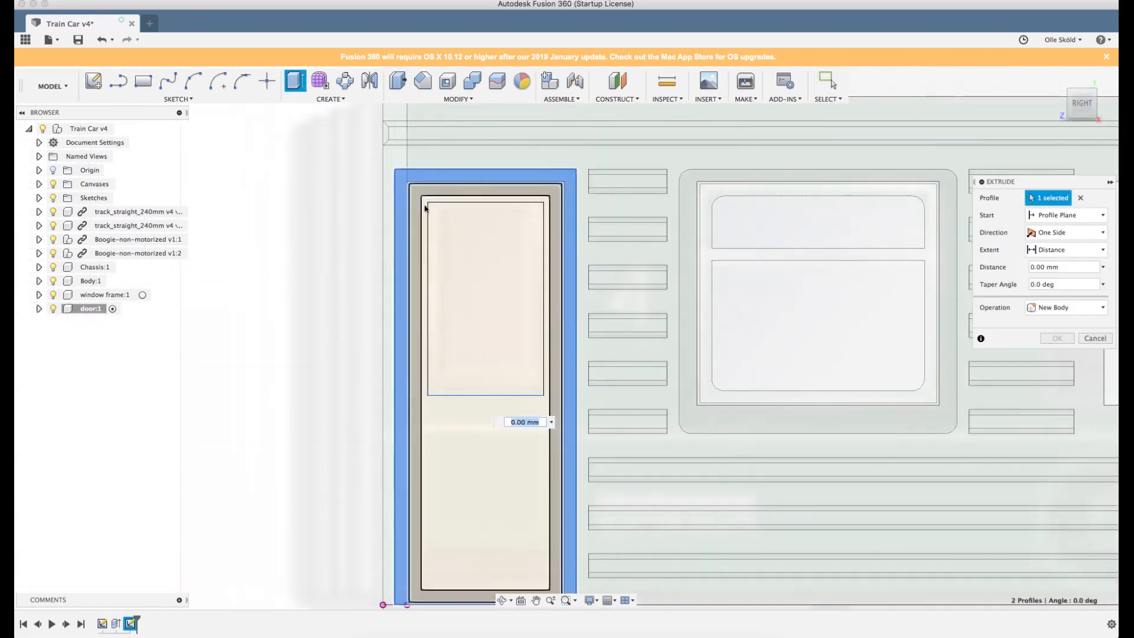
pyautogui.click(425, 204)
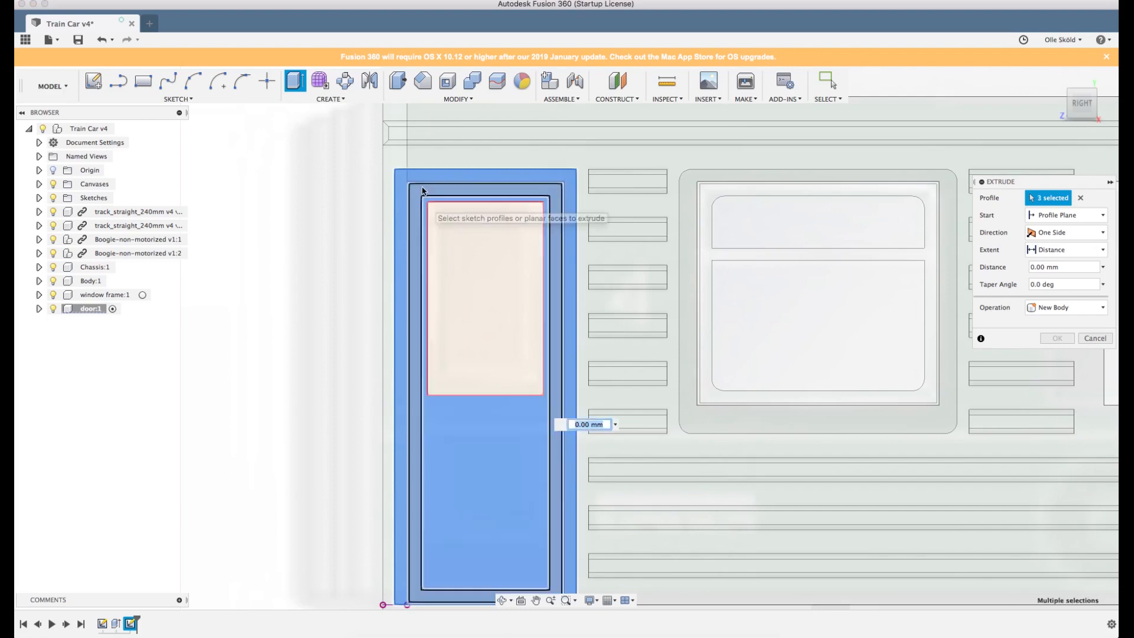
pyautogui.scroll(-3, 422, 188)
pyautogui.keyDown('shift'); pyautogui.moveTo(387, 179); pyautogui.dragTo(630, 438, button='middle'); pyautogui.keyUp('shift')
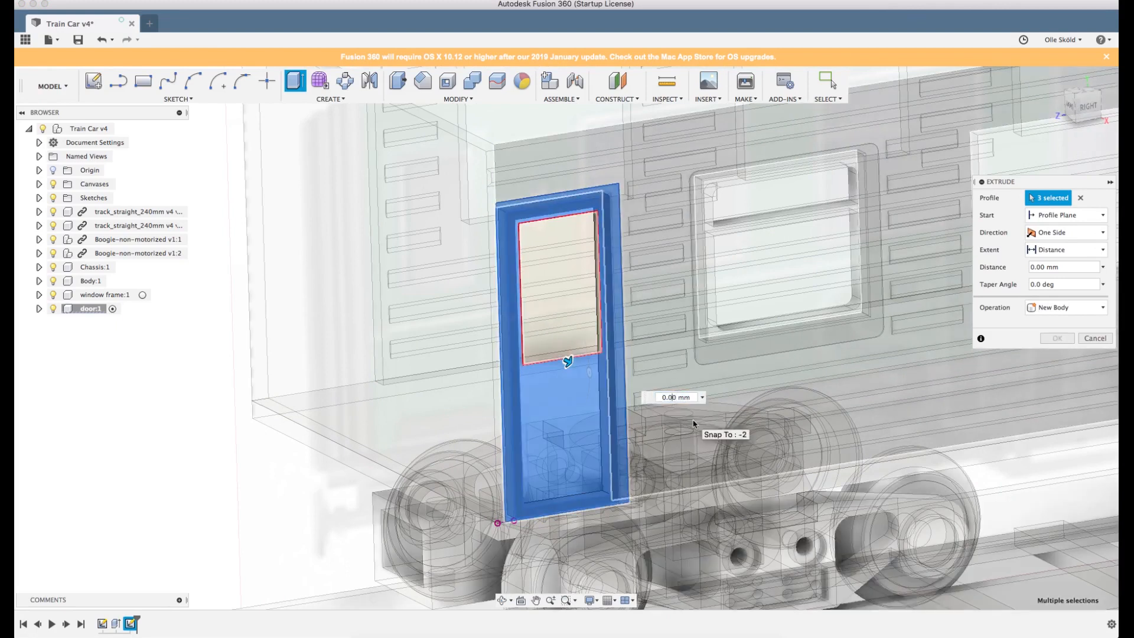
pyautogui.press('Return')
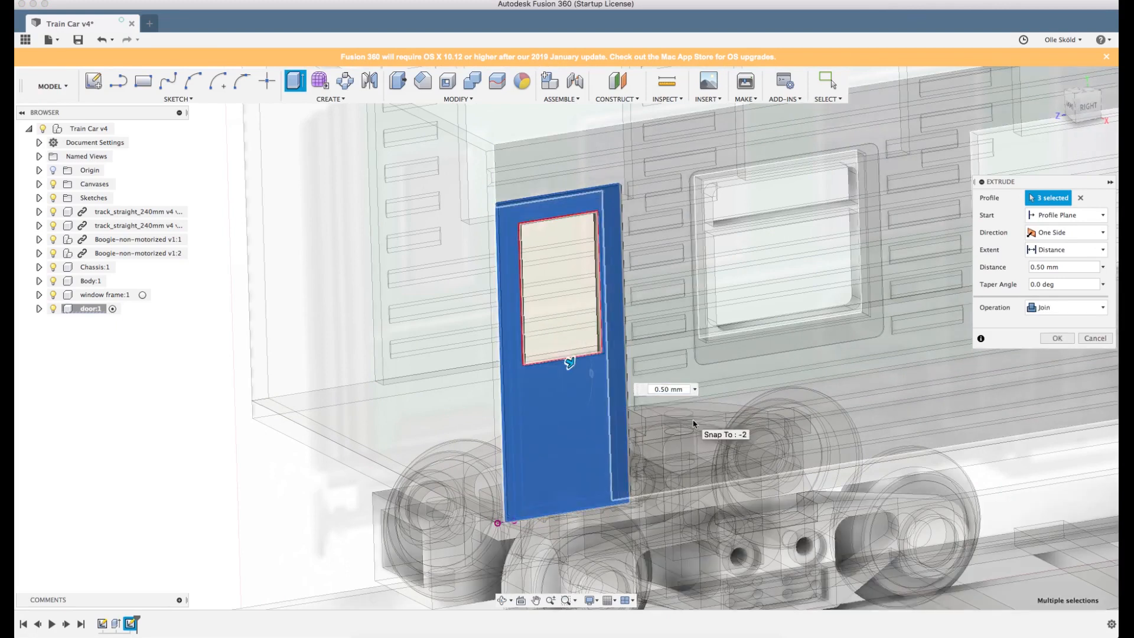
pyautogui.press('Return')
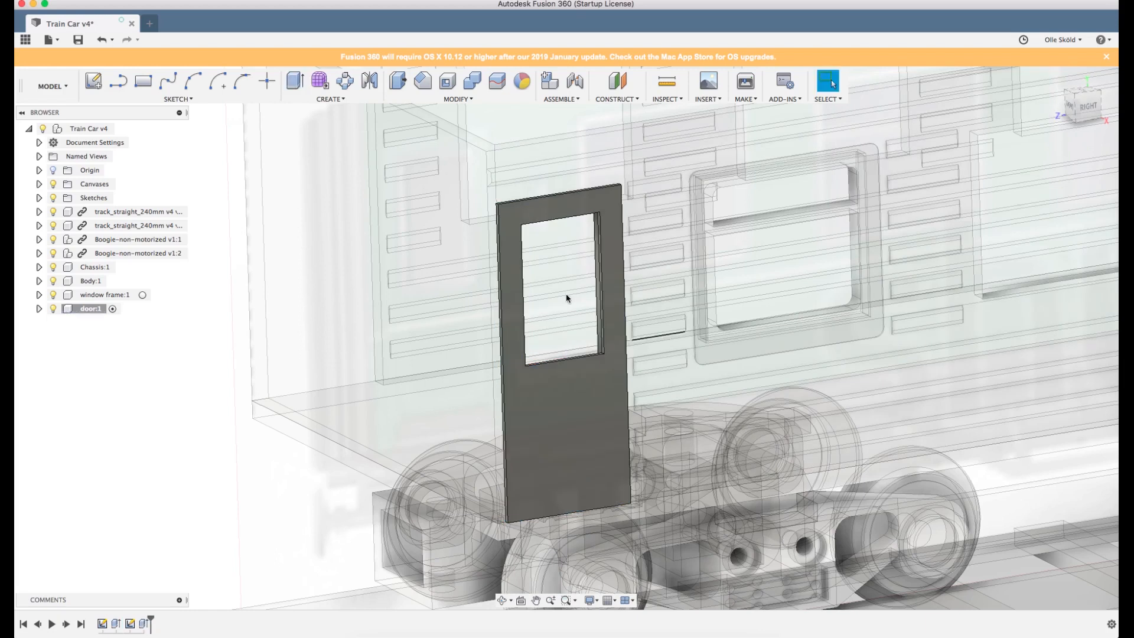
# Inspect the extruded door from an angle and hide the Body component.
pyautogui.scroll(-3, 566, 293)
pyautogui.keyDown('shift'); pyautogui.moveTo(568, 294); pyautogui.dragTo(609, 350, button='middle'); pyautogui.keyUp('shift')
pyautogui.scroll(5, 609, 351)
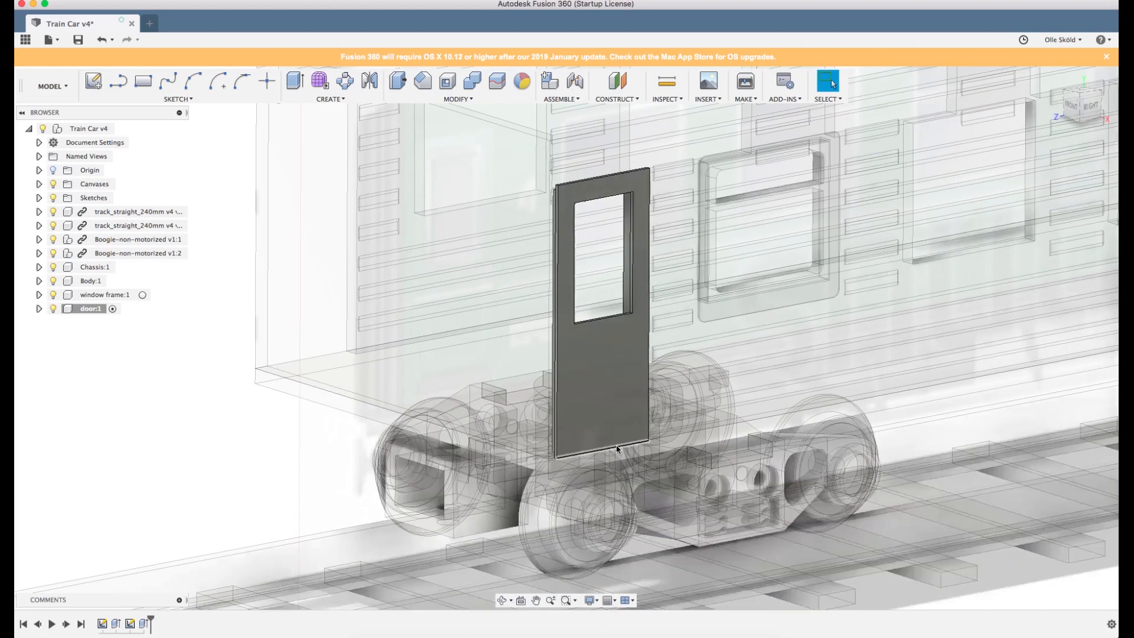
pyautogui.scroll(3, 639, 183)
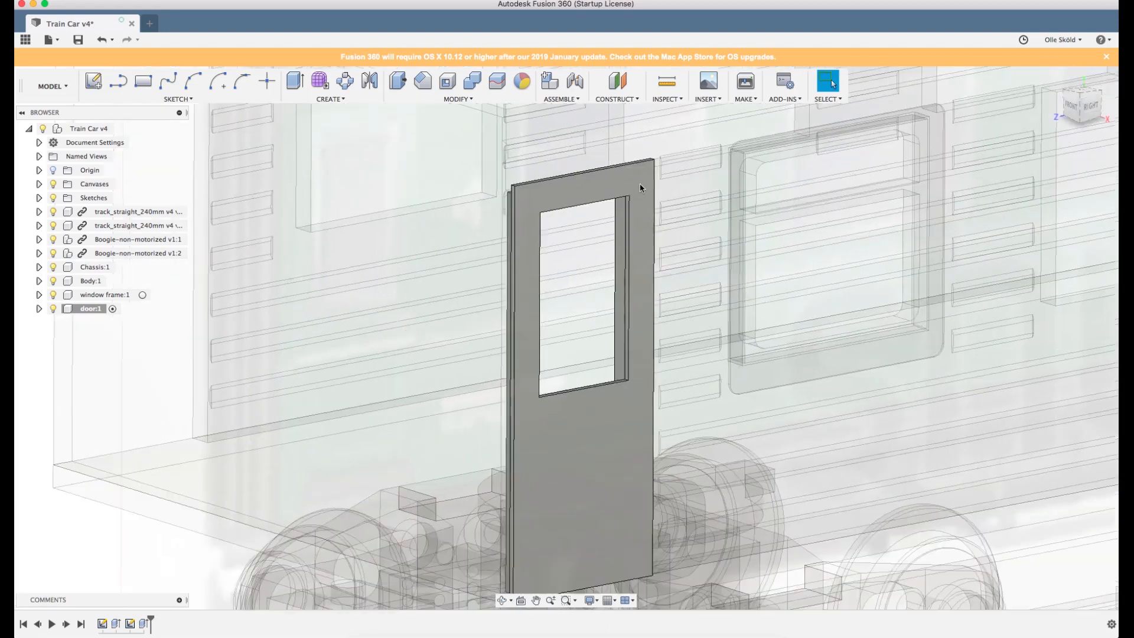
pyautogui.scroll(3, 639, 183)
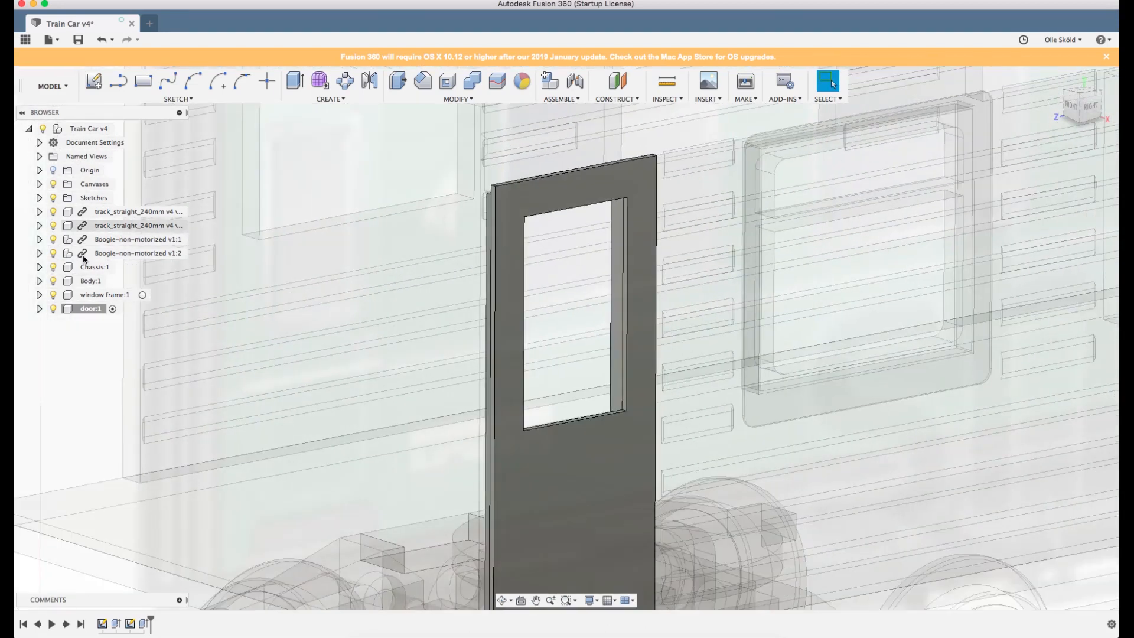
pyautogui.click(54, 282)
# Start a fillet on the door's window opening with the lower and upper corner edges of its right side selected.
pyautogui.scroll(-2, 670, 185)
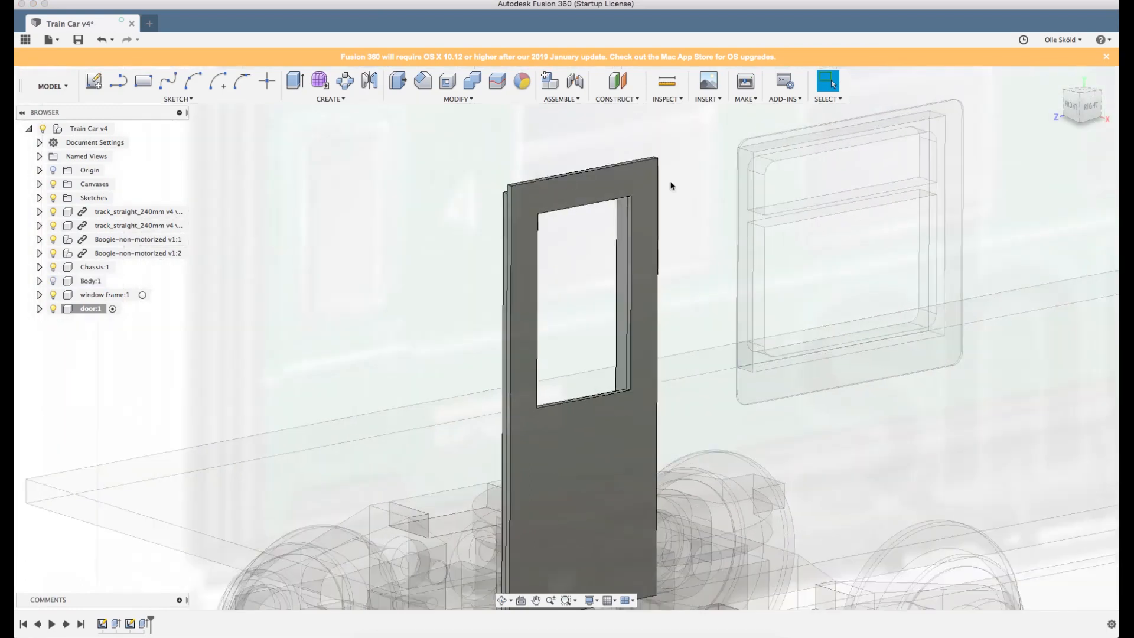
pyautogui.scroll(-2, 670, 186)
pyautogui.moveTo(672, 183)
pyautogui.keyDown('shift'); pyautogui.mouseDown(button='middle')
pyautogui.moveTo(679, 175)
pyautogui.moveTo(663, 203)
pyautogui.mouseUp(button='middle'); pyautogui.keyUp('shift')
pyautogui.scroll(5, 603, 350)
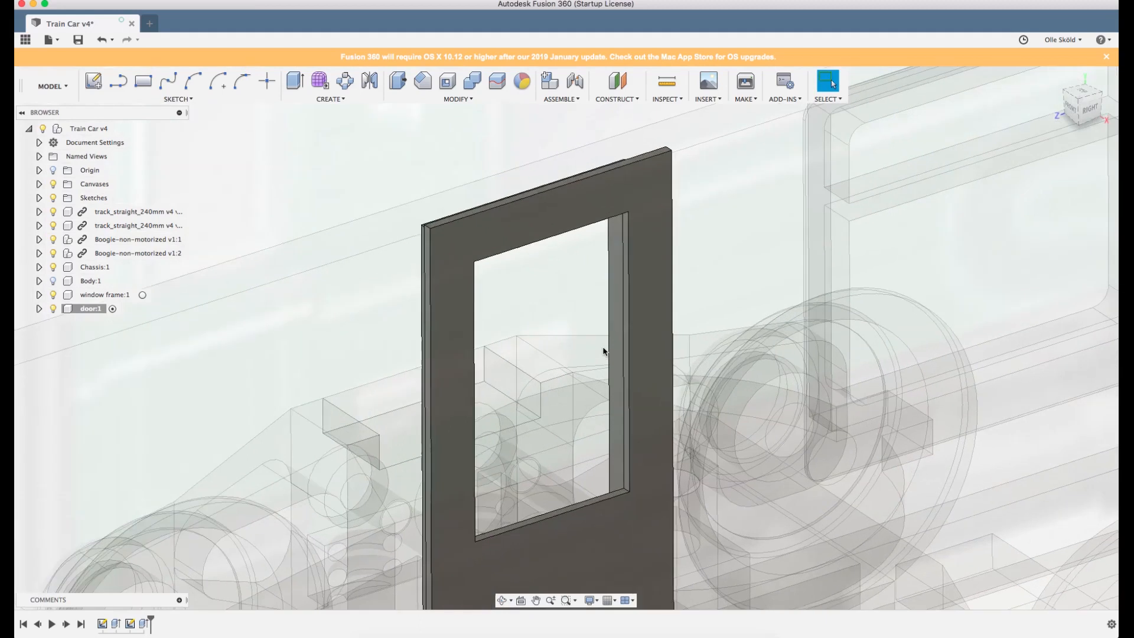
pyautogui.scroll(-3, 603, 351)
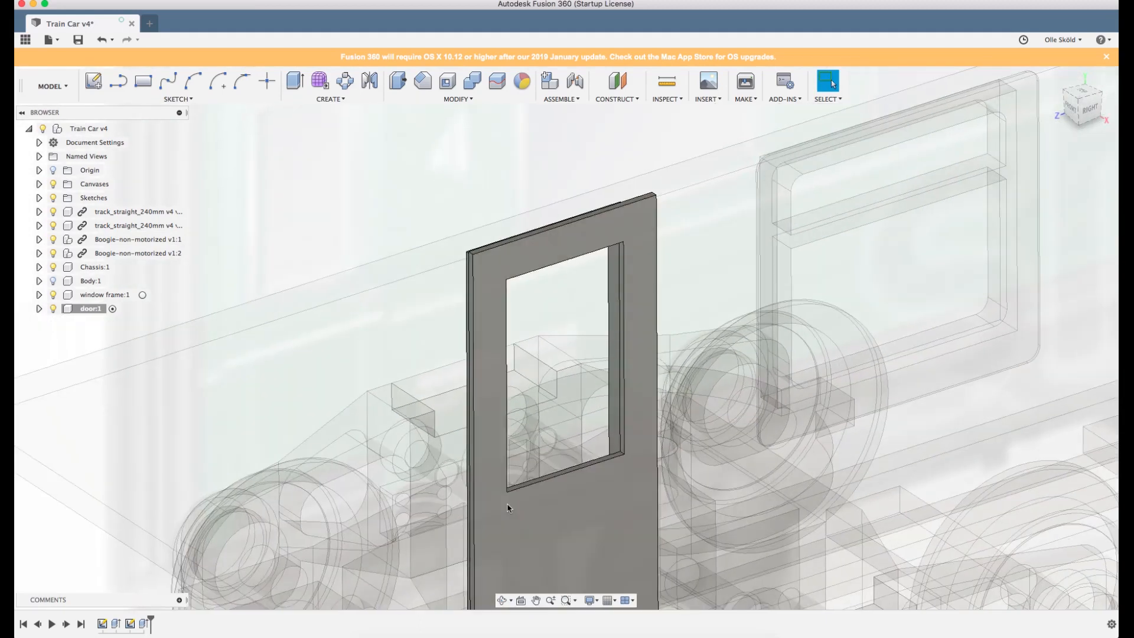
pyautogui.scroll(3, 511, 507)
pyautogui.press('f')
pyautogui.scroll(5, 650, 449)
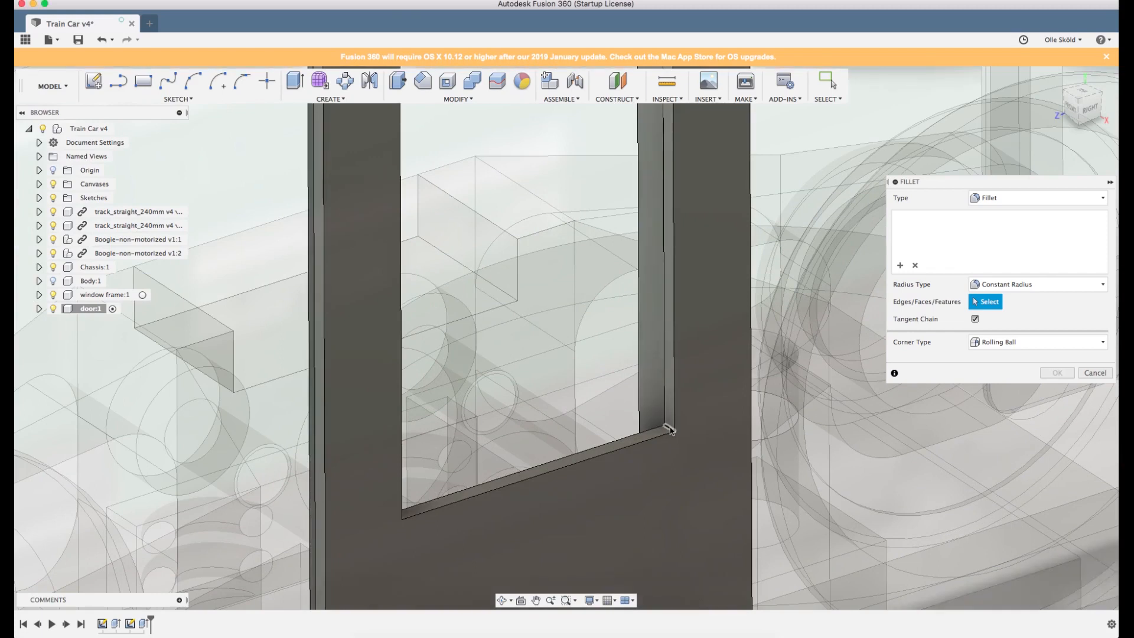
pyautogui.click(670, 430)
pyautogui.scroll(-5, 667, 433)
pyautogui.keyDown('shift'); pyautogui.moveTo(672, 447); pyautogui.dragTo(681, 341, button='middle'); pyautogui.keyUp('shift')
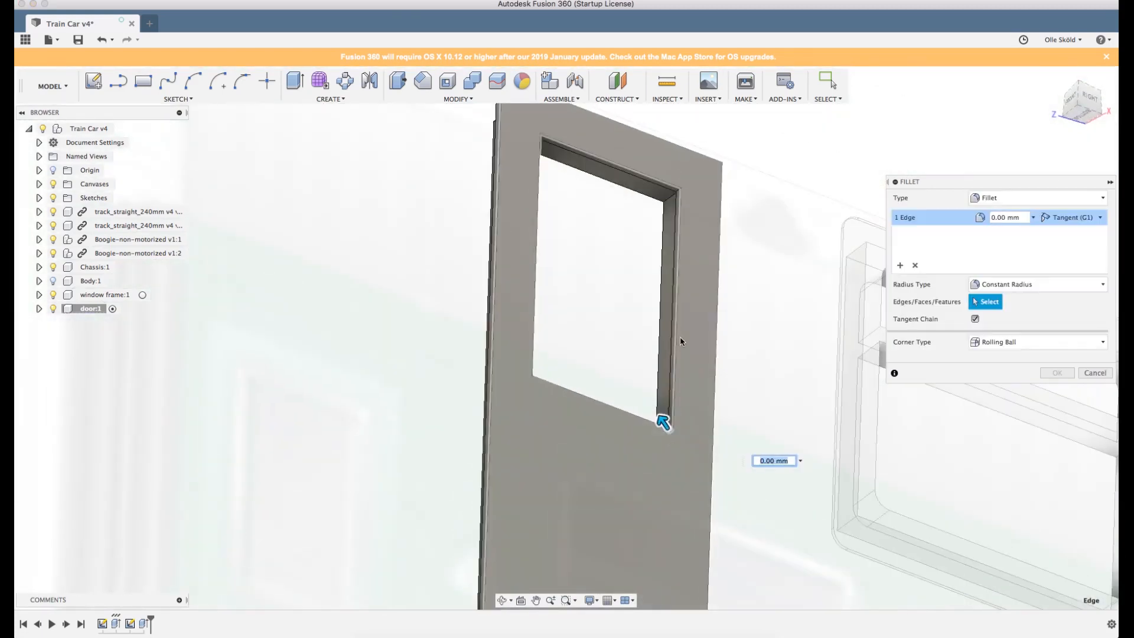
pyautogui.scroll(5, 680, 342)
pyautogui.click(658, 236)
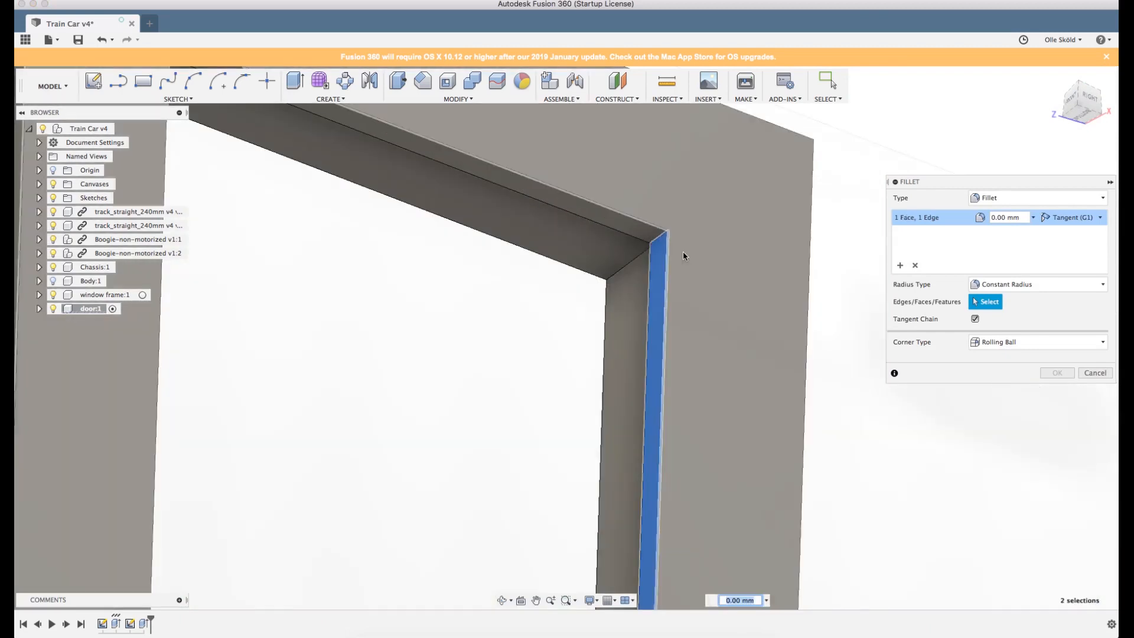
pyautogui.click(655, 269)
pyautogui.click(660, 238)
# Add the two remaining corner edges of the door's window opening to the fillet selection.
pyautogui.scroll(-8, 711, 253)
pyautogui.keyDown('shift'); pyautogui.moveTo(709, 298); pyautogui.dragTo(626, 248, button='middle'); pyautogui.keyUp('shift')
pyautogui.scroll(6, 620, 243)
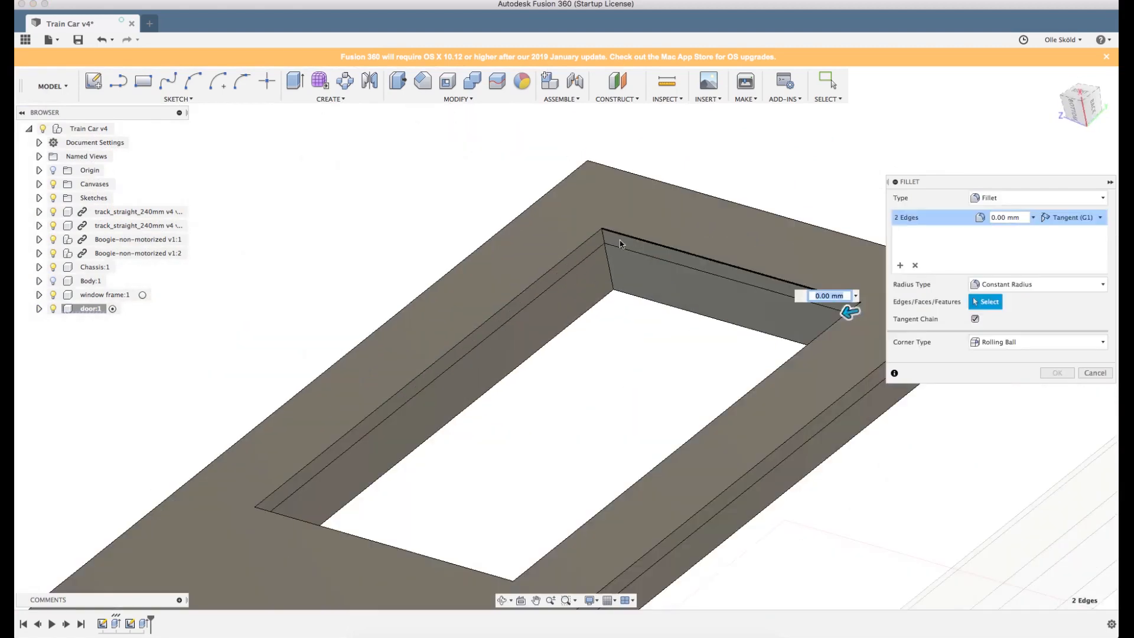
pyautogui.click(619, 243)
pyautogui.scroll(-5, 647, 227)
pyautogui.keyDown('shift'); pyautogui.moveTo(647, 226); pyautogui.dragTo(412, 374, button='middle'); pyautogui.keyUp('shift')
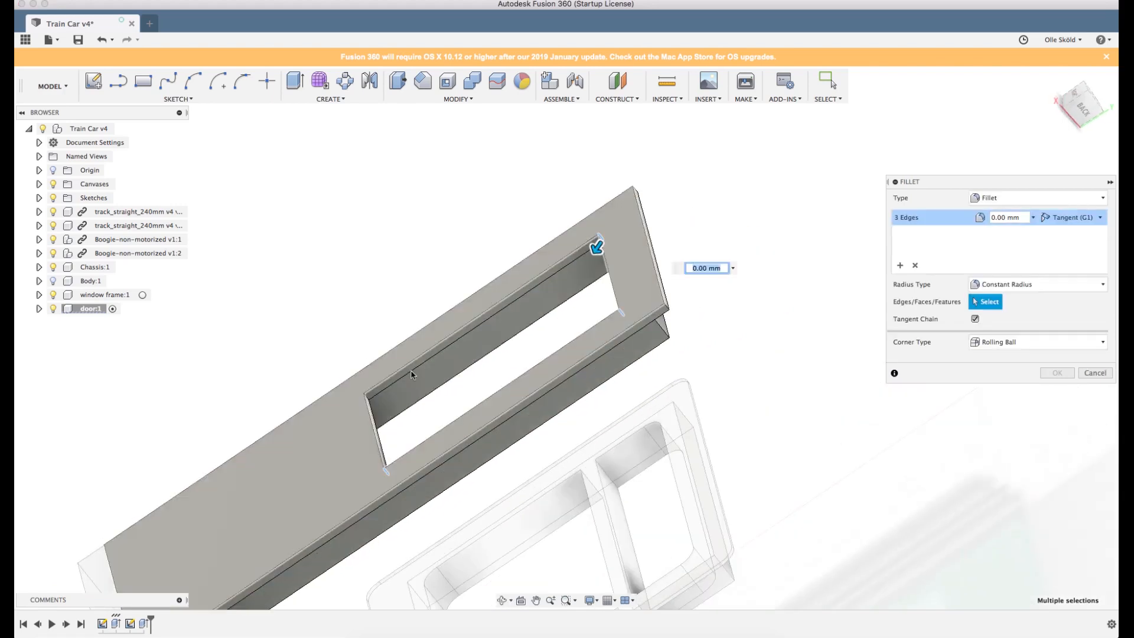
pyautogui.keyDown('shift'); pyautogui.moveTo(478, 365); pyautogui.dragTo(501, 380, button='middle'); pyautogui.keyUp('shift')
pyautogui.scroll(8, 467, 371)
pyautogui.click(543, 362)
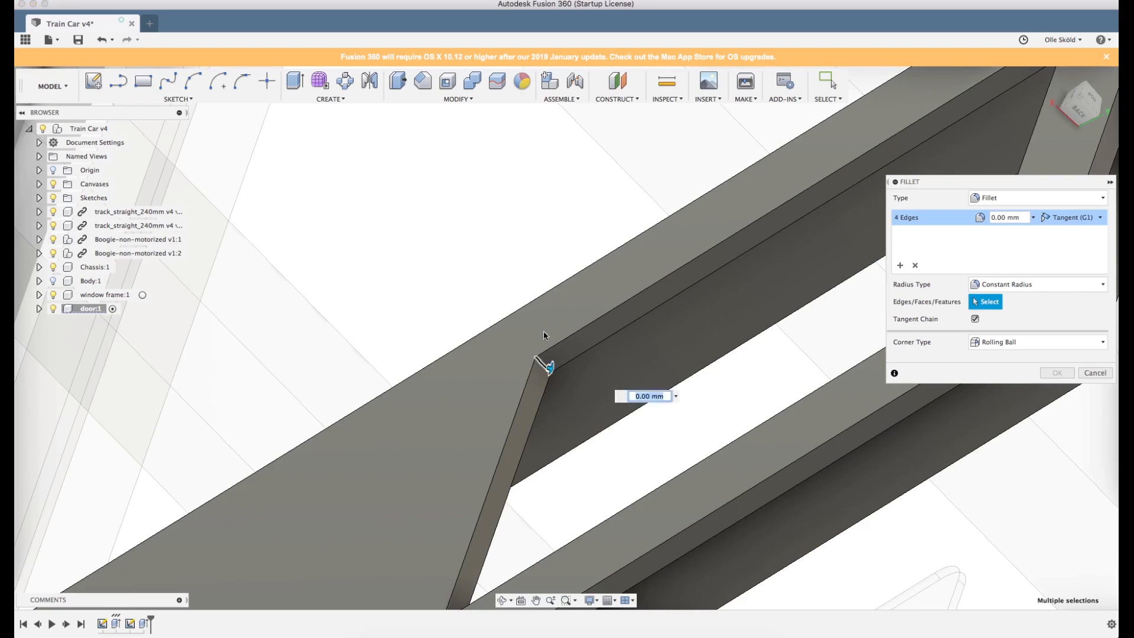
# Try a 1.5 mm fillet radius on the window opening's four corners, viewing the door straight from the right side.
pyautogui.scroll(-10, 540, 332)
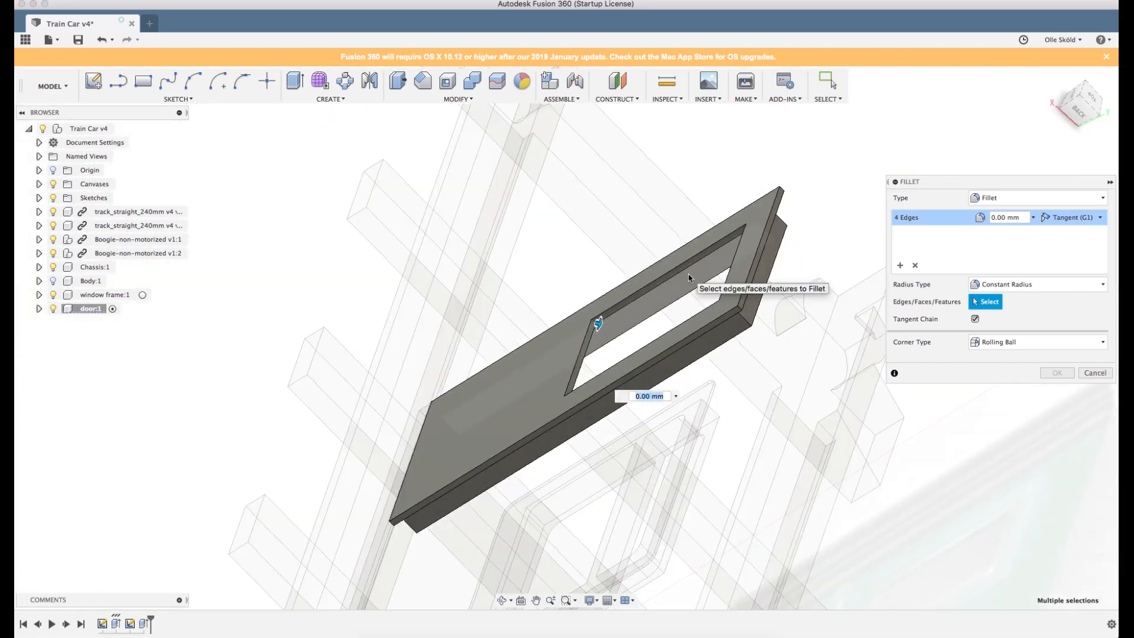
pyautogui.keyDown('shift'); pyautogui.moveTo(657, 293); pyautogui.dragTo(790, 345, button='middle'); pyautogui.keyUp('shift')
pyautogui.scroll(5, 794, 349)
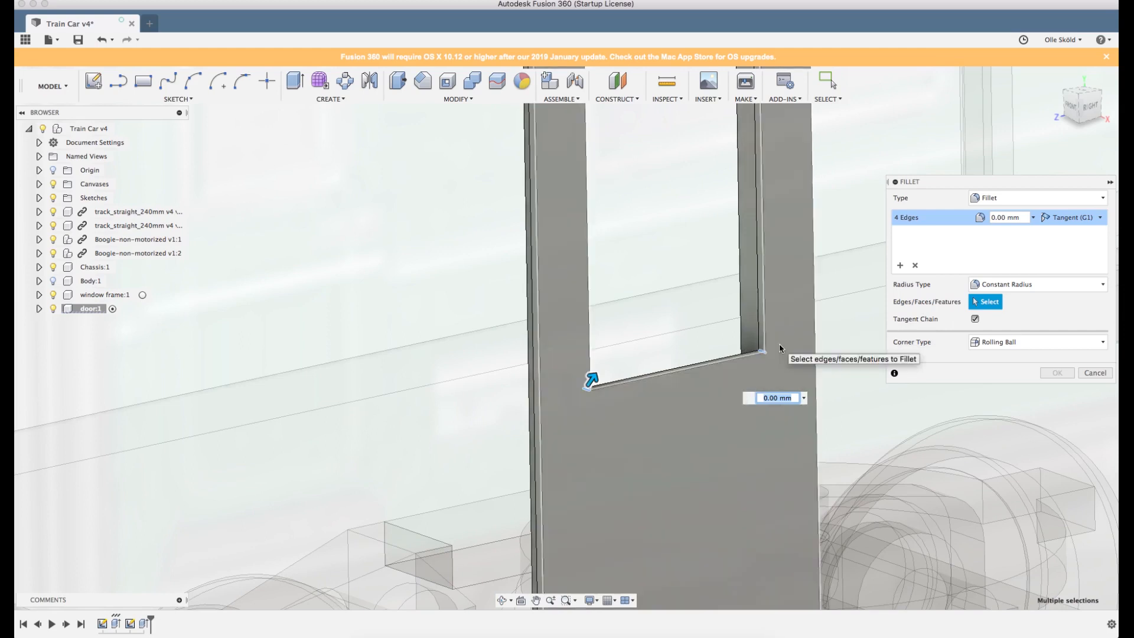
pyautogui.scroll(-5, 564, 414)
pyautogui.keyDown('shift'); pyautogui.moveTo(611, 330); pyautogui.dragTo(617, 342, button='middle'); pyautogui.keyUp('shift')
pyautogui.scroll(2, 654, 497)
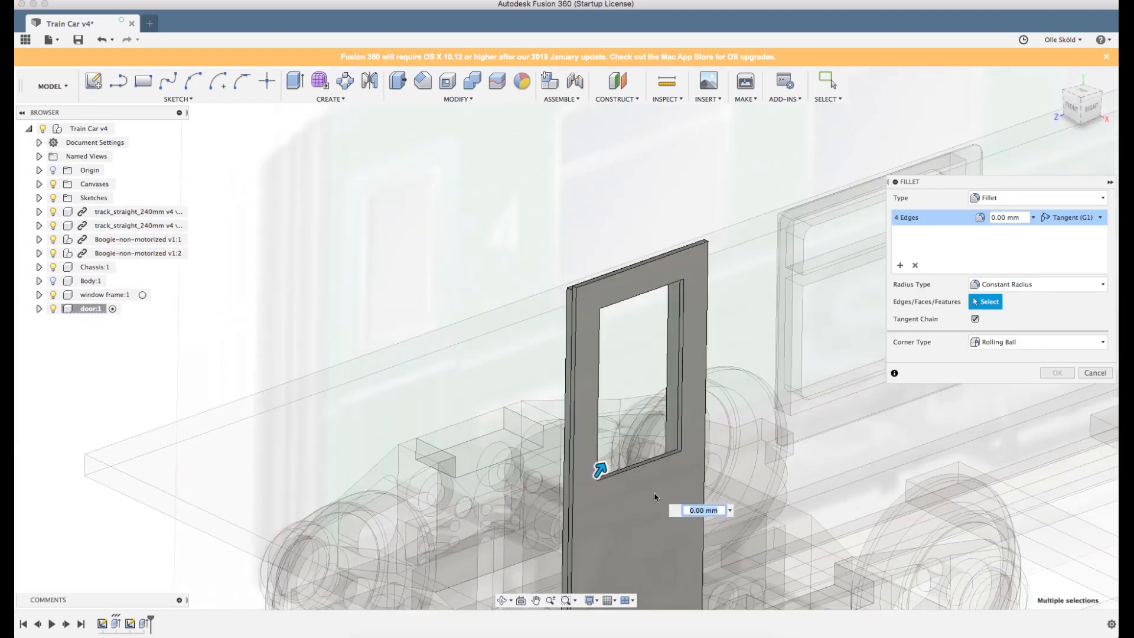
pyautogui.scroll(3, 654, 497)
pyautogui.click(1092, 109)
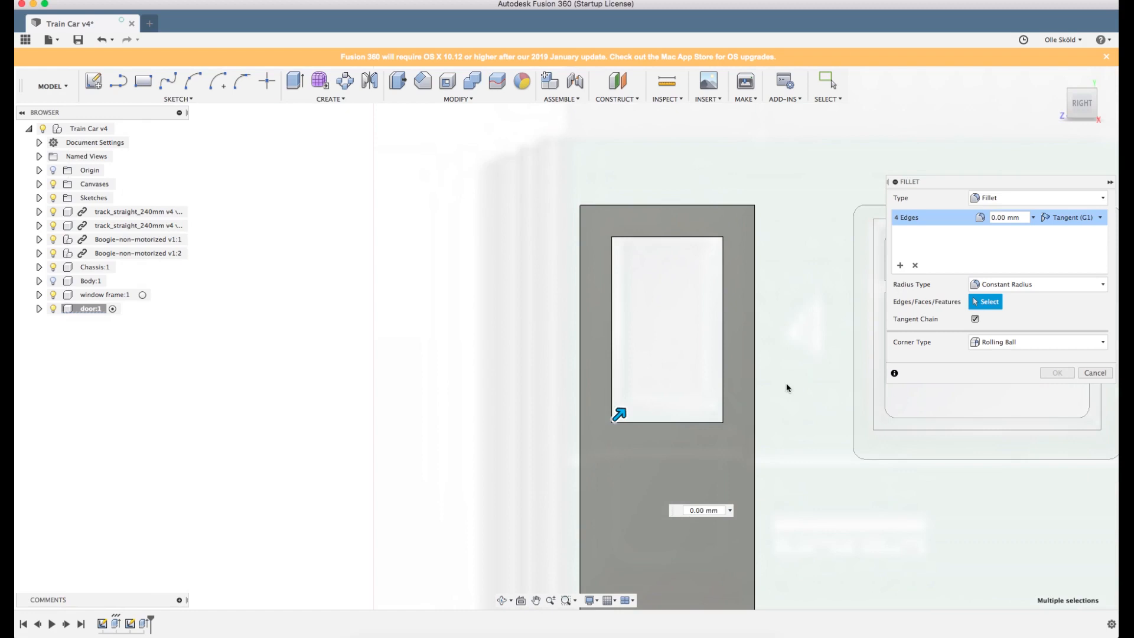
pyautogui.scroll(3, 787, 387)
pyautogui.moveTo(499, 441); pyautogui.dragTo(510, 433)
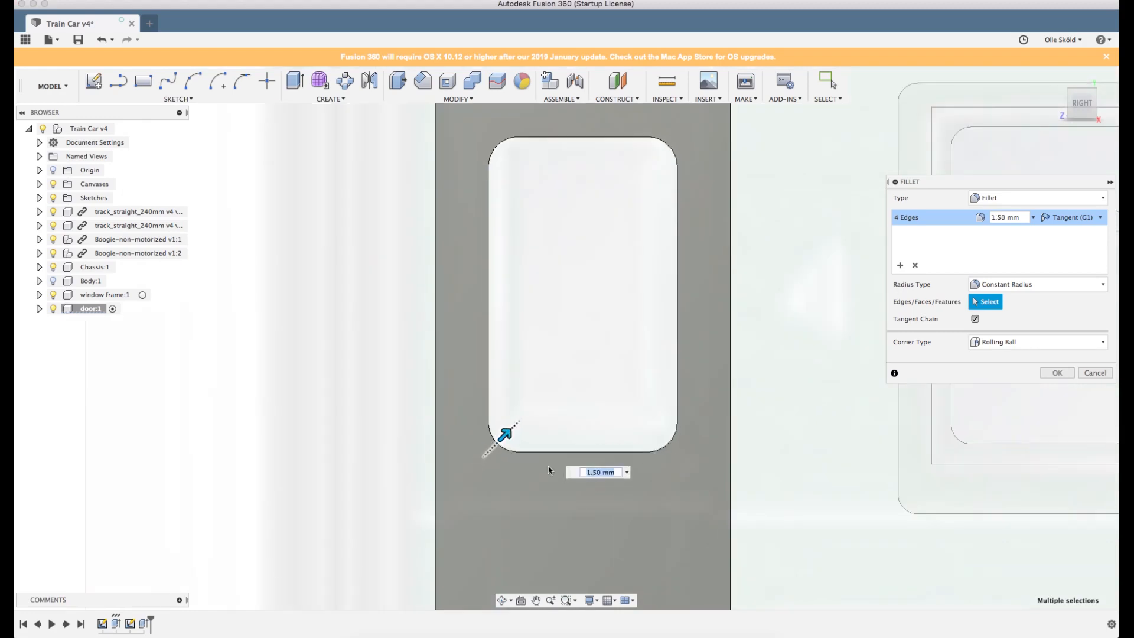
# Check the passenger car reference picture in the browser and fillet the window opening's four corners with a 1 mm radius.
pyautogui.moveTo(1118, 636)
pyautogui.click(152, 440)
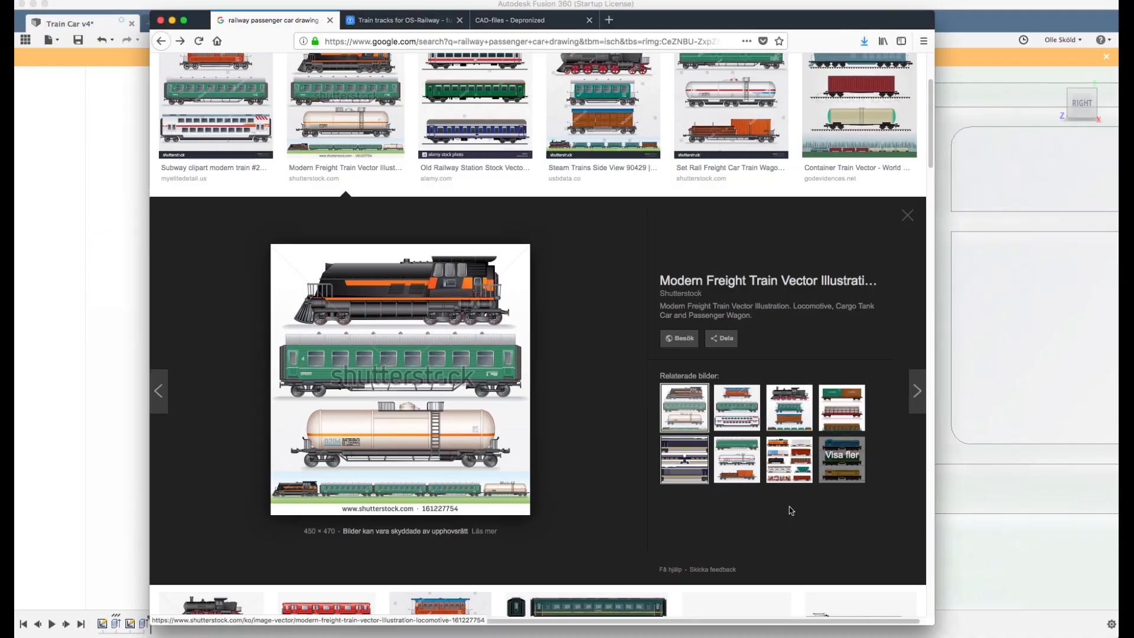
pyautogui.moveTo(1117, 636)
pyautogui.click(801, 319)
pyautogui.moveTo(505, 434); pyautogui.dragTo(504, 437)
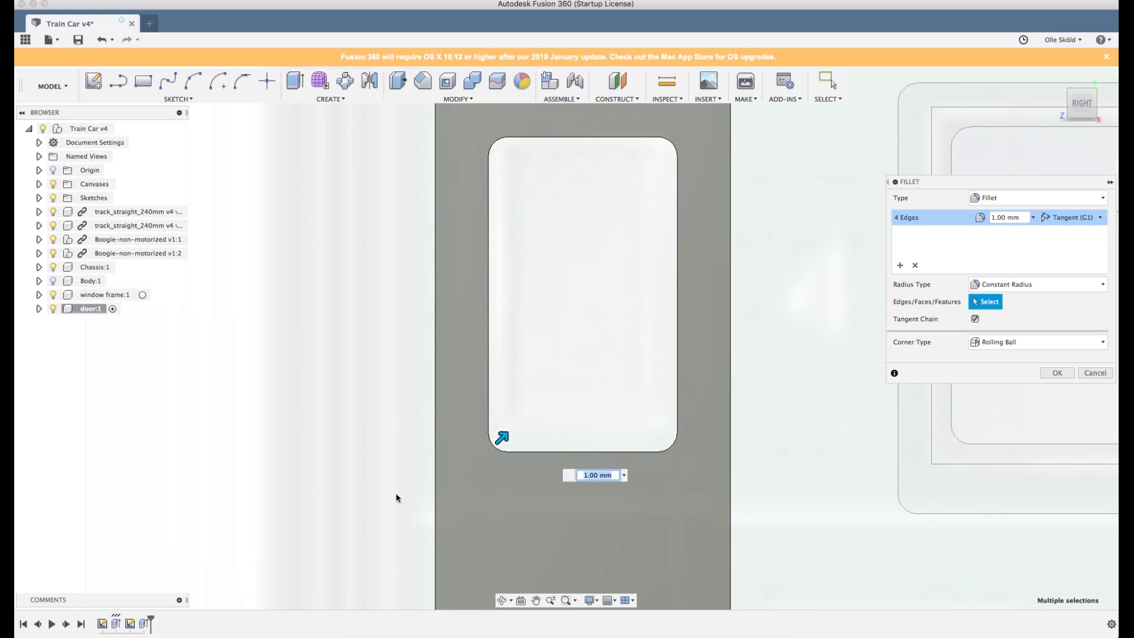
pyautogui.scroll(-5, 395, 492)
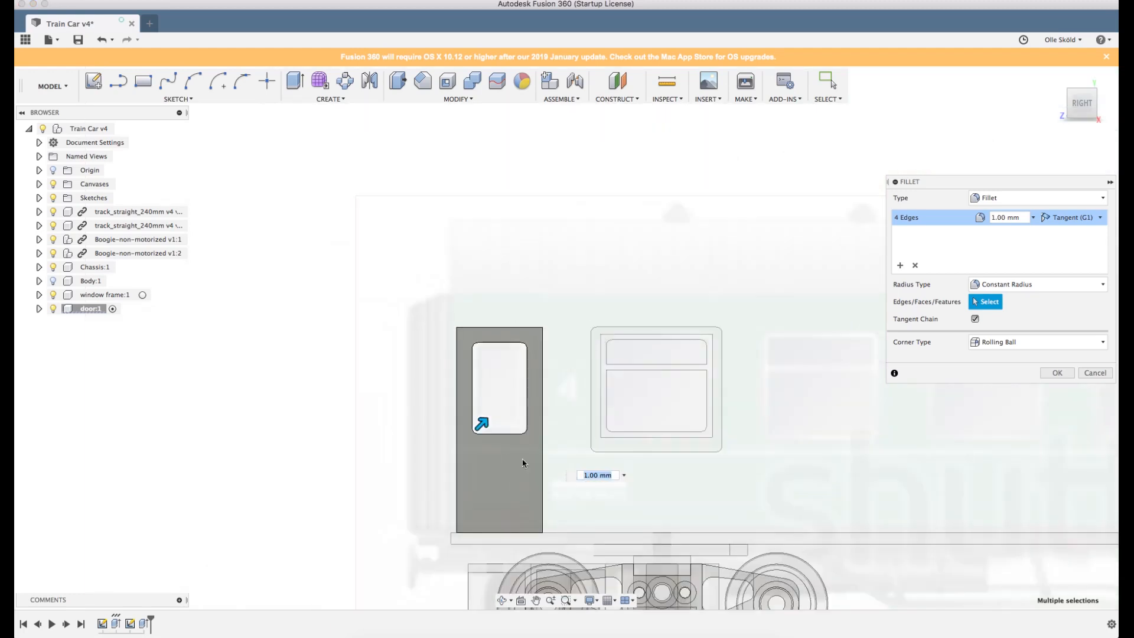
pyautogui.scroll(2, 522, 463)
pyautogui.click(1056, 373)
# Start another fillet with the two upper outer corner edges of the door's front plate selected.
pyautogui.keyDown('shift'); pyautogui.moveTo(584, 313); pyautogui.dragTo(532, 349, button='middle'); pyautogui.keyUp('shift')
pyautogui.scroll(5, 575, 312)
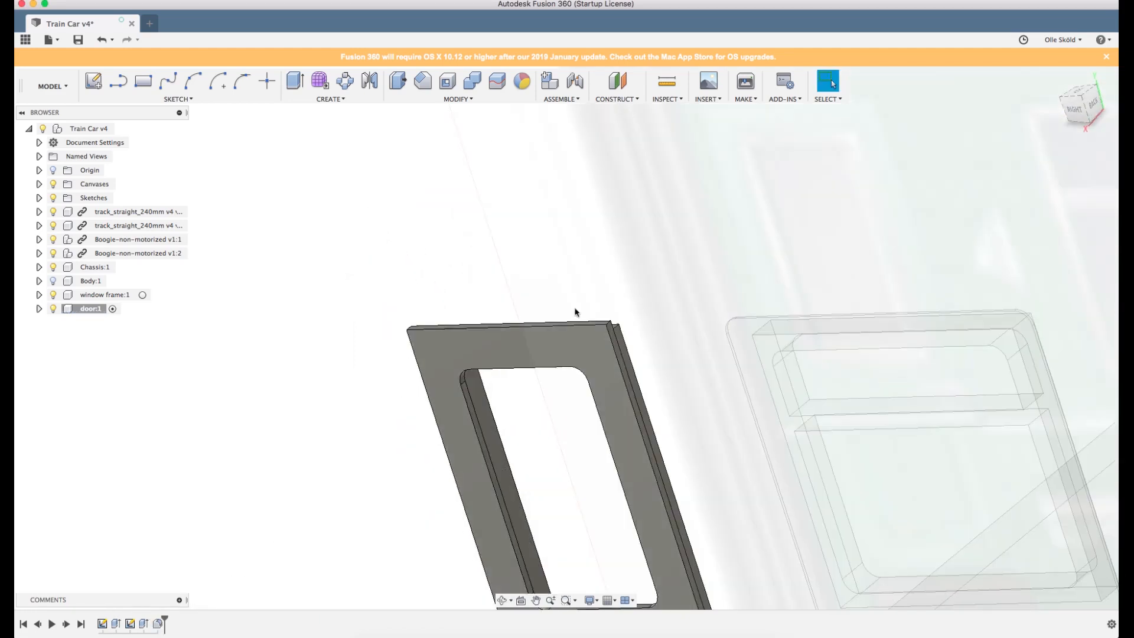
pyautogui.scroll(3, 610, 311)
pyautogui.press('f')
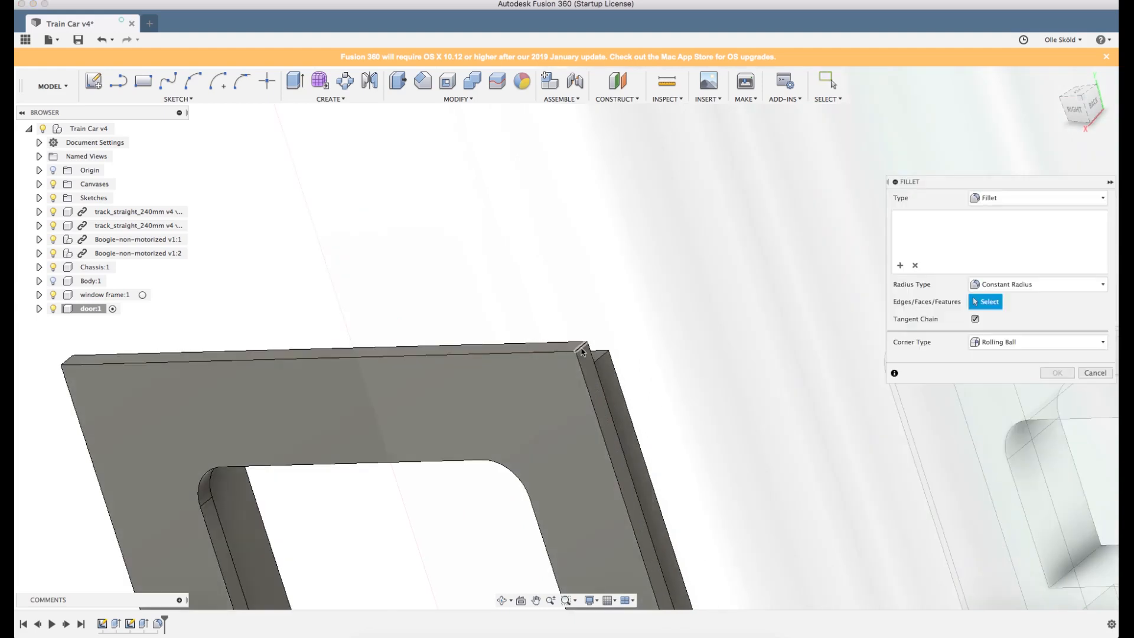
pyautogui.click(582, 350)
pyautogui.scroll(-5, 664, 290)
pyautogui.keyDown('shift'); pyautogui.moveTo(664, 289); pyautogui.dragTo(748, 291, button='middle'); pyautogui.keyUp('shift')
pyautogui.scroll(-5, 410, 396)
pyautogui.scroll(4, 809, 383)
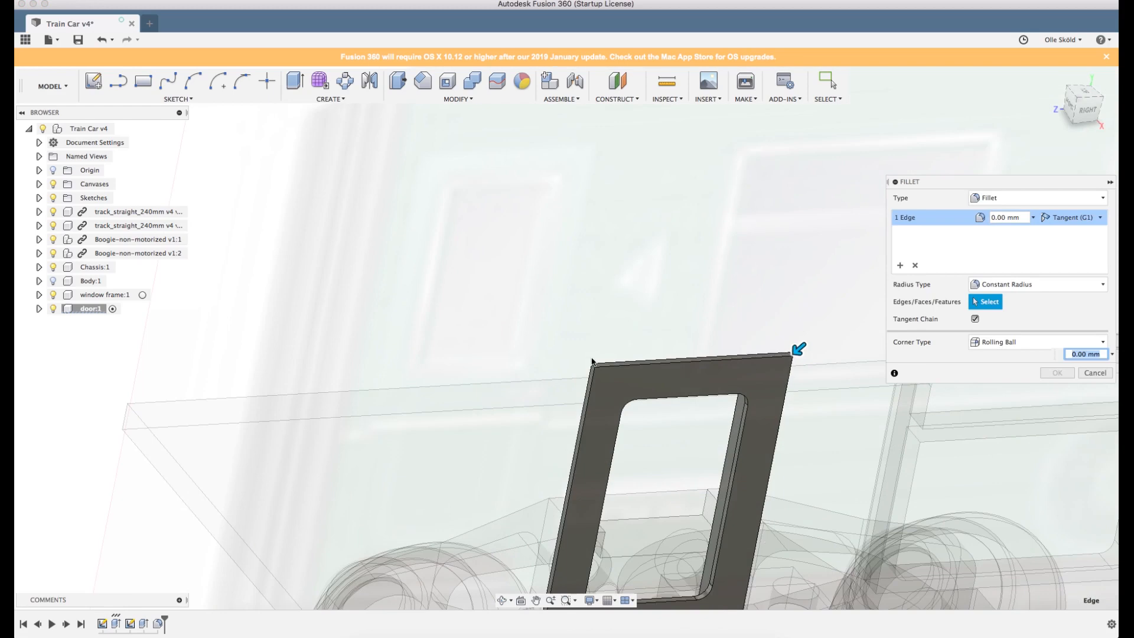
pyautogui.scroll(4, 592, 361)
pyautogui.click(579, 379)
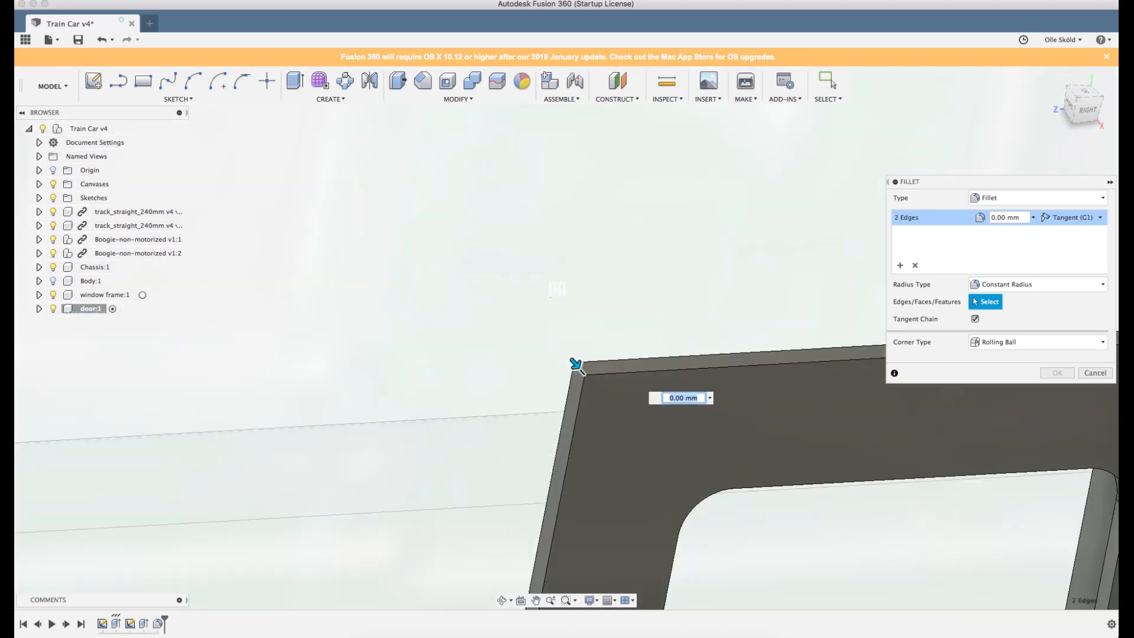
# Add the two lower outer corner edges of the door's front plate to the fillet selection.
pyautogui.scroll(-5, 558, 281)
pyautogui.scroll(-5, 557, 281)
pyautogui.keyDown('shift'); pyautogui.moveTo(632, 322); pyautogui.dragTo(606, 253, button='middle'); pyautogui.keyUp('shift')
pyautogui.scroll(8, 564, 221)
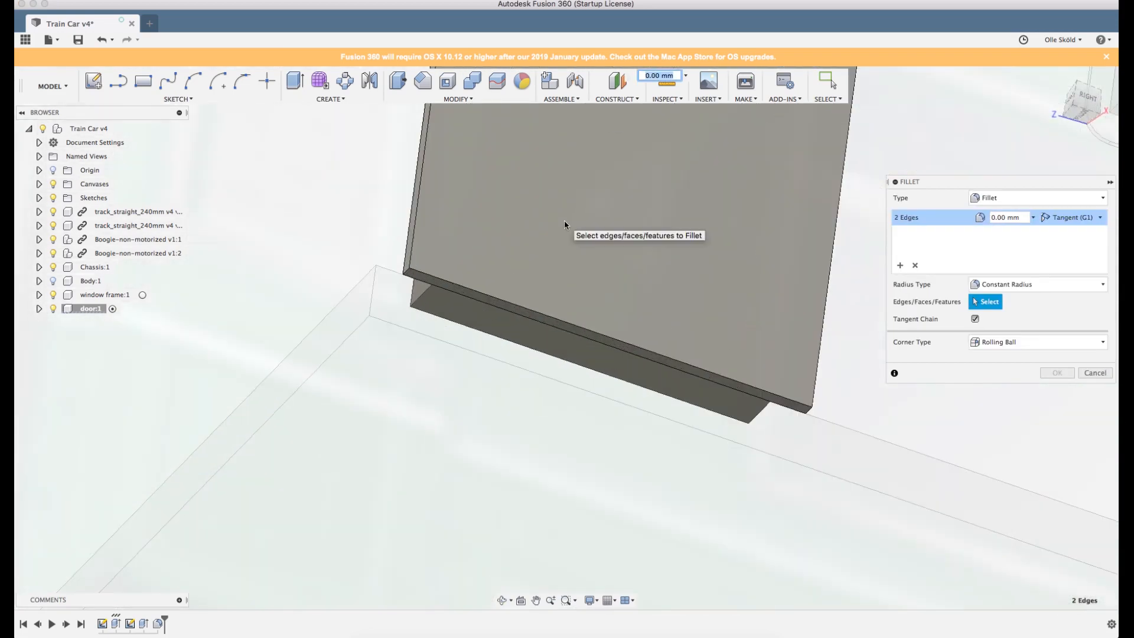
pyautogui.scroll(2, 402, 274)
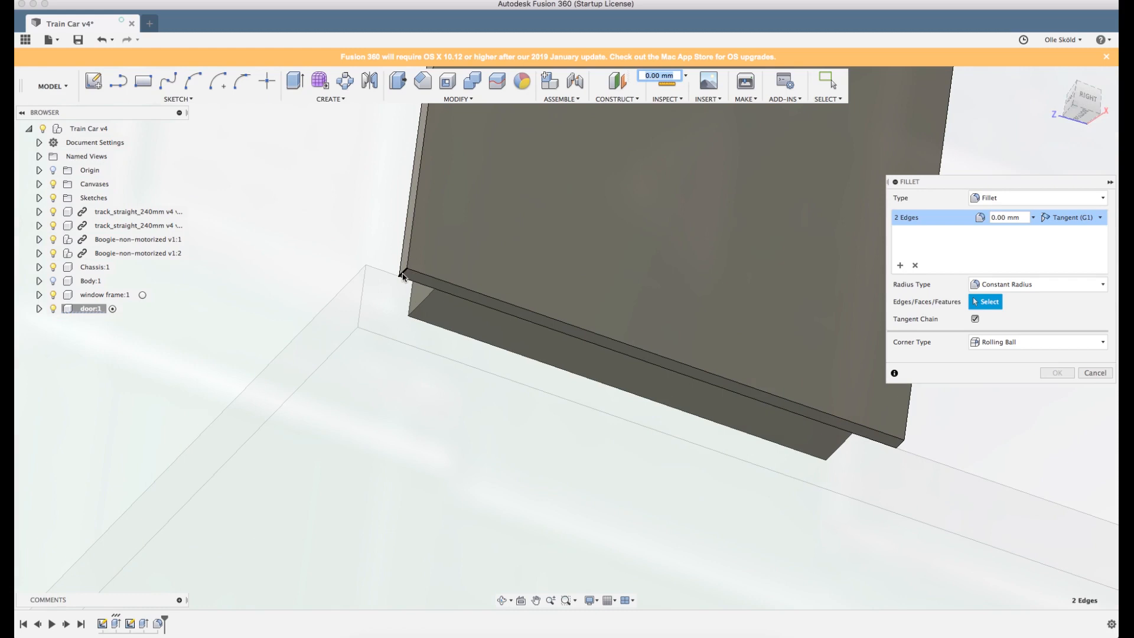
pyautogui.click(404, 273)
pyautogui.click(895, 446)
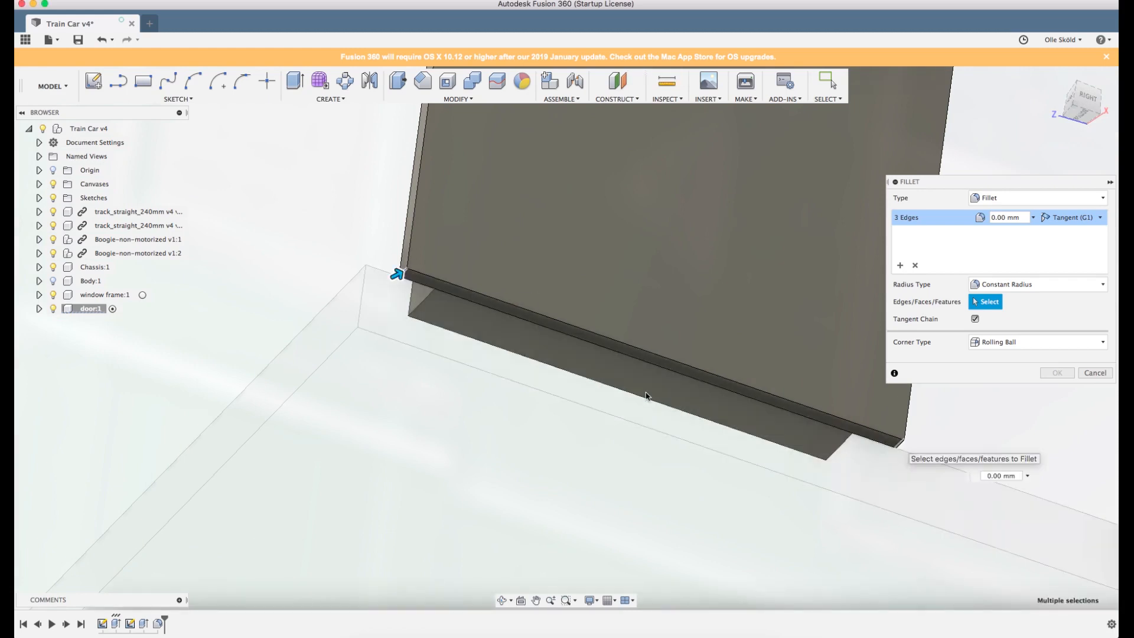
# Fillet the four outer corners of the door's front plate with a 1.5 mm radius.
pyautogui.scroll(-3, 540, 421)
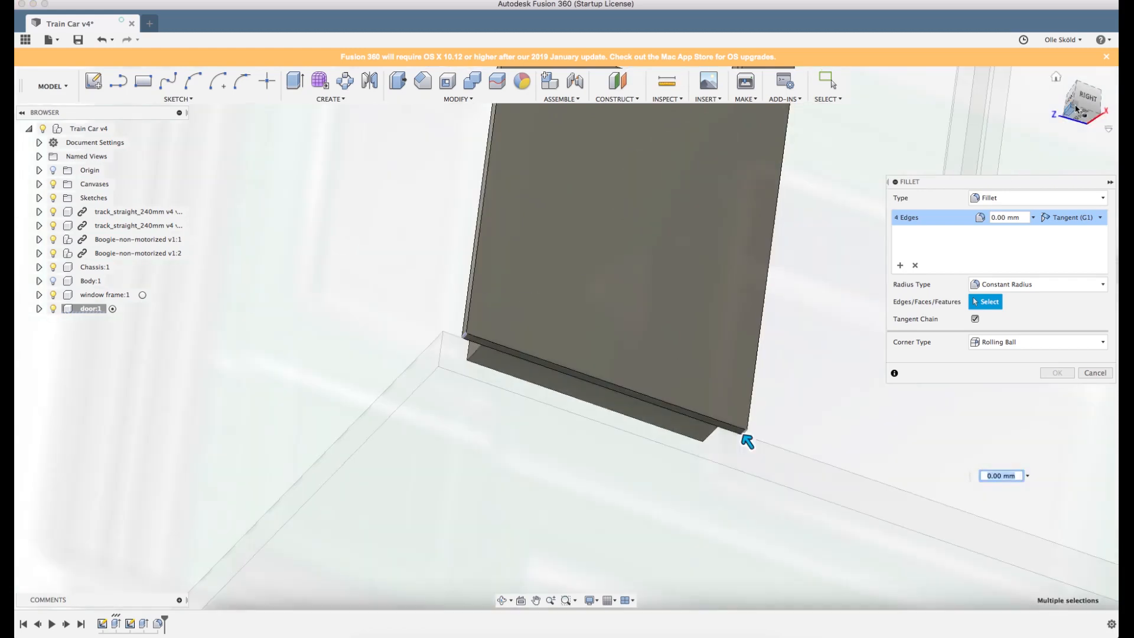
pyautogui.keyDown('shift'); pyautogui.moveTo(750, 373); pyautogui.dragTo(519, 487, button='middle'); pyautogui.keyUp('shift')
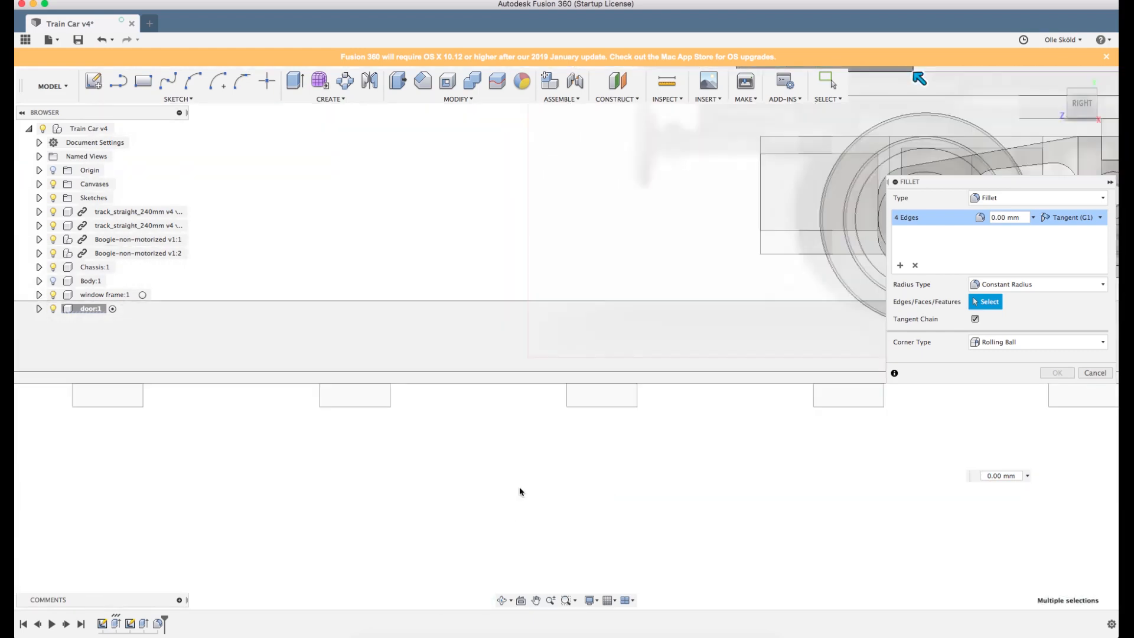
pyautogui.scroll(-5, 511, 484)
pyautogui.scroll(3, 676, 275)
pyautogui.scroll(2, 635, 284)
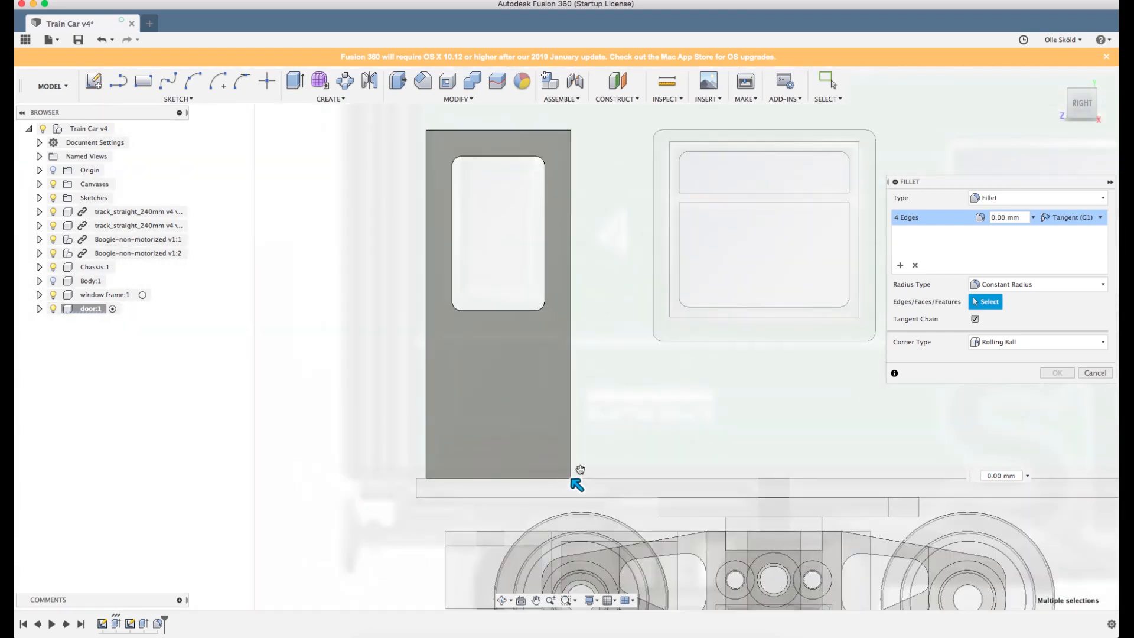
pyautogui.moveTo(577, 483); pyautogui.dragTo(573, 478)
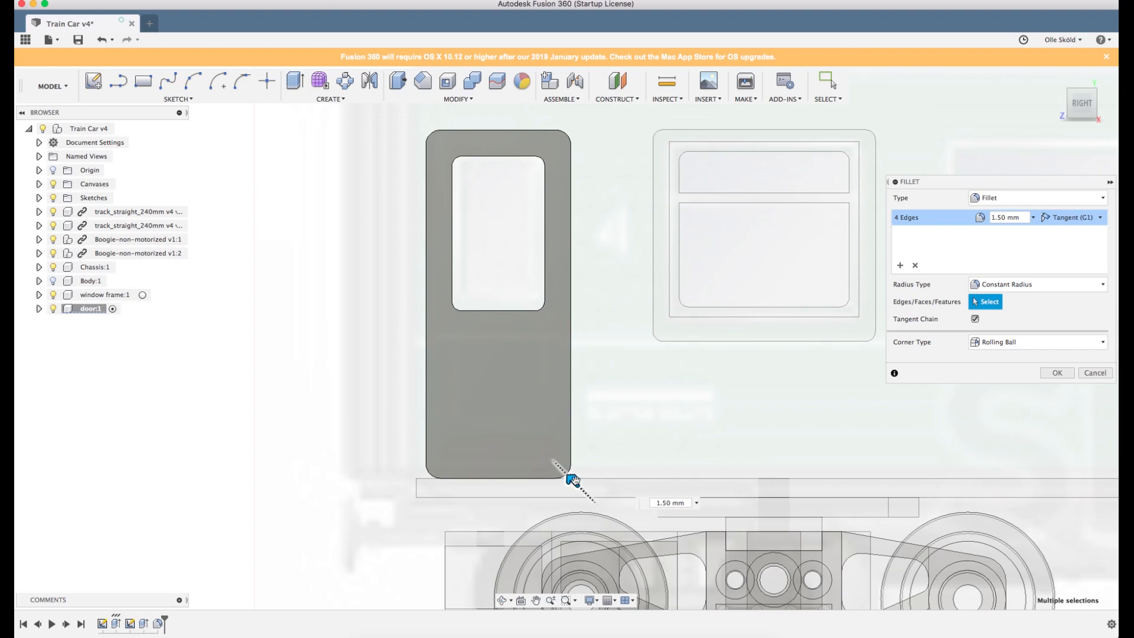
pyautogui.scroll(-5, 576, 472)
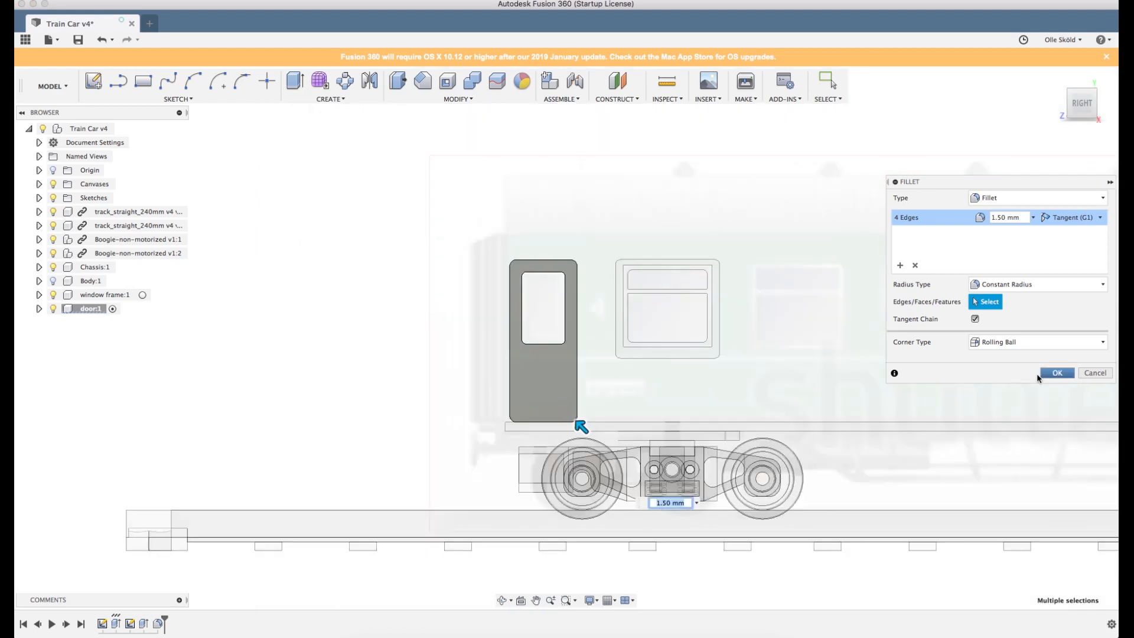
pyautogui.click(1042, 373)
# Activate the top-level Train Car assembly with the whole car in view.
pyautogui.scroll(-3, 741, 236)
pyautogui.keyDown('shift'); pyautogui.moveTo(741, 240); pyautogui.dragTo(764, 235, button='middle'); pyautogui.keyUp('shift')
pyautogui.scroll(-4, 551, 319)
pyautogui.scroll(4, 775, 244)
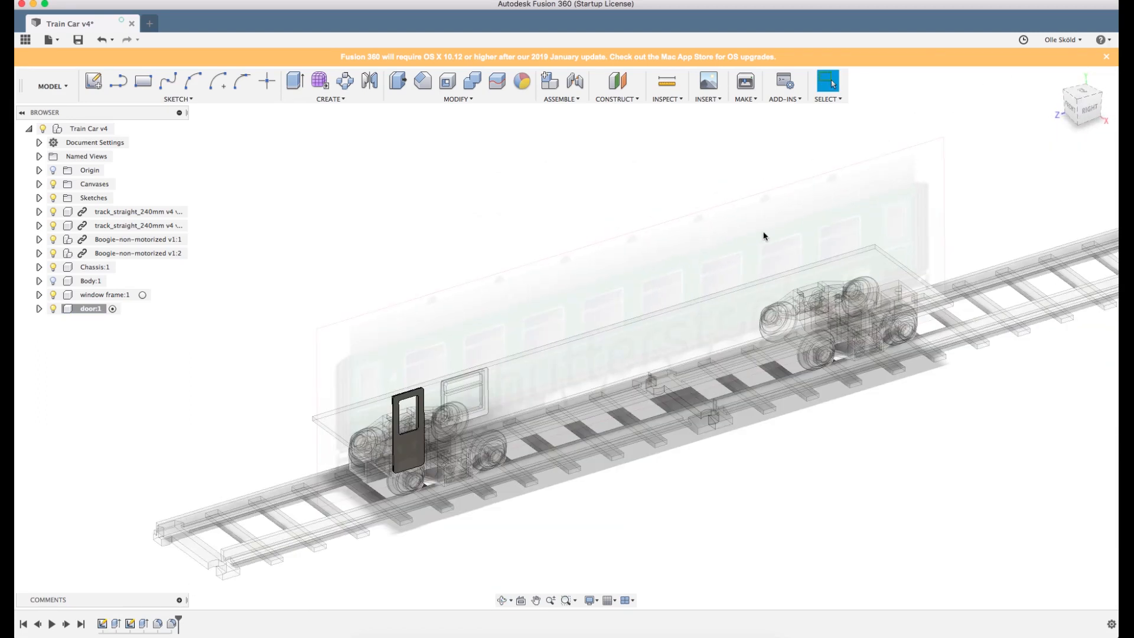
pyautogui.doubleClick(90, 128)
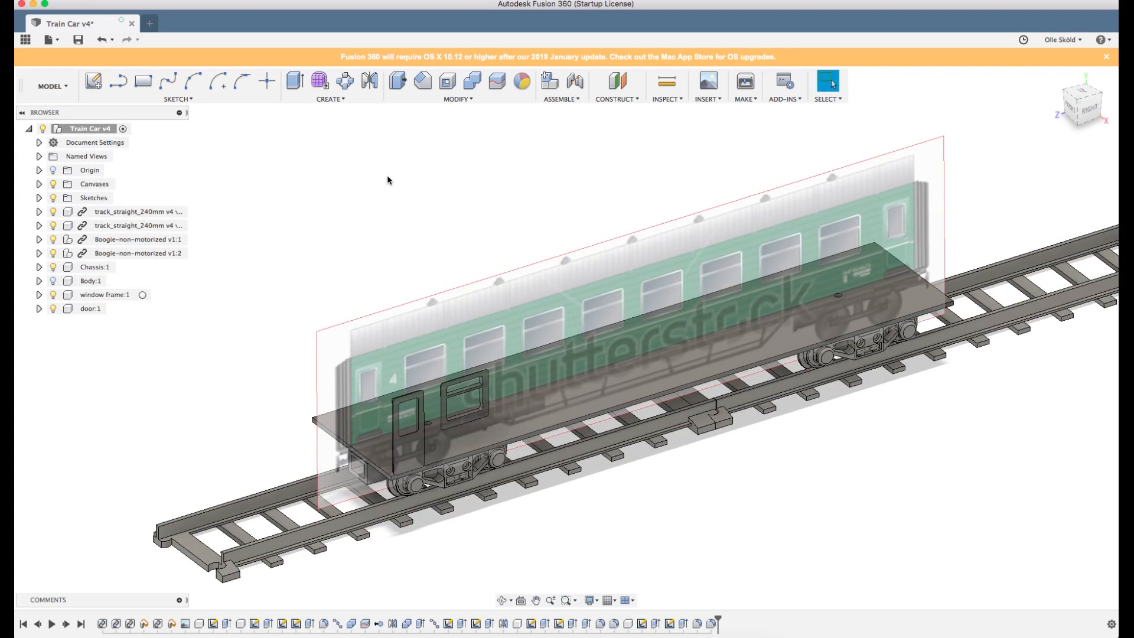
# Show the Body component and hide the reference canvases to inspect the assembled car.
pyautogui.click(52, 281)
pyautogui.keyDown('shift'); pyautogui.moveTo(410, 184); pyautogui.dragTo(399, 179, button='middle'); pyautogui.keyUp('shift')
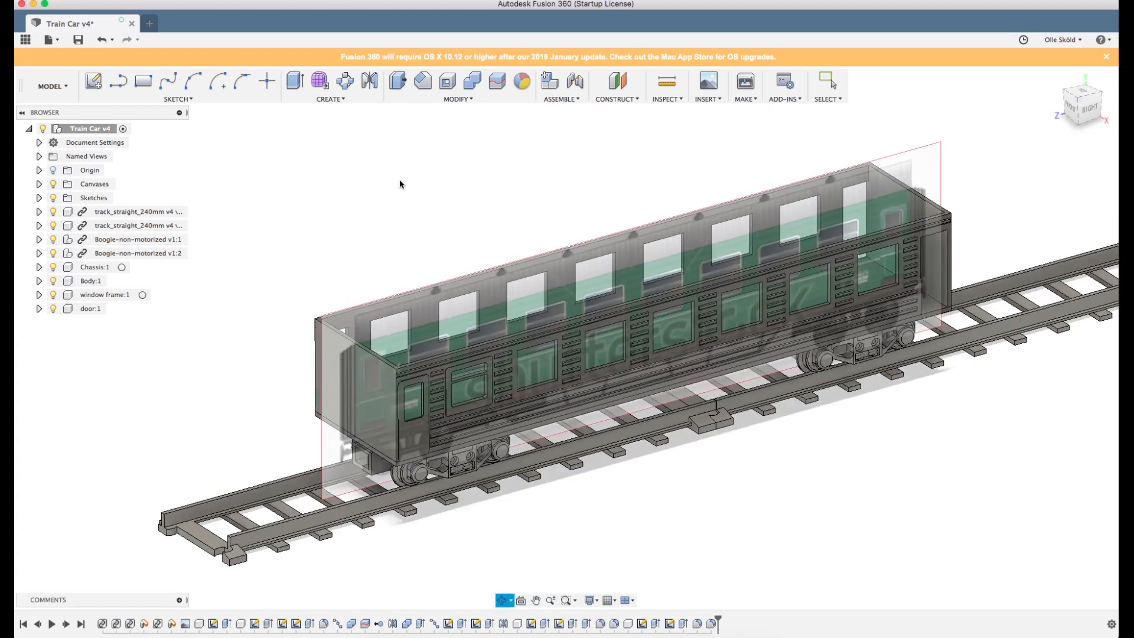
pyautogui.click(54, 184)
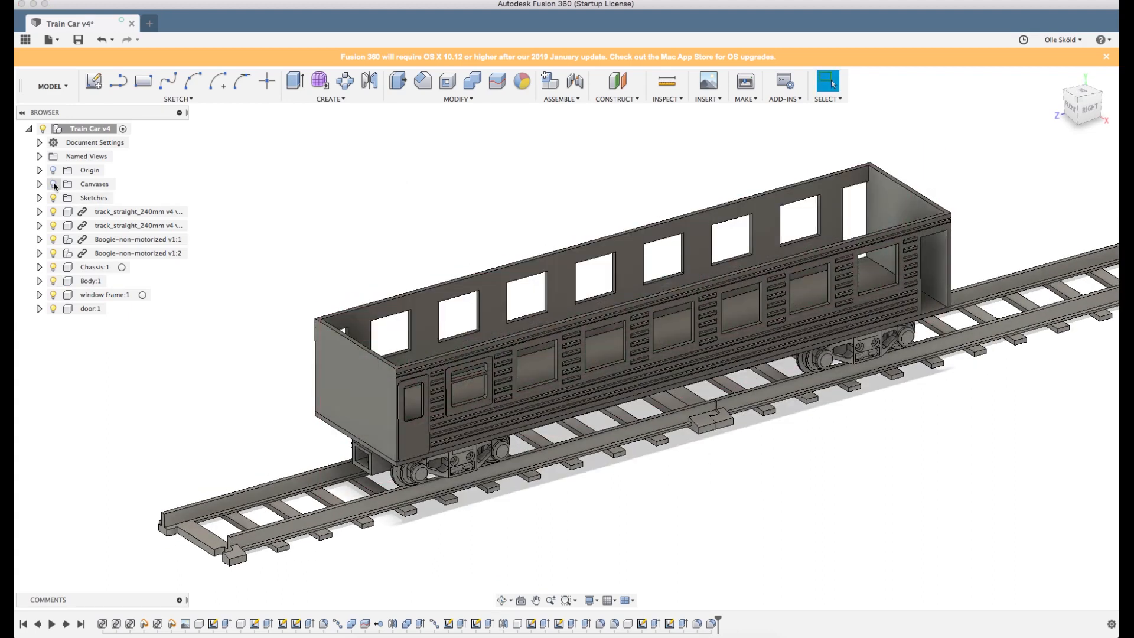
pyautogui.keyDown('shift'); pyautogui.moveTo(460, 202); pyautogui.dragTo(420, 236, button='middle'); pyautogui.keyUp('shift')
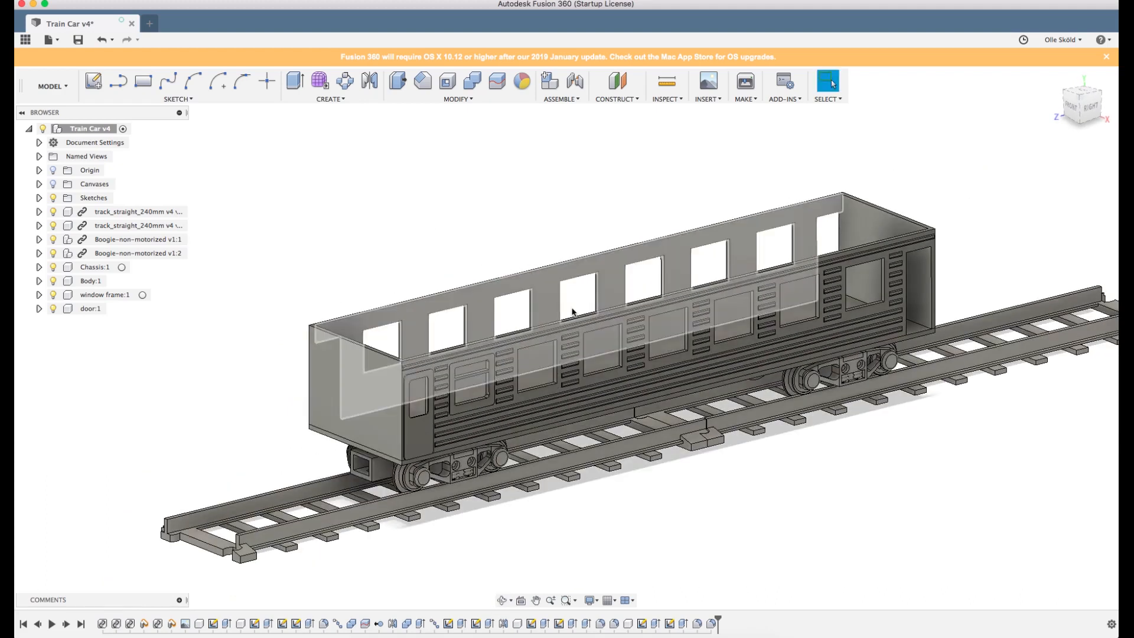
pyautogui.moveTo(1117, 636)
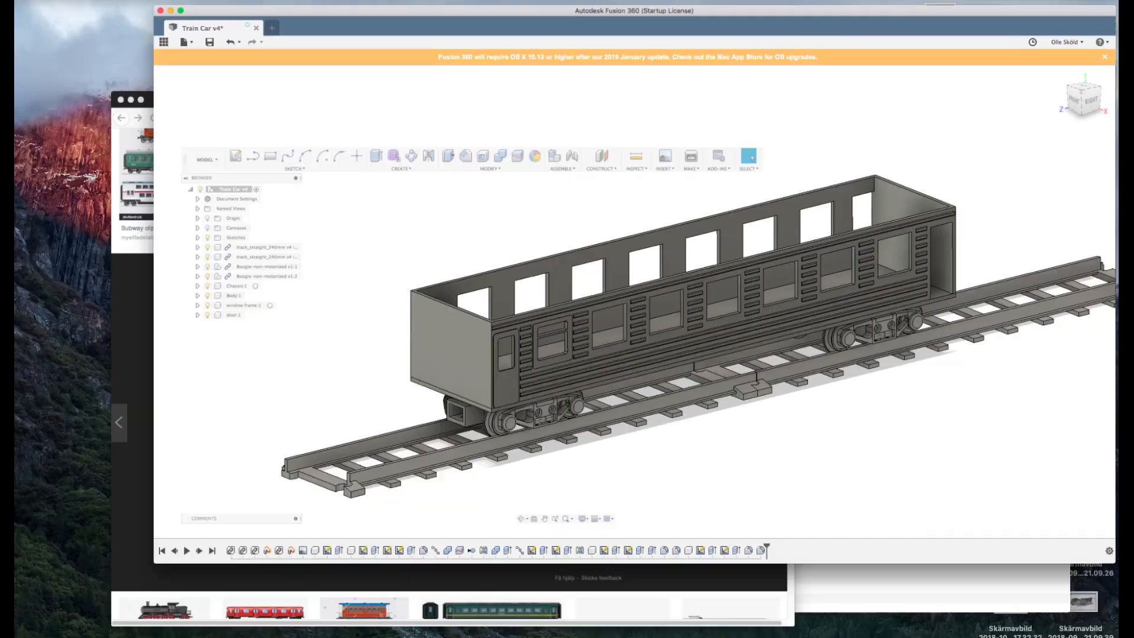
# Check the green passenger car reference image in the web browser and return to the Fusion 360 model.
pyautogui.click(251, 395)
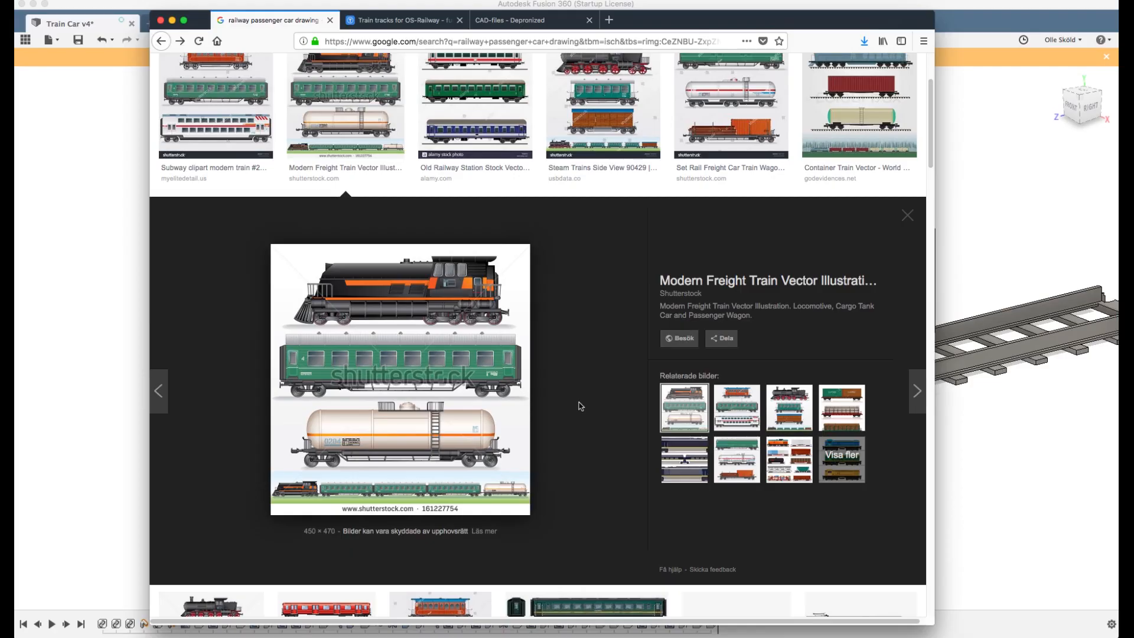
pyautogui.hotkey('ctrl', 'Up')
pyautogui.click(732, 291)
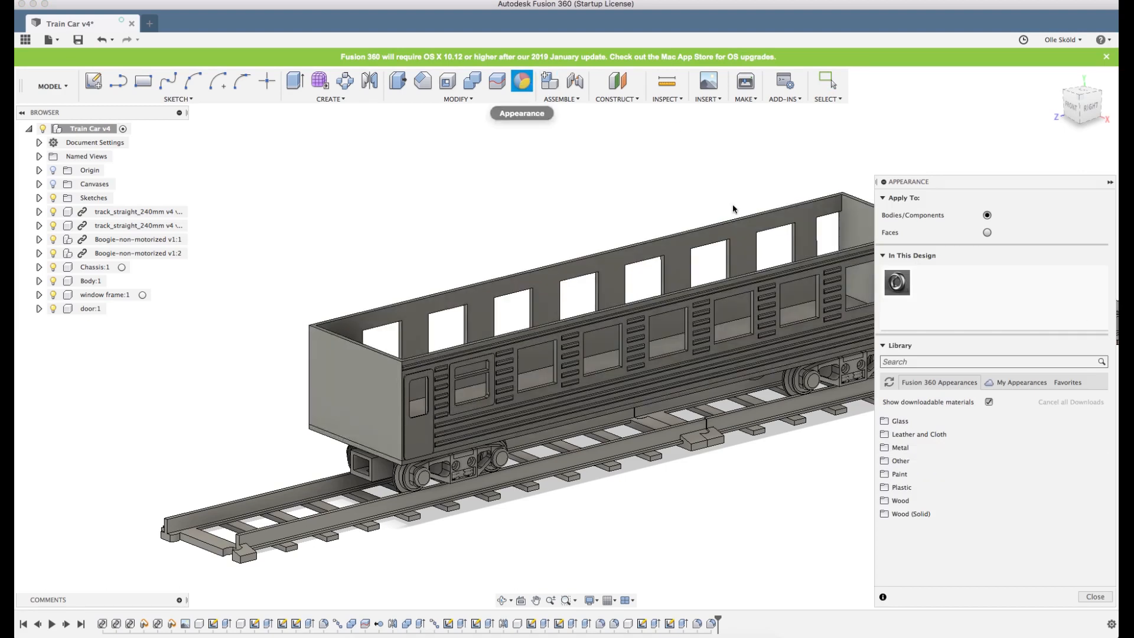
# Apply the opaque Plastic - Glossy (Green) appearance to the train car's body.
pyautogui.click(885, 489)
pyautogui.click(885, 490)
pyautogui.click(885, 488)
pyautogui.click(885, 474)
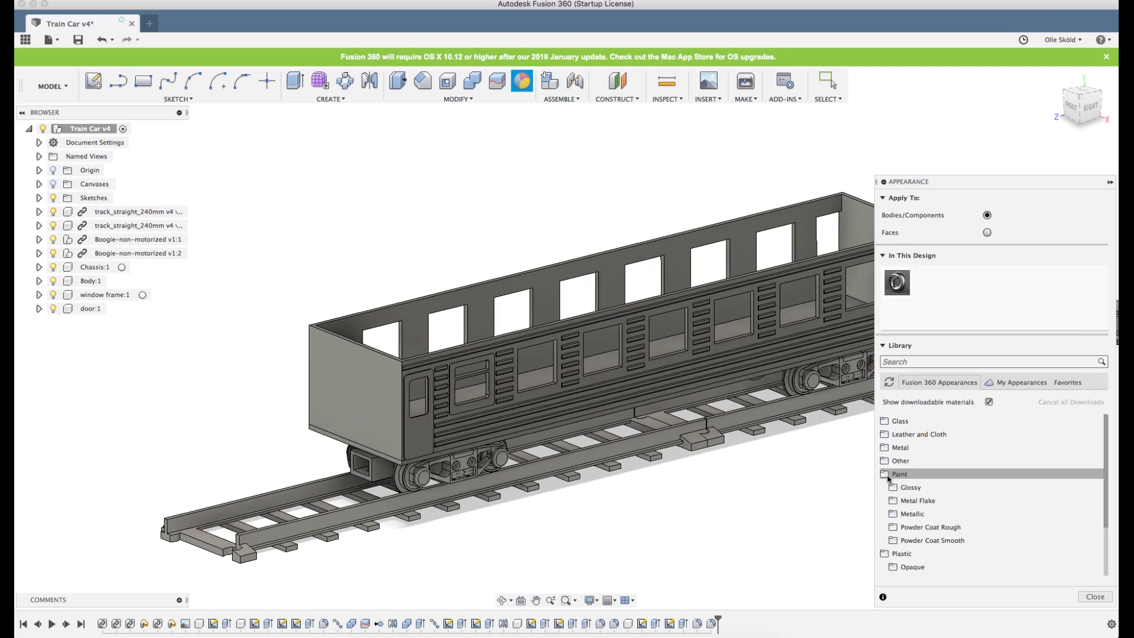
pyautogui.scroll(-5, 922, 514)
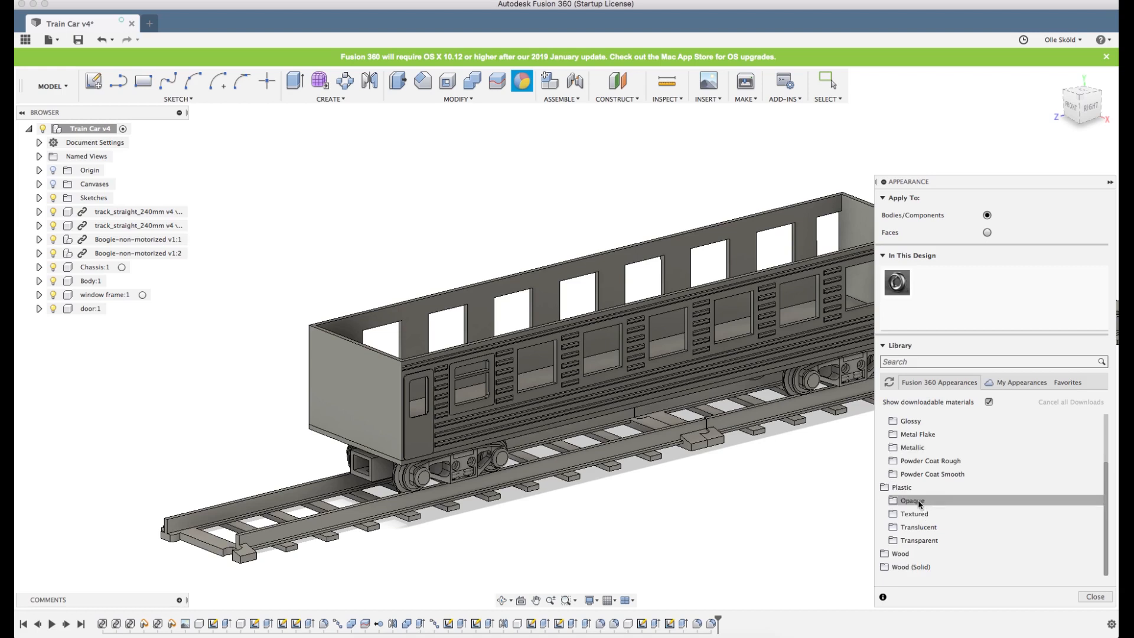
pyautogui.click(913, 501)
pyautogui.scroll(-3, 930, 449)
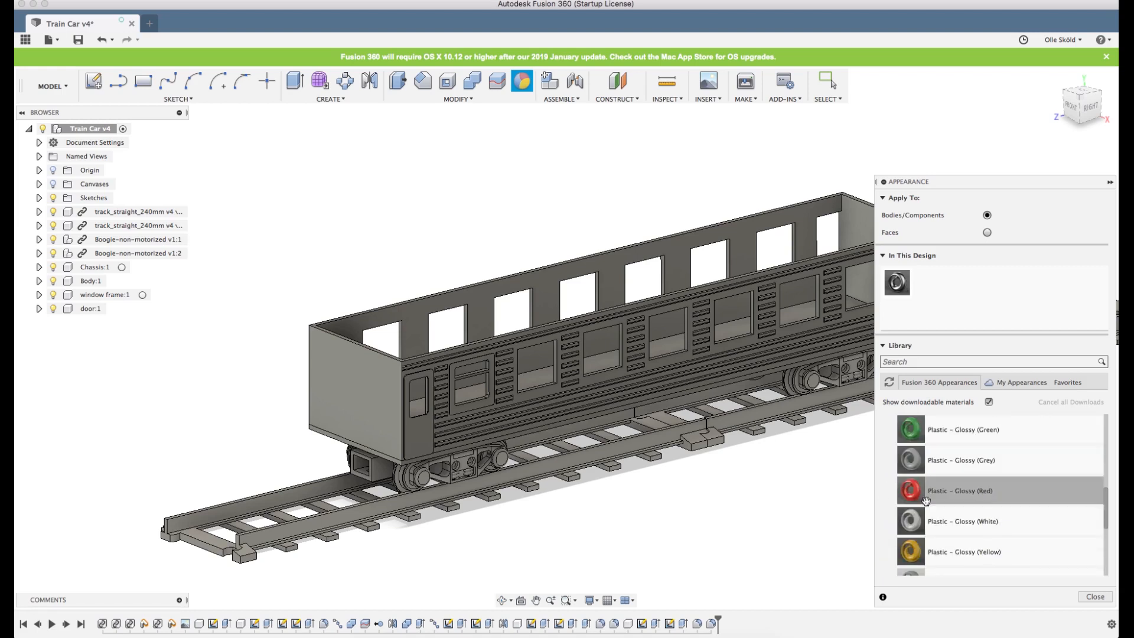
pyautogui.scroll(3, 930, 432)
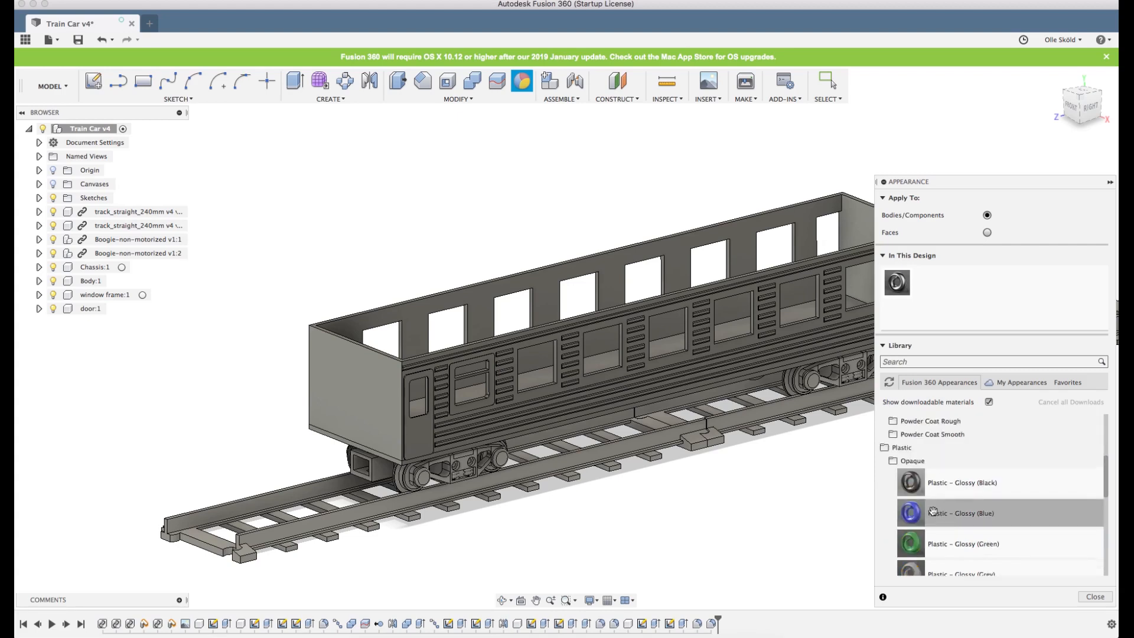
pyautogui.moveTo(934, 546); pyautogui.dragTo(757, 353)
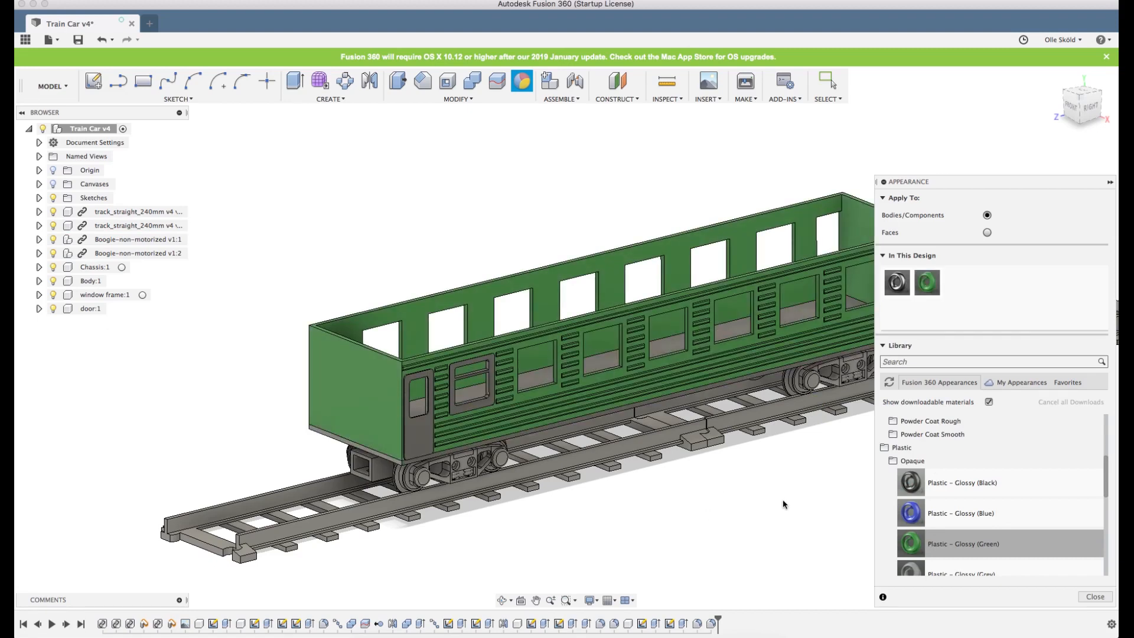
# Apply the Plastic - Glossy (Black) appearance to the chassis under the green body and finish editing appearances.
pyautogui.scroll(-3, 945, 472)
pyautogui.scroll(2, 945, 455)
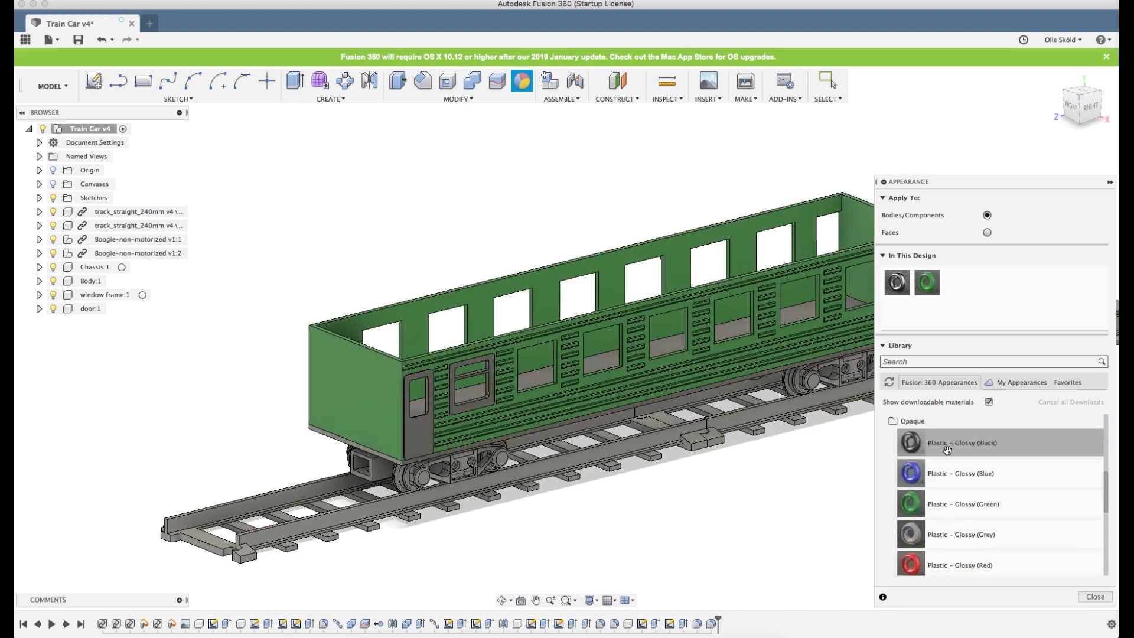
pyautogui.moveTo(956, 445); pyautogui.dragTo(738, 384)
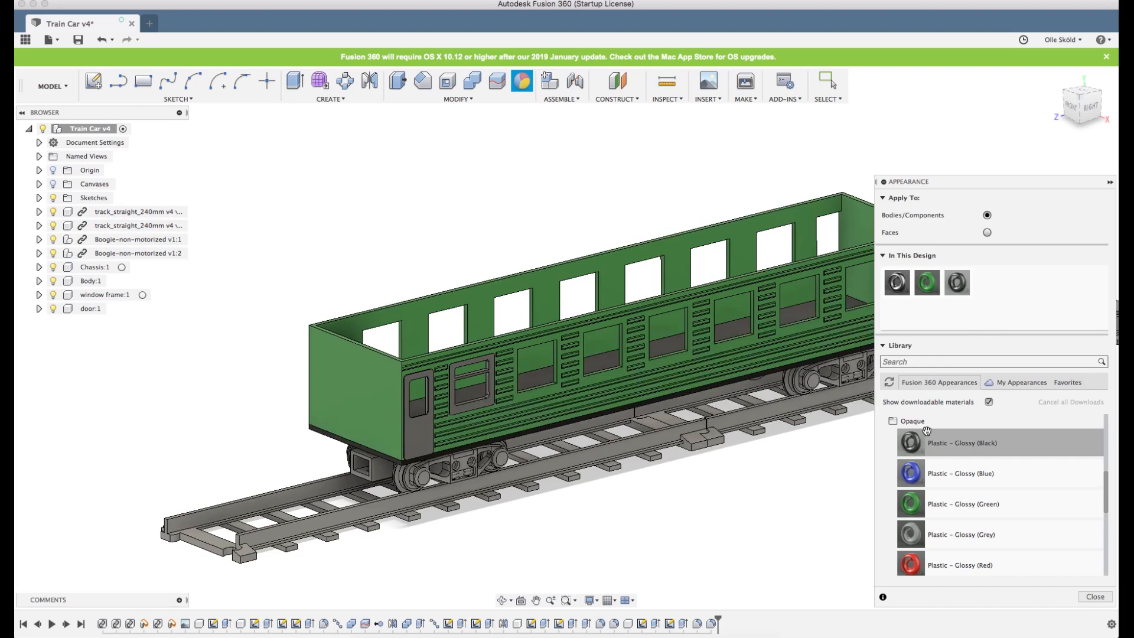
pyautogui.moveTo(899, 426); pyautogui.dragTo(817, 381)
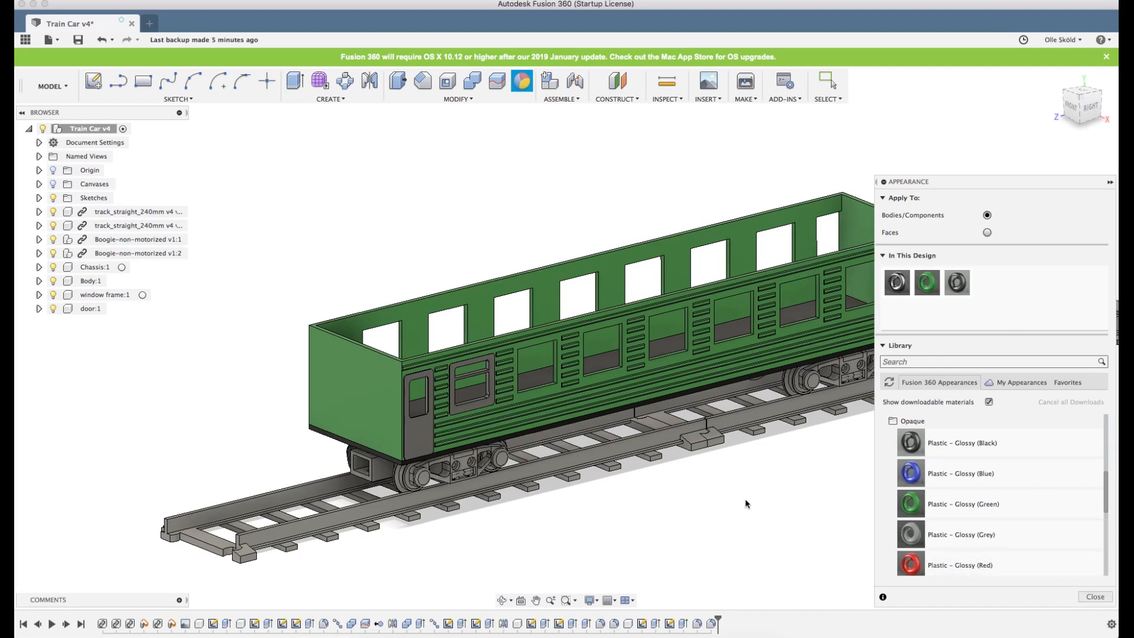
pyautogui.click(1095, 596)
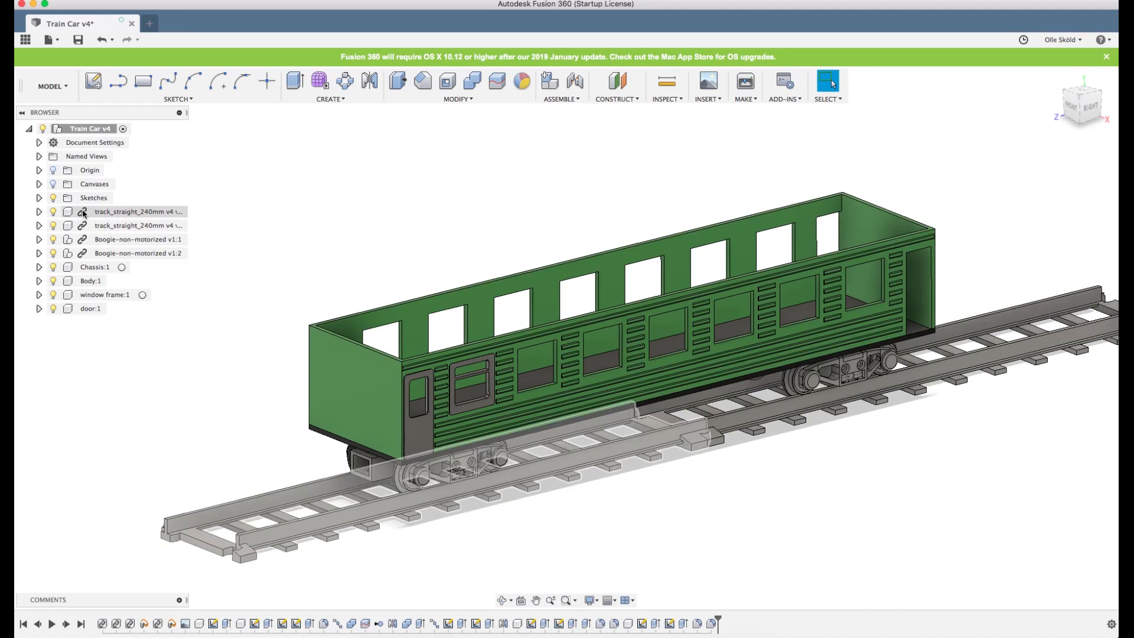
# Examine the source files of the linked boogie and track components in the project's Youtube folder.
pyautogui.click(33, 44)
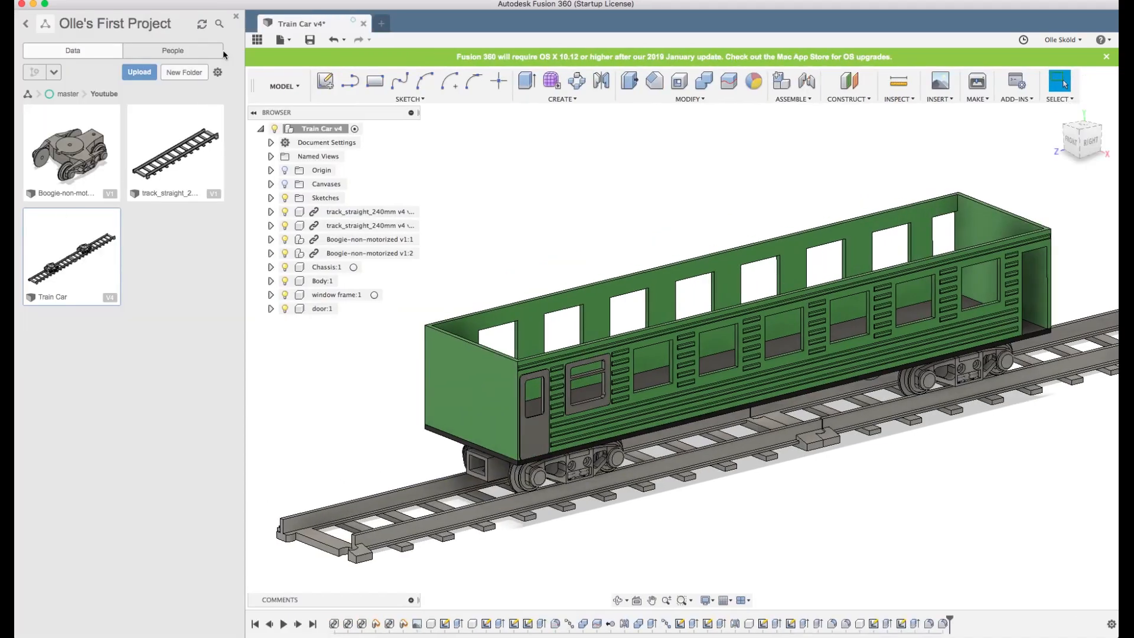
pyautogui.click(235, 16)
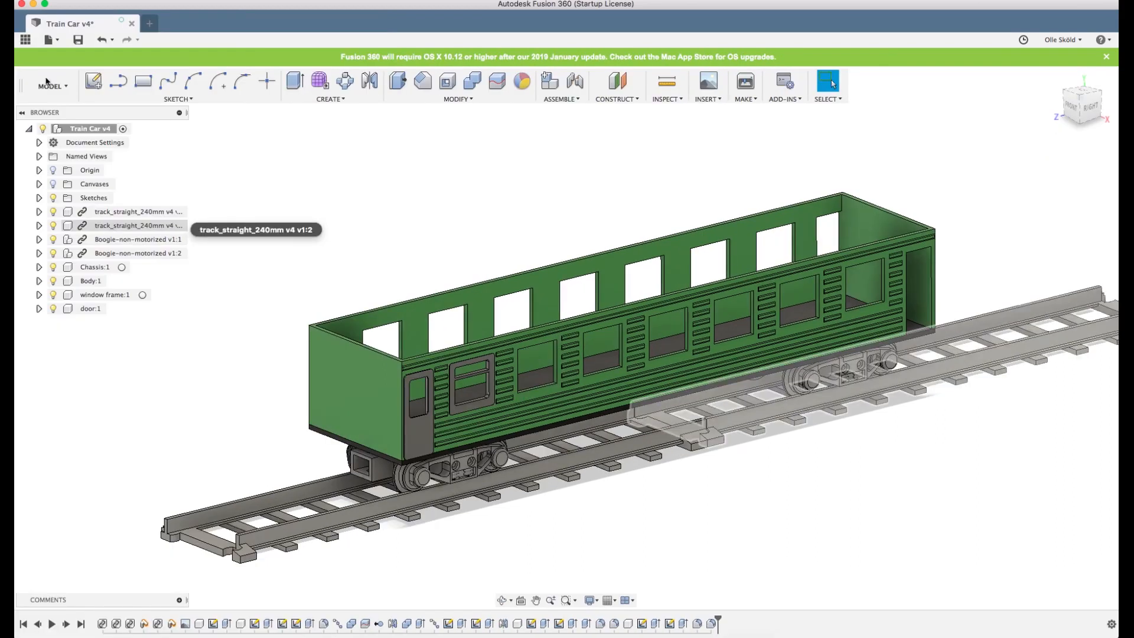
pyautogui.click(26, 40)
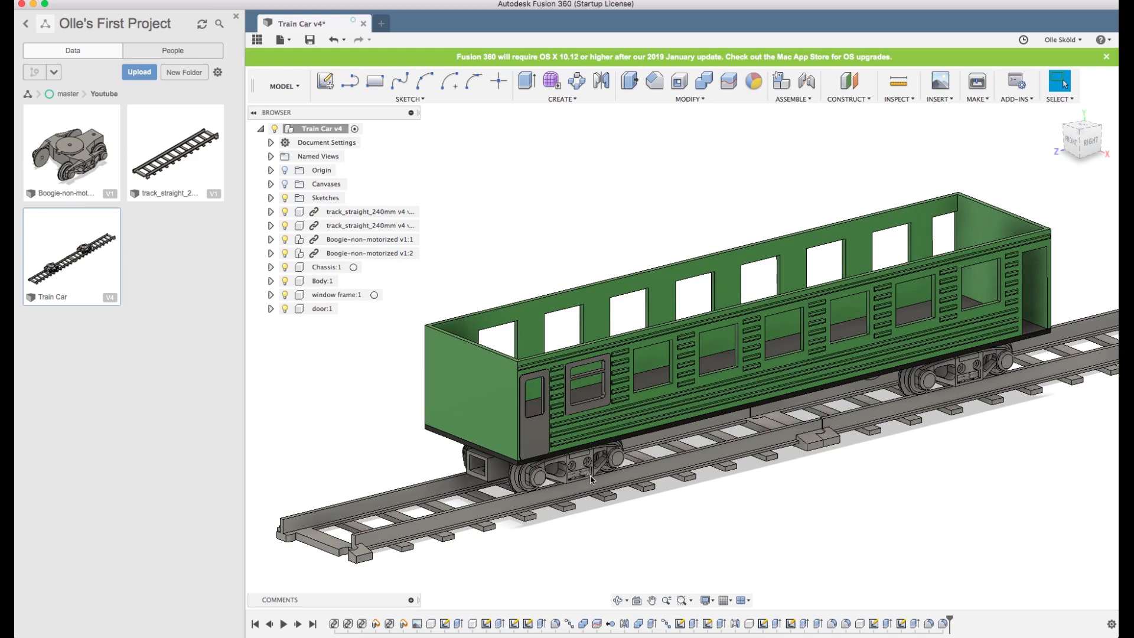
pyautogui.click(256, 40)
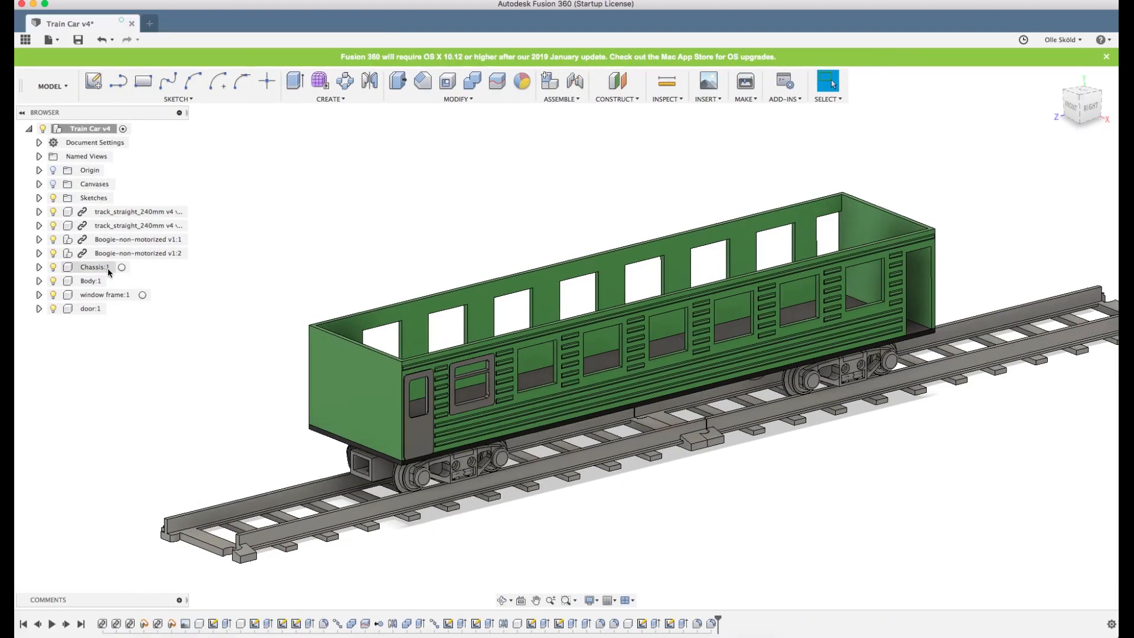
# Try to hide Body1 inside the first track_straight_240mm component.
pyautogui.click(39, 211)
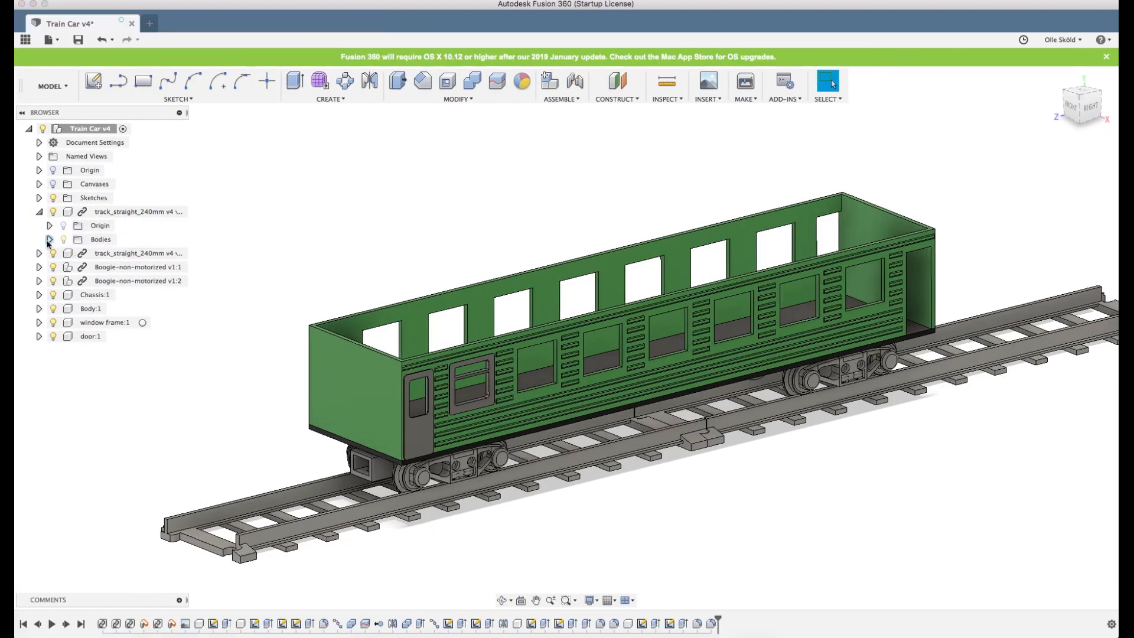
pyautogui.click(49, 239)
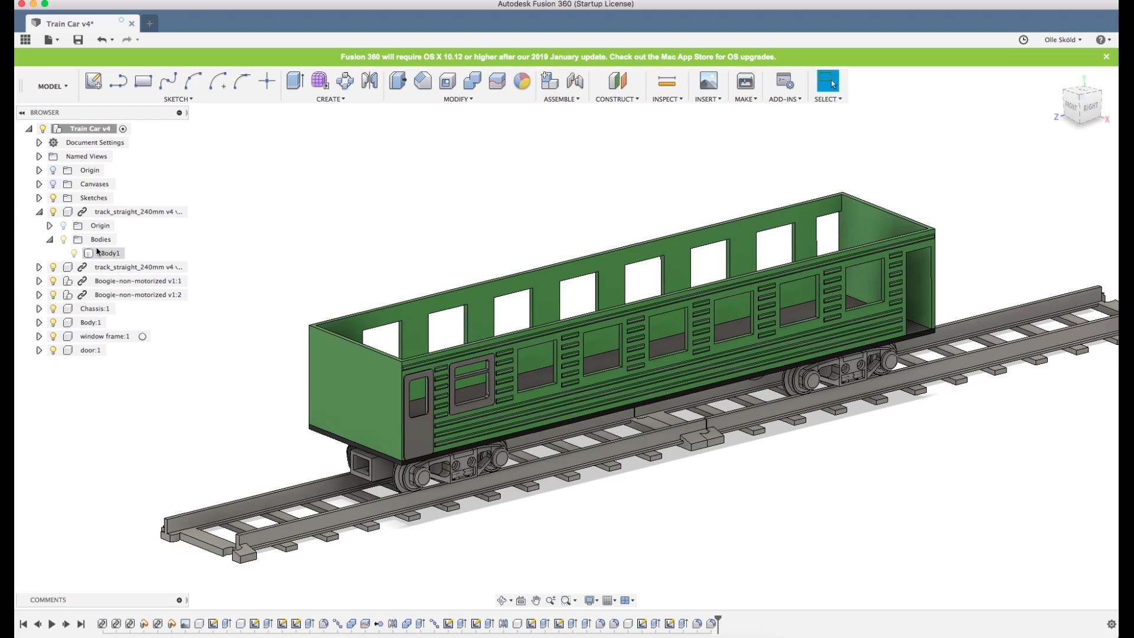
pyautogui.click(50, 240)
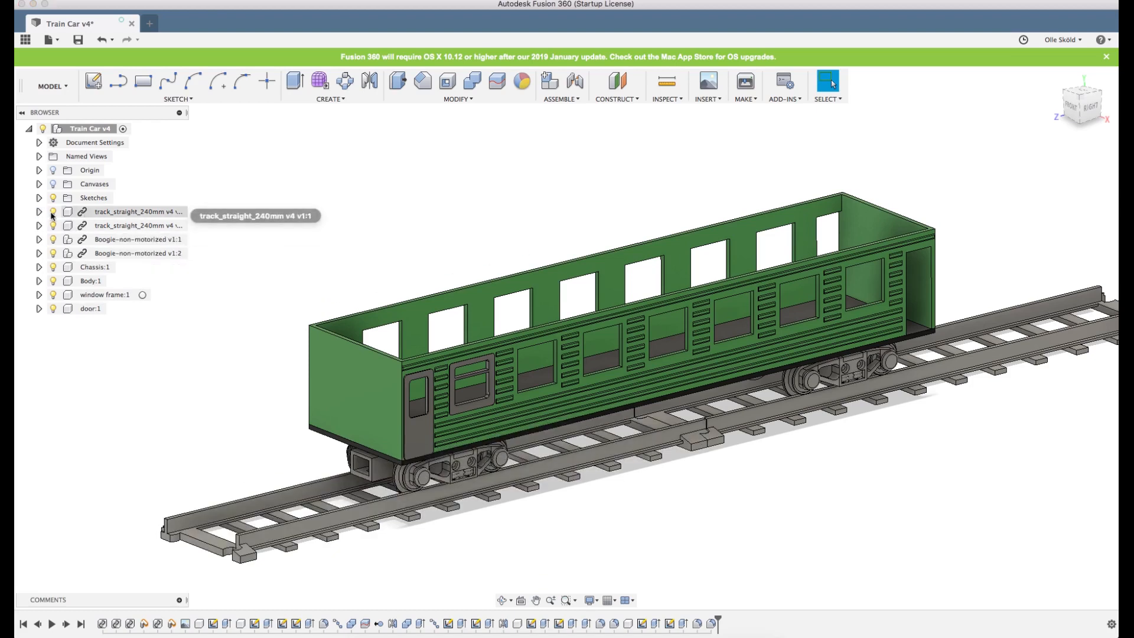
pyautogui.click(50, 239)
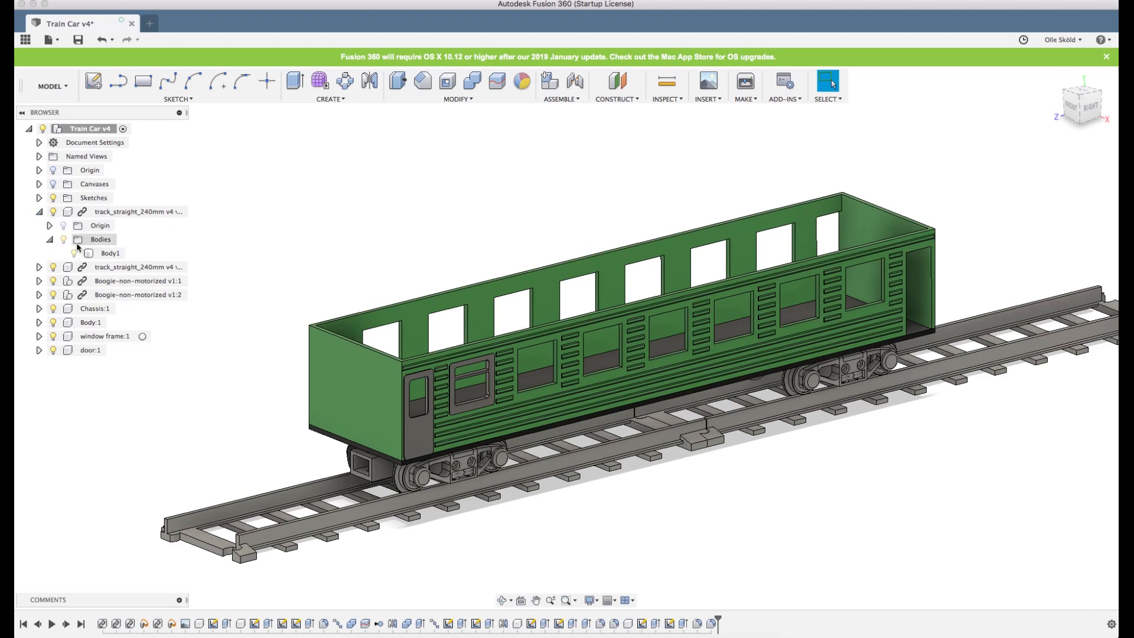
pyautogui.click(74, 253)
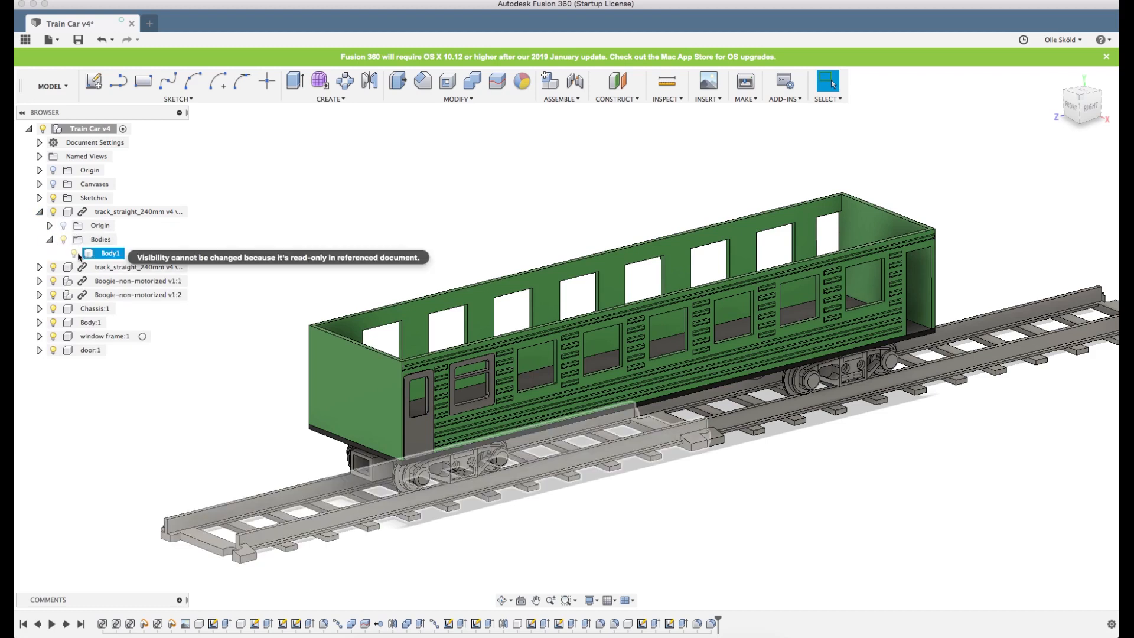
pyautogui.click(50, 239)
pyautogui.click(39, 211)
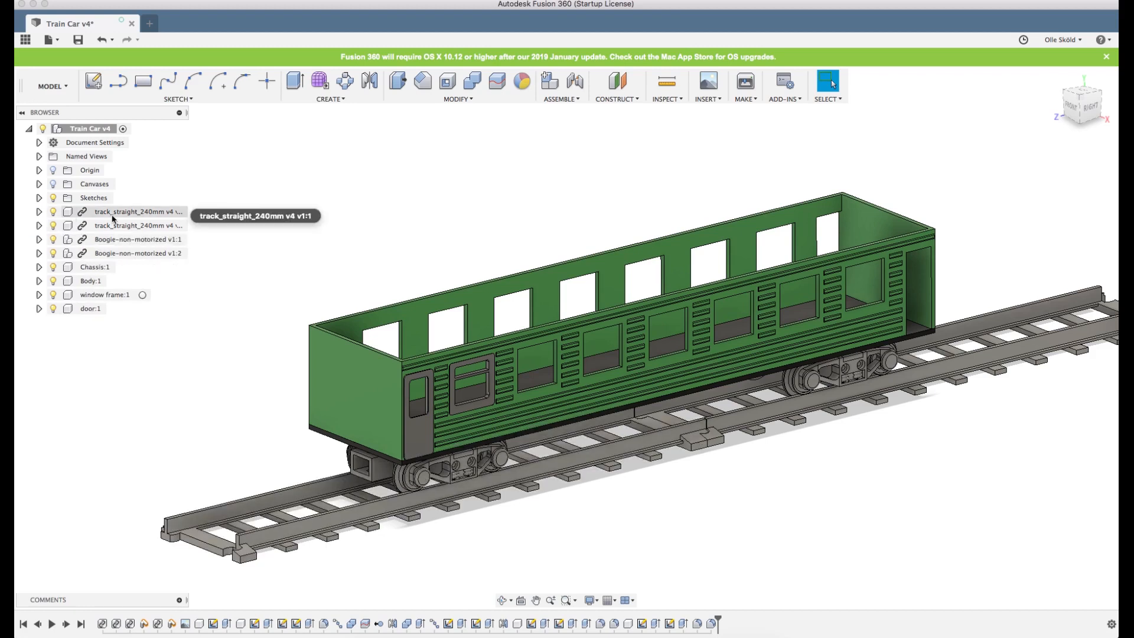
# Break the link of the first Boogie-non-motorized component to its source document.
pyautogui.rightClick(132, 211)
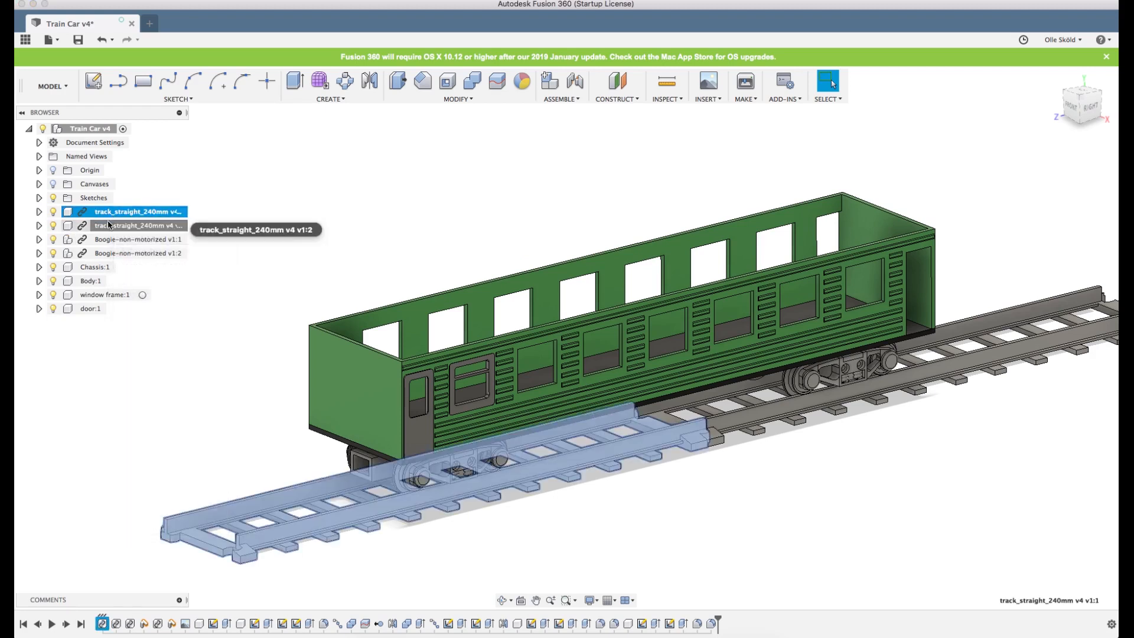
pyautogui.click(102, 239)
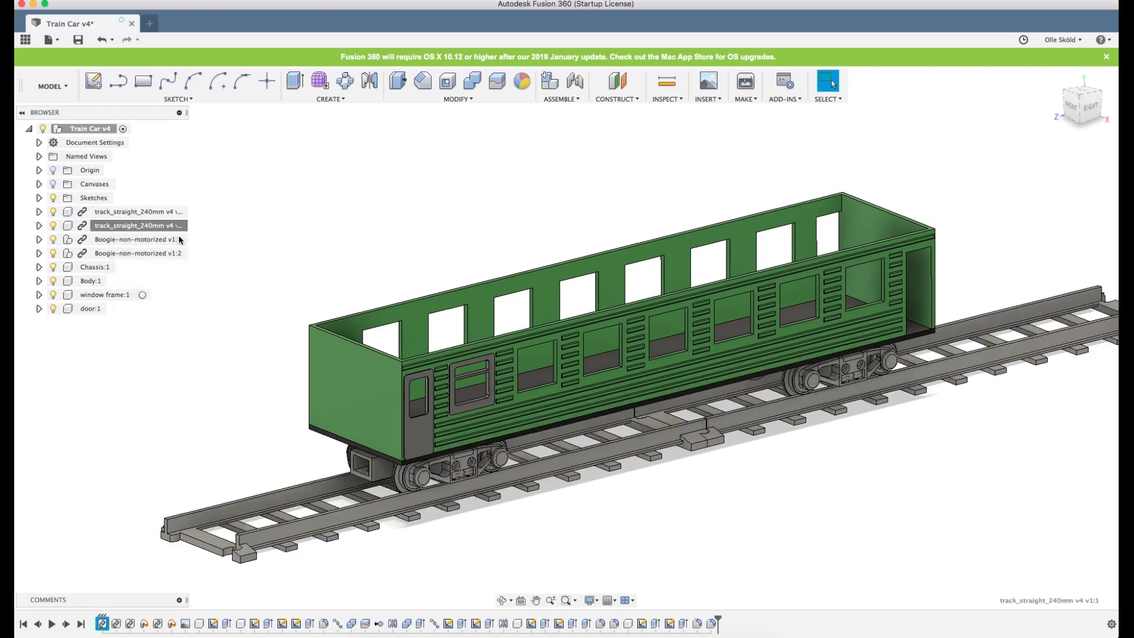
pyautogui.rightClick(102, 240)
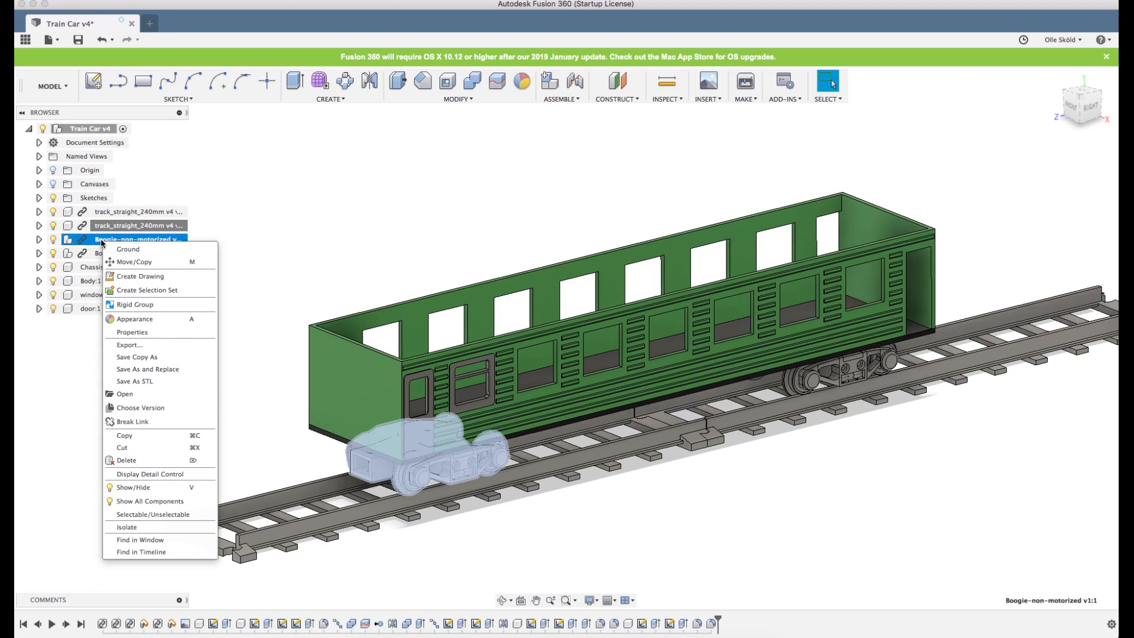
pyautogui.click(137, 422)
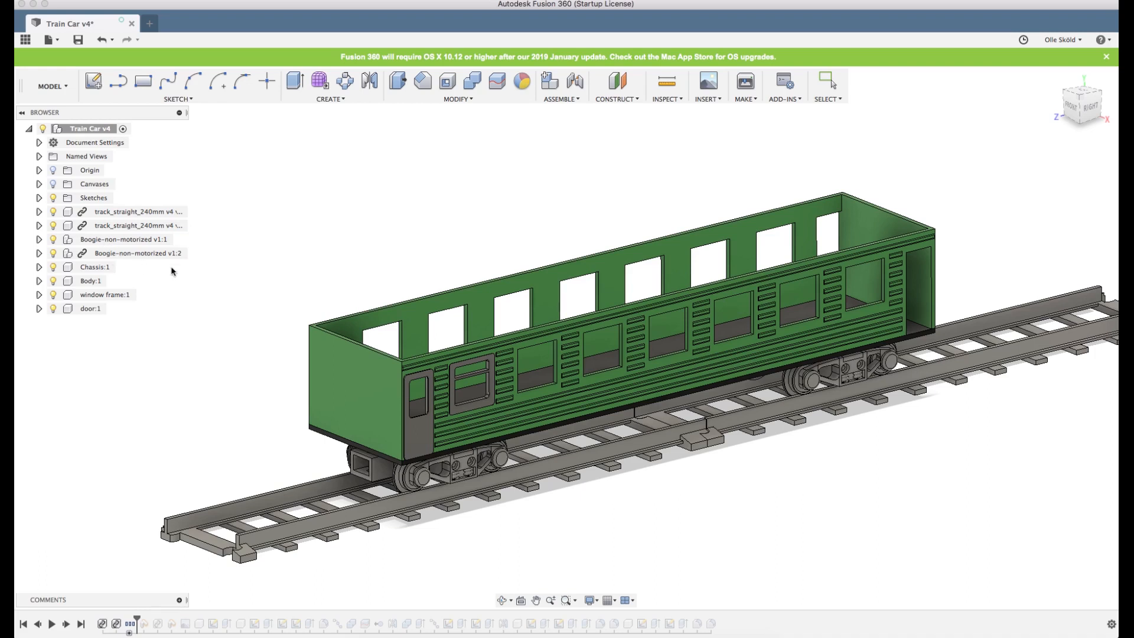
# Break the link of the second Boogie-non-motorized component to its source document.
pyautogui.click(113, 255)
pyautogui.rightClick(112, 257)
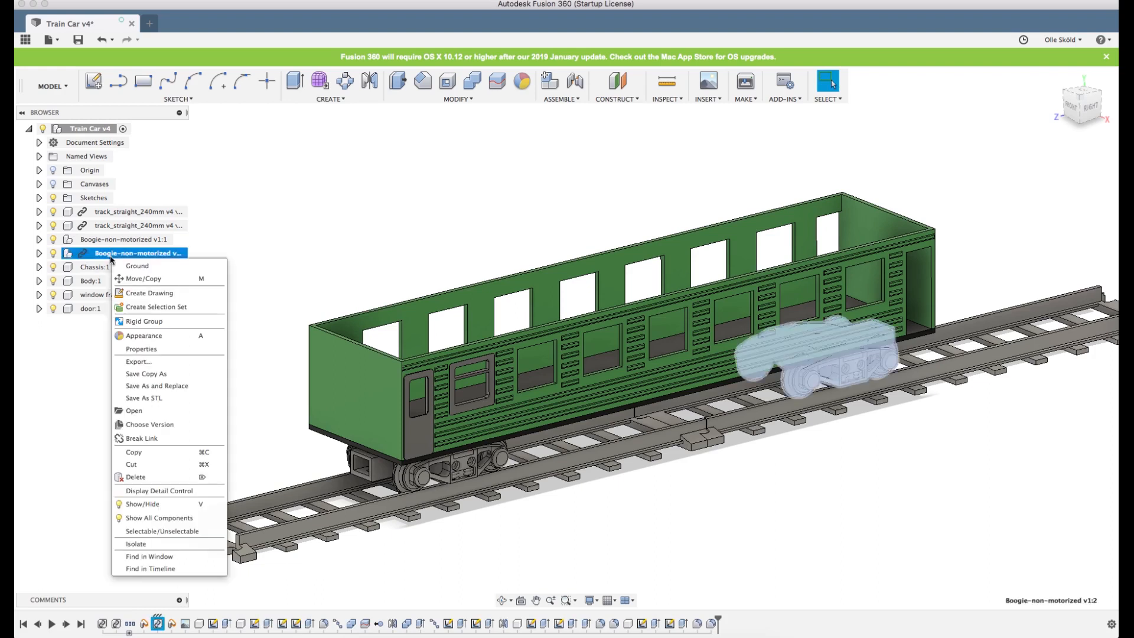
pyautogui.click(142, 440)
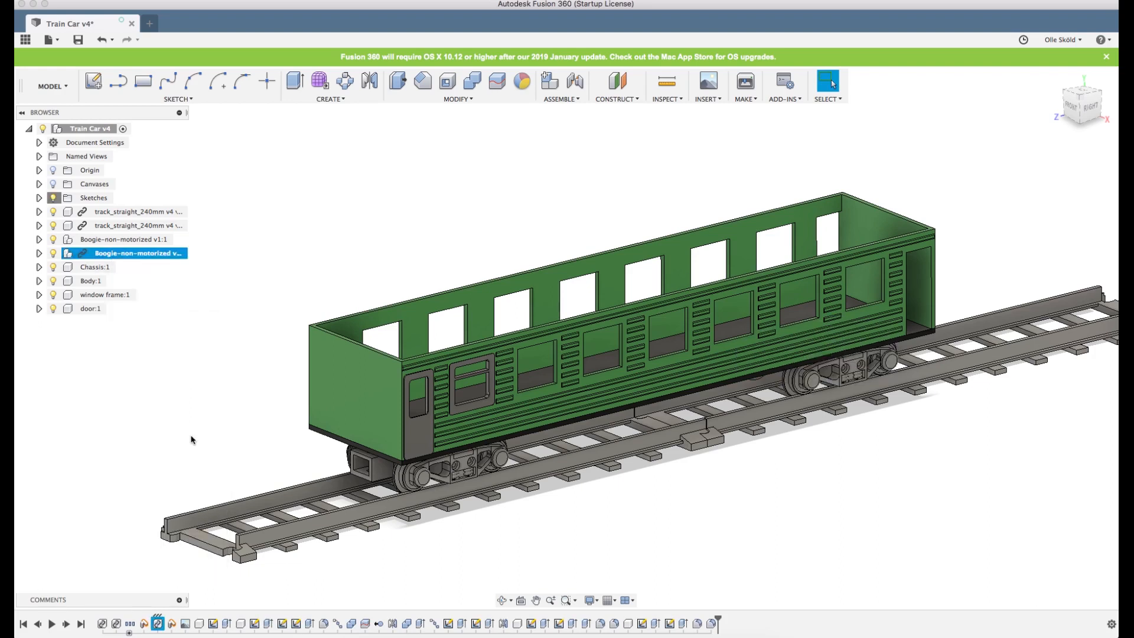
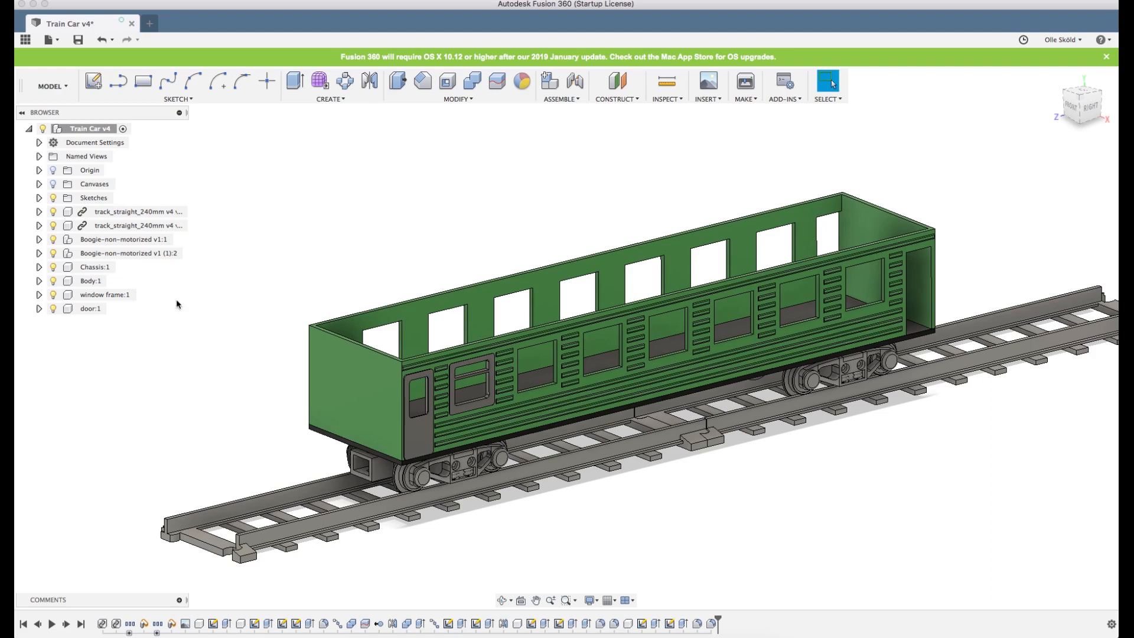
pyautogui.scroll(5, 447, 471)
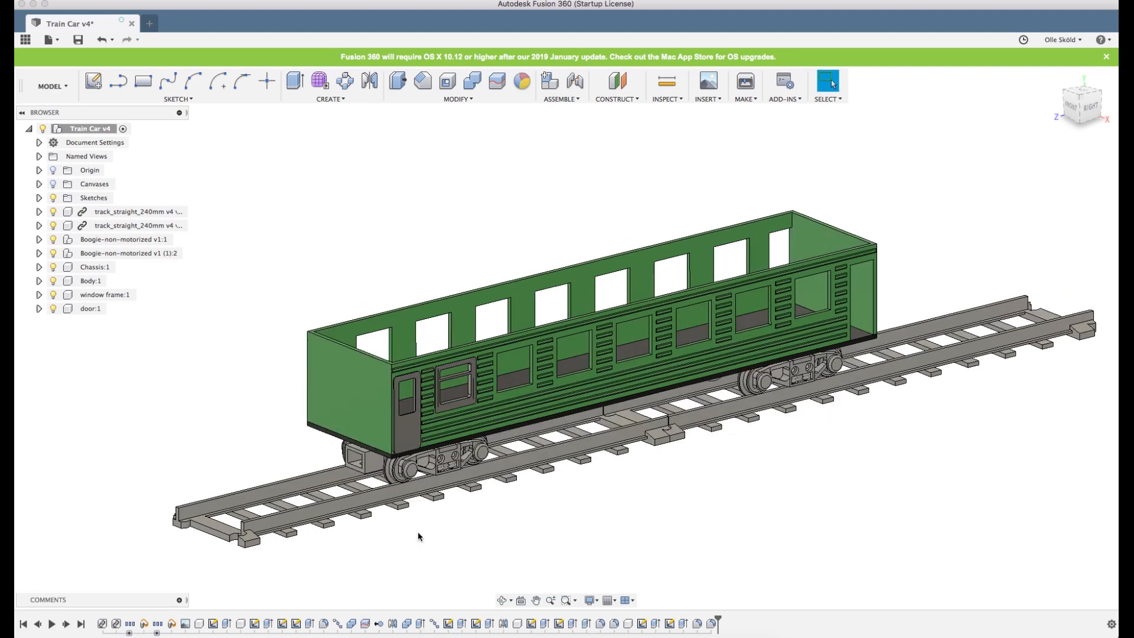
pyautogui.scroll(3, 447, 471)
pyautogui.scroll(3, 466, 461)
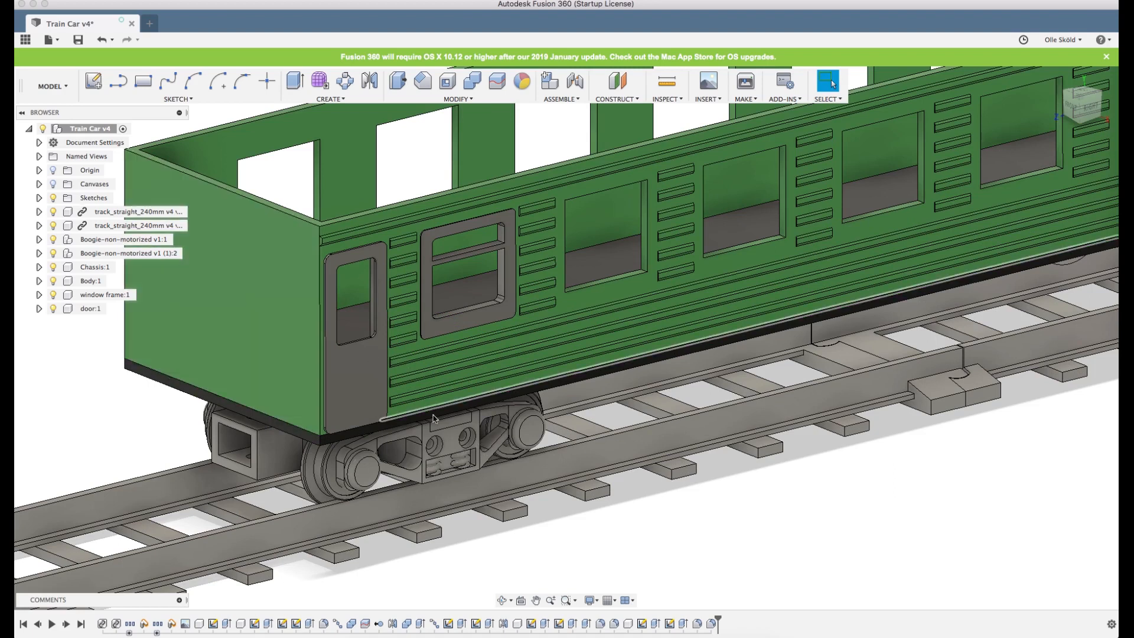
pyautogui.scroll(-8, 438, 421)
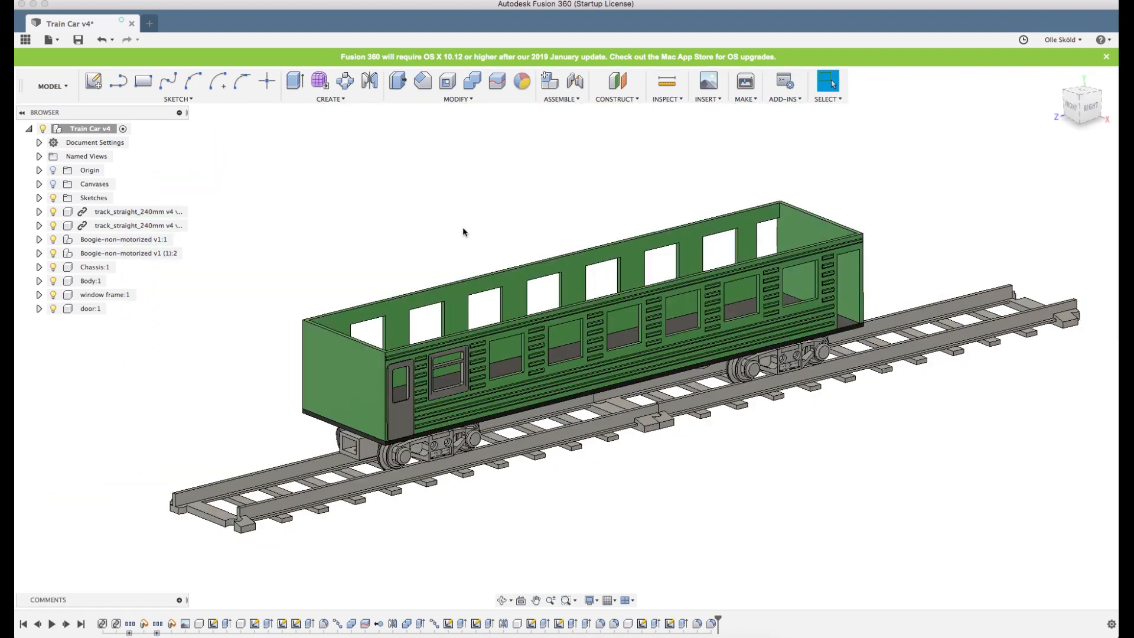
# Open the Appearance settings and expand the second boogie to list its subcomponents.
pyautogui.click(518, 84)
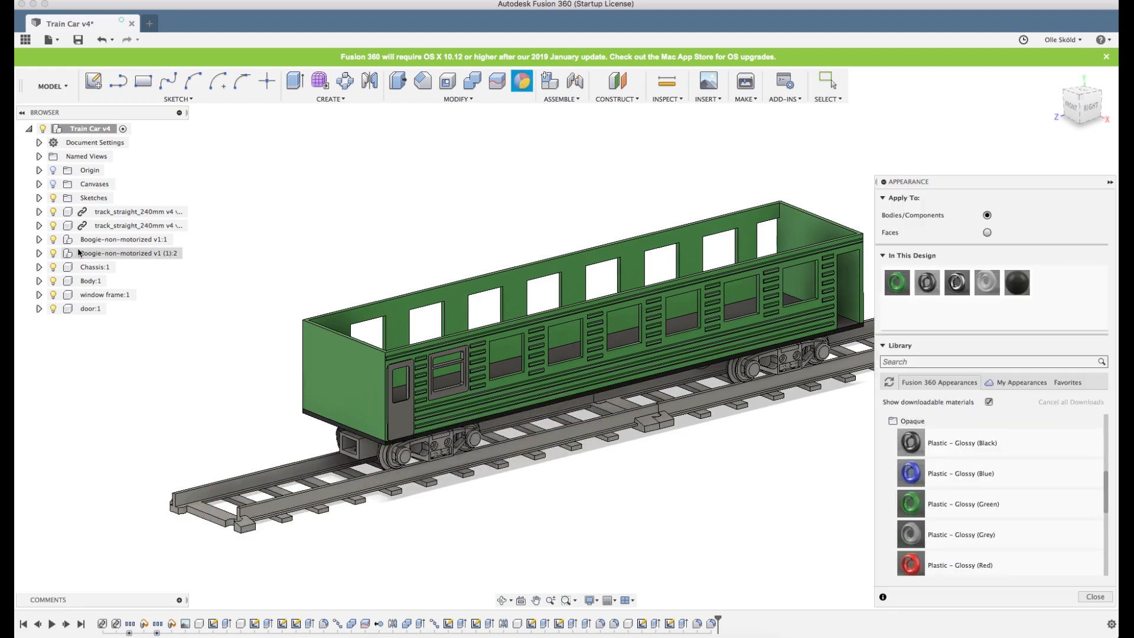
pyautogui.click(39, 253)
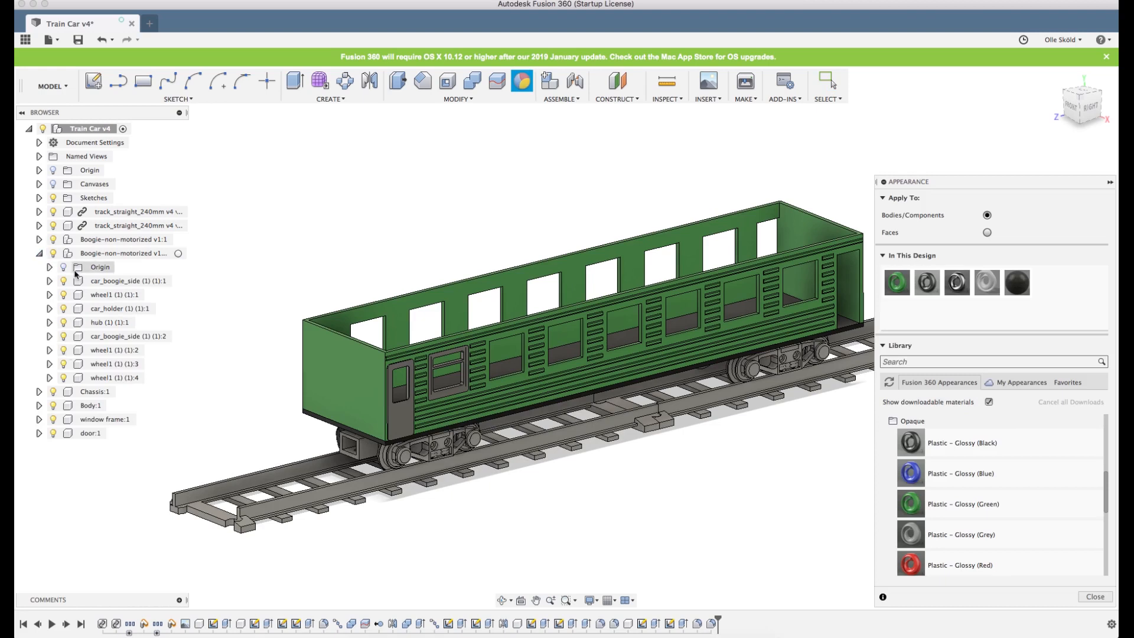
pyautogui.click(68, 297)
pyautogui.click(66, 296)
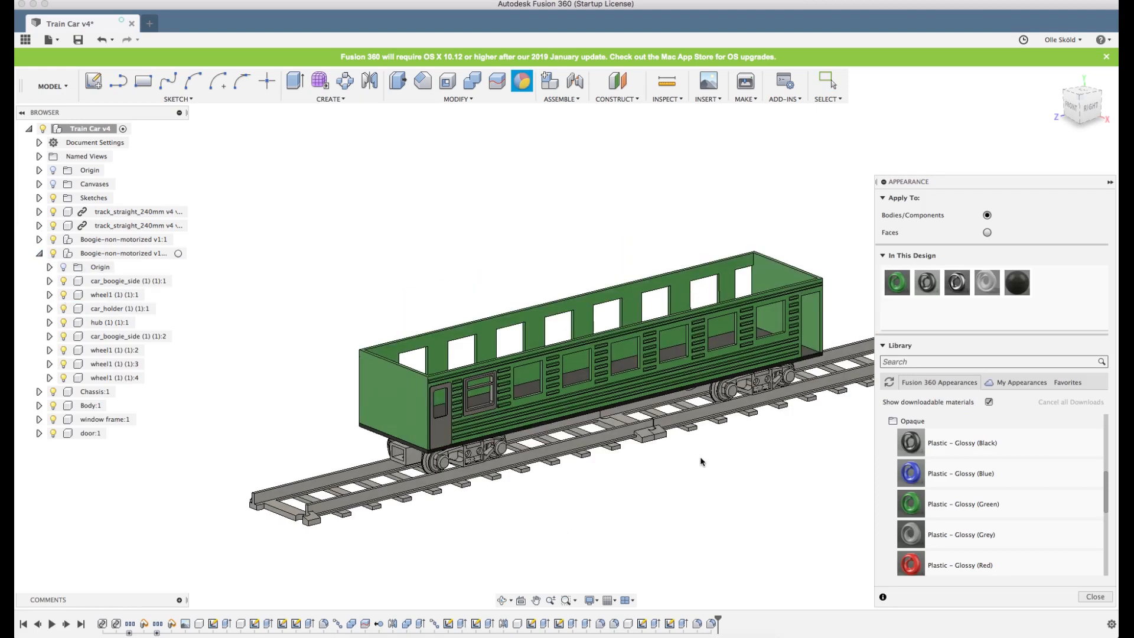
# Apply the Plastic - Glossy (Black) appearance to individual boogie parts, including the side frames and the car holder.
pyautogui.scroll(5, 768, 461)
pyautogui.moveTo(912, 443); pyautogui.dragTo(302, 497)
pyautogui.scroll(5, 236, 502)
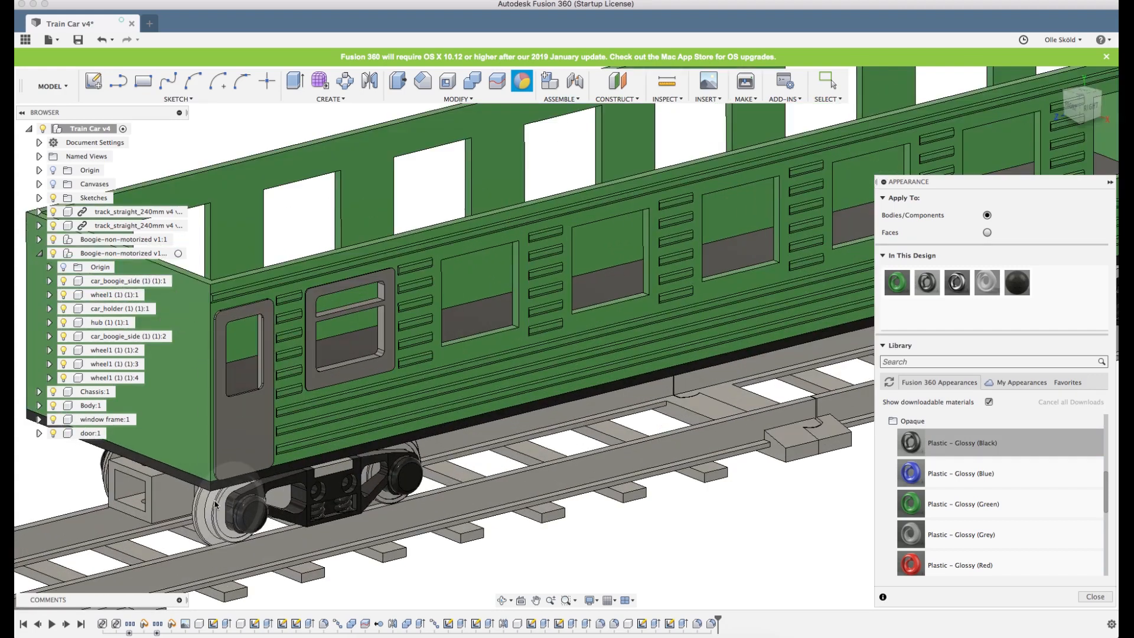
pyautogui.scroll(-5, 216, 505)
pyautogui.moveTo(918, 444); pyautogui.dragTo(852, 381)
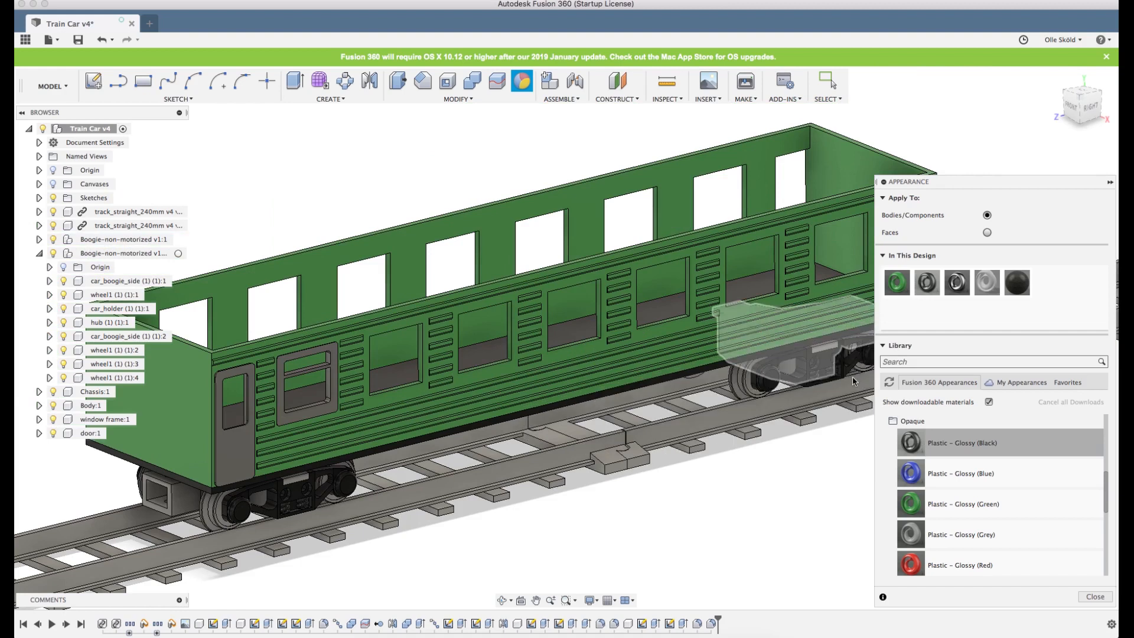
pyautogui.moveTo(939, 442); pyautogui.dragTo(291, 484)
# Apply Plastic - Glossy (Black) to the whole second boogie component, removing the appearances of its child components and bodies.
pyautogui.moveTo(921, 441); pyautogui.dragTo(91, 258)
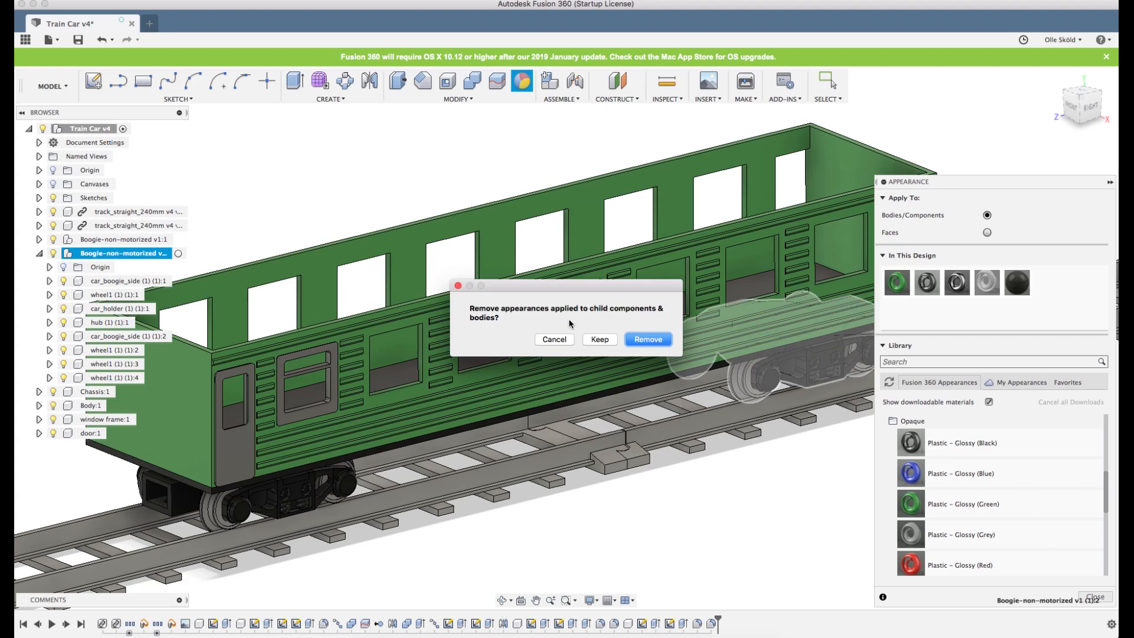
pyautogui.click(648, 341)
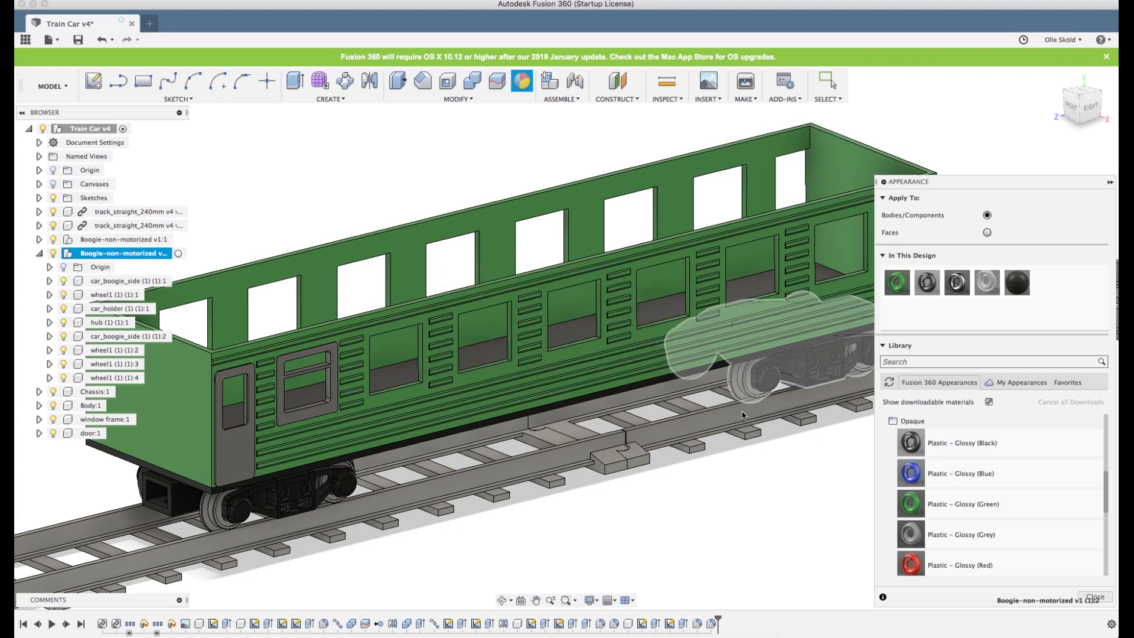
pyautogui.click(820, 440)
pyautogui.scroll(-3, 823, 441)
# Apply Plastic - Glossy (Black) to the whole first boogie component, removing the appearances applied to its bodies.
pyautogui.moveTo(921, 444); pyautogui.dragTo(94, 243)
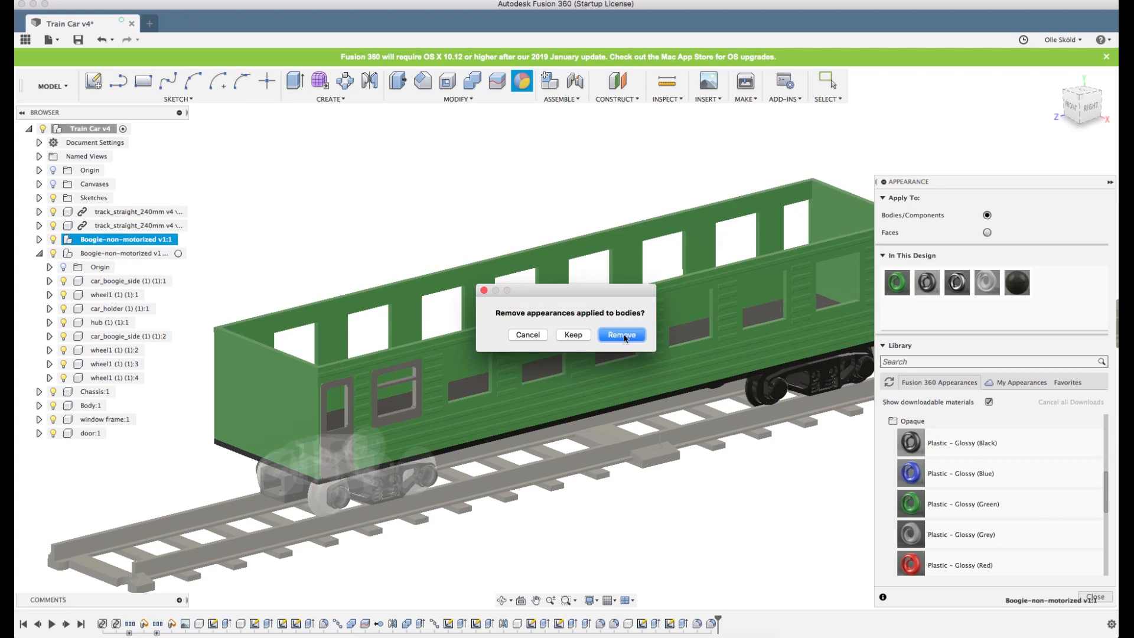
pyautogui.click(624, 339)
pyautogui.scroll(-2, 475, 503)
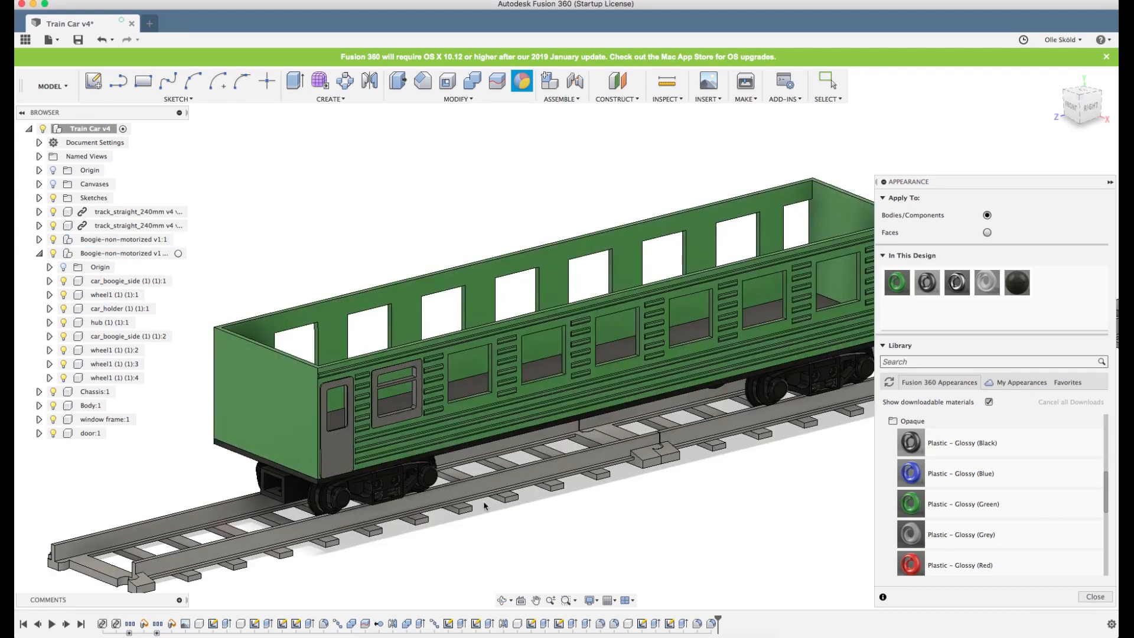
# Apply the Plastic - Matte (Gray) appearance to the window frame on the car's side.
pyautogui.scroll(1, 433, 449)
pyautogui.scroll(3, 433, 449)
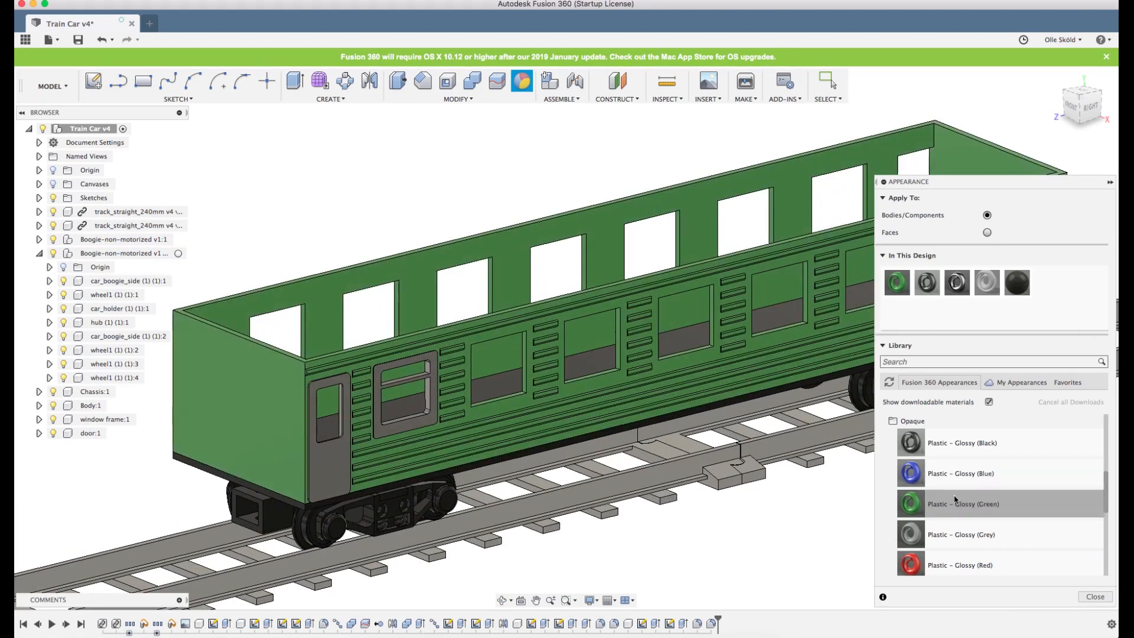
pyautogui.scroll(-5, 929, 457)
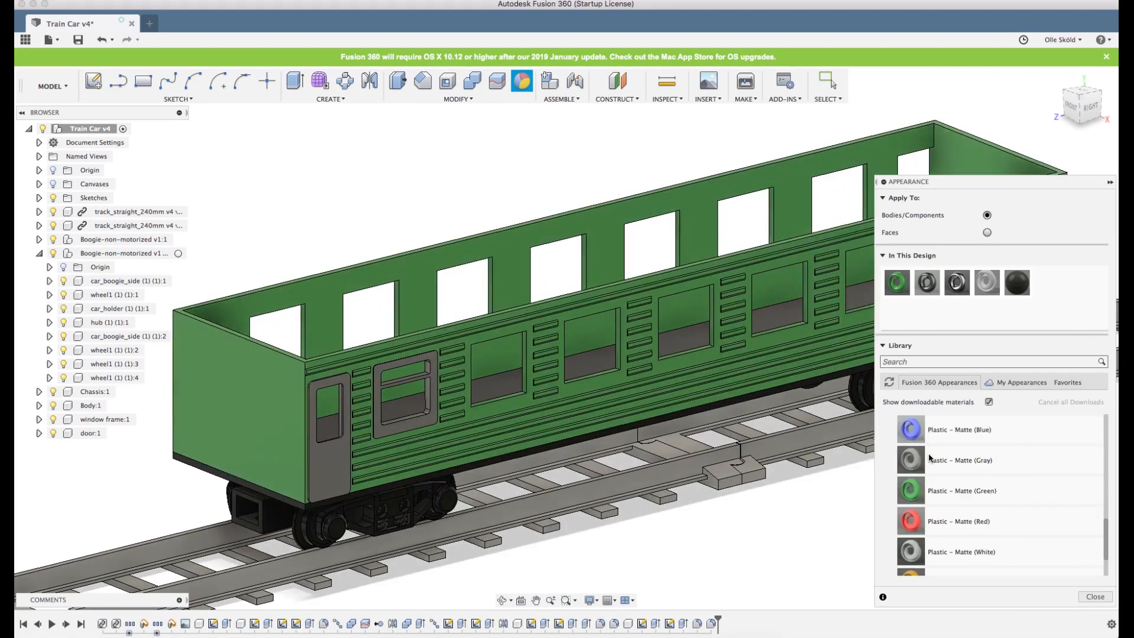
pyautogui.scroll(3, 932, 490)
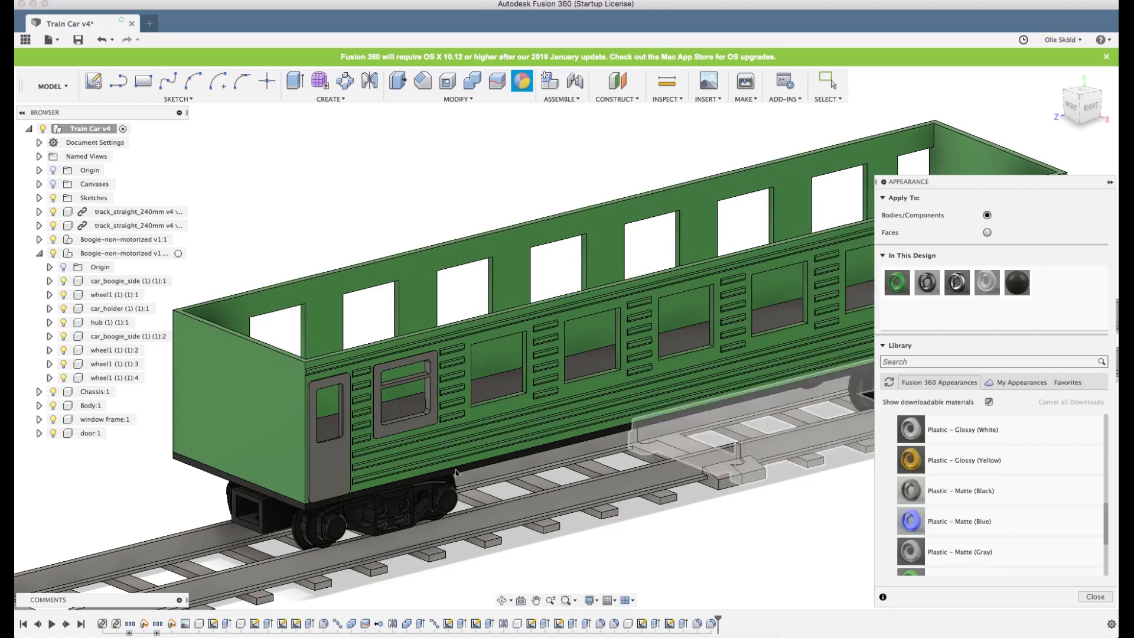
pyautogui.scroll(-5, 455, 472)
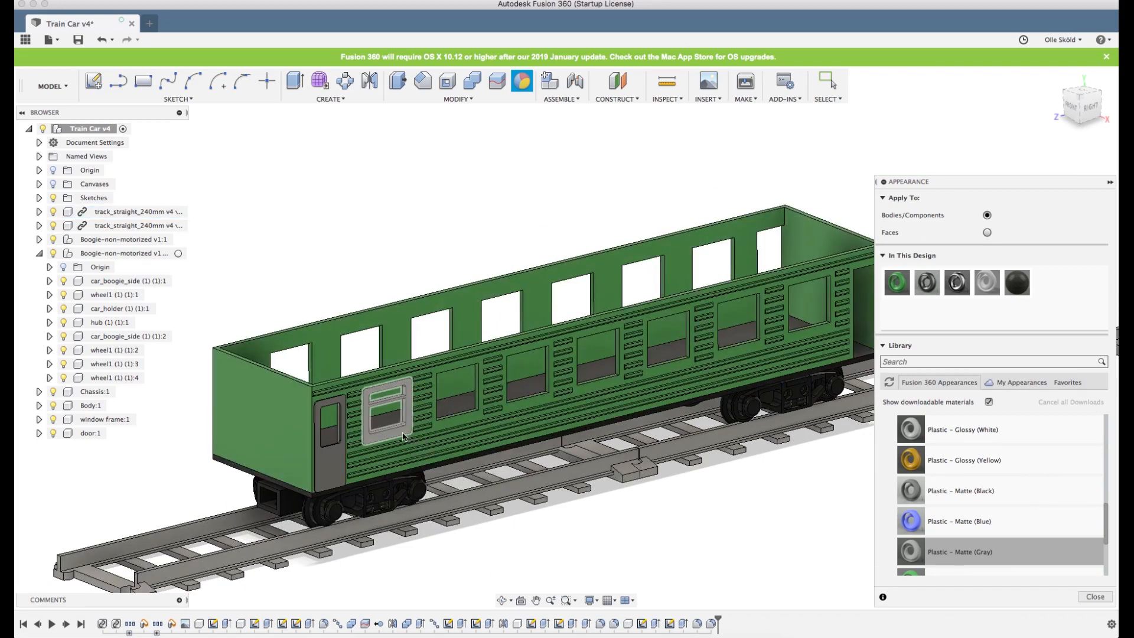
pyautogui.moveTo(403, 437); pyautogui.dragTo(403, 438)
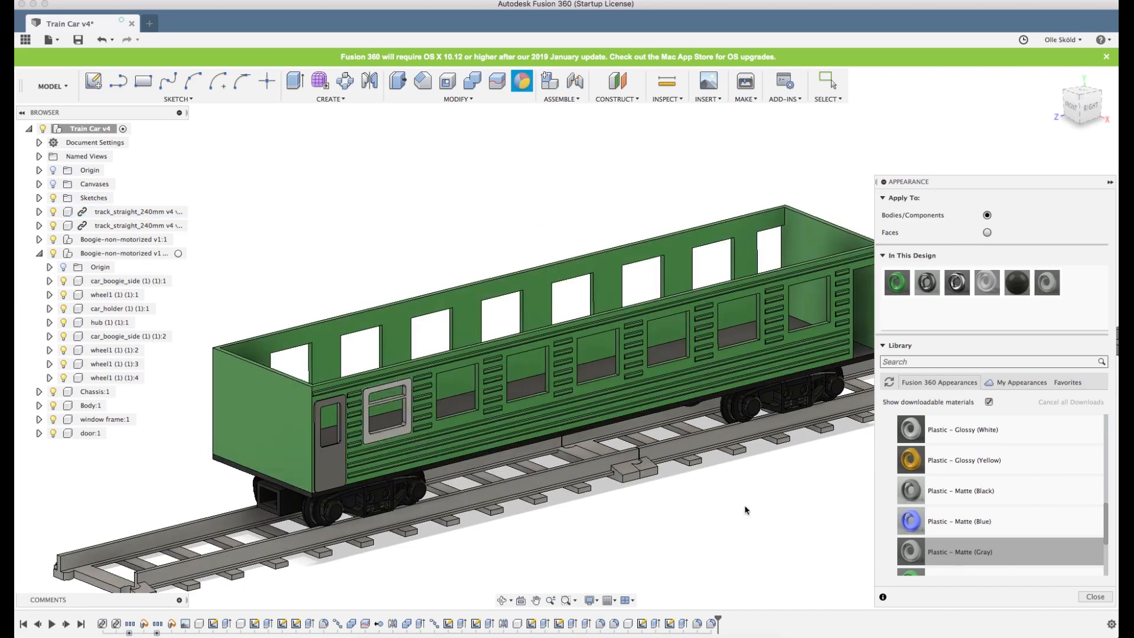
# Apply Plastic - Matte (Gray) to the door, then close the appearance settings and collapse the second boogie.
pyautogui.scroll(3, 482, 485)
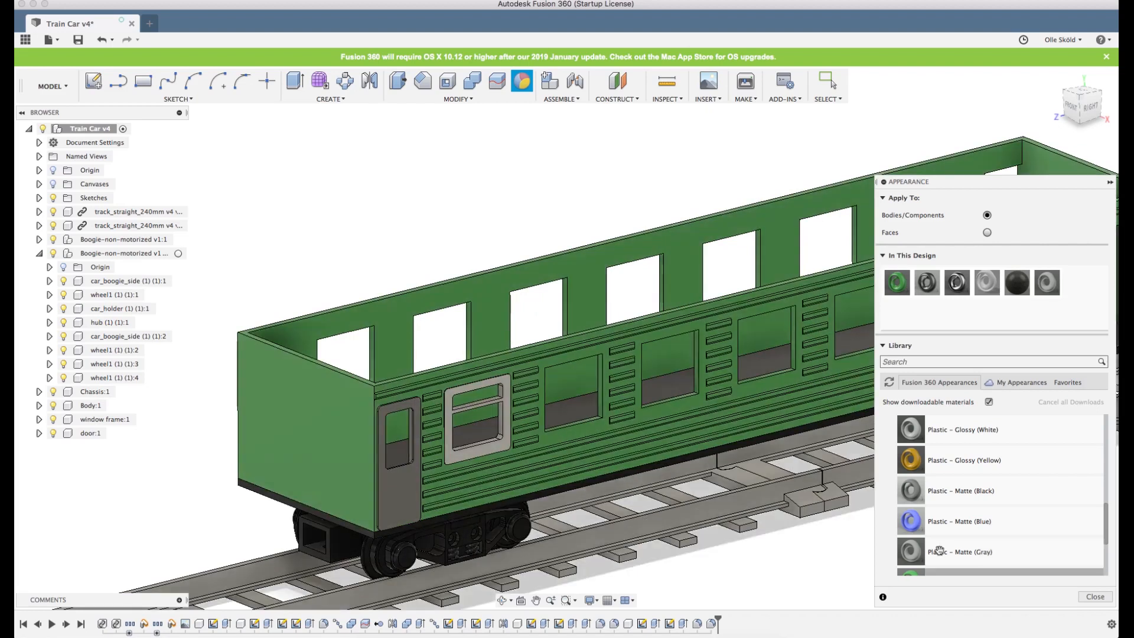
pyautogui.moveTo(969, 554); pyautogui.dragTo(391, 491)
pyautogui.scroll(-5, 285, 512)
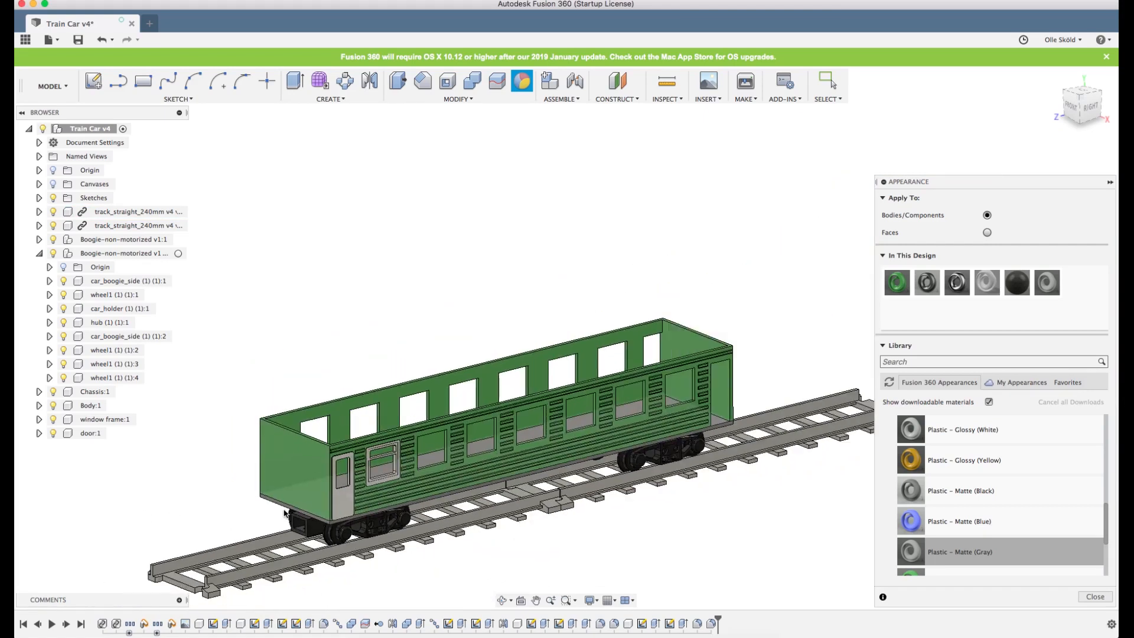
pyautogui.scroll(3, 284, 513)
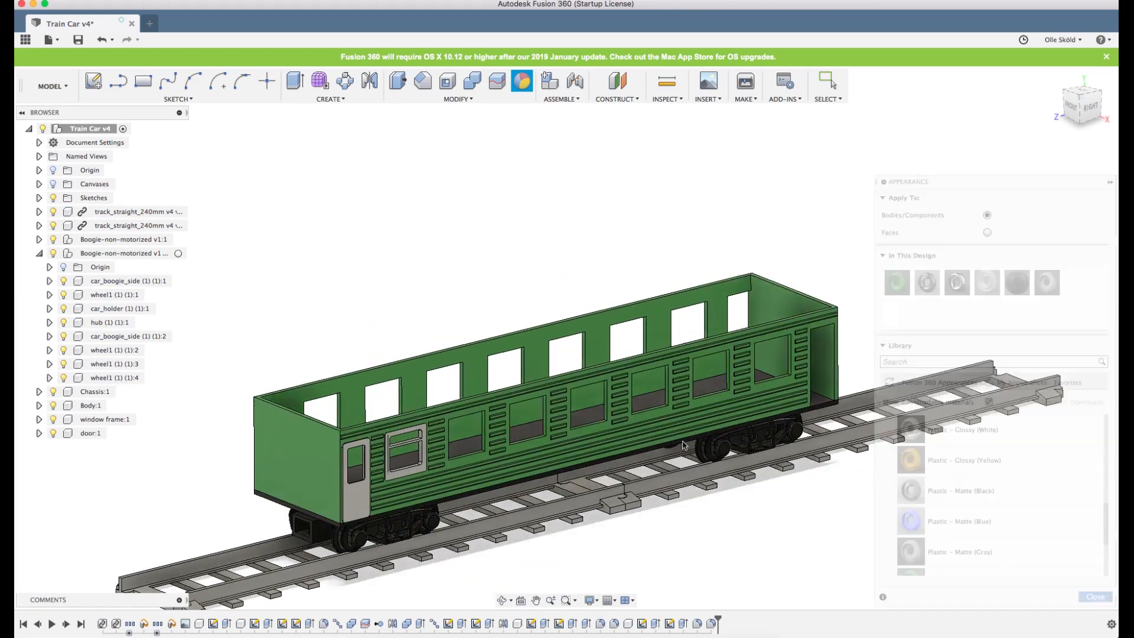
pyautogui.press('Escape')
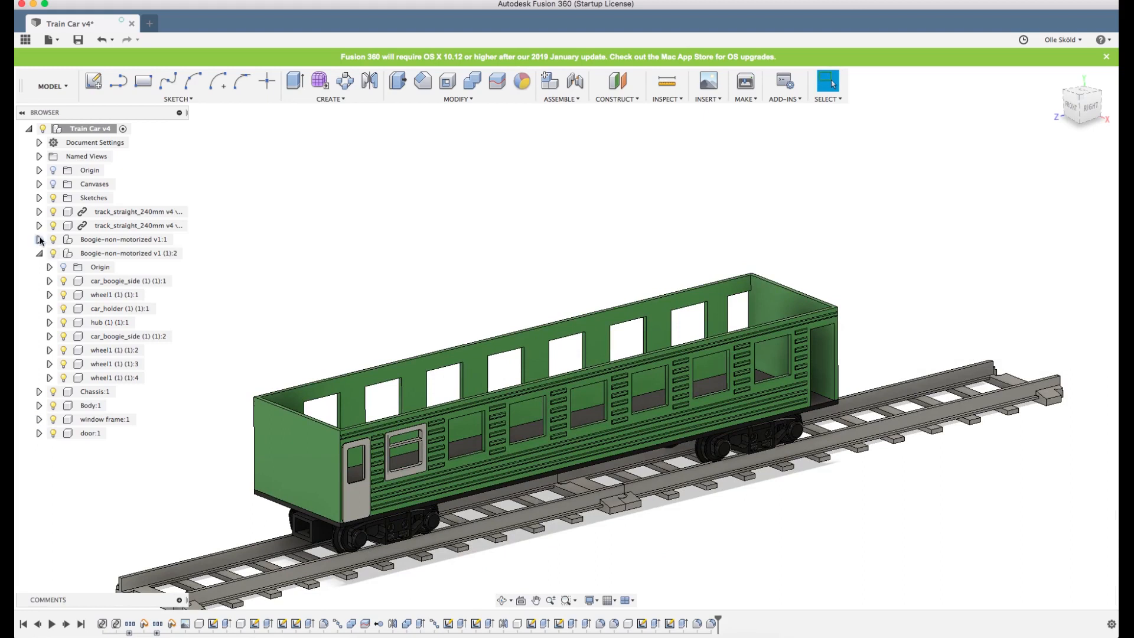
pyautogui.click(39, 253)
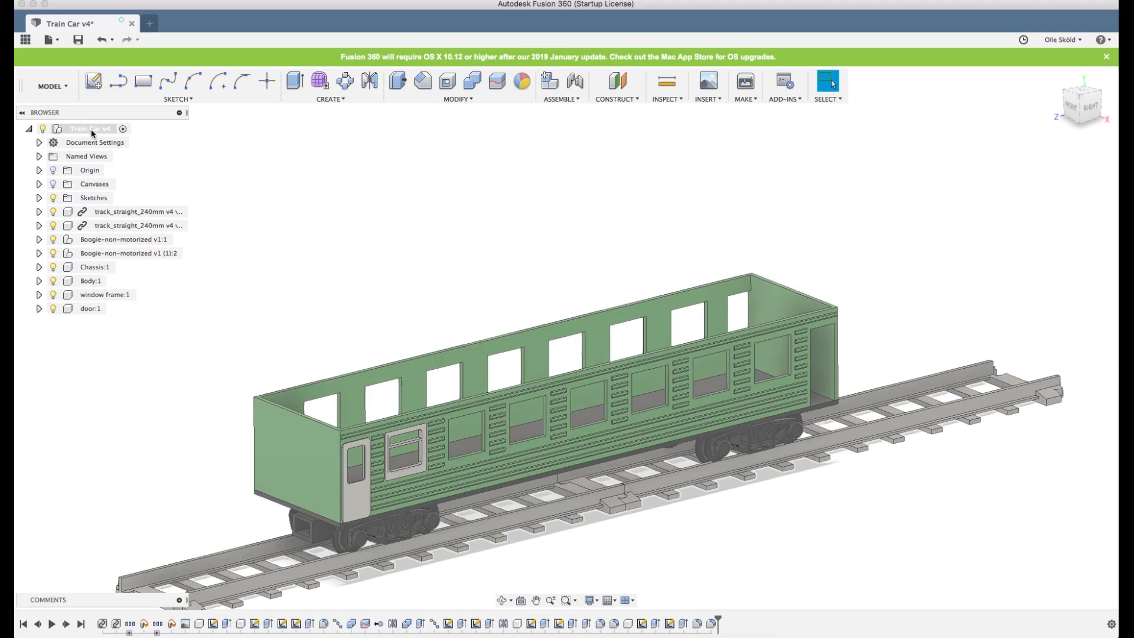
# Create a new component named Windows in the top-level assembly and move the window frame component into it.
pyautogui.rightClick(93, 133)
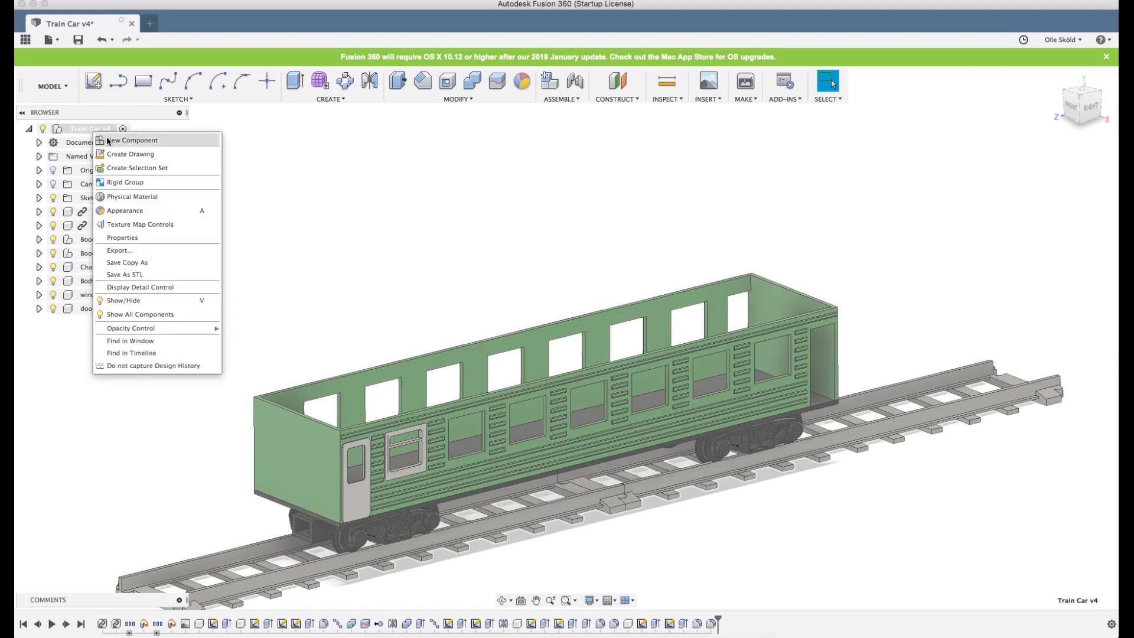
pyautogui.click(113, 143)
pyautogui.click(99, 322)
pyautogui.doubleClick(98, 323)
pyautogui.write('Windows')
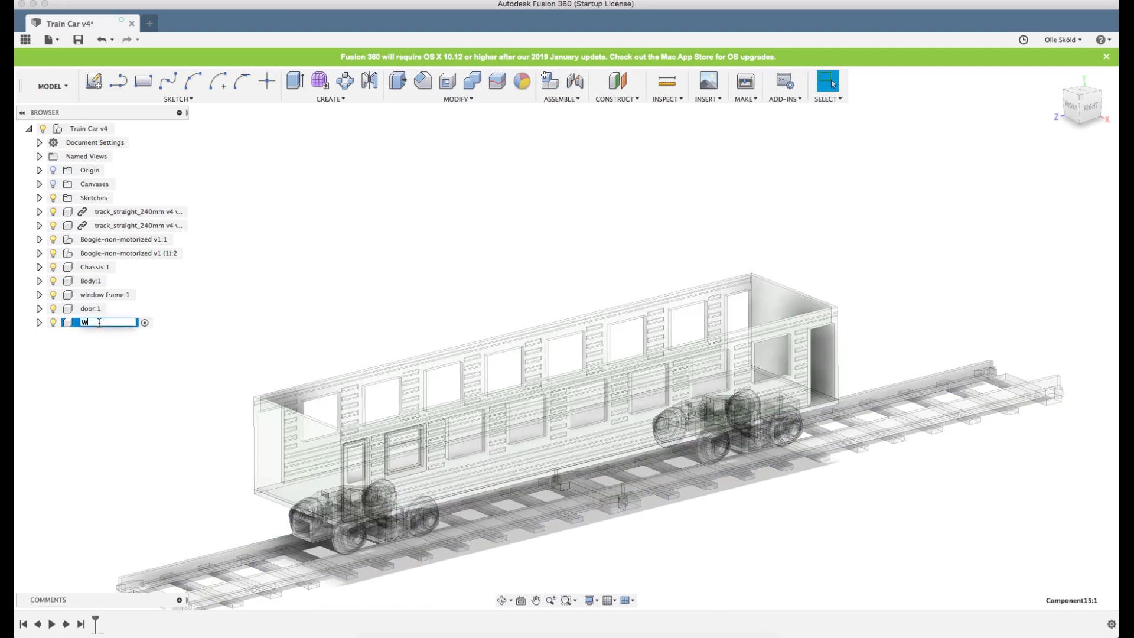
pyautogui.press('Return')
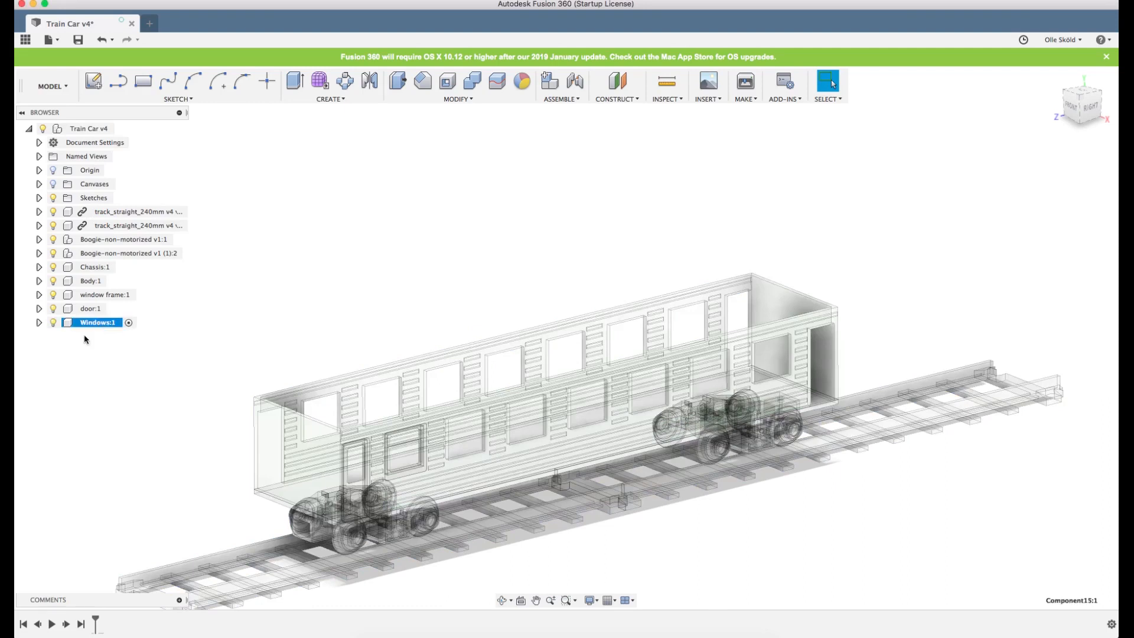
pyautogui.moveTo(84, 294); pyautogui.dragTo(97, 327)
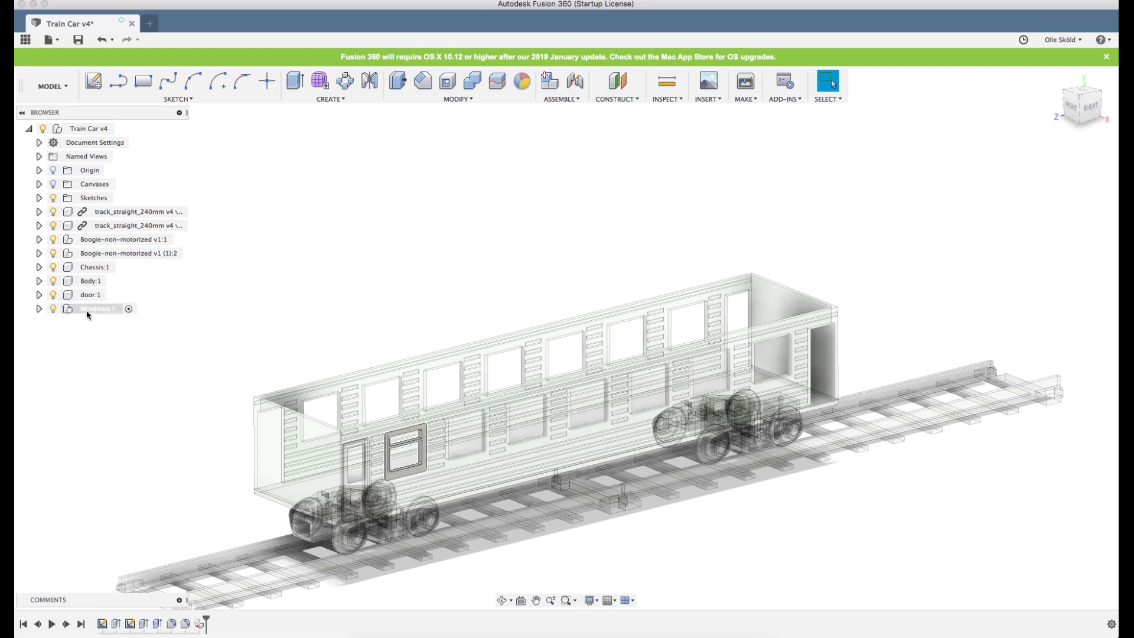
pyautogui.click(39, 308)
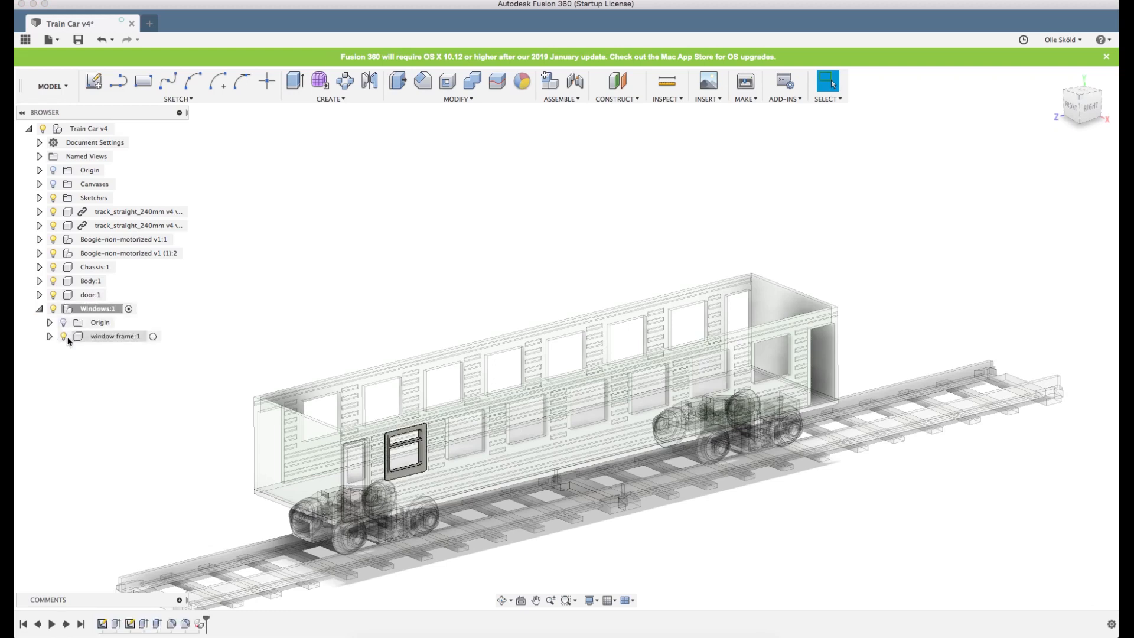
# Copy the window frame component and paste the copy into the Windows component.
pyautogui.rightClick(108, 336)
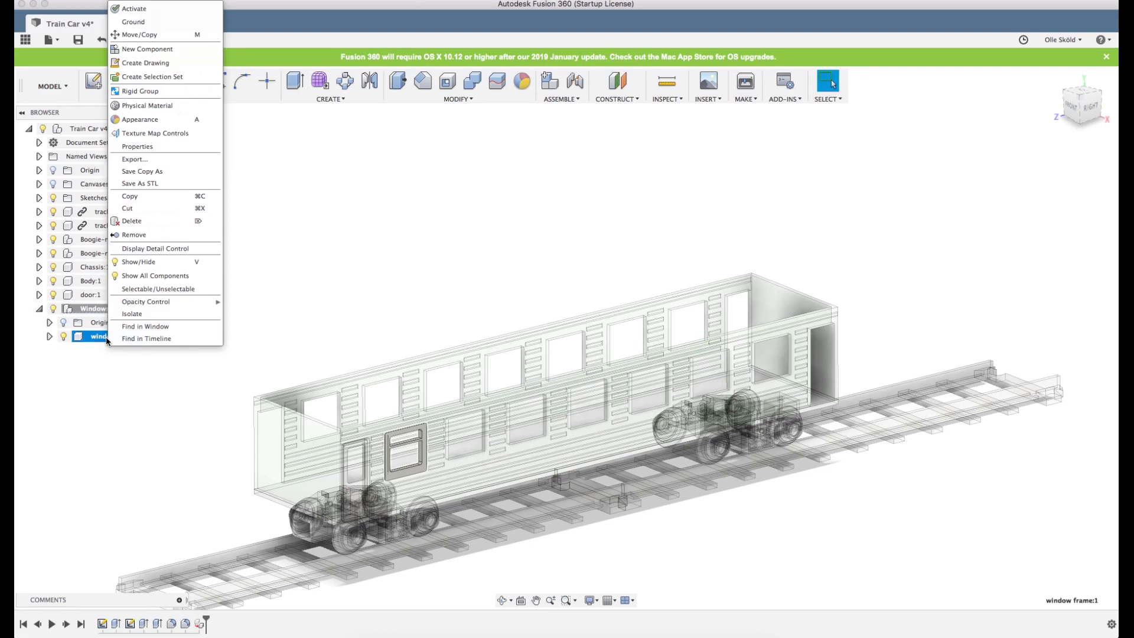
pyautogui.click(130, 196)
pyautogui.rightClick(96, 308)
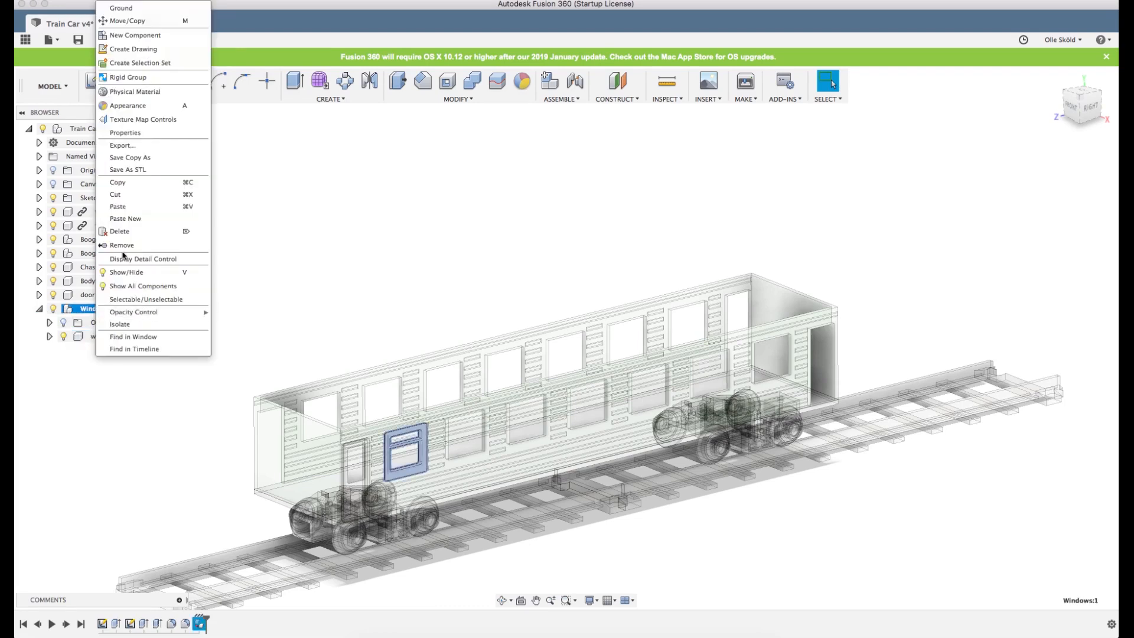
pyautogui.click(119, 206)
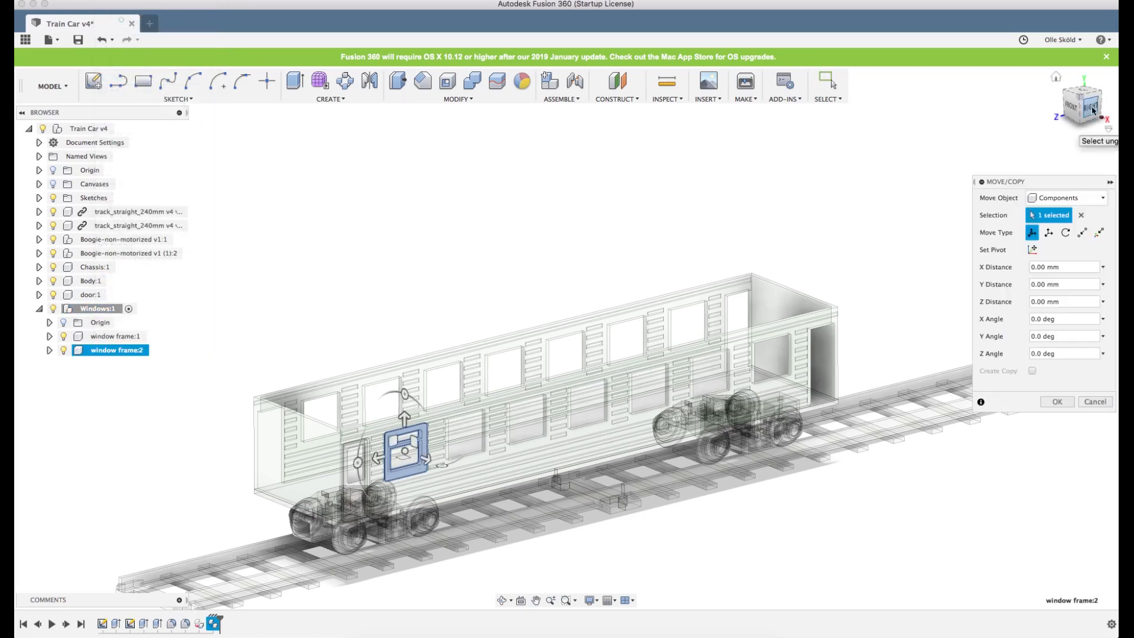
# Try to move the pasted window frame, with the Windows component also selected, -35 mm along Z to the second window opening.
pyautogui.click(92, 308)
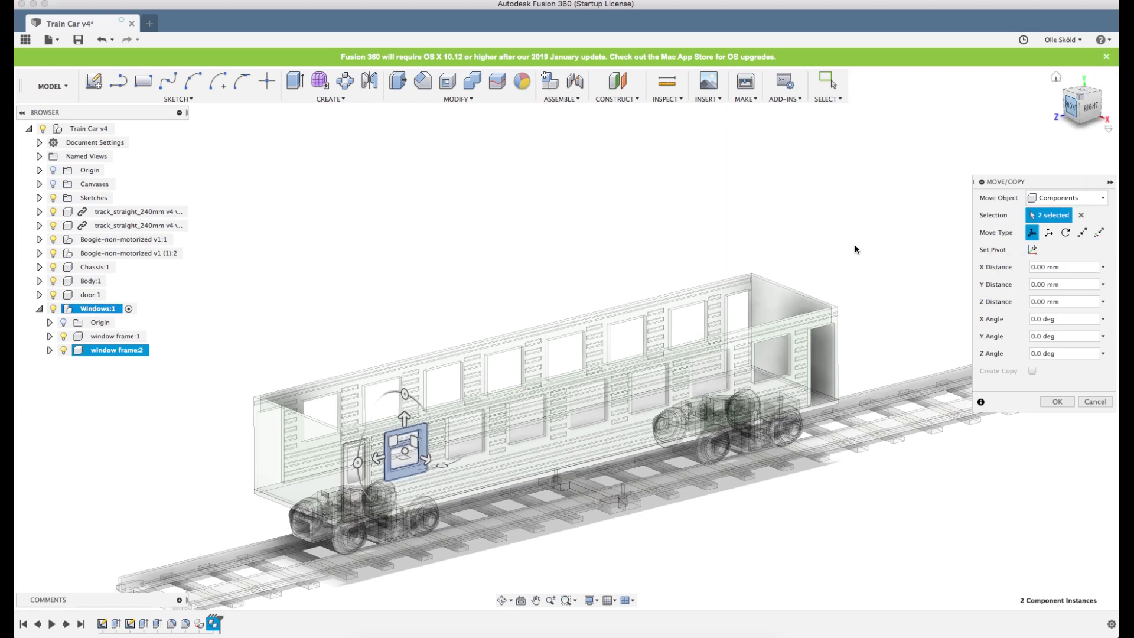
pyautogui.keyDown('shift'); pyautogui.moveTo(509, 431); pyautogui.dragTo(517, 389, button='middle'); pyautogui.keyUp('shift')
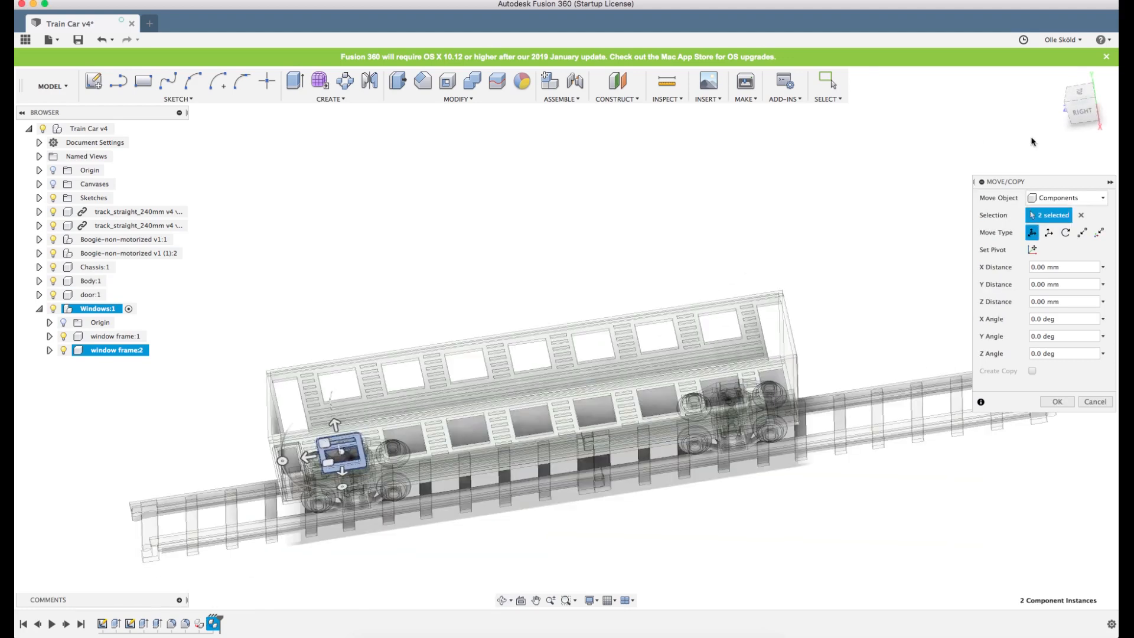
pyautogui.keyDown('shift'); pyautogui.moveTo(638, 351); pyautogui.dragTo(459, 302, button='middle'); pyautogui.keyUp('shift')
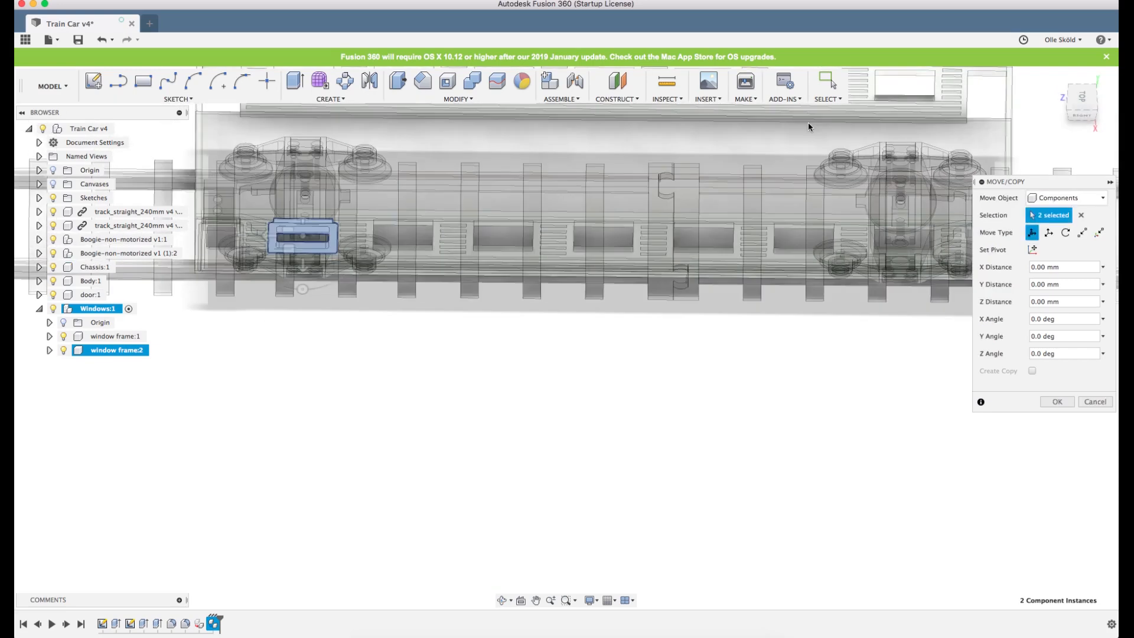
pyautogui.click(1083, 120)
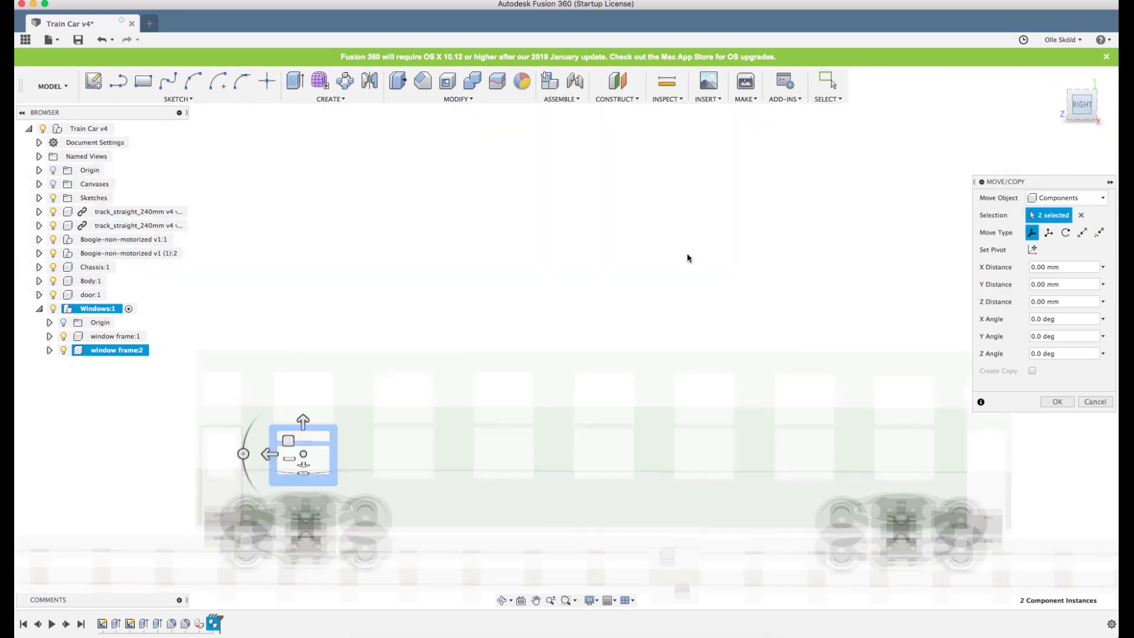
pyautogui.scroll(5, 438, 420)
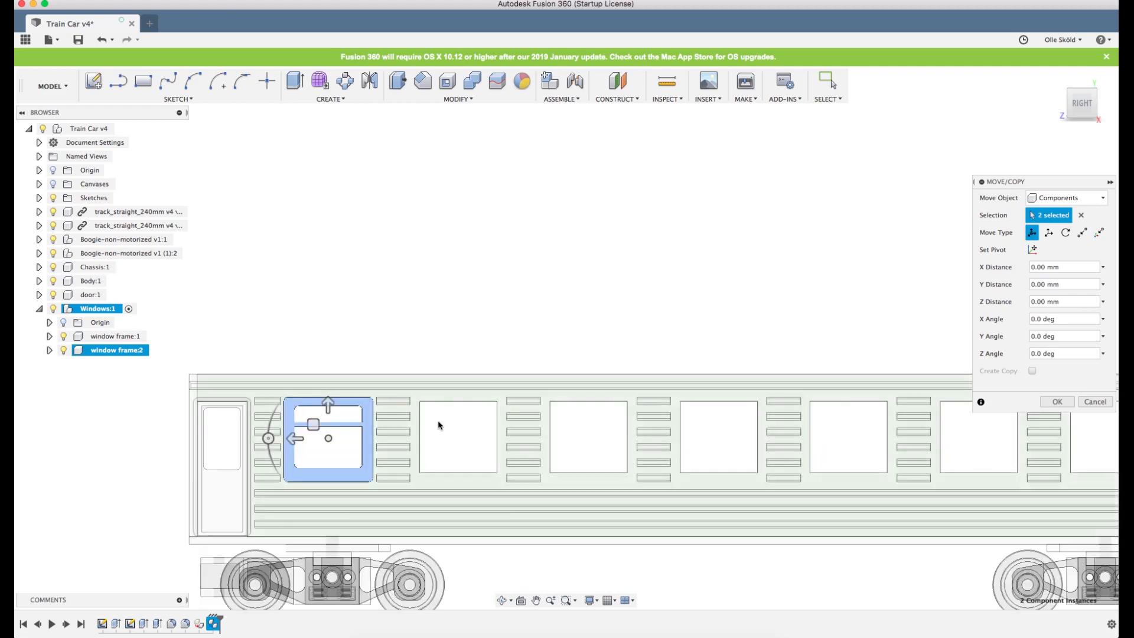
pyautogui.moveTo(257, 450); pyautogui.dragTo(426, 450)
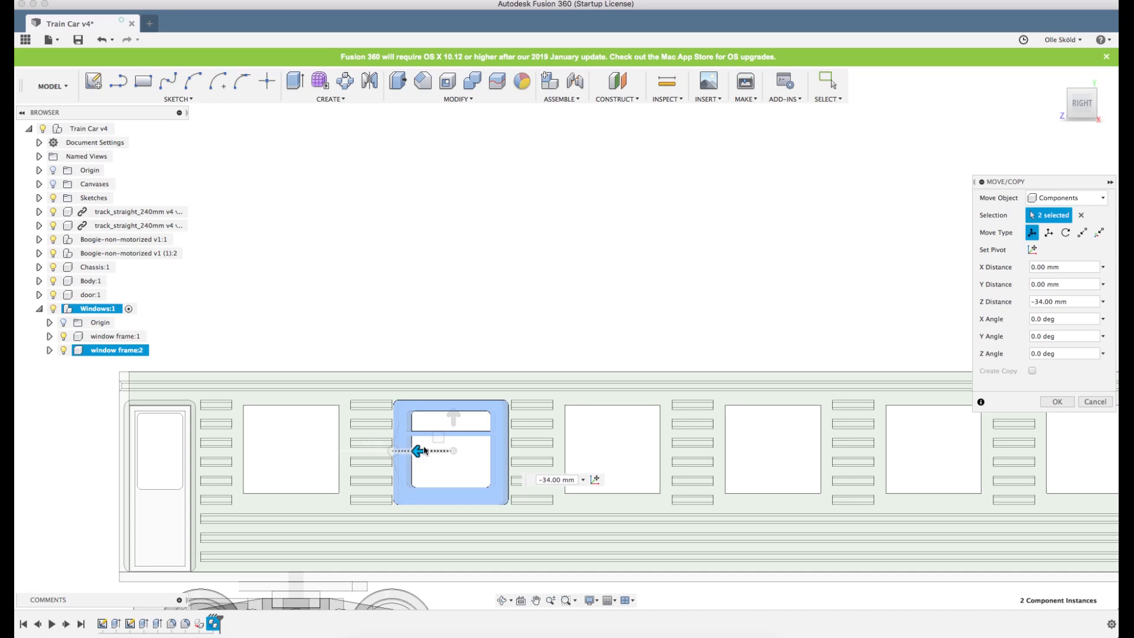
pyautogui.press('Tab')
pyautogui.scroll(5, 426, 450)
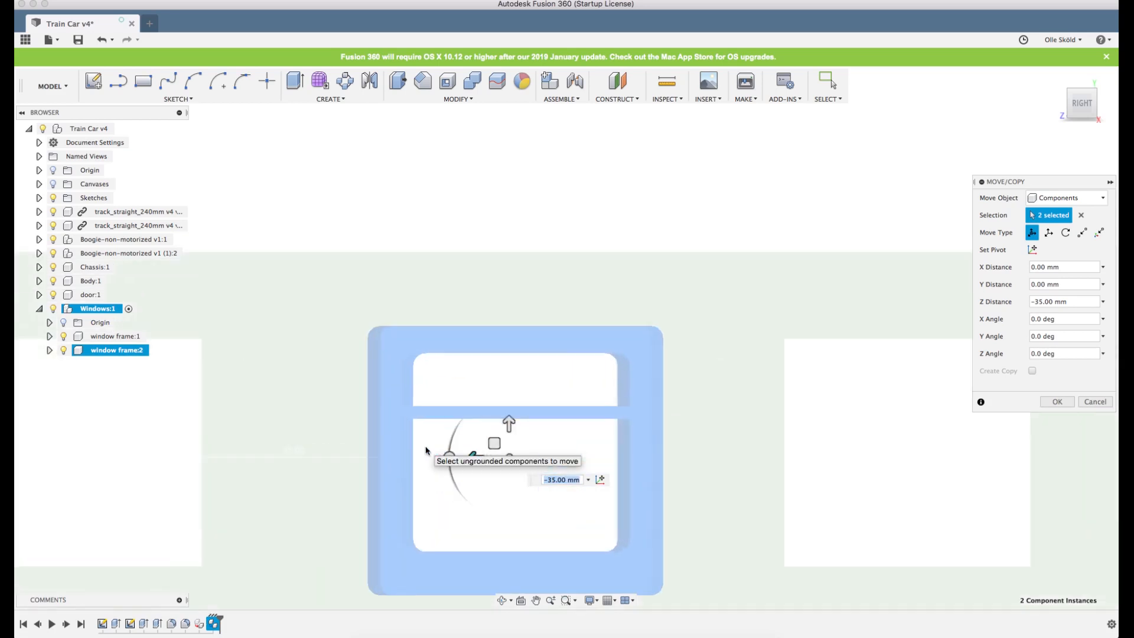
pyautogui.moveTo(517, 463)
pyautogui.mouseDown()
pyautogui.moveTo(506, 464)
pyautogui.moveTo(543, 464)
pyautogui.moveTo(520, 467)
pyautogui.mouseUp()
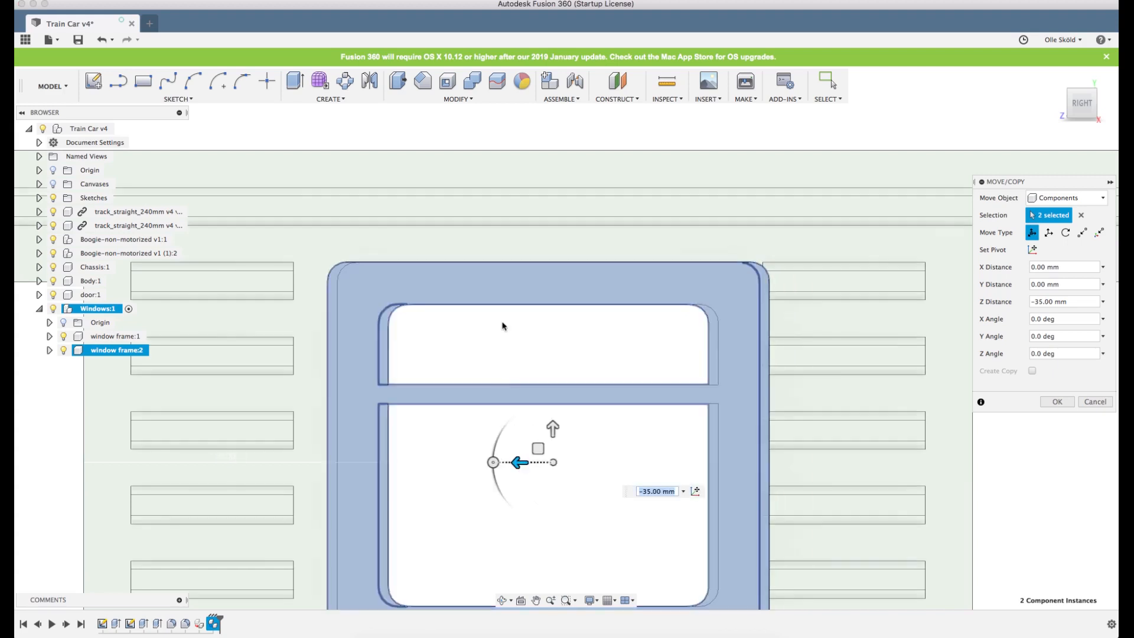
pyautogui.scroll(-10, 502, 326)
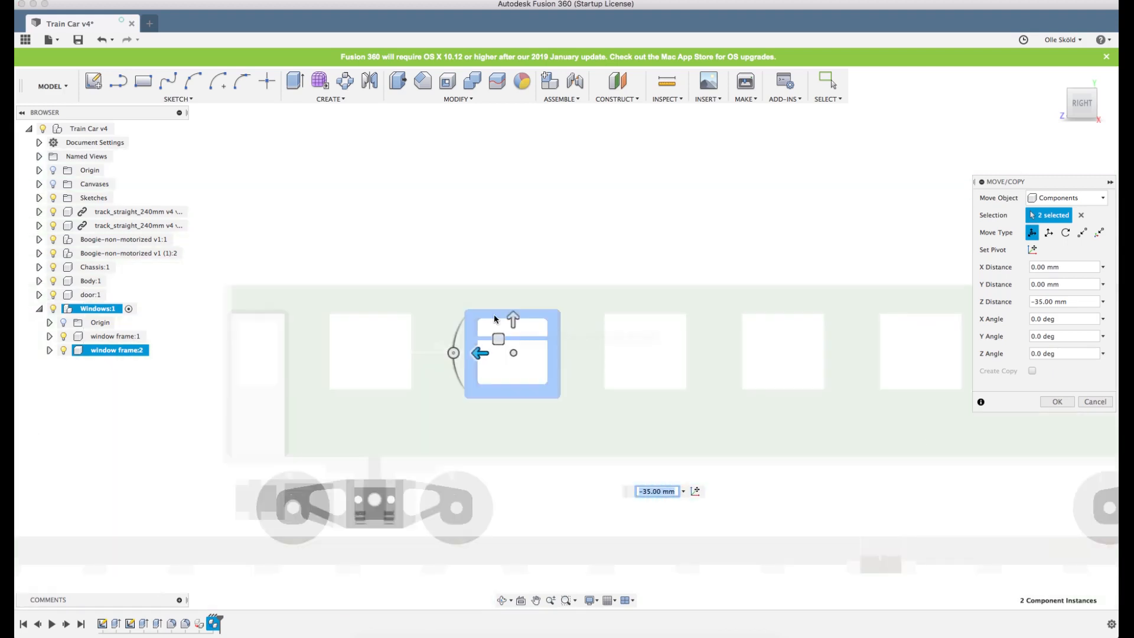
pyautogui.keyDown('shift'); pyautogui.moveTo(516, 324); pyautogui.dragTo(512, 345, button='middle'); pyautogui.keyUp('shift')
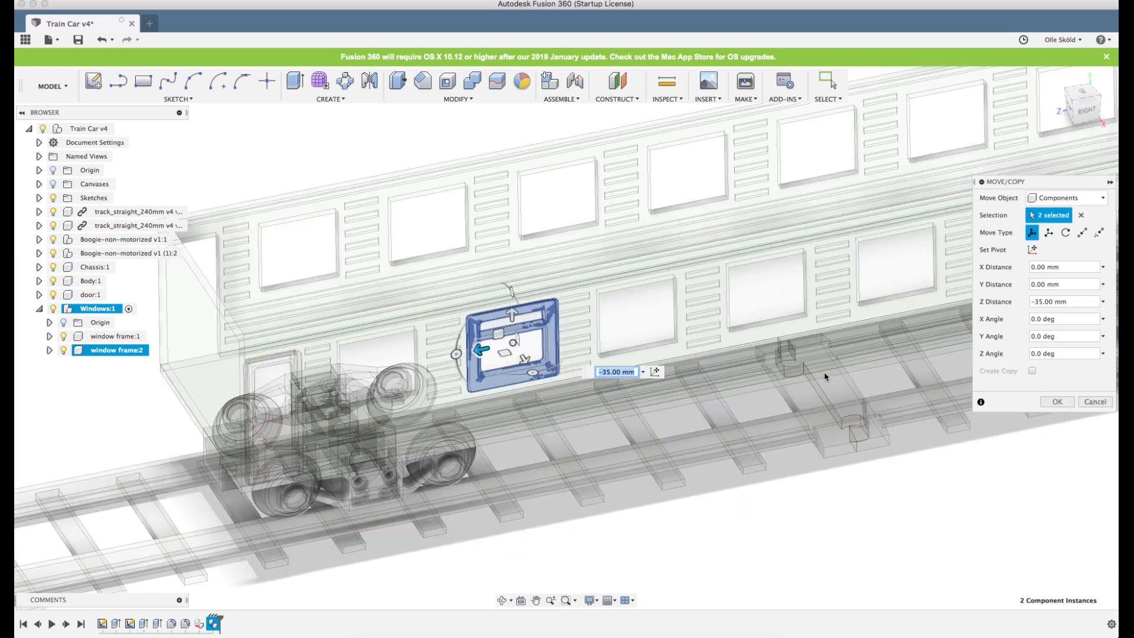
pyautogui.press('Return')
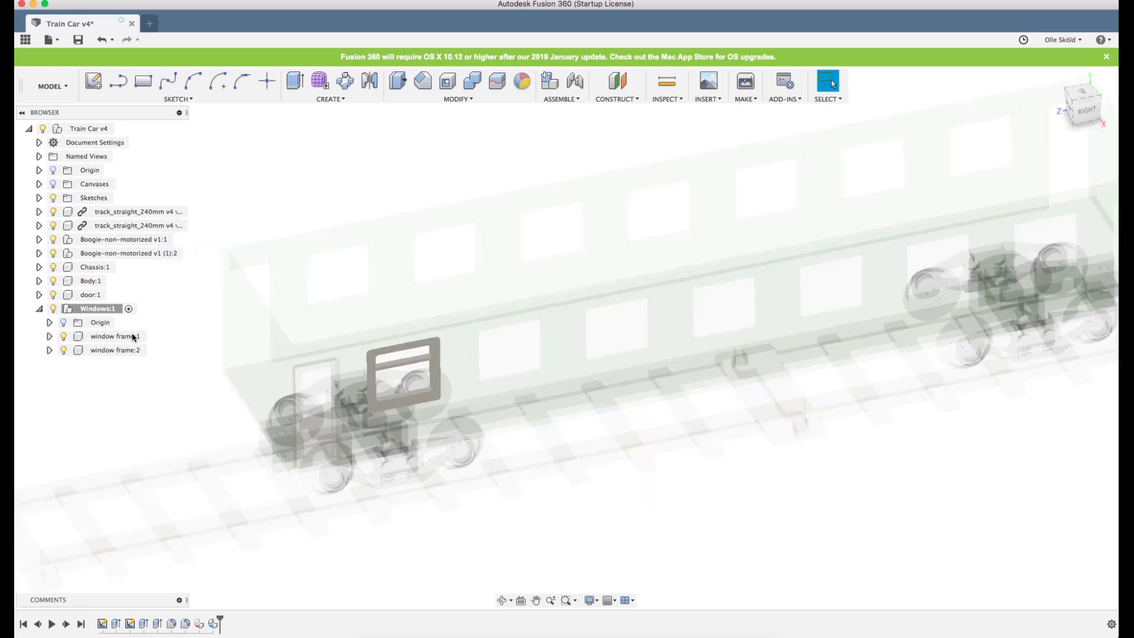
# Move only the second window frame -33.5 mm along Z so it sits centred in the second window opening.
pyautogui.click(108, 339)
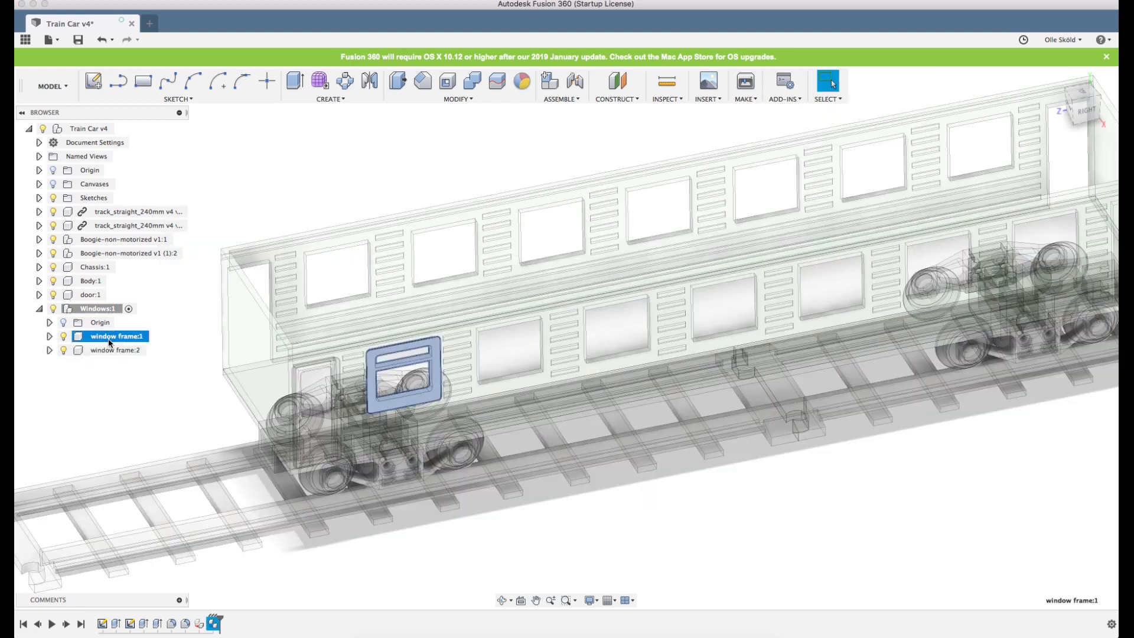
pyautogui.click(106, 352)
pyautogui.rightClick(106, 352)
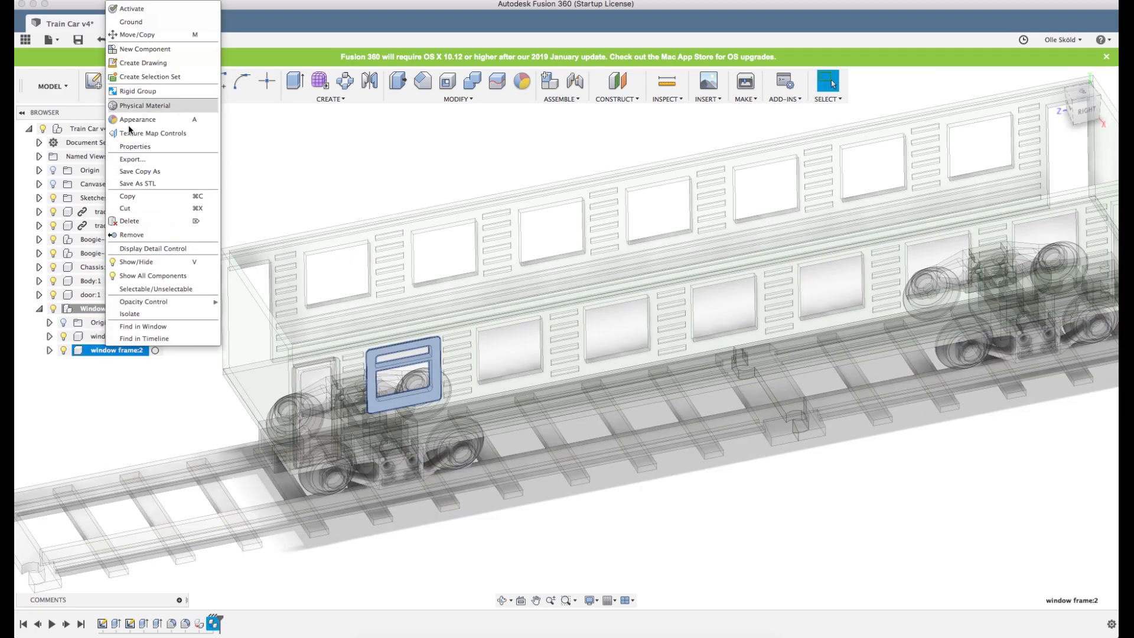
pyautogui.click(142, 34)
pyautogui.scroll(-2, 372, 378)
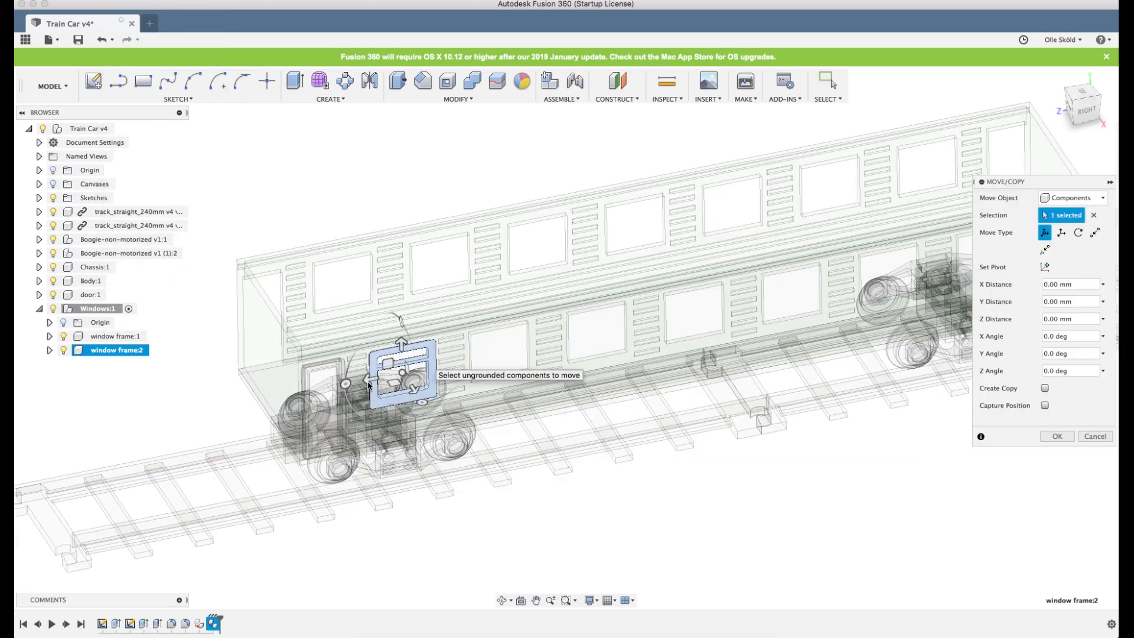
pyautogui.moveTo(368, 382); pyautogui.dragTo(477, 374)
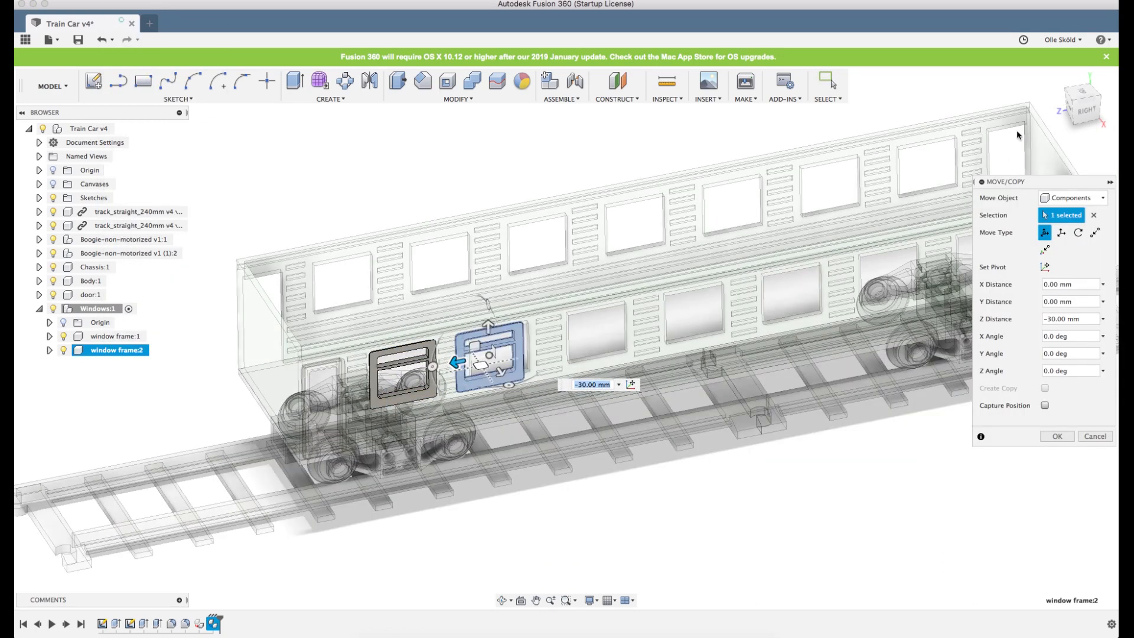
pyautogui.click(1088, 111)
pyautogui.scroll(5, 603, 494)
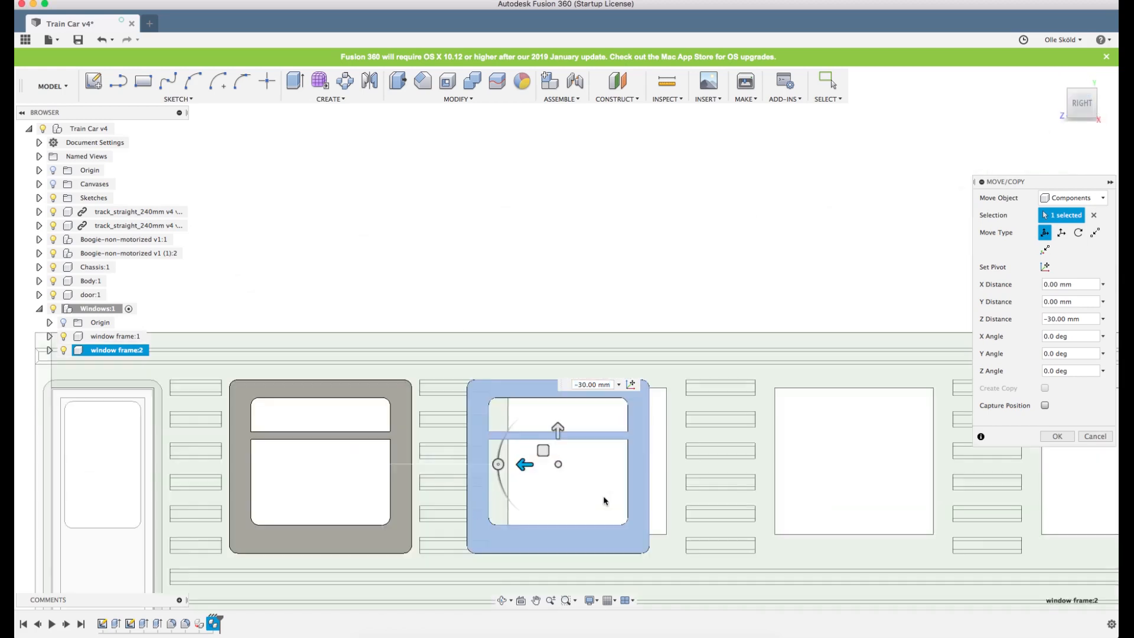
pyautogui.scroll(5, 600, 490)
pyautogui.moveTo(464, 418); pyautogui.dragTo(538, 419)
pyautogui.scroll(-2, 488, 323)
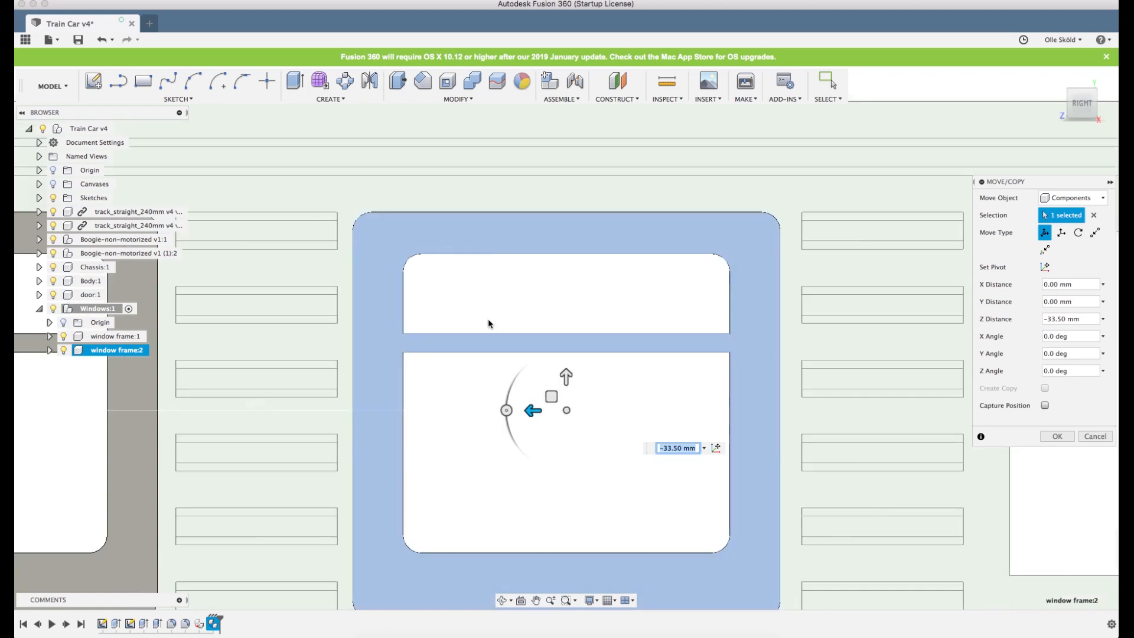
pyautogui.scroll(-5, 487, 324)
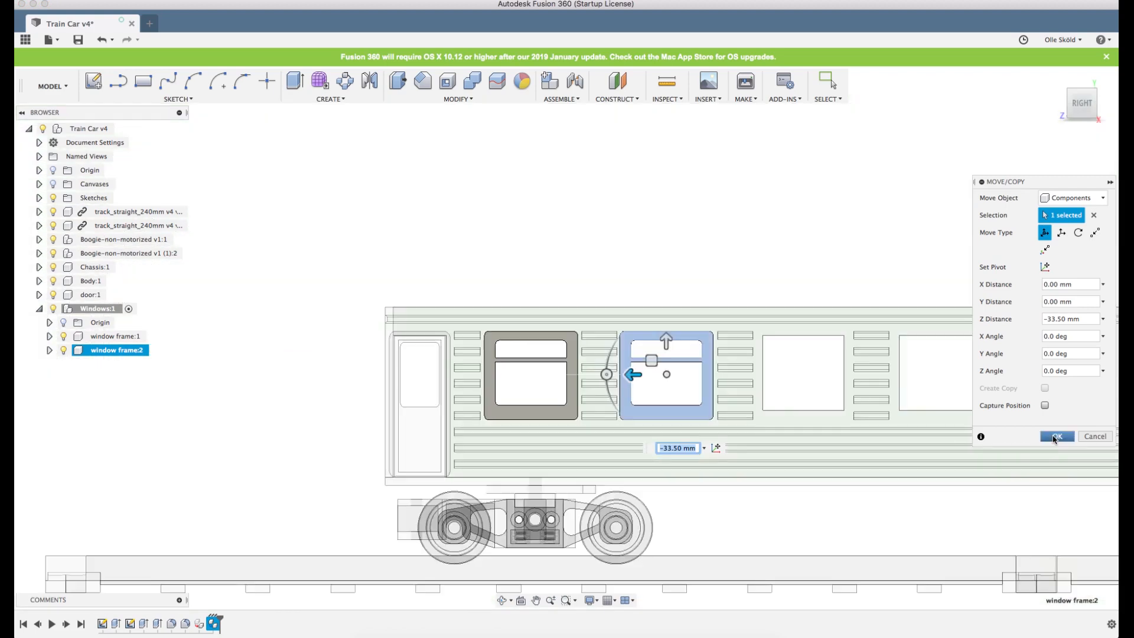
pyautogui.click(1055, 437)
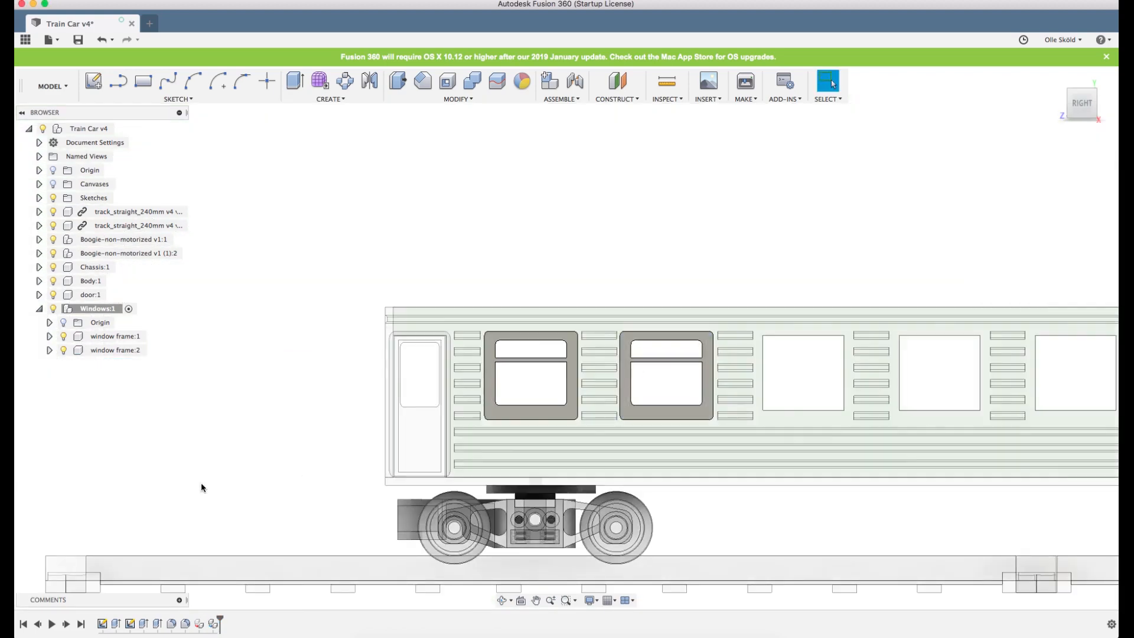
# Paste another window frame into the Windows component and move it -67.5 mm along Z into the third window opening.
pyautogui.scroll(-3, 201, 487)
pyautogui.rightClick(88, 307)
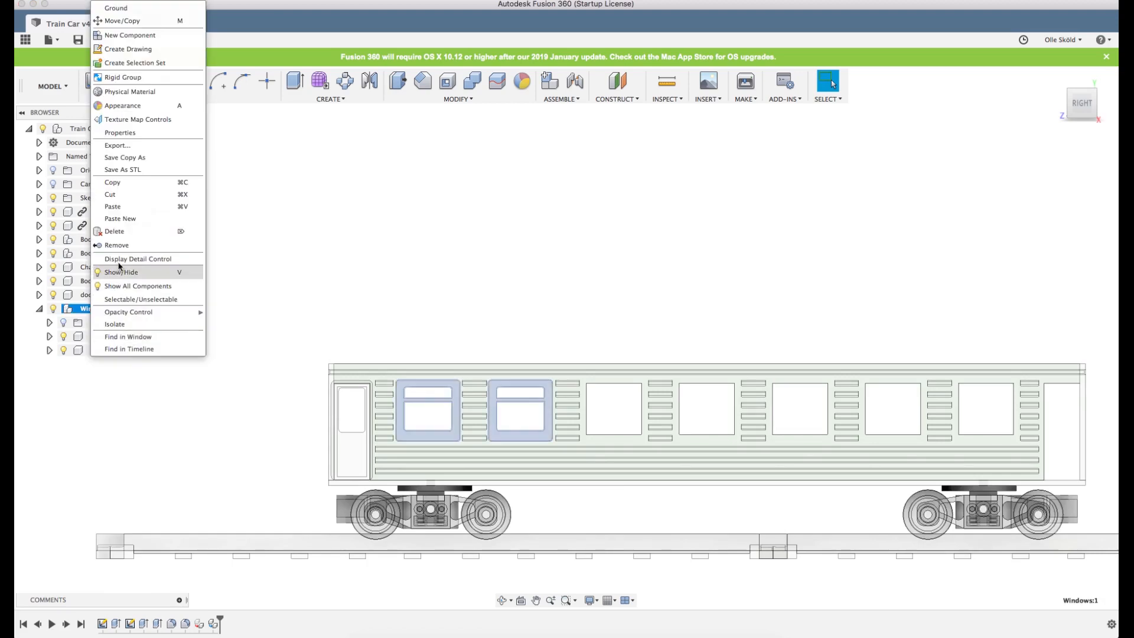
pyautogui.click(115, 206)
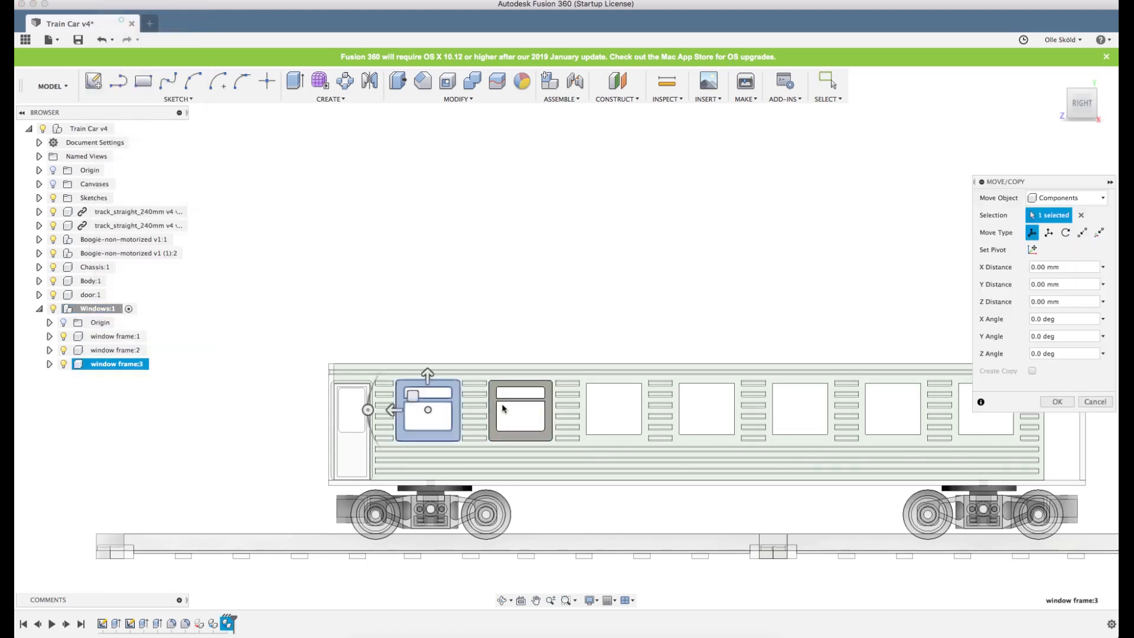
pyautogui.moveTo(392, 410); pyautogui.dragTo(591, 413)
pyautogui.scroll(5, 590, 413)
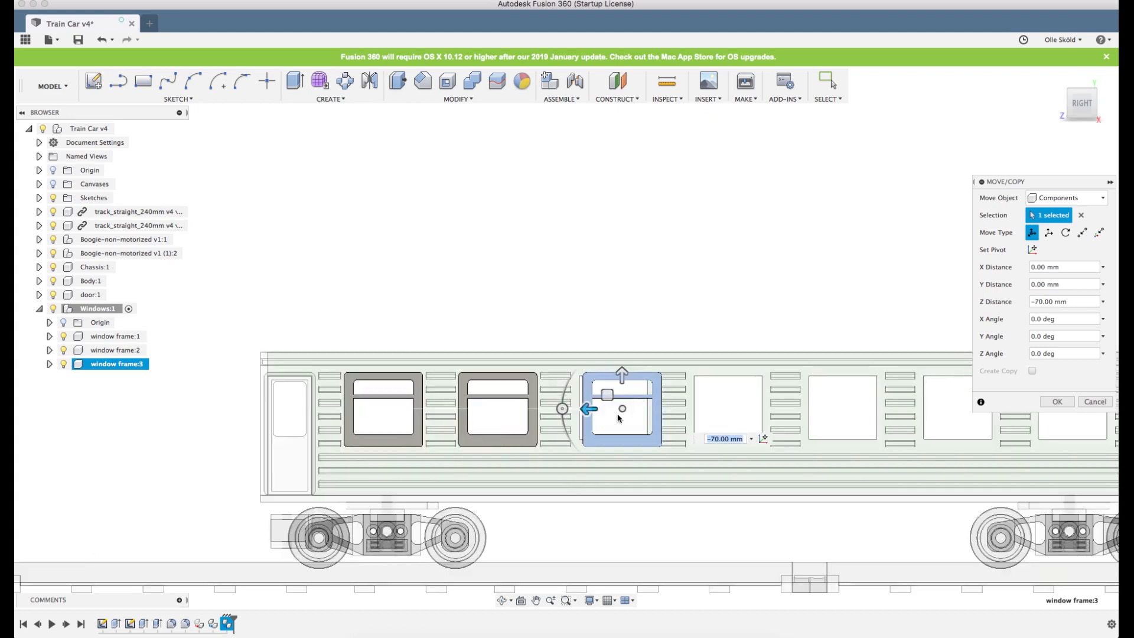
pyautogui.scroll(3, 614, 406)
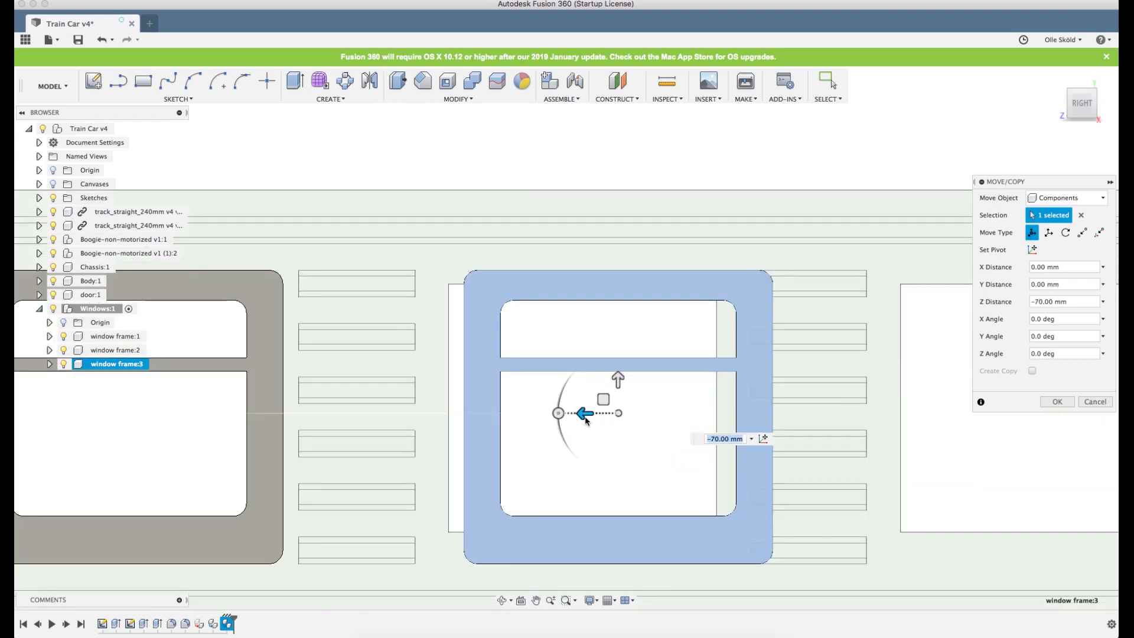
pyautogui.scroll(5, 590, 413)
pyautogui.moveTo(596, 410); pyautogui.dragTo(542, 411)
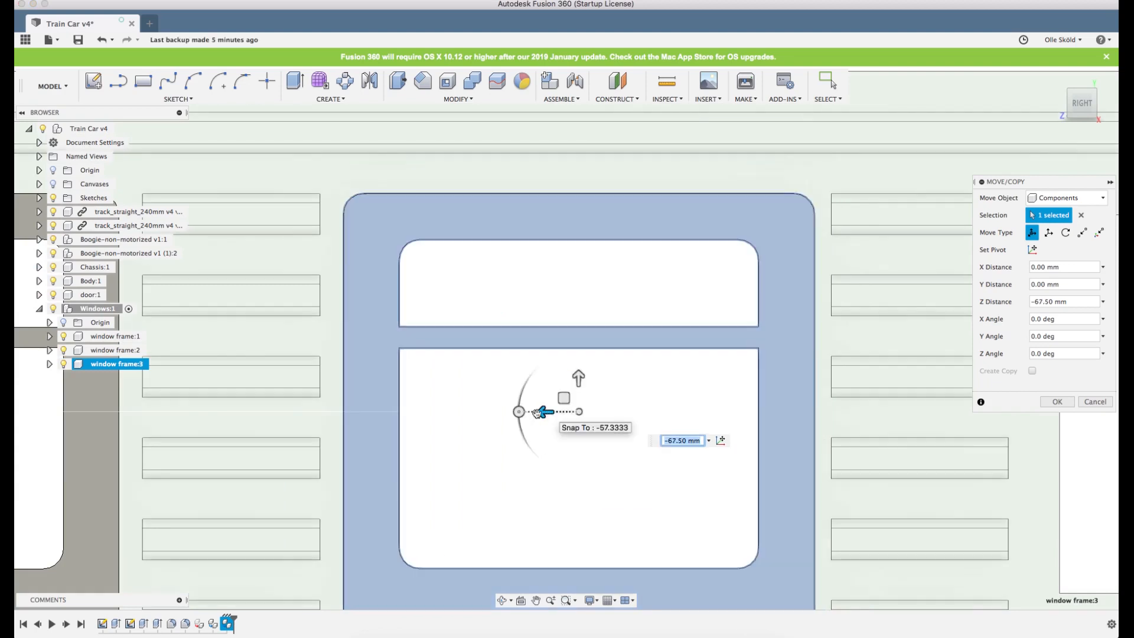
pyautogui.scroll(-5, 284, 396)
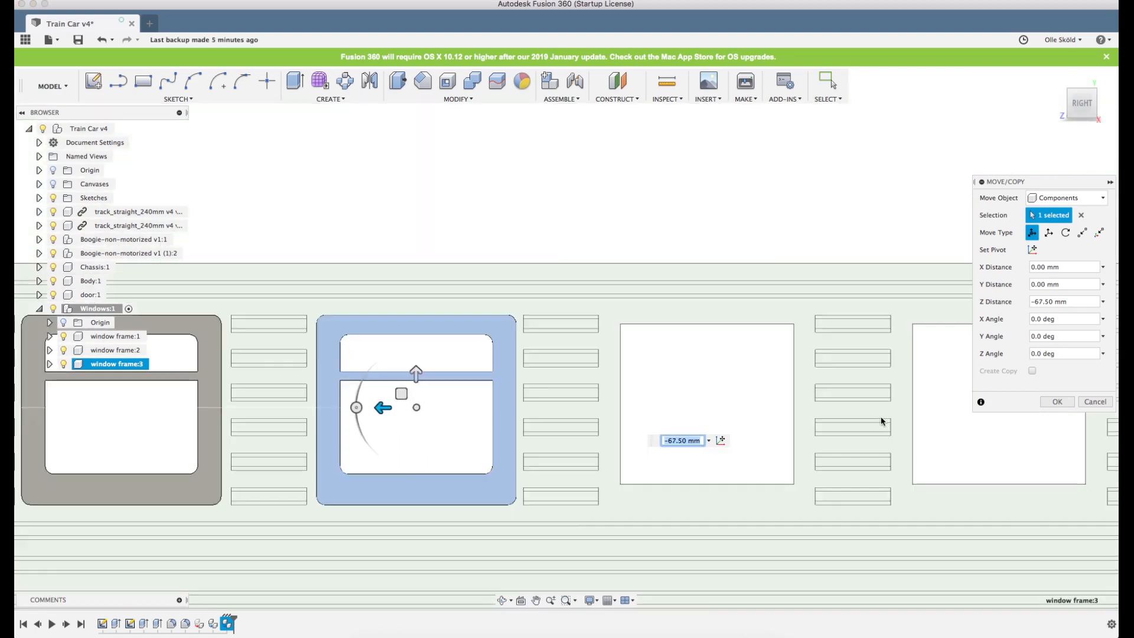
pyautogui.click(1046, 405)
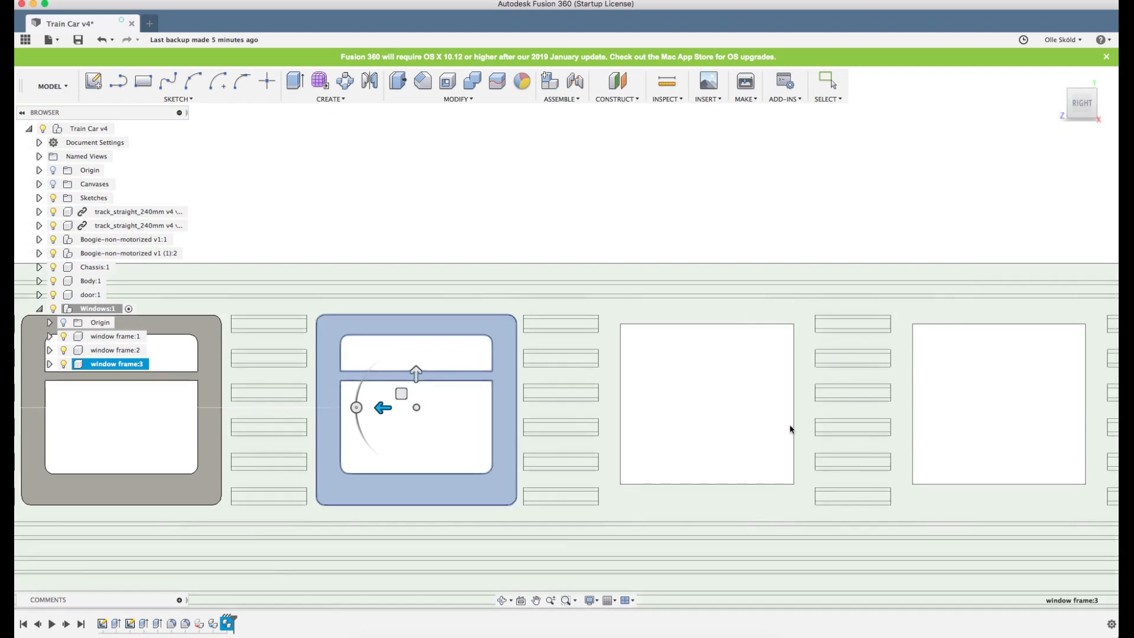
pyautogui.press('Escape')
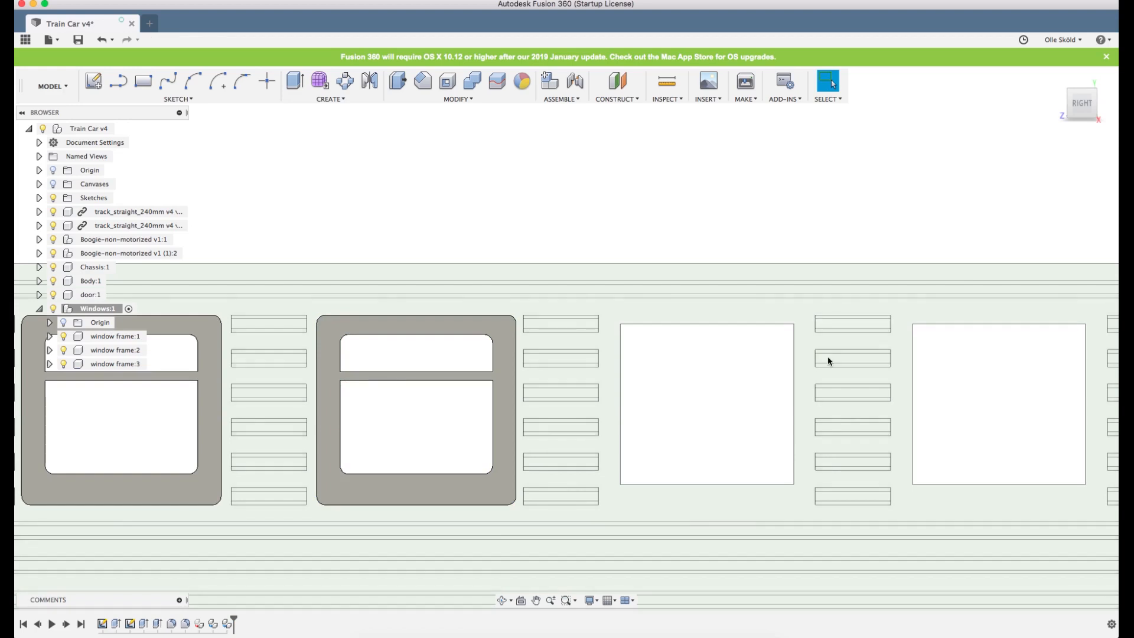
# Paste a fourth window frame into the Windows component and move it -101 mm along Z into the fourth window opening.
pyautogui.scroll(-5, 829, 341)
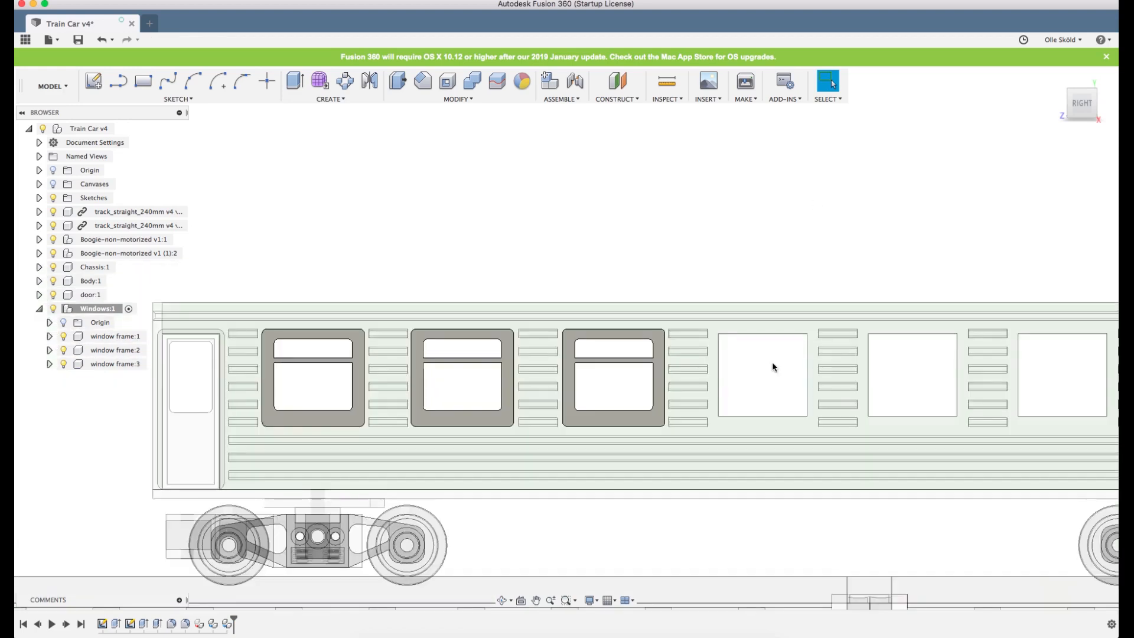
pyautogui.rightClick(100, 311)
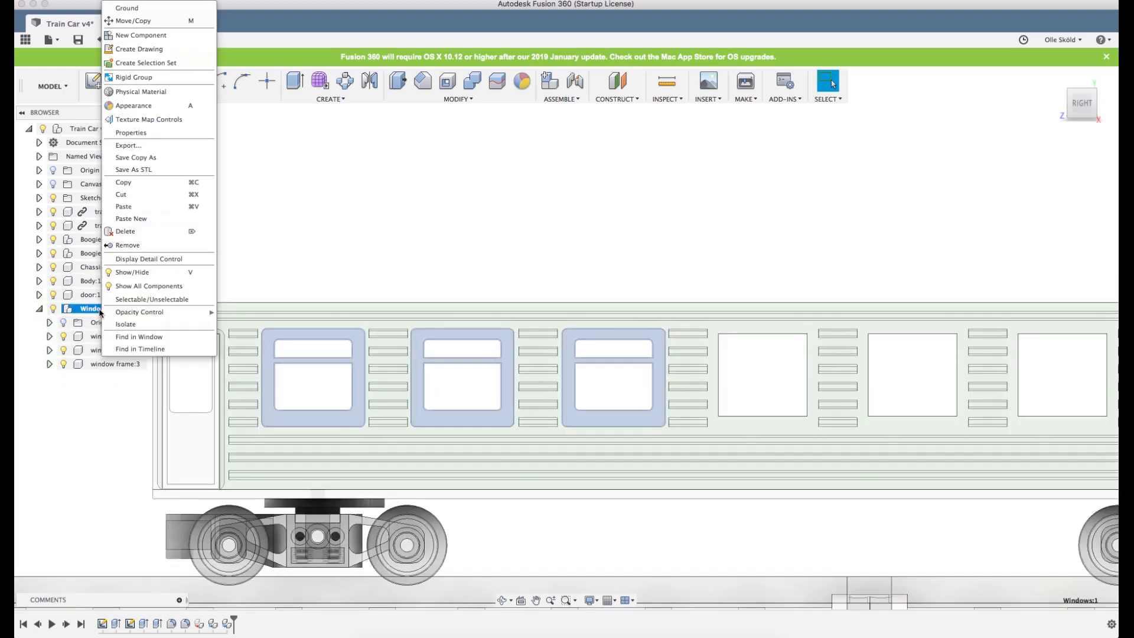
pyautogui.press('m')
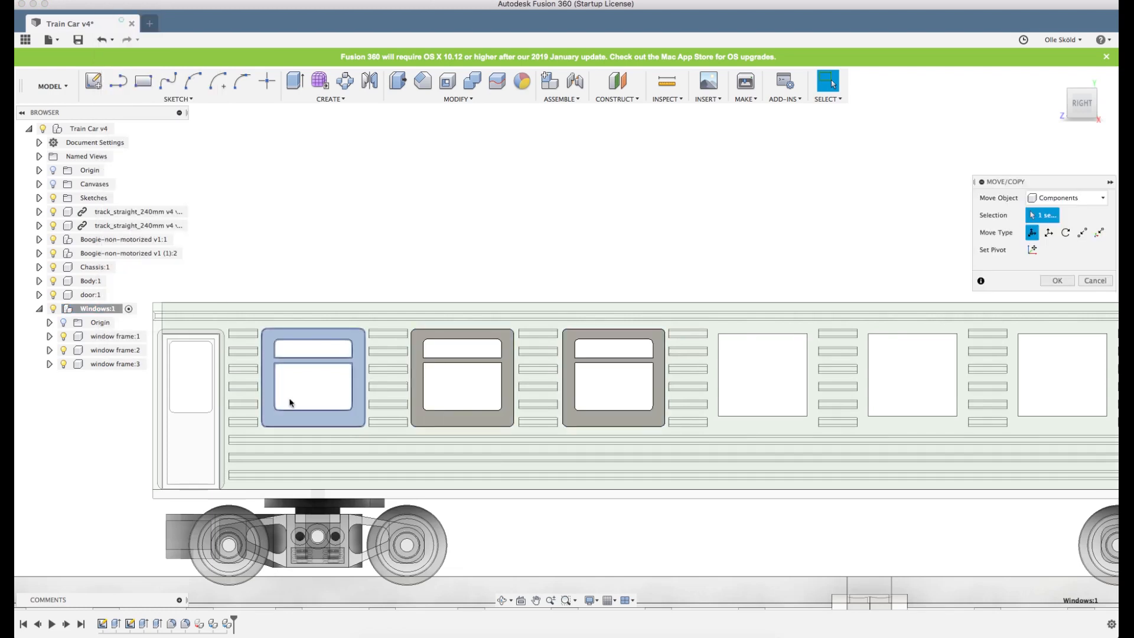
pyautogui.moveTo(293, 378); pyautogui.dragTo(724, 378)
pyautogui.scroll(4, 819, 388)
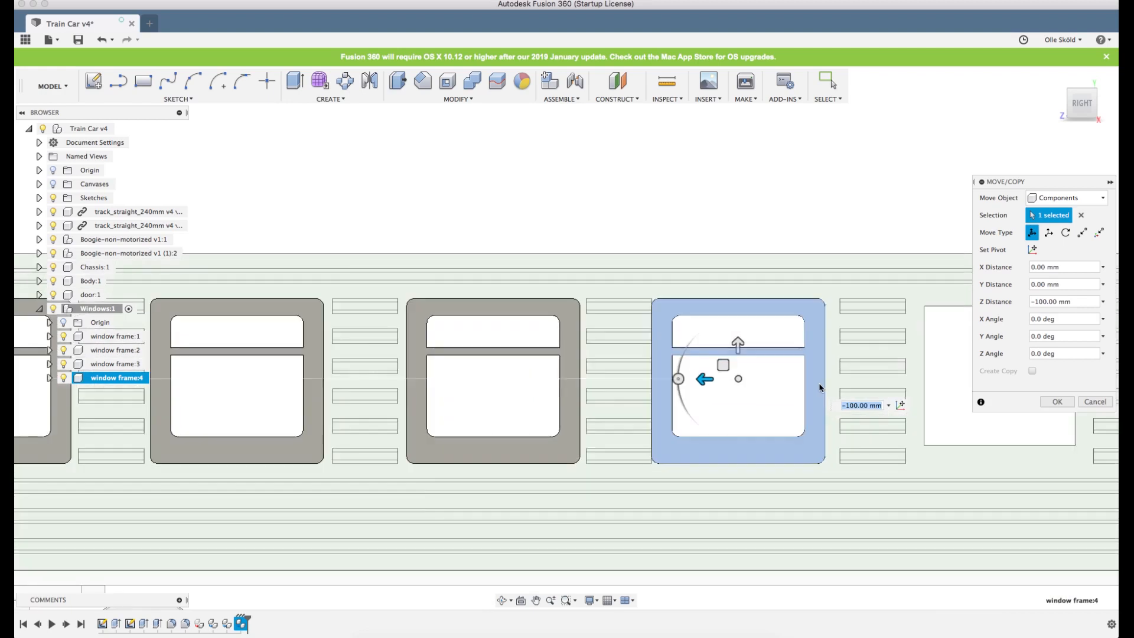
pyautogui.scroll(4, 832, 412)
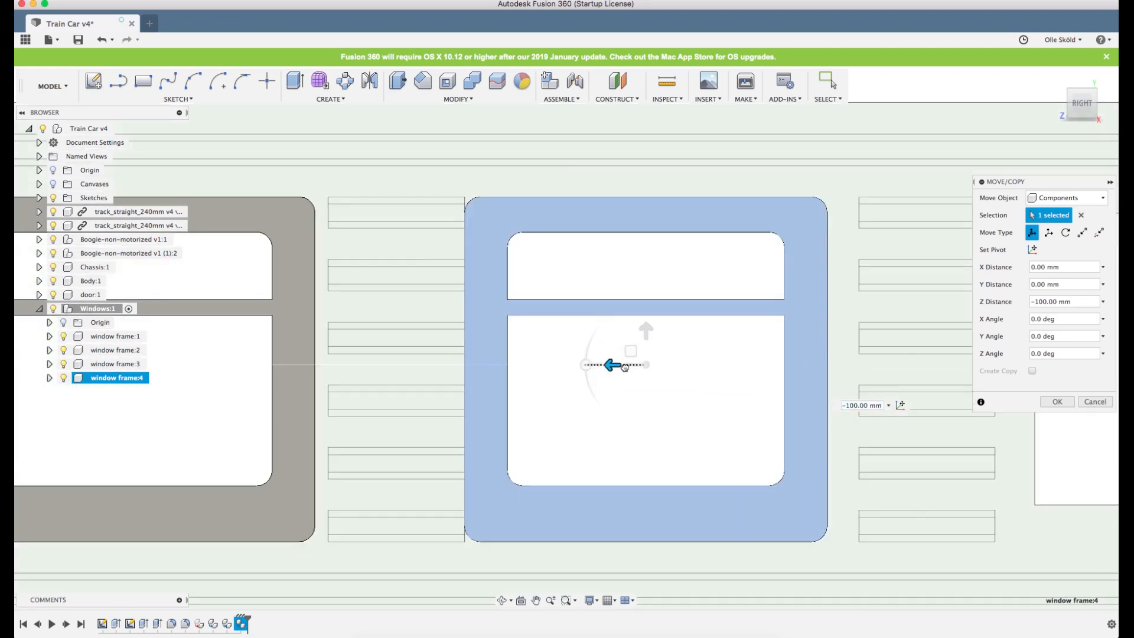
pyautogui.moveTo(625, 366); pyautogui.dragTo(629, 367)
pyautogui.press('Return')
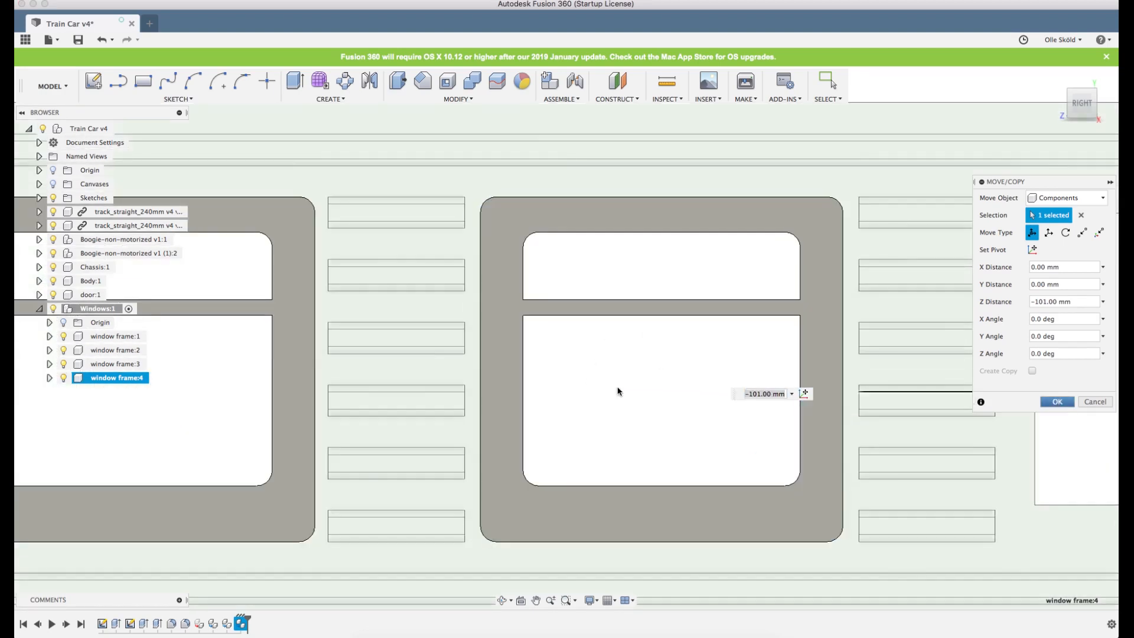
# Paste a fifth window frame into the Windows component and move it -134.5 mm along Z into the fifth window opening.
pyautogui.scroll(-10, 556, 392)
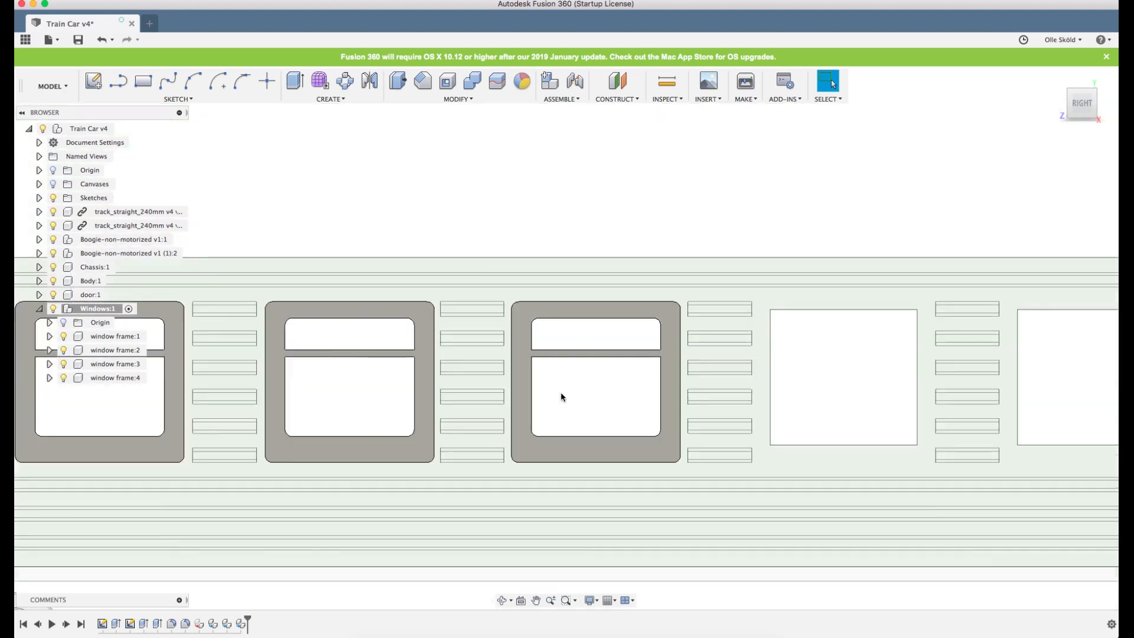
pyautogui.rightClick(87, 307)
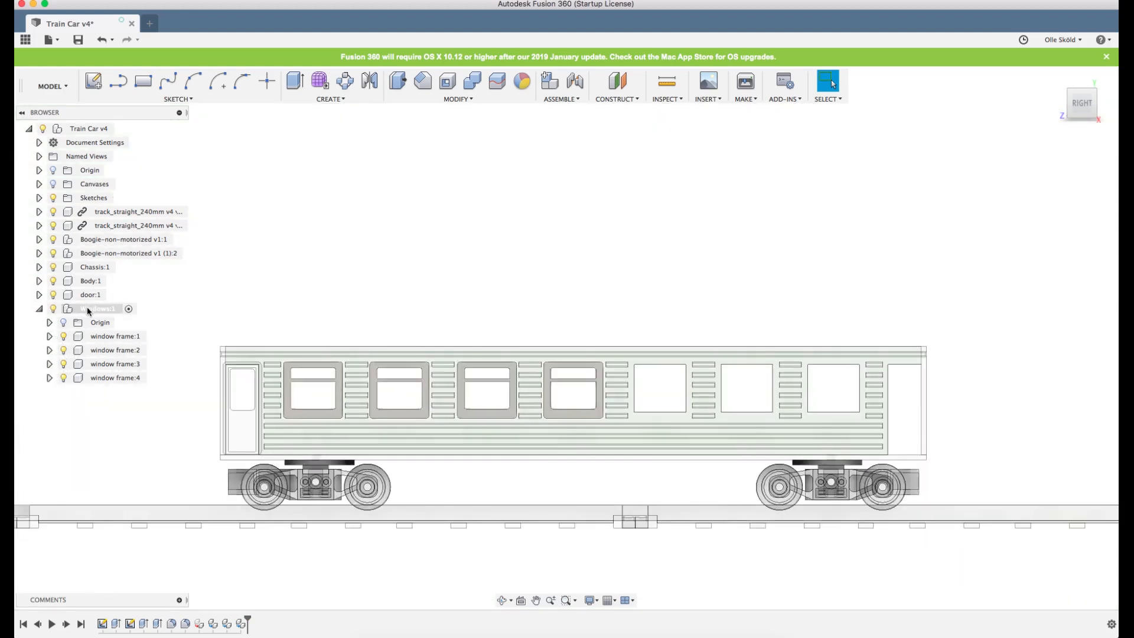
pyautogui.click(106, 220)
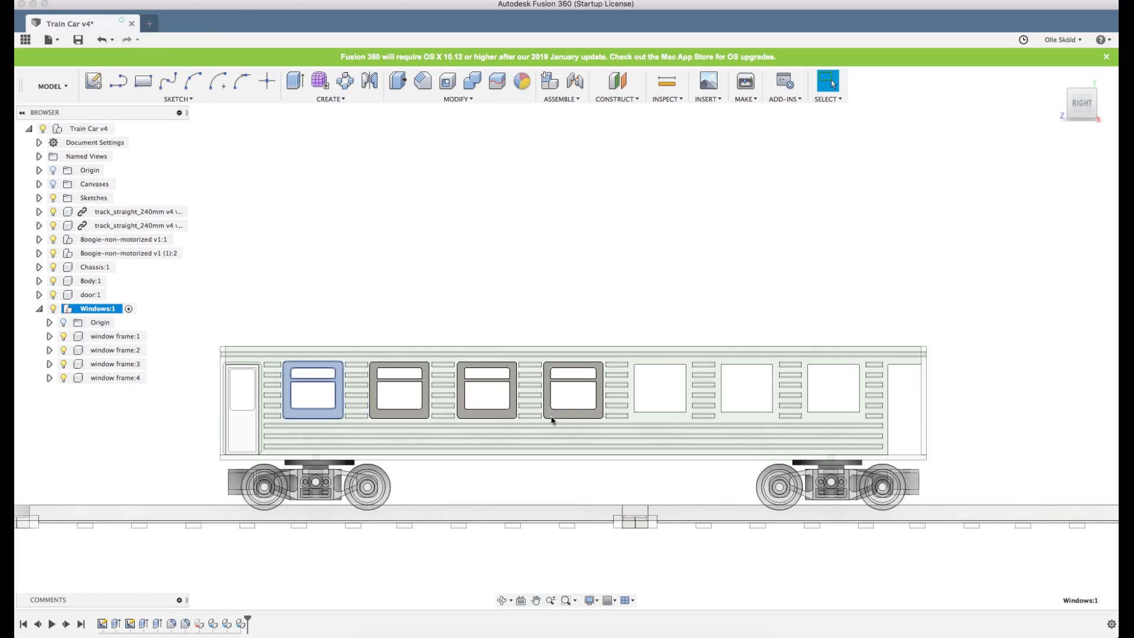
pyautogui.moveTo(279, 391); pyautogui.dragTo(615, 391)
pyautogui.scroll(2, 683, 398)
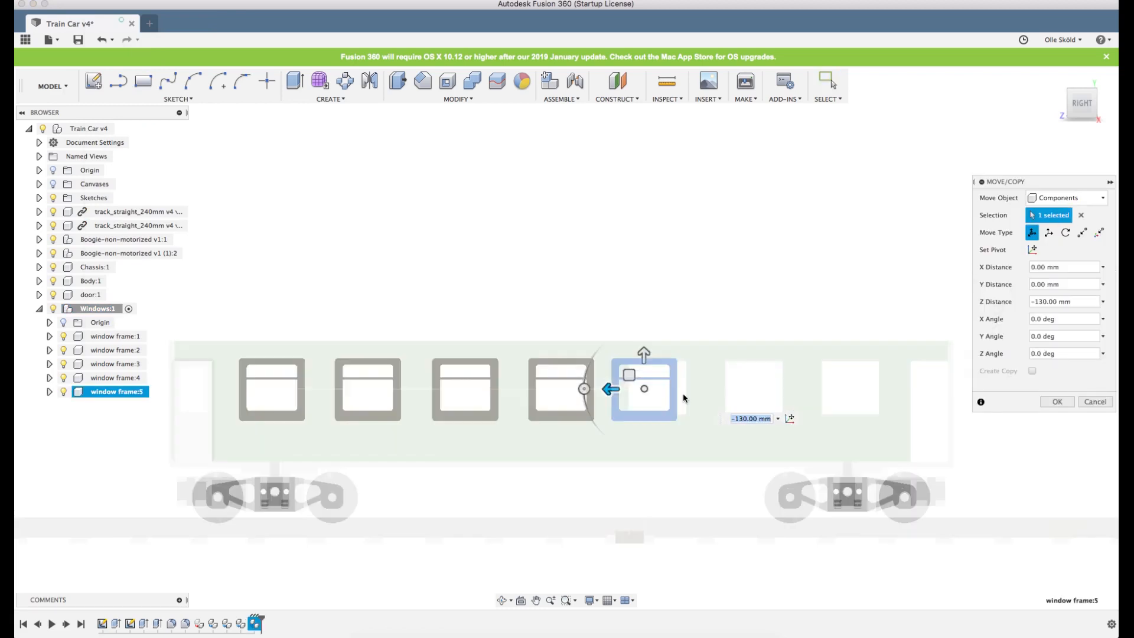
pyautogui.scroll(5, 684, 398)
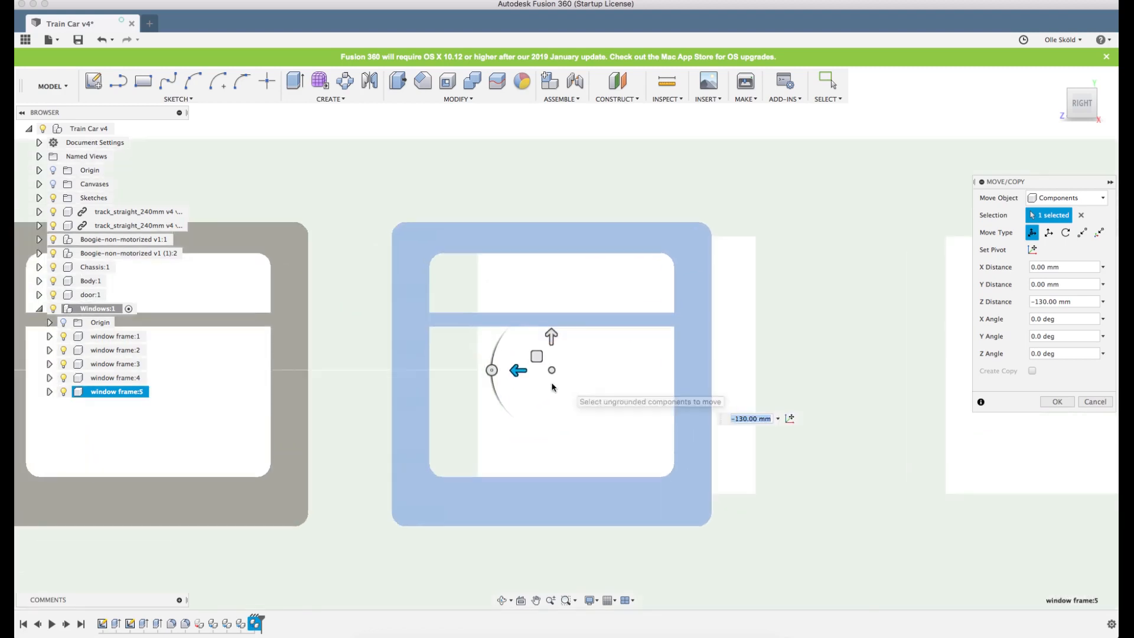
pyautogui.moveTo(518, 370); pyautogui.dragTo(590, 374)
pyautogui.scroll(-5, 542, 373)
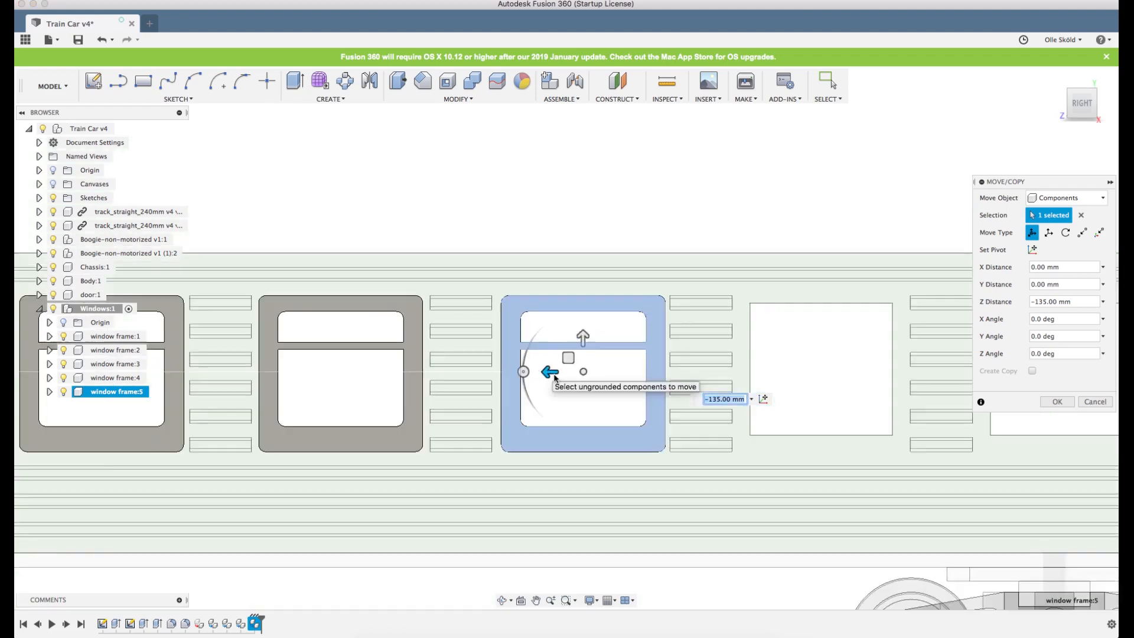
pyautogui.scroll(8, 555, 378)
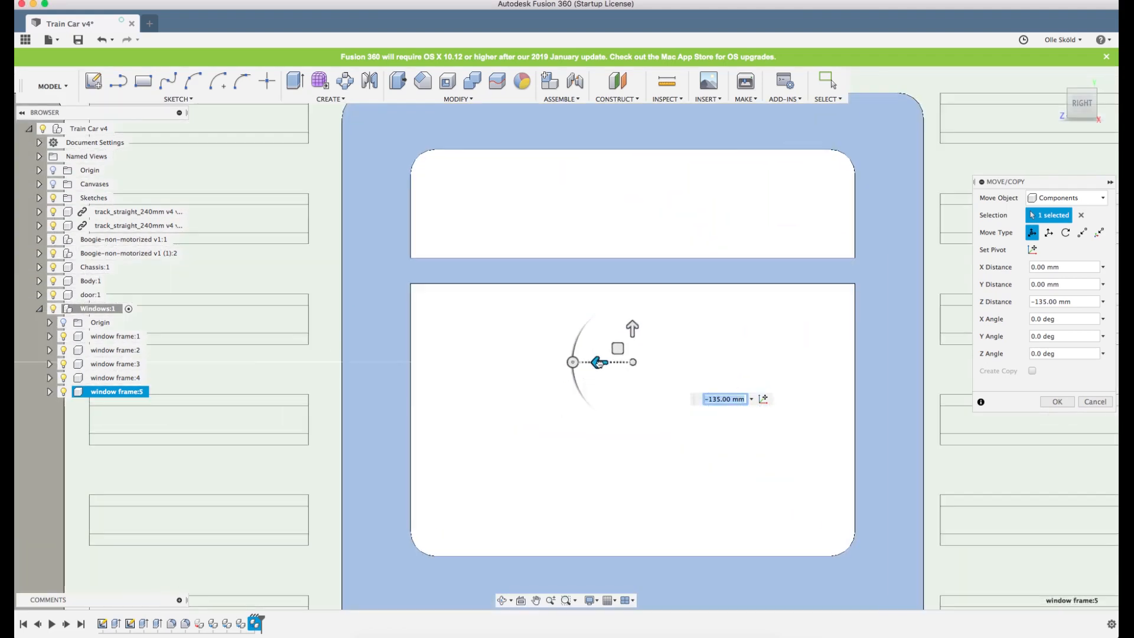
pyautogui.moveTo(598, 363); pyautogui.dragTo(596, 363)
pyautogui.scroll(-4, 592, 364)
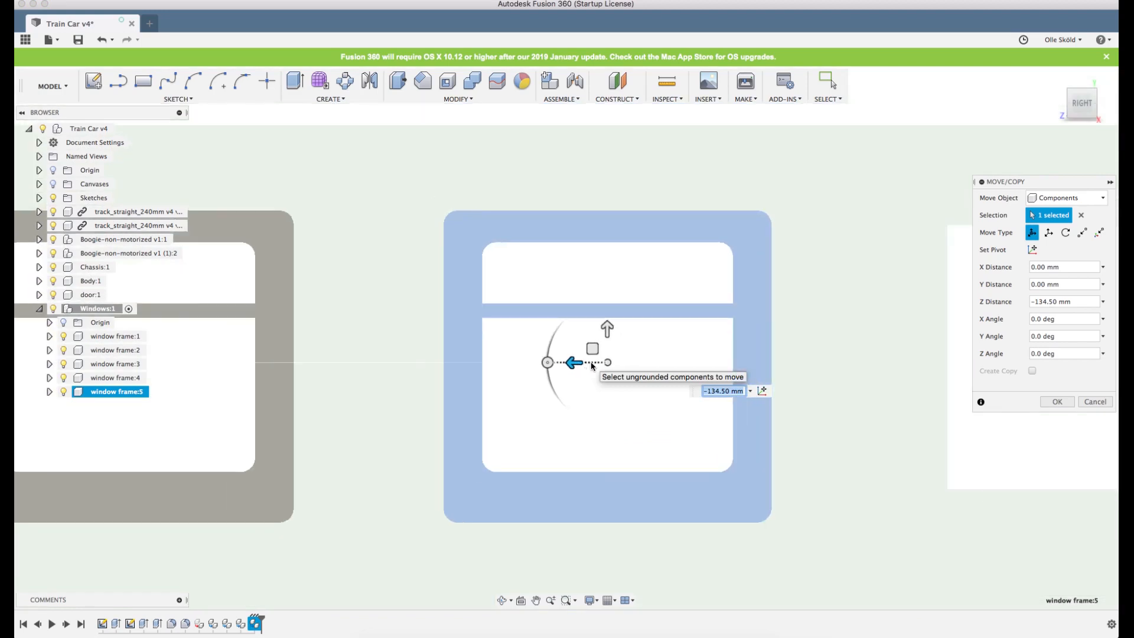
pyautogui.scroll(-3, 591, 366)
pyautogui.click(1056, 401)
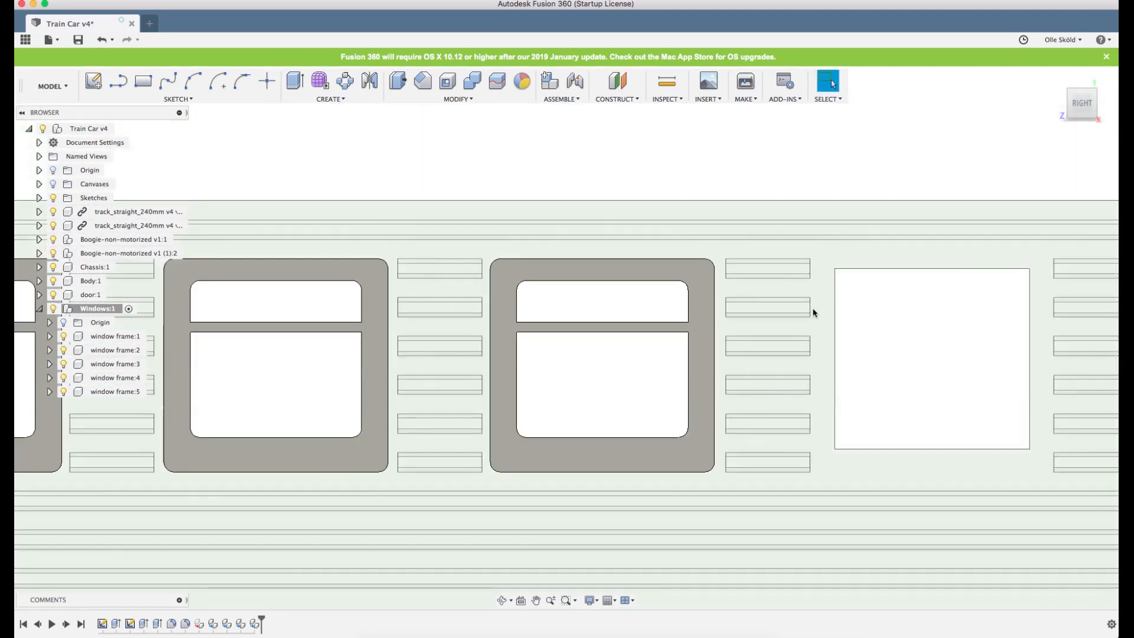
# Paste a sixth window frame into the Windows component and move it -168.5 mm along Z into the sixth window opening.
pyautogui.scroll(-6, 813, 312)
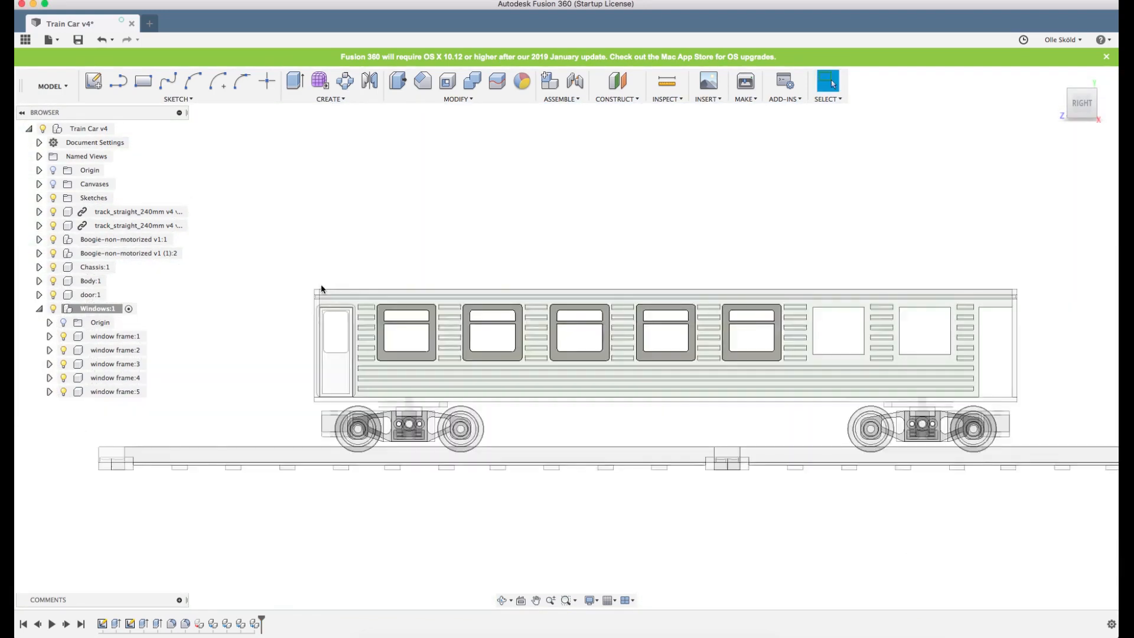
pyautogui.rightClick(97, 308)
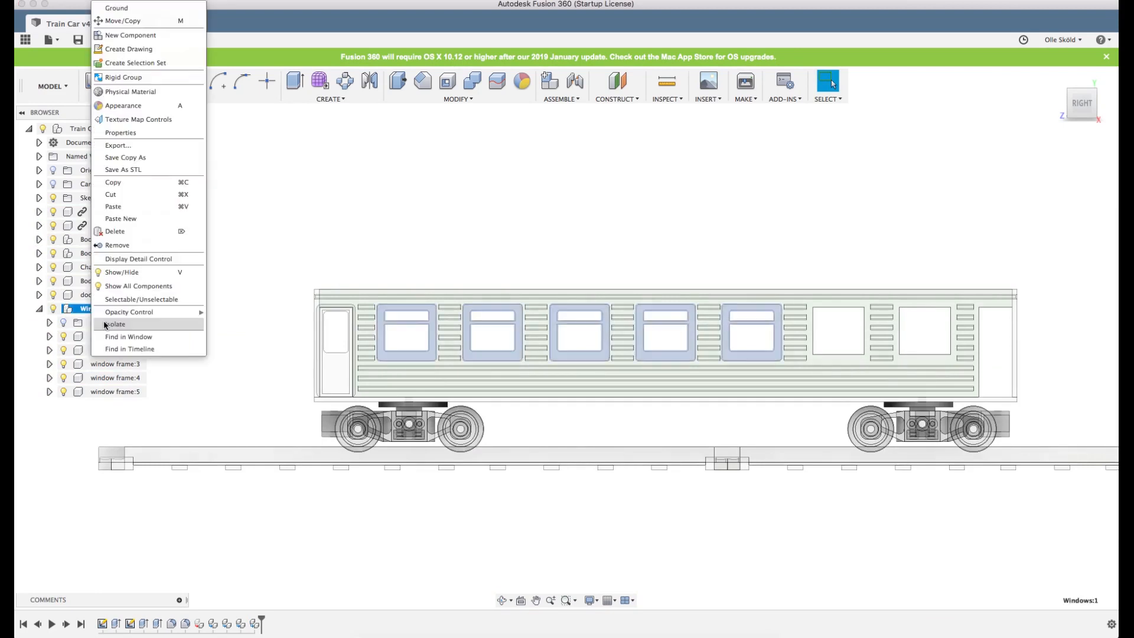
pyautogui.click(125, 206)
pyautogui.scroll(5, 761, 322)
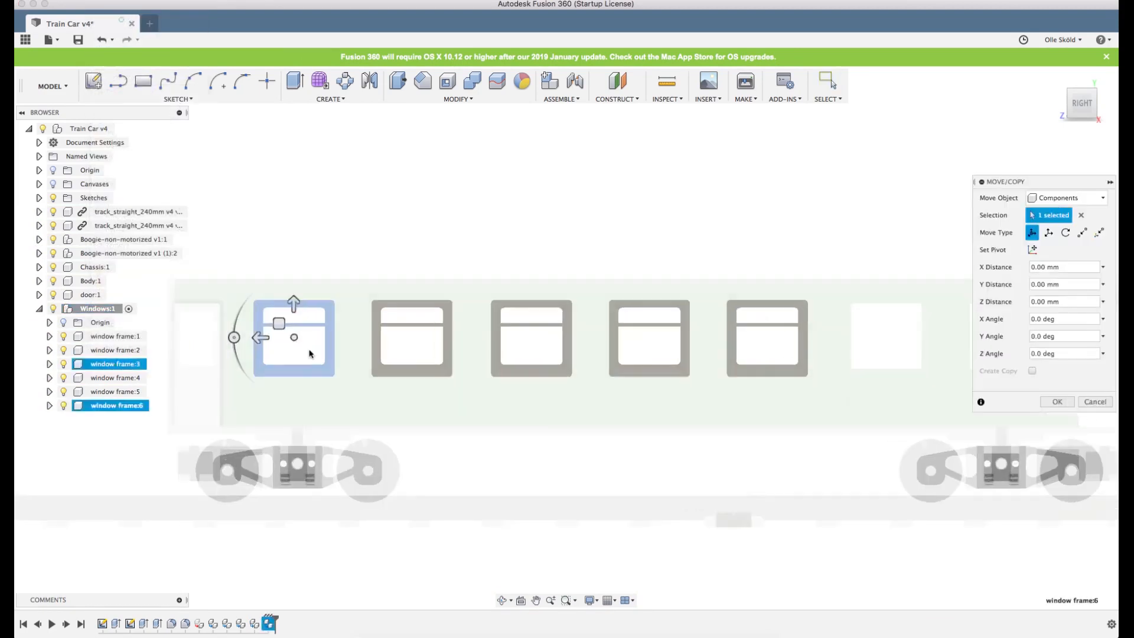
pyautogui.moveTo(288, 337); pyautogui.dragTo(889, 337)
pyautogui.scroll(5, 921, 340)
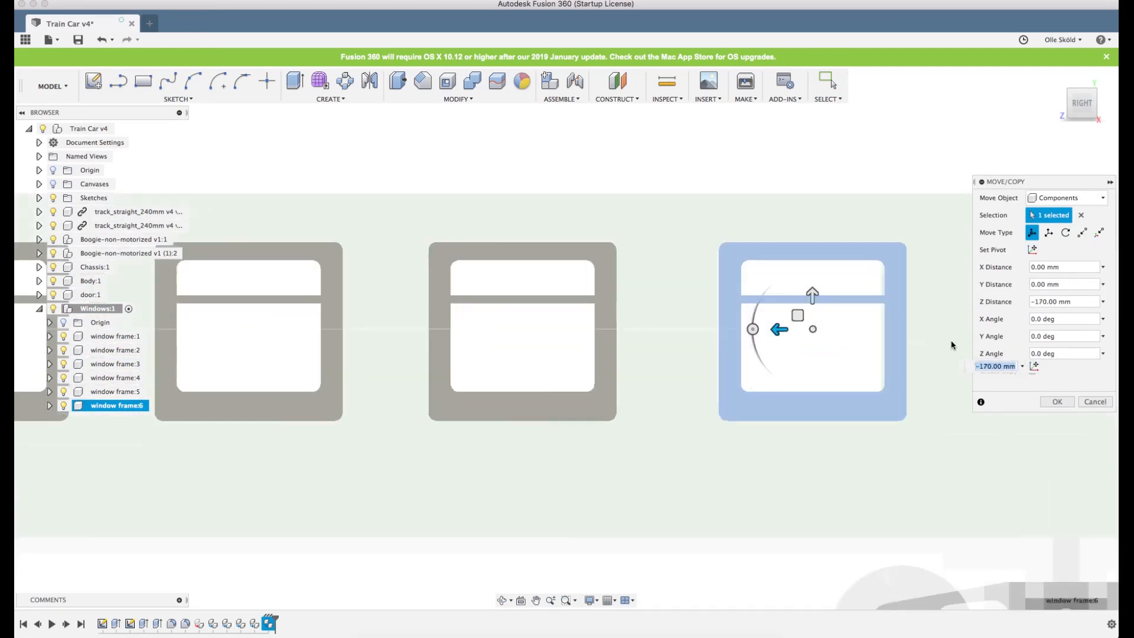
pyautogui.scroll(5, 945, 339)
pyautogui.moveTo(598, 317); pyautogui.dragTo(573, 314)
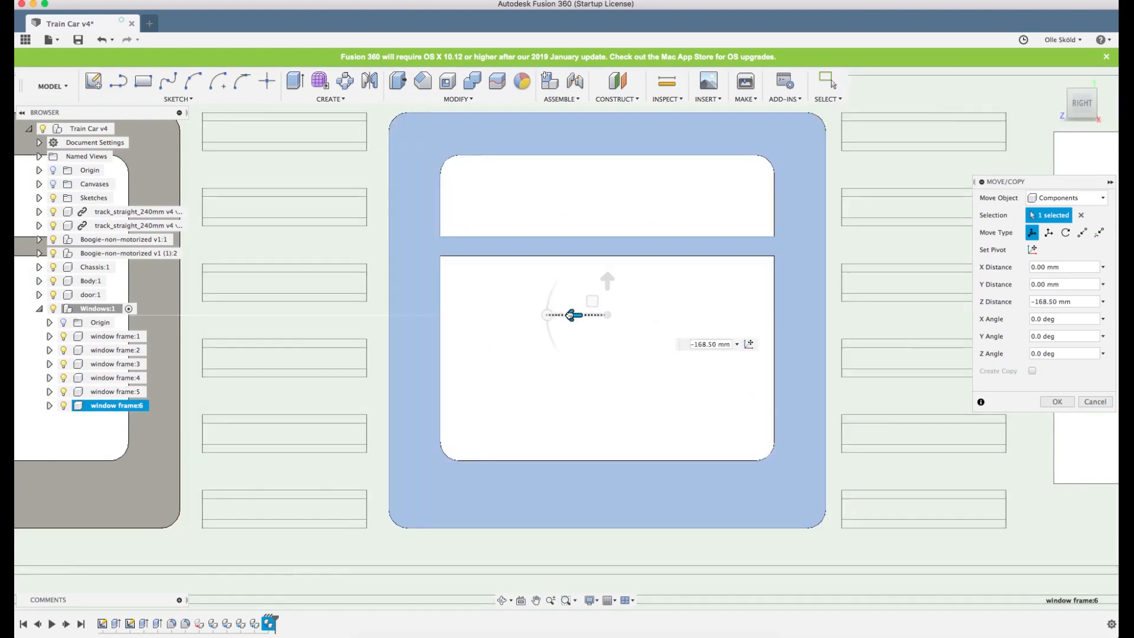
pyautogui.scroll(-3, 568, 316)
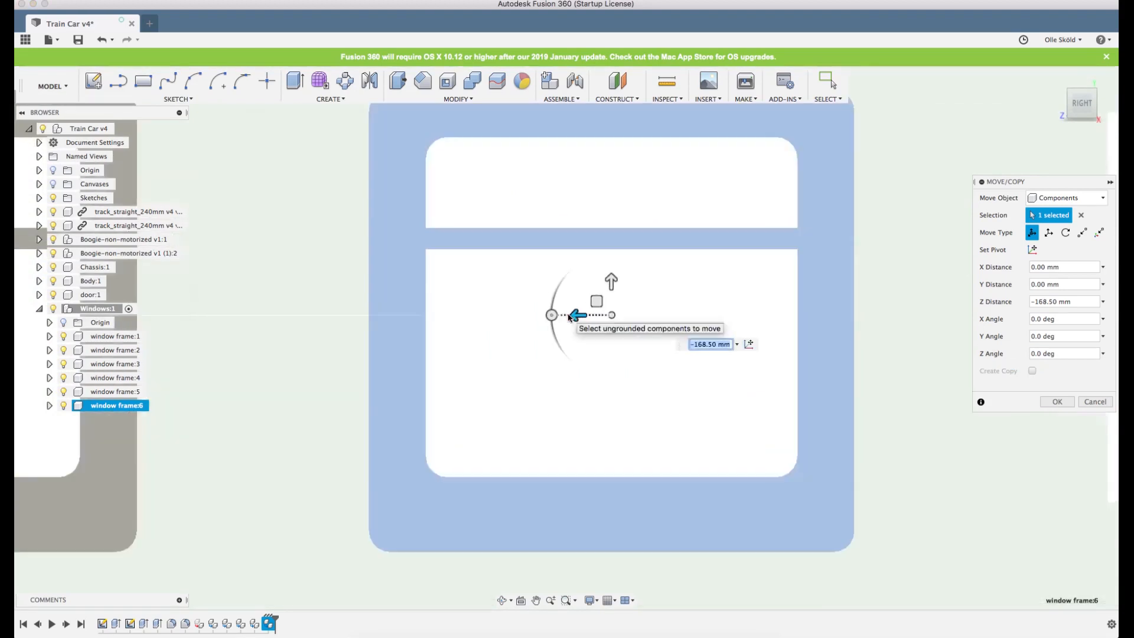
pyautogui.scroll(-2, 567, 318)
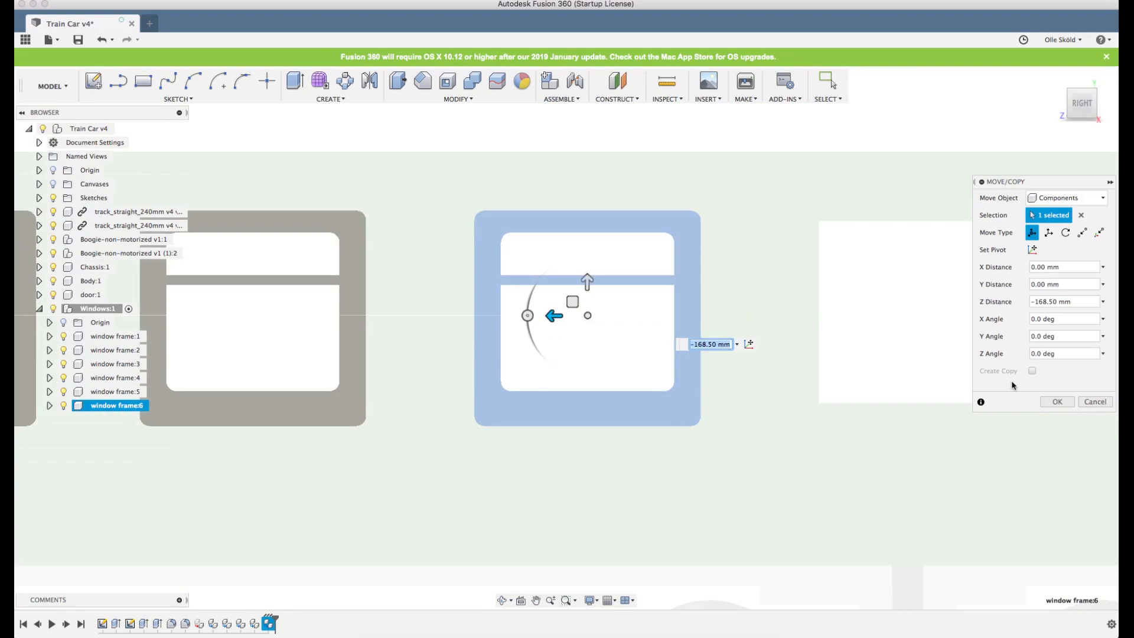
pyautogui.click(1061, 403)
# Paste a seventh window frame into the Windows component and move it along negative Z until it sits centred in the last window opening.
pyautogui.scroll(-3, 882, 366)
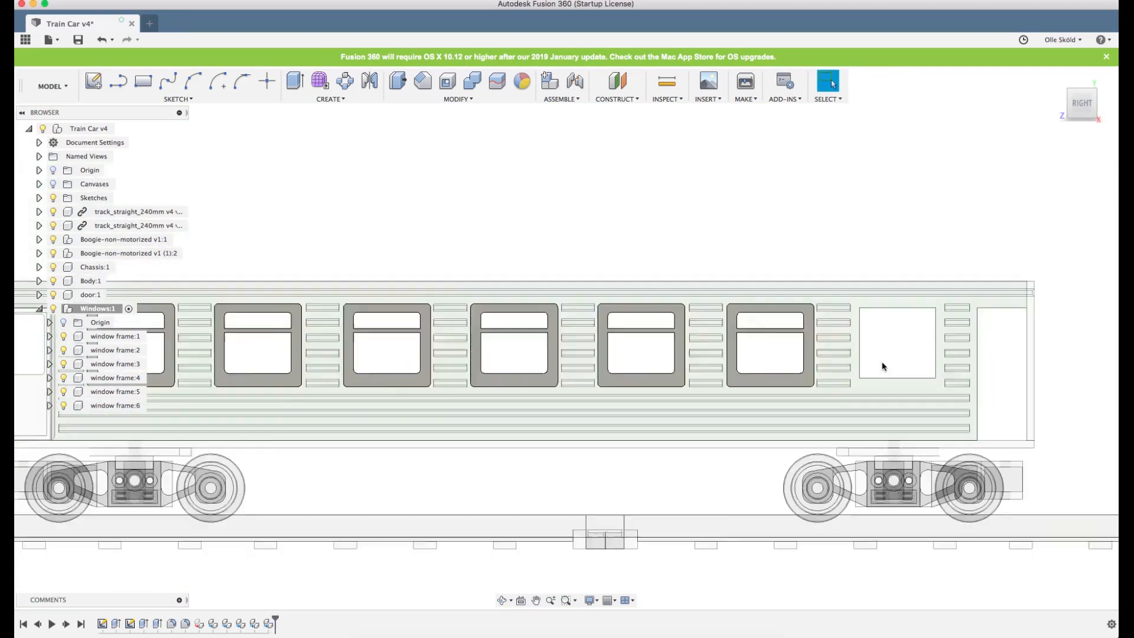
pyautogui.scroll(-2, 881, 366)
pyautogui.rightClick(93, 311)
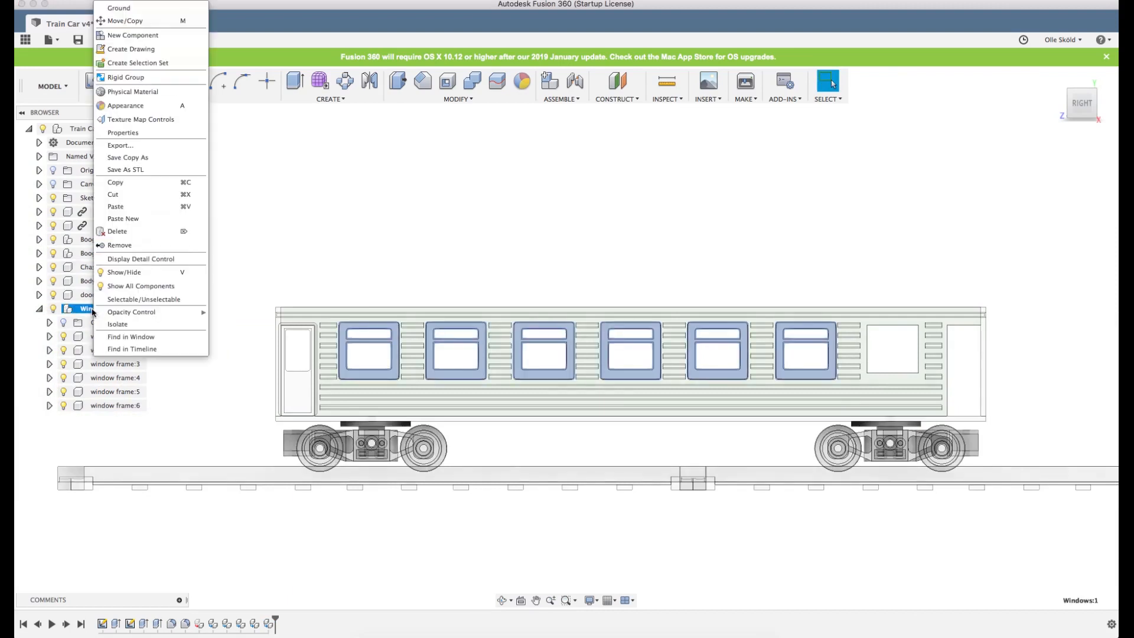
pyautogui.click(116, 206)
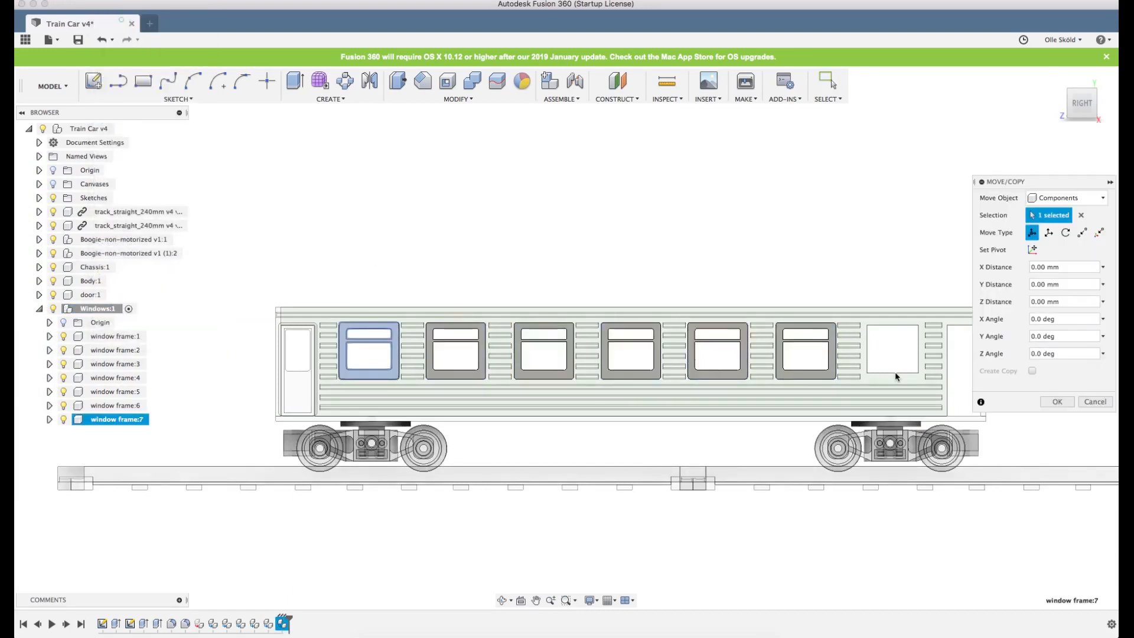
pyautogui.scroll(2, 894, 376)
pyautogui.moveTo(195, 350); pyautogui.dragTo(890, 350)
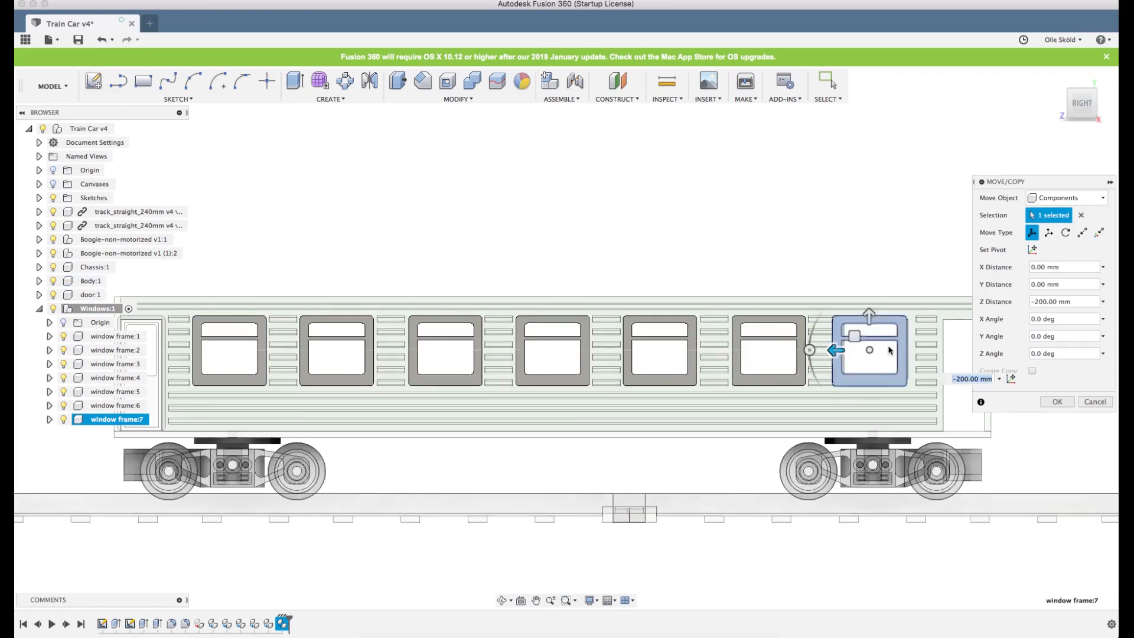
pyautogui.scroll(8, 890, 351)
pyautogui.moveTo(631, 307); pyautogui.dragTo(663, 306)
pyautogui.press('Return')
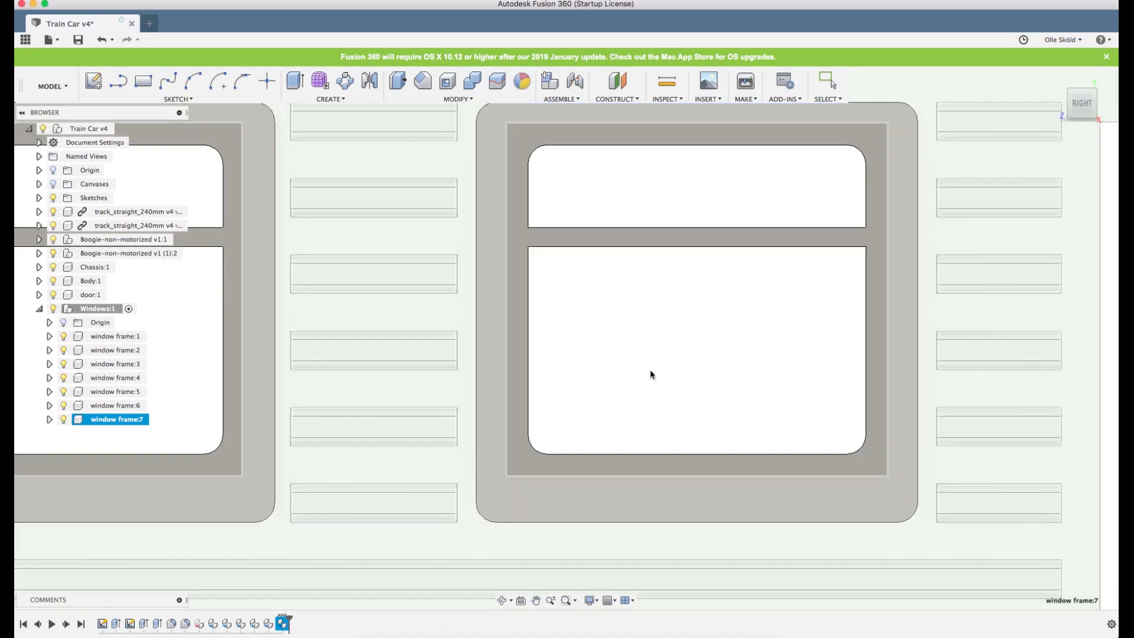
# Mirror the whole Windows component, with the pattern type Components, across the vertical lengthwise origin plane onto the car's opposite side.
pyautogui.scroll(-10, 770, 331)
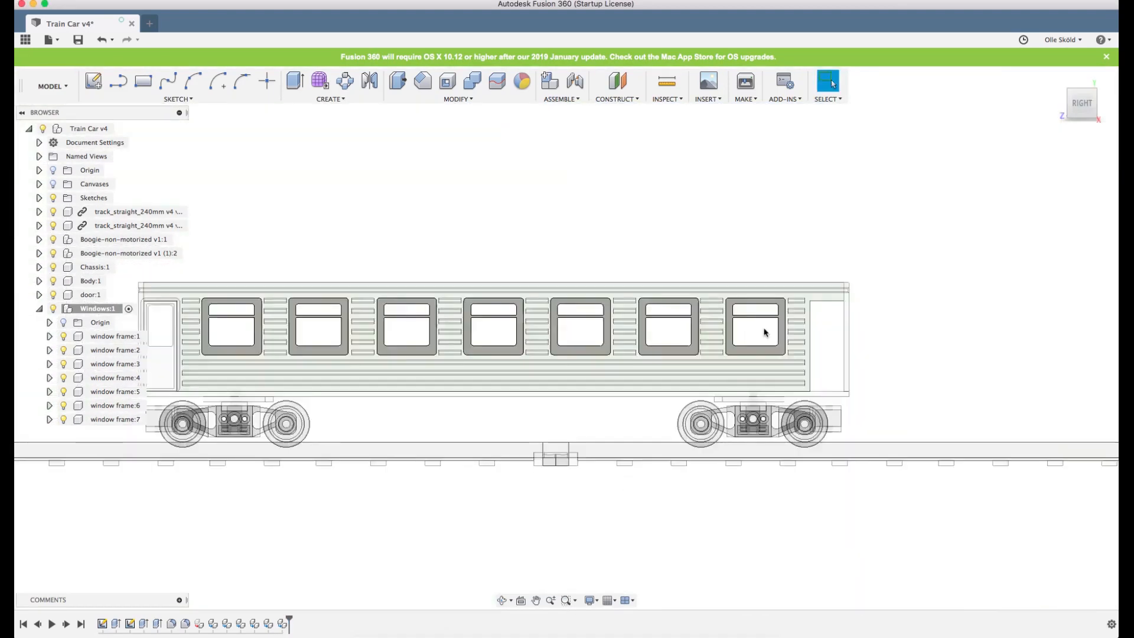
pyautogui.keyDown('shift'); pyautogui.moveTo(730, 327); pyautogui.dragTo(620, 309, button='middle'); pyautogui.keyUp('shift')
pyautogui.press('Escape')
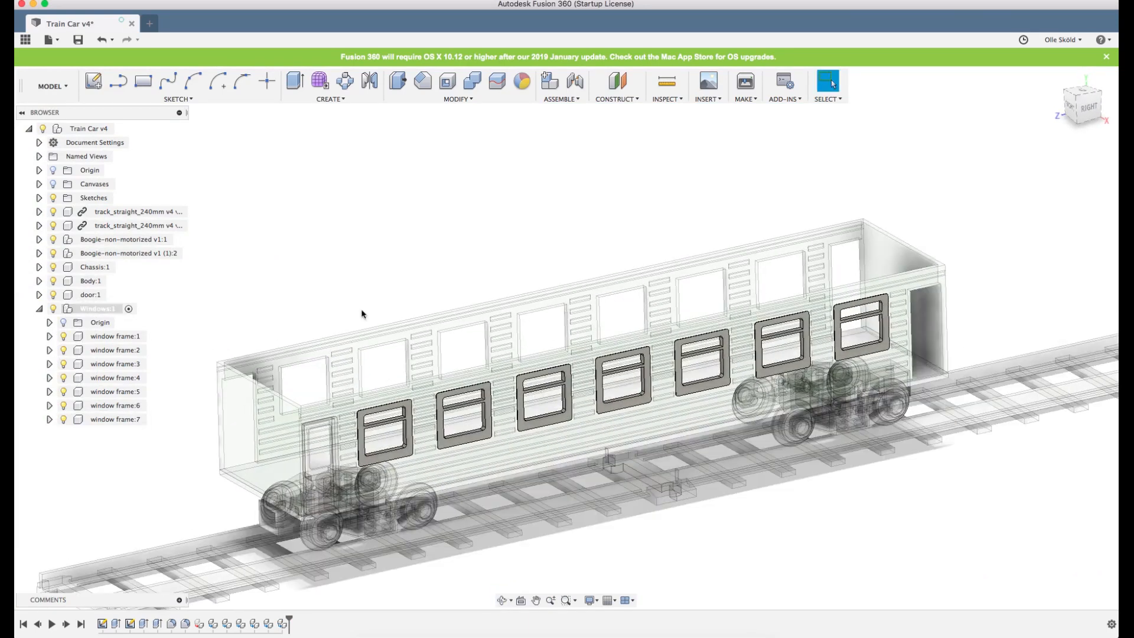
pyautogui.click(39, 308)
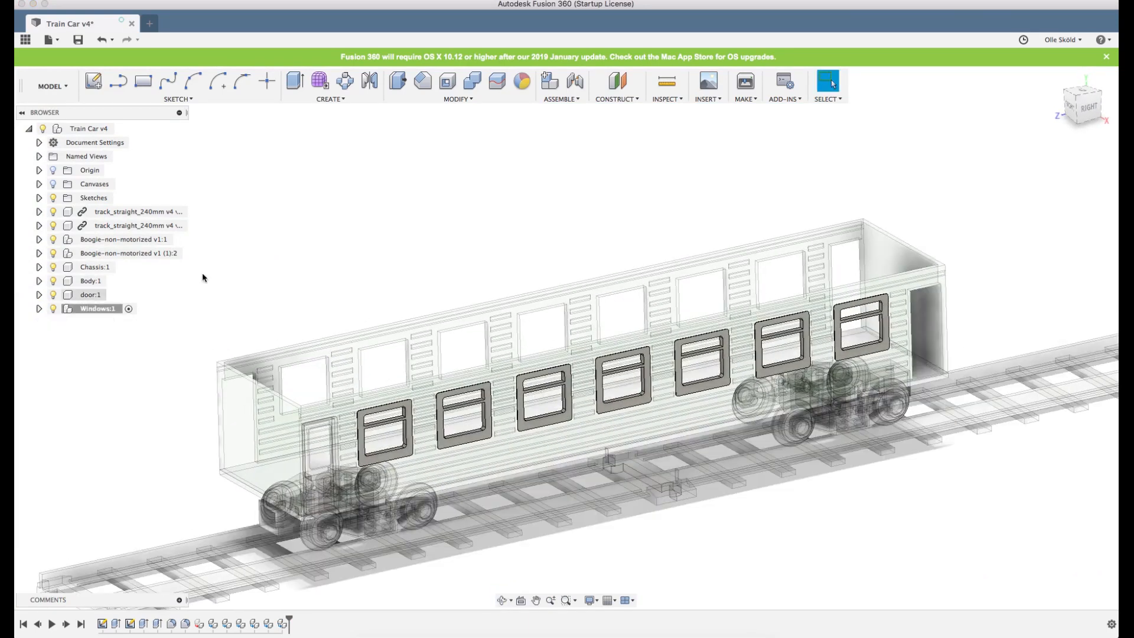
pyautogui.click(369, 81)
pyautogui.click(1066, 205)
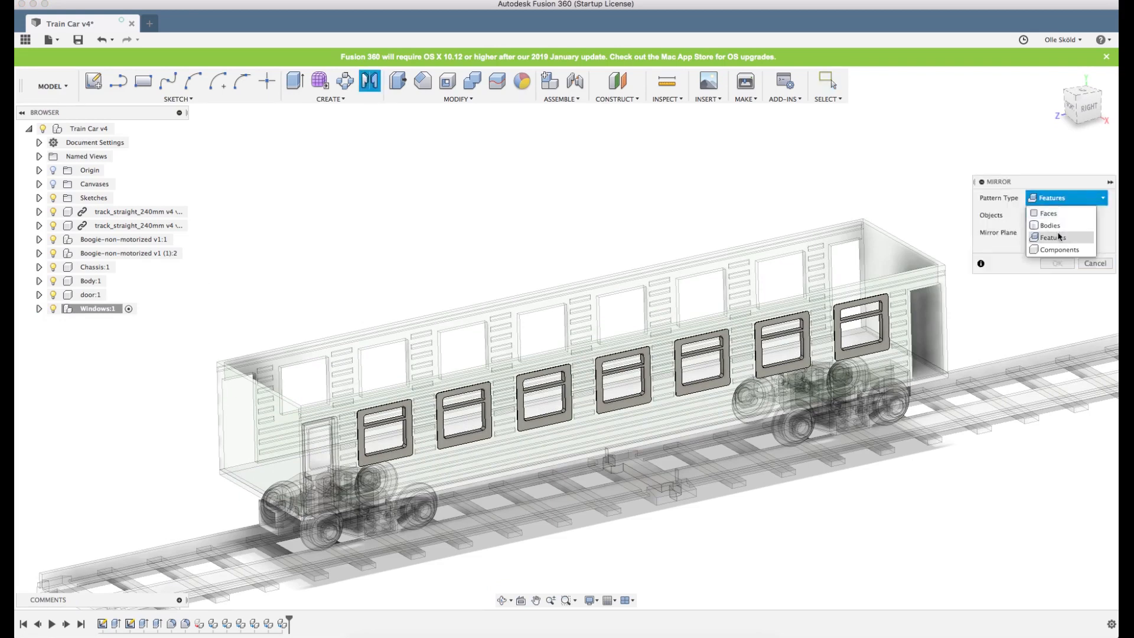
pyautogui.click(1055, 250)
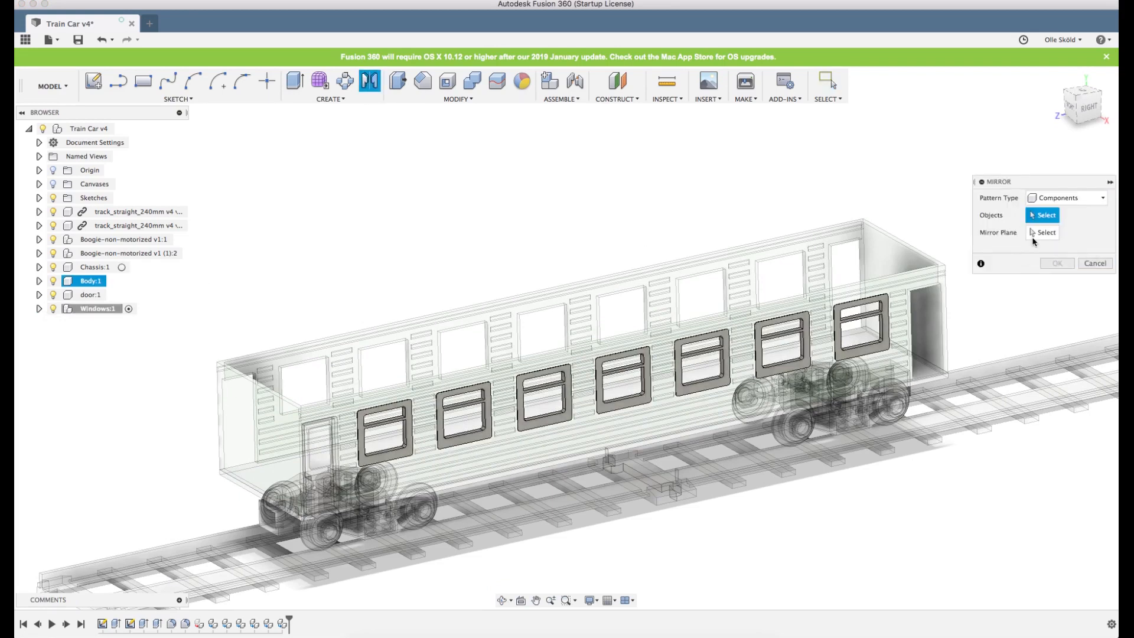
pyautogui.scroll(-1, 41, 316)
pyautogui.click(88, 308)
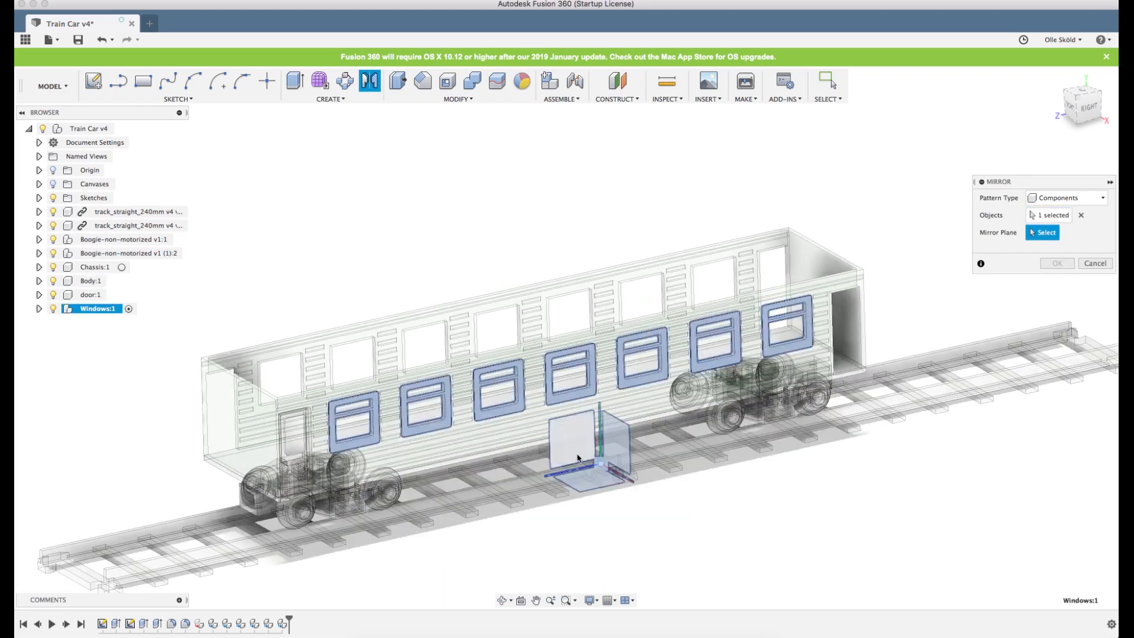
pyautogui.click(574, 460)
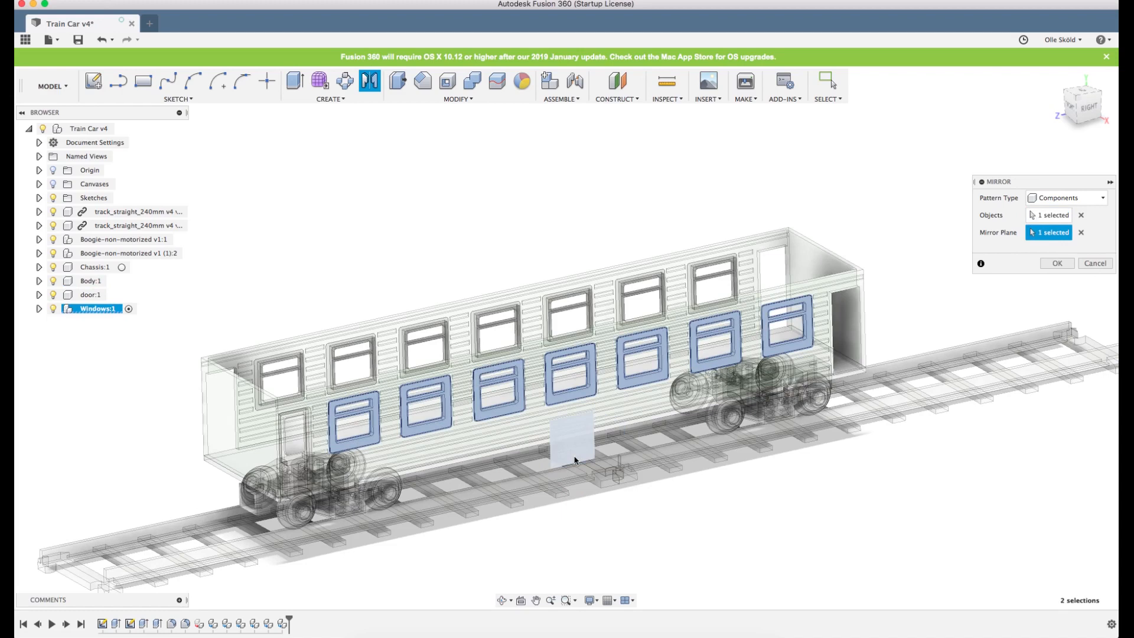
pyautogui.click(1056, 264)
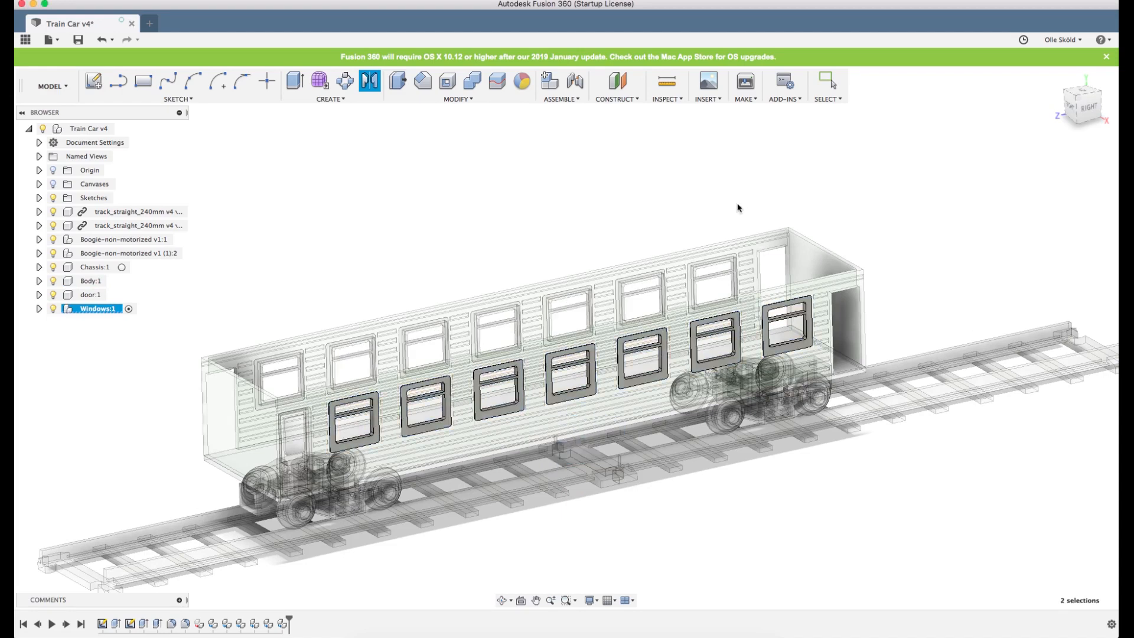
# Create a new component under the top-level Train Car v4 assembly and rename it Doors.
pyautogui.scroll(-5, 665, 216)
pyautogui.moveTo(660, 220)
pyautogui.keyDown('shift'); pyautogui.mouseDown(button='middle')
pyautogui.moveTo(771, 212)
pyautogui.moveTo(700, 213)
pyautogui.moveTo(615, 236)
pyautogui.mouseUp(button='middle'); pyautogui.keyUp('shift')
pyautogui.scroll(5, 614, 240)
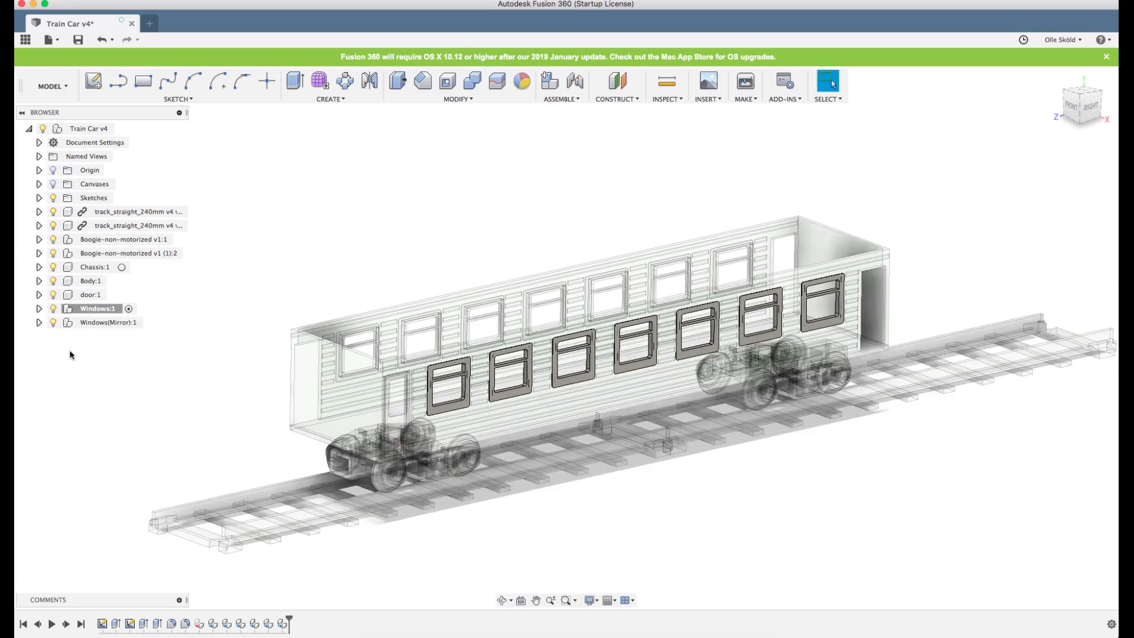
pyautogui.rightClick(105, 128)
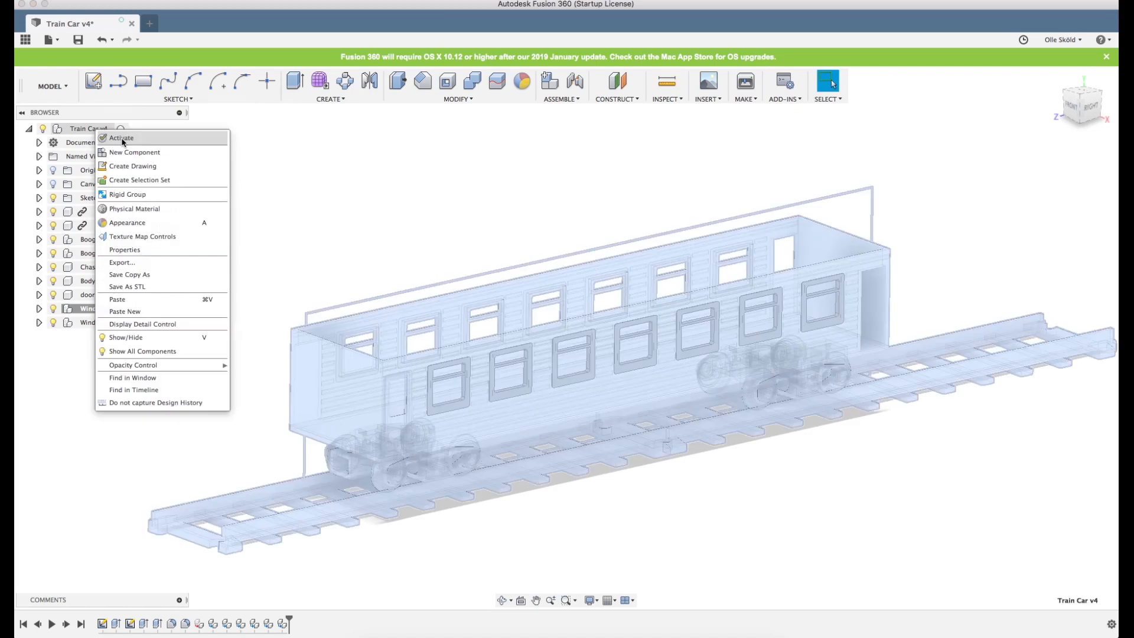
pyautogui.click(134, 153)
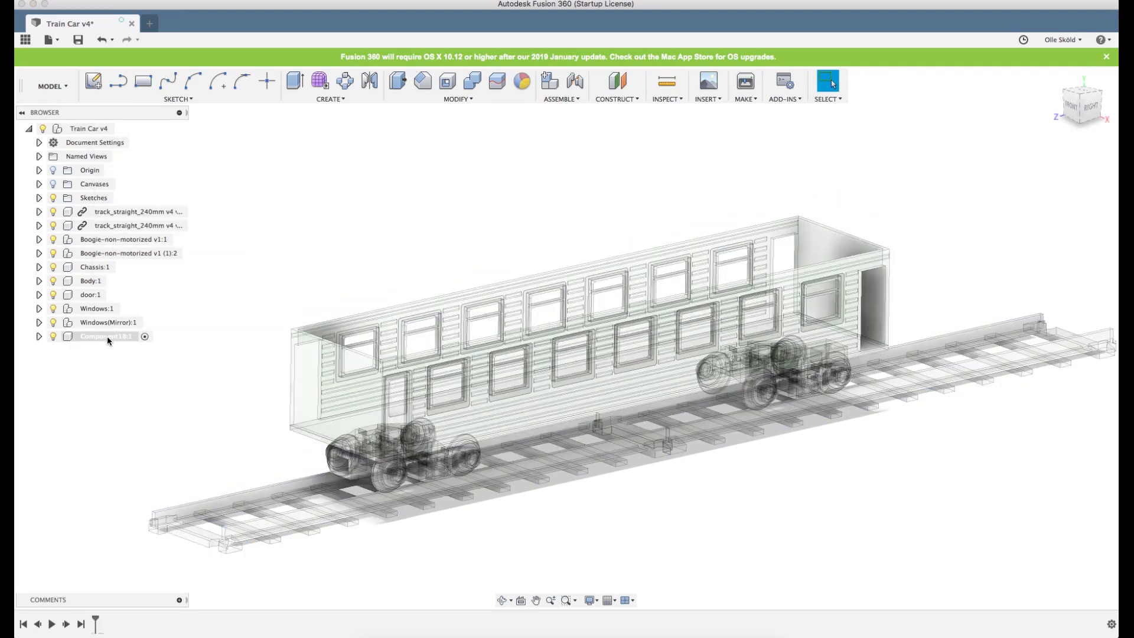
pyautogui.doubleClick(117, 339)
pyautogui.press('Return')
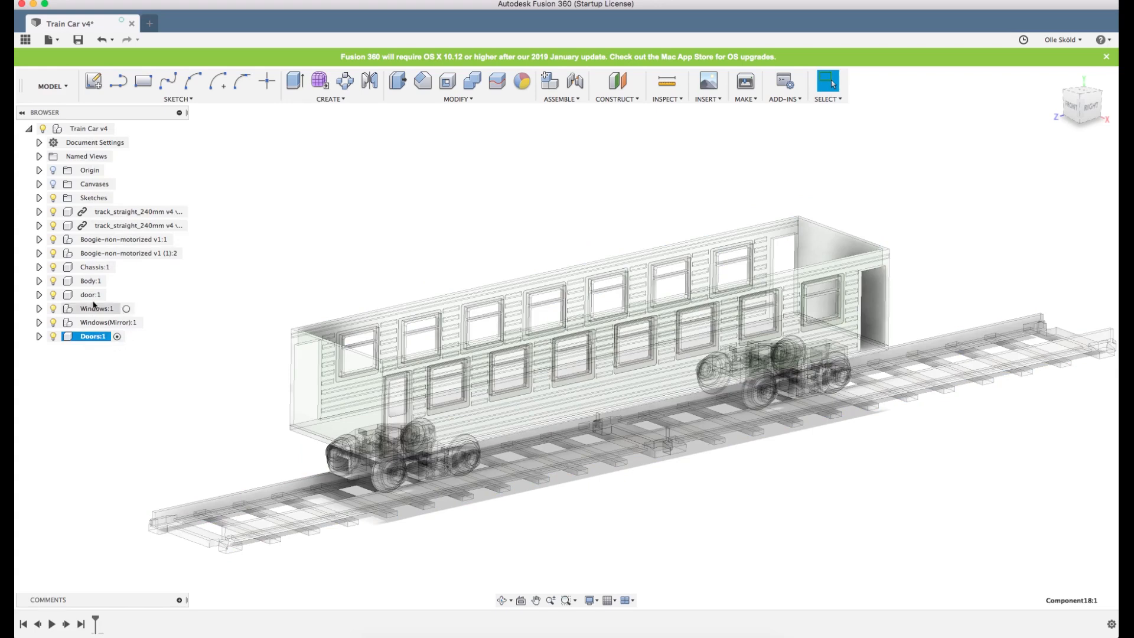
pyautogui.moveTo(94, 308); pyautogui.dragTo(96, 336)
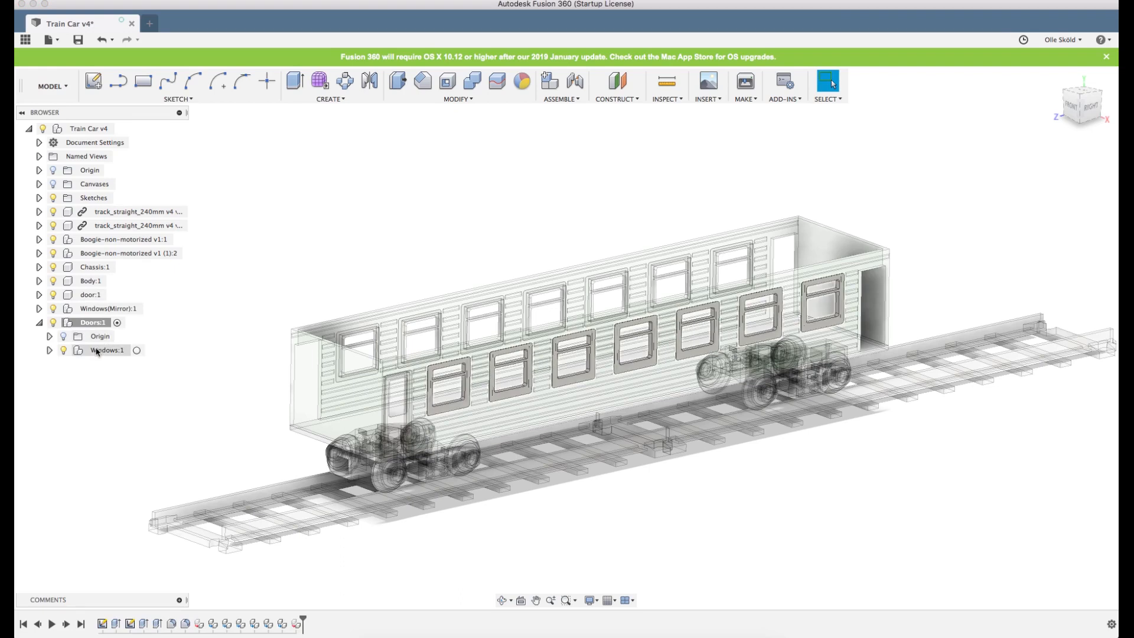
pyautogui.press('super+z')
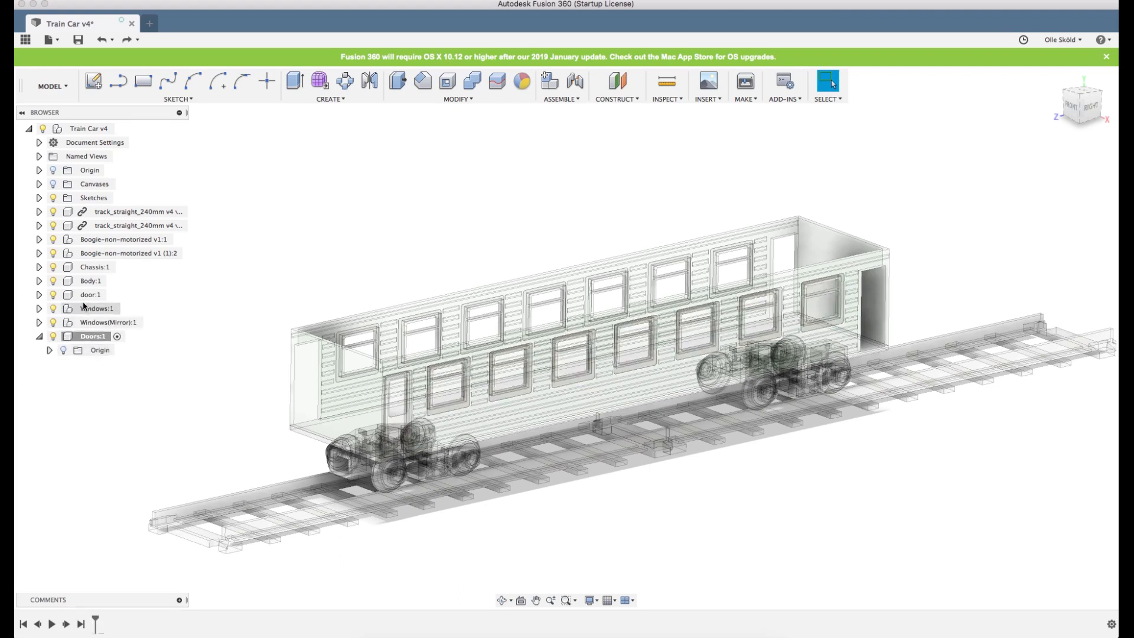
pyautogui.moveTo(89, 302); pyautogui.dragTo(97, 342)
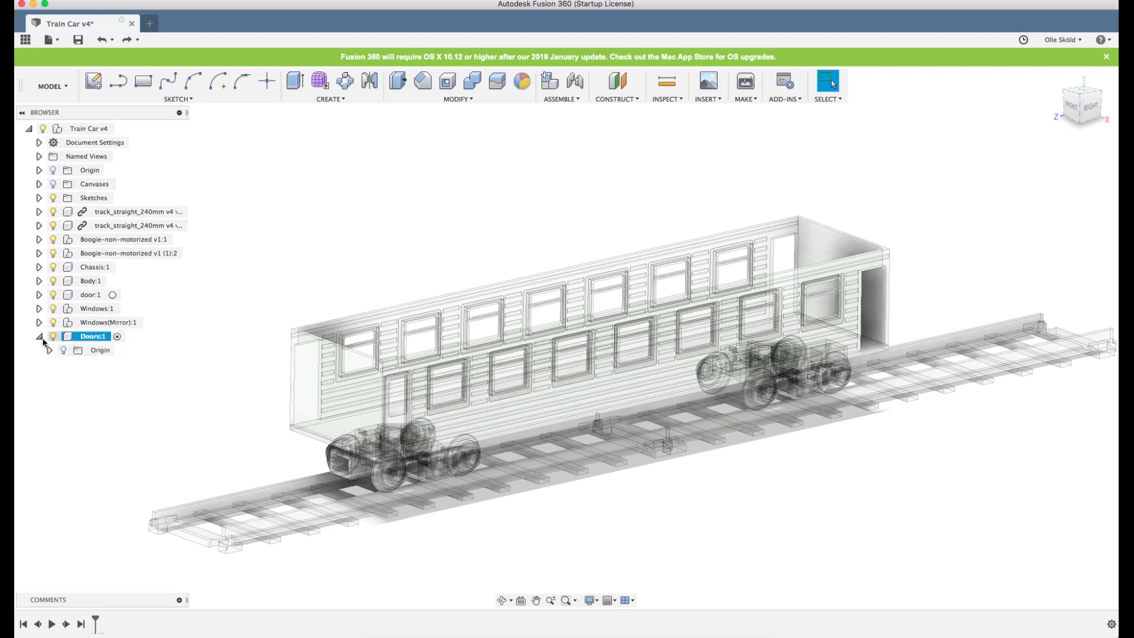
# Move the existing door component into the Doors component and paste a second copy of the door there.
pyautogui.moveTo(91, 296); pyautogui.dragTo(87, 342)
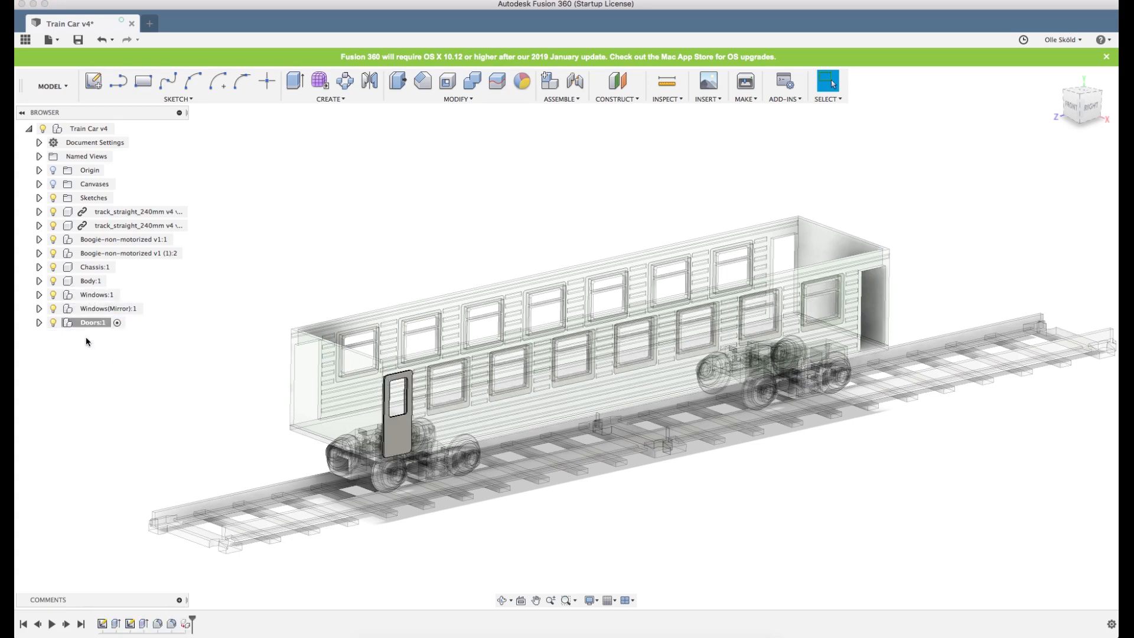
pyautogui.click(40, 323)
pyautogui.rightClick(100, 350)
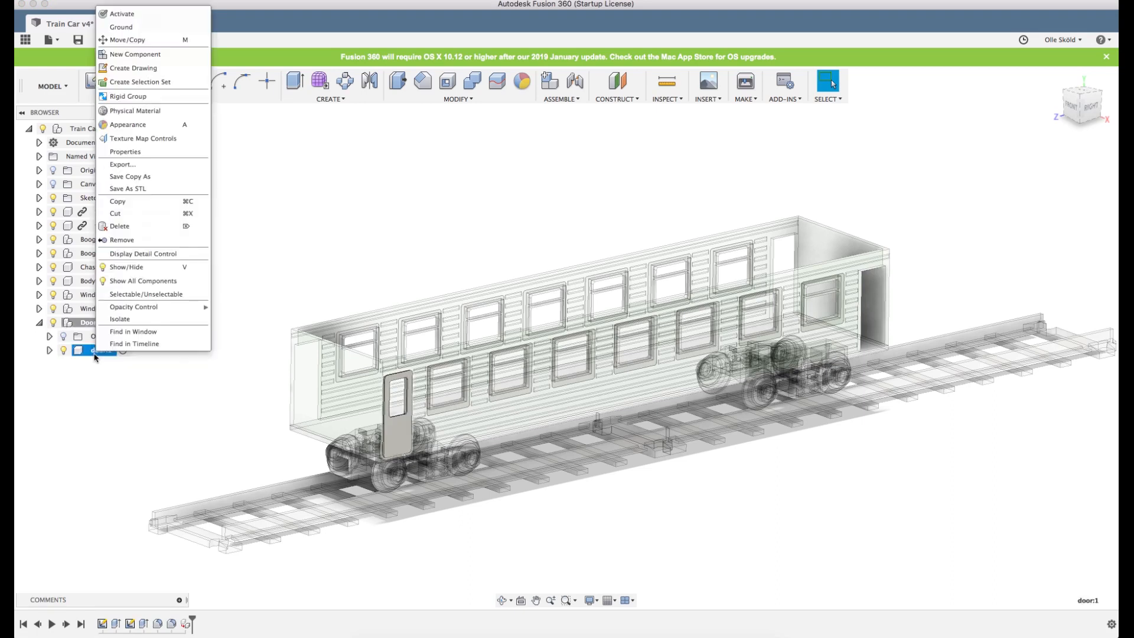
pyautogui.click(117, 202)
pyautogui.rightClick(86, 320)
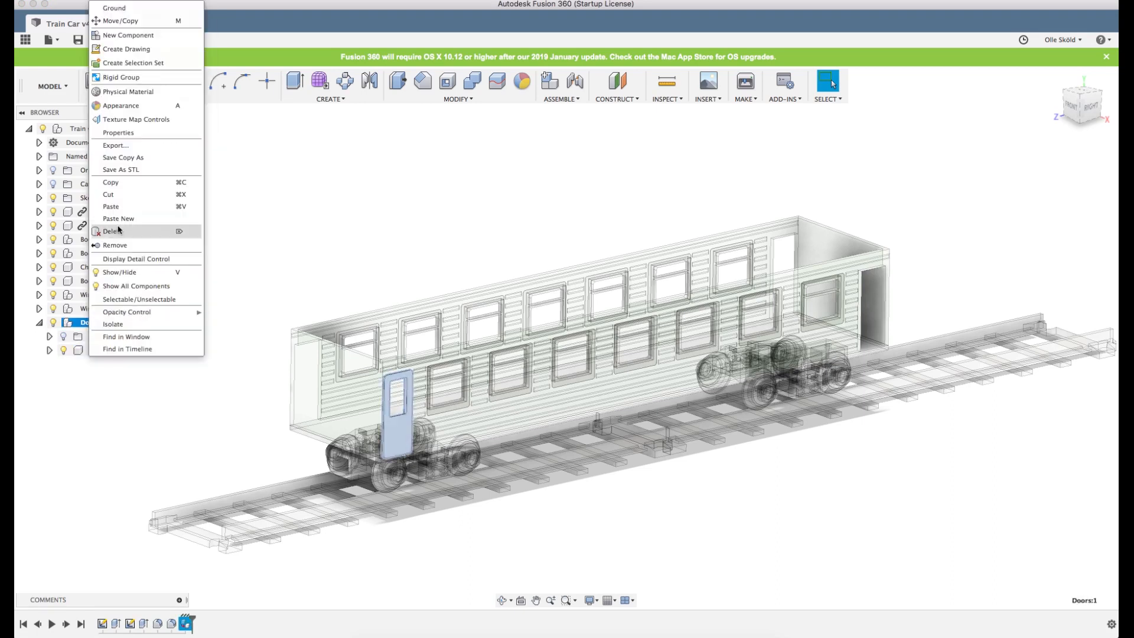
pyautogui.click(112, 206)
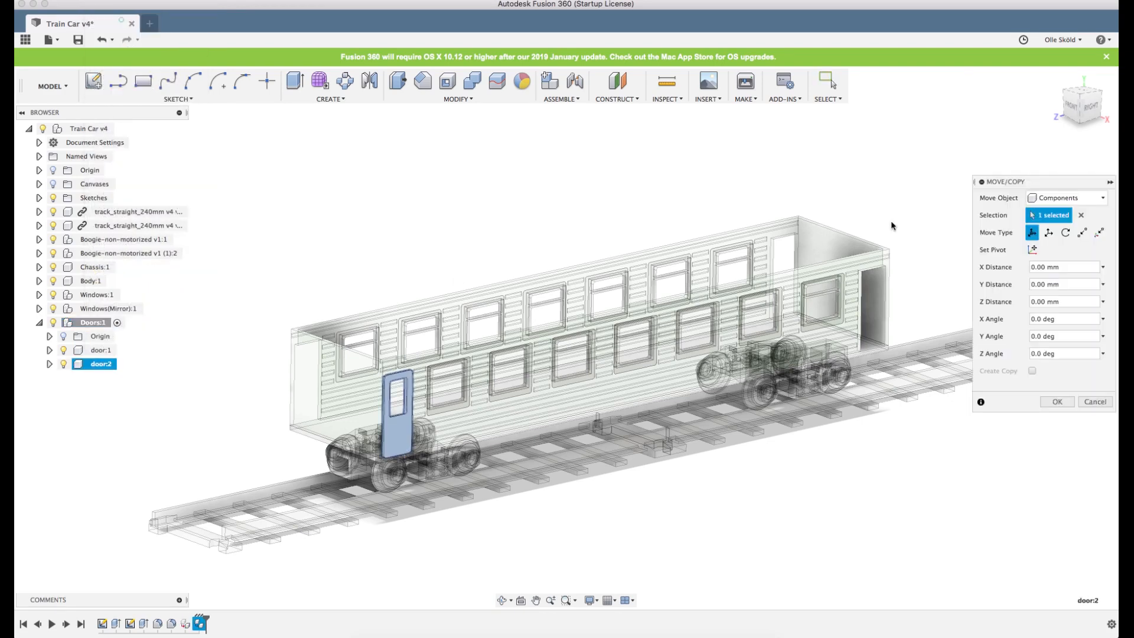
# Move the pasted door -257 mm along Z into the door opening at the other end of the car.
pyautogui.click(1091, 108)
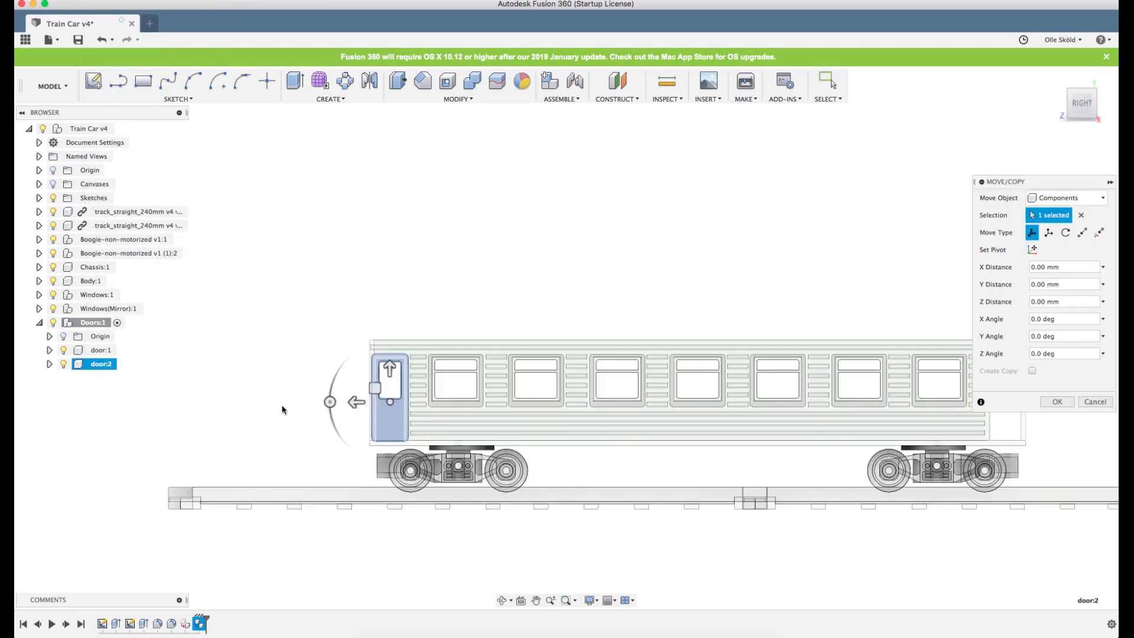
pyautogui.scroll(-3, 281, 409)
pyautogui.moveTo(330, 406); pyautogui.dragTo(758, 401)
pyautogui.scroll(5, 852, 415)
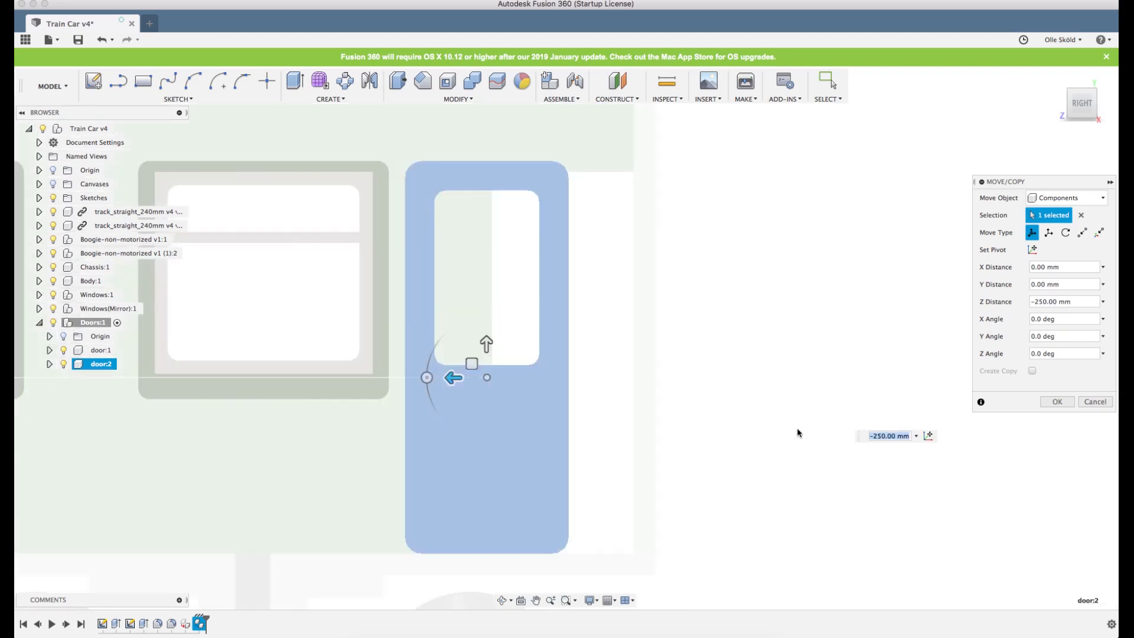
pyautogui.moveTo(452, 377); pyautogui.dragTo(526, 376)
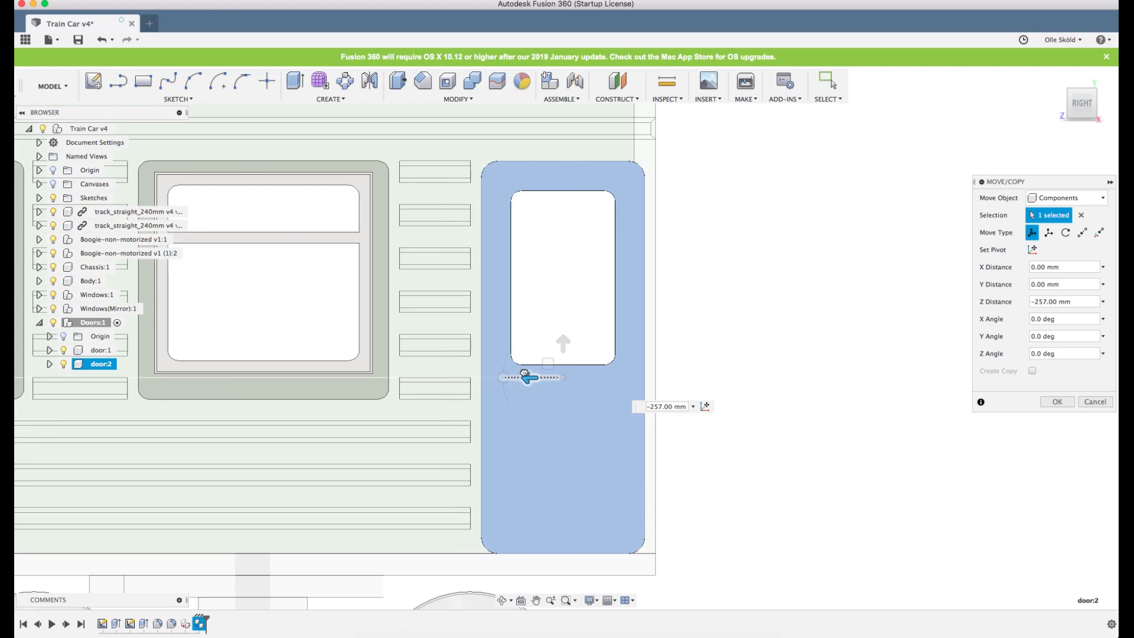
pyautogui.moveTo(528, 375); pyautogui.dragTo(526, 375)
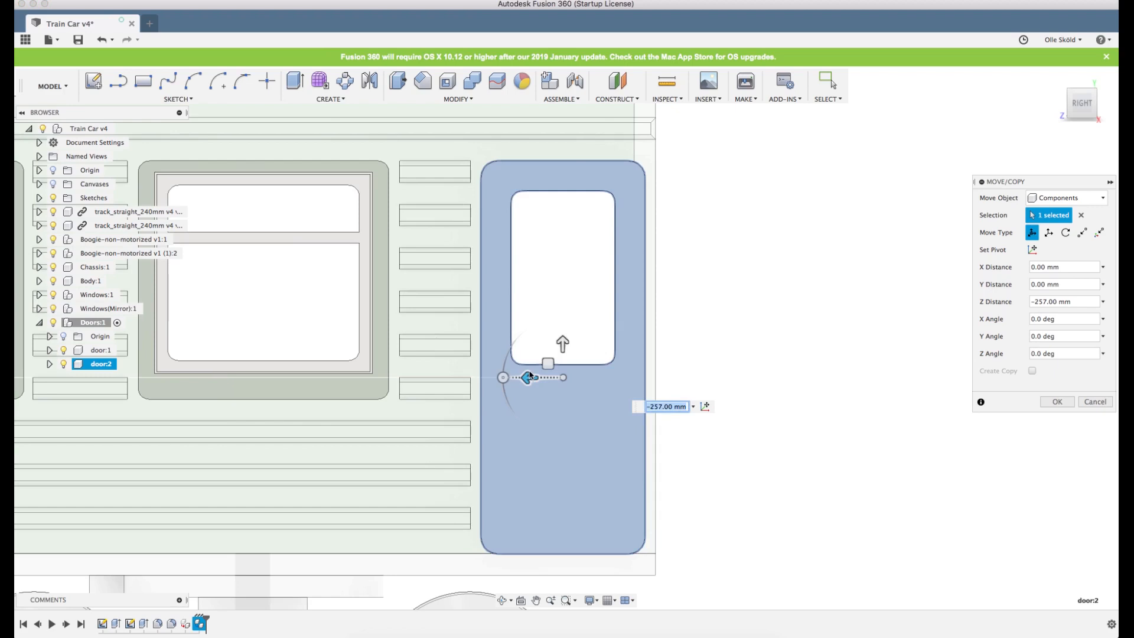
pyautogui.scroll(-2, 580, 301)
pyautogui.press('Return')
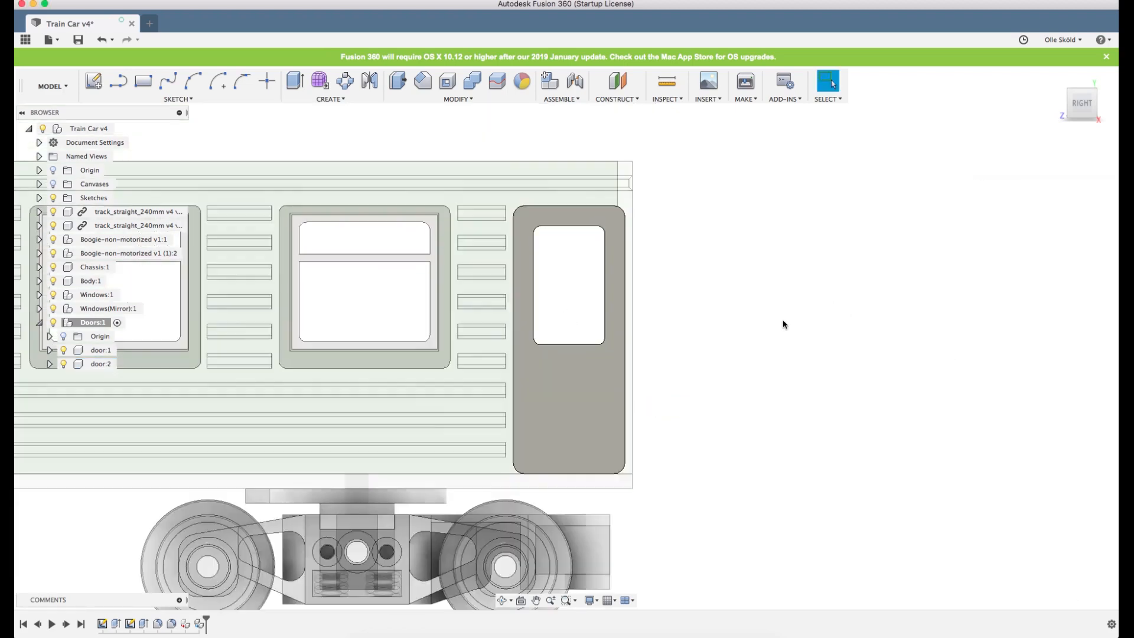
# Mirror the whole Doors component, with the pattern type Components, across the vertical lengthwise origin plane onto the car's opposite side.
pyautogui.scroll(-6, 782, 320)
pyautogui.moveTo(728, 311)
pyautogui.keyDown('shift'); pyautogui.mouseDown(button='middle')
pyautogui.moveTo(782, 319)
pyautogui.moveTo(781, 331)
pyautogui.moveTo(532, 290)
pyautogui.moveTo(506, 274)
pyautogui.mouseUp(button='middle'); pyautogui.keyUp('shift')
pyautogui.scroll(6, 502, 283)
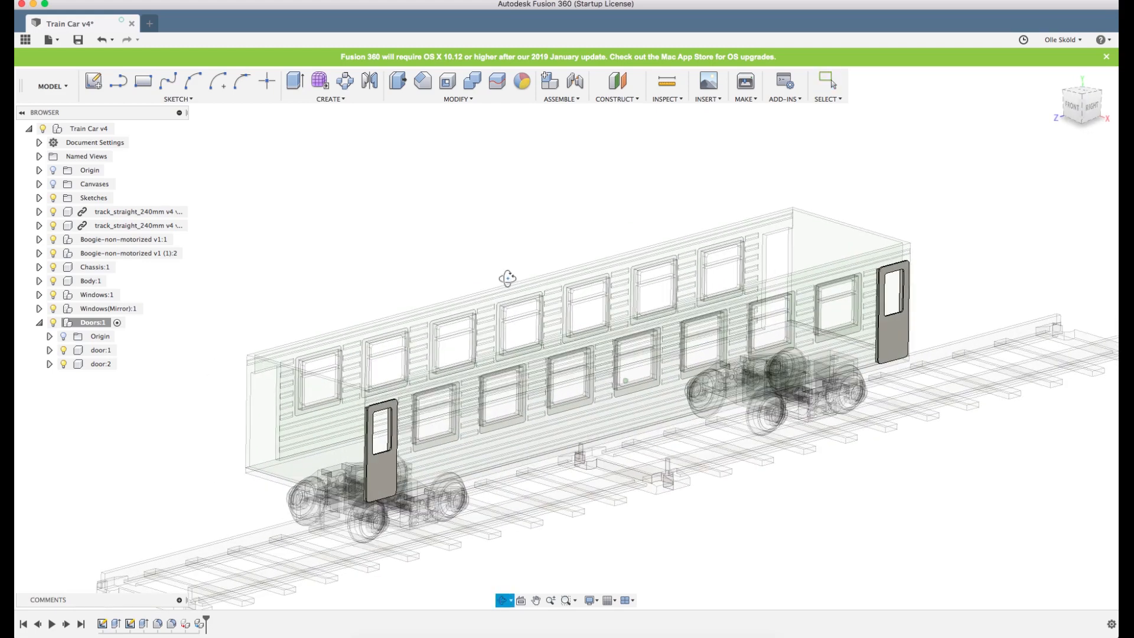
pyautogui.click(85, 324)
pyautogui.click(370, 80)
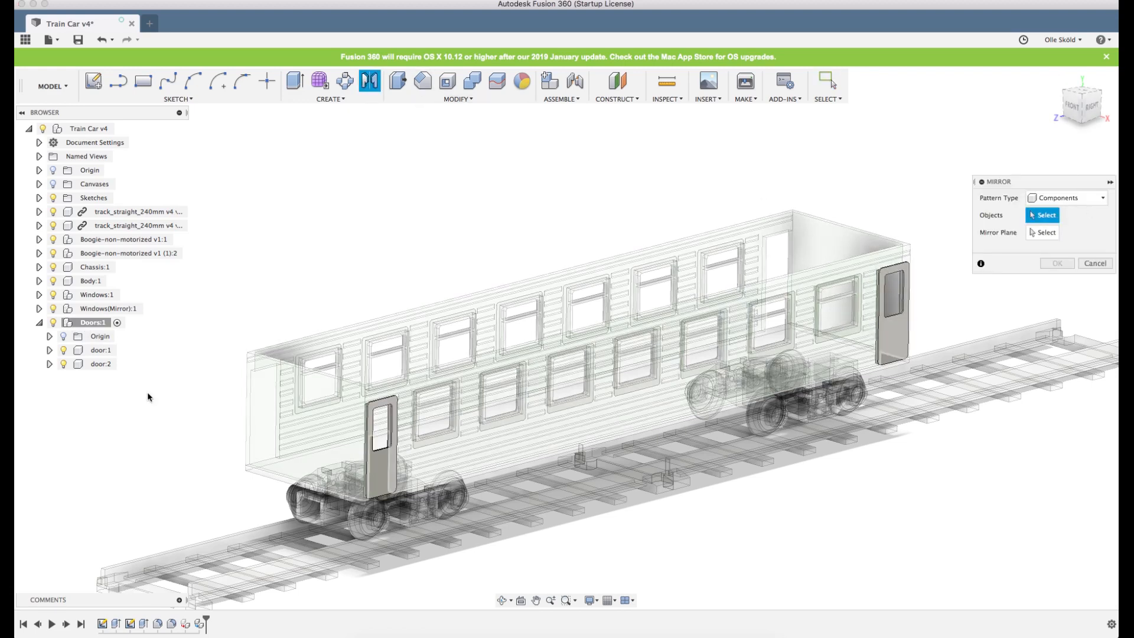
pyautogui.click(93, 322)
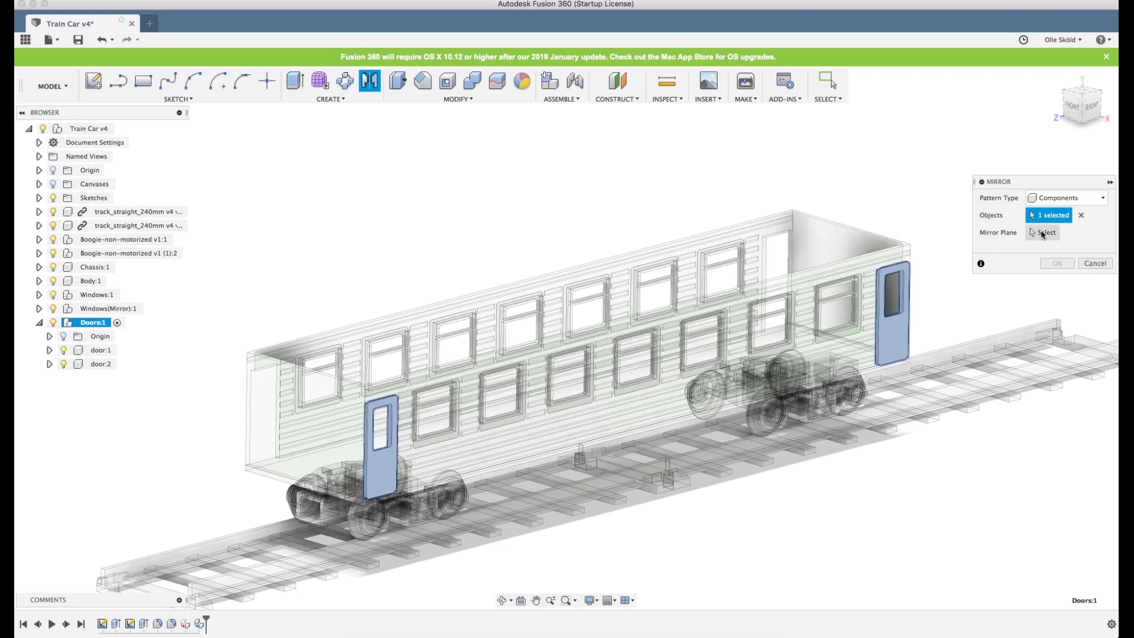
pyautogui.click(1042, 233)
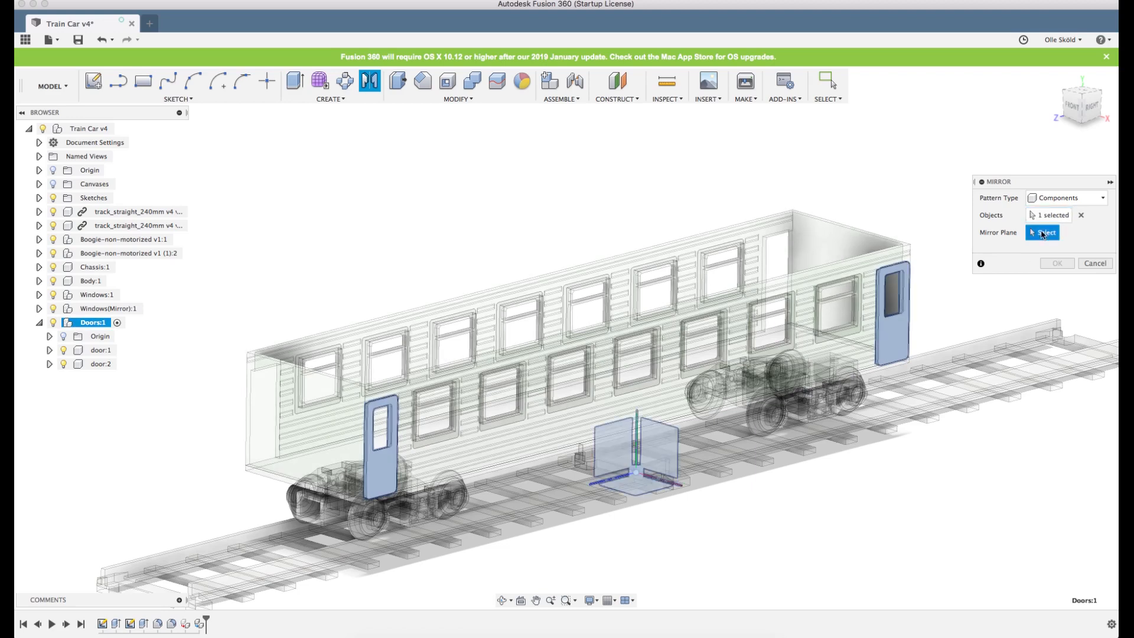
pyautogui.click(604, 470)
pyautogui.click(1057, 263)
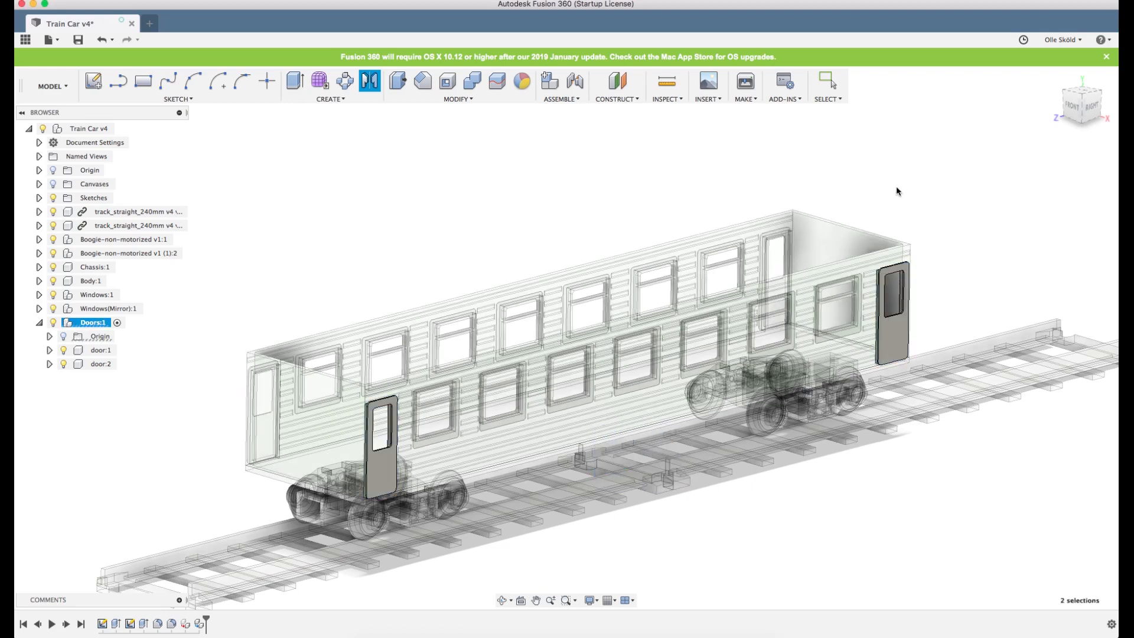
# Activate the top-level Train Car v4 assembly and inspect the complete car with its windows and doors.
pyautogui.keyDown('shift'); pyautogui.moveTo(797, 236); pyautogui.dragTo(748, 254, button='middle'); pyautogui.keyUp('shift')
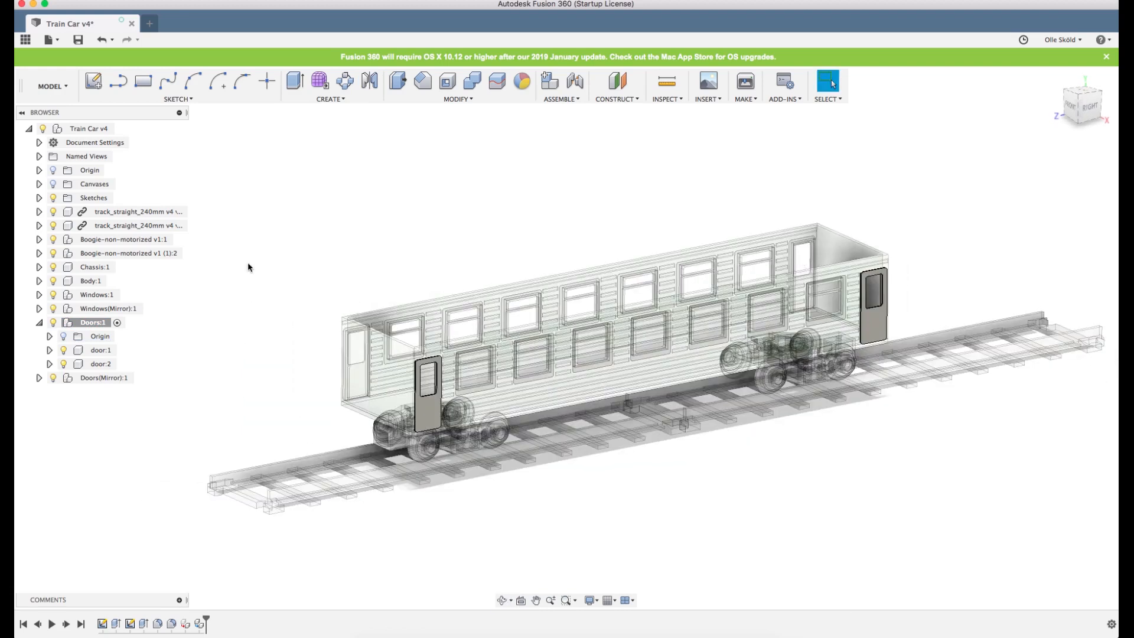
pyautogui.rightClick(84, 130)
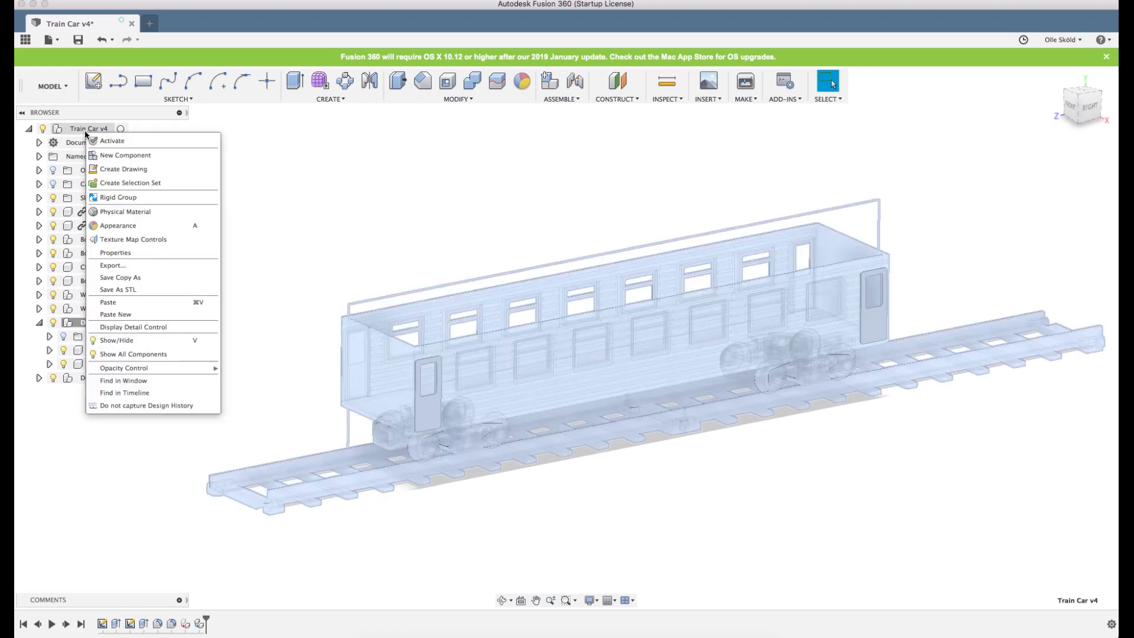
pyautogui.click(110, 141)
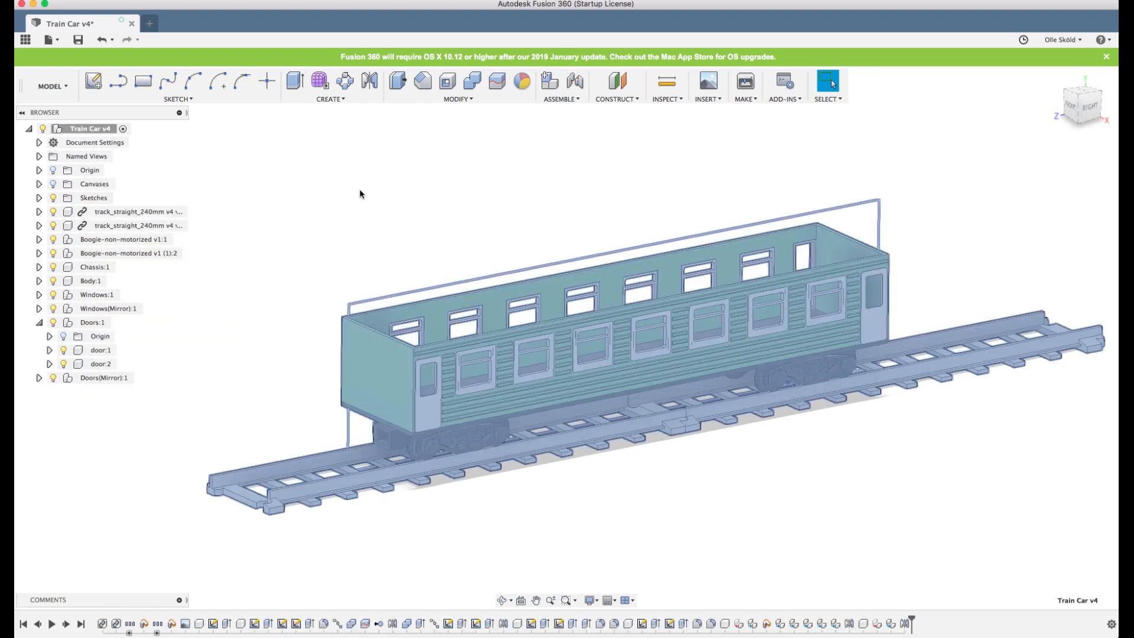
pyautogui.keyDown('shift'); pyautogui.moveTo(547, 215); pyautogui.dragTo(582, 276, button='middle'); pyautogui.keyUp('shift')
pyautogui.scroll(2, 559, 231)
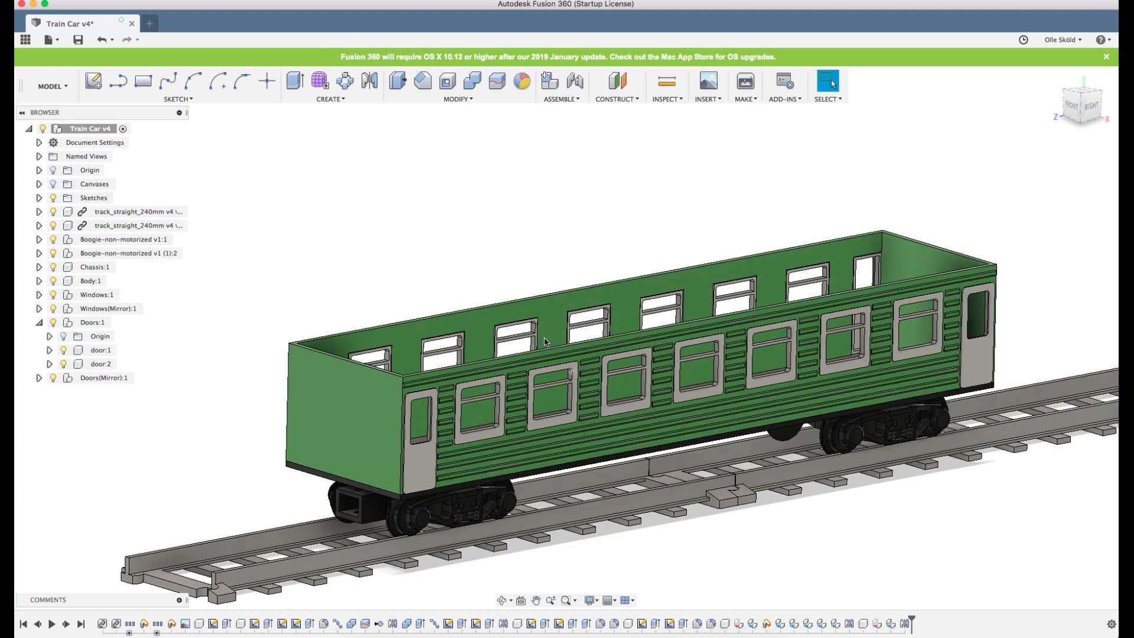
pyautogui.scroll(-3, 491, 278)
pyautogui.keyDown('shift'); pyautogui.moveTo(491, 283); pyautogui.dragTo(490, 307, button='middle'); pyautogui.keyUp('shift')
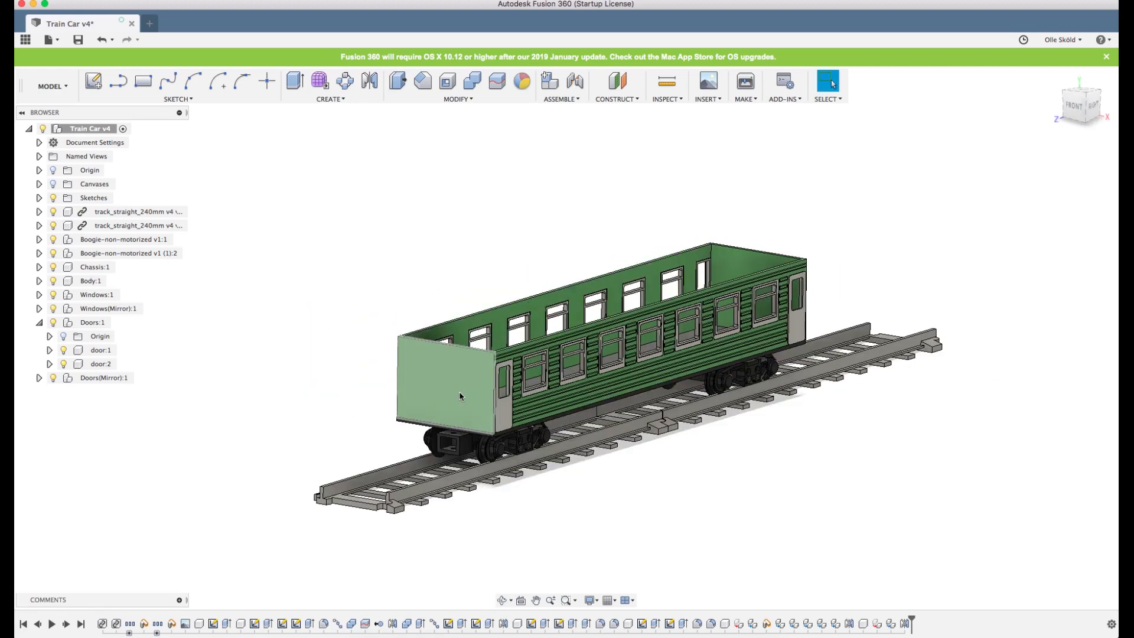
# Switch to the browser and examine the Budd dome car and the three-coach side-view image for end-wall details.
pyautogui.click(450, 395)
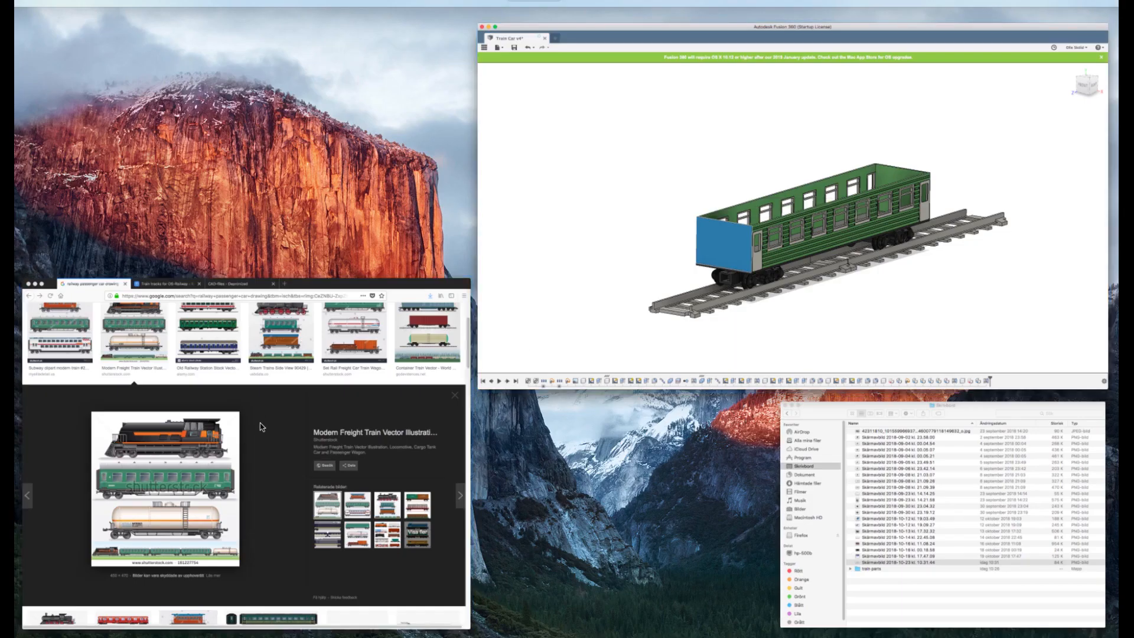
pyautogui.click(260, 423)
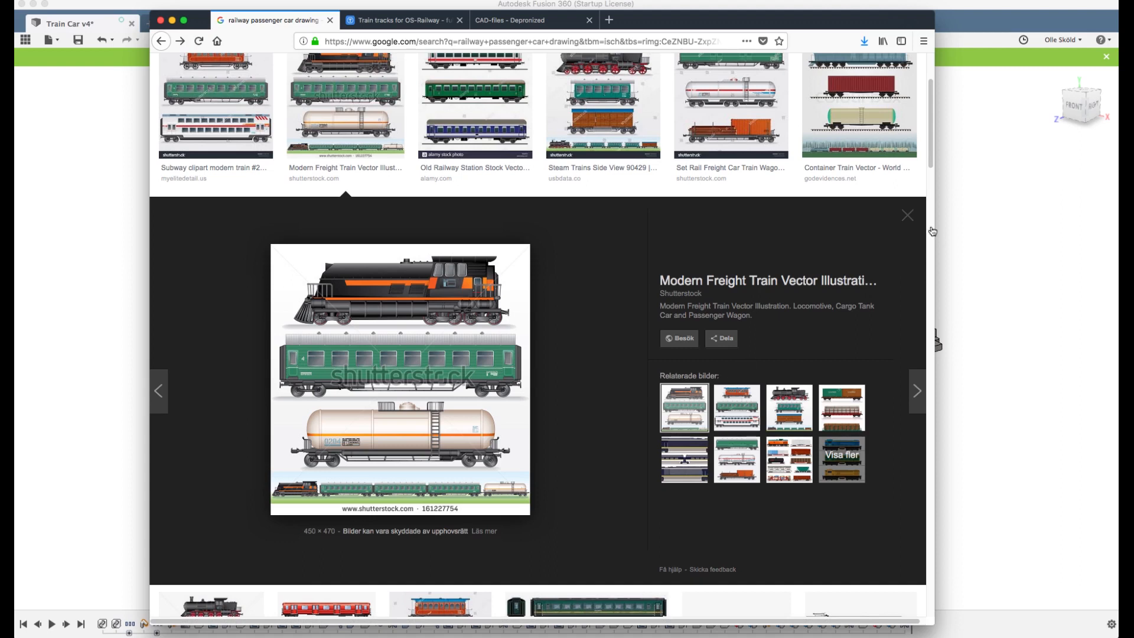
pyautogui.click(906, 215)
pyautogui.scroll(-3, 441, 333)
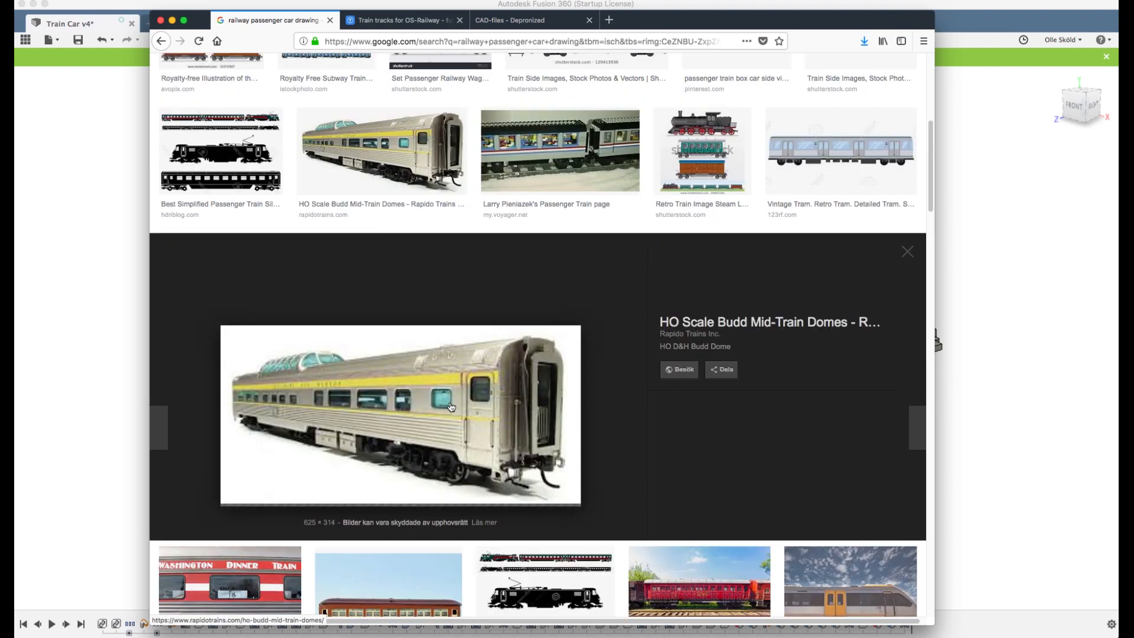
pyautogui.click(443, 334)
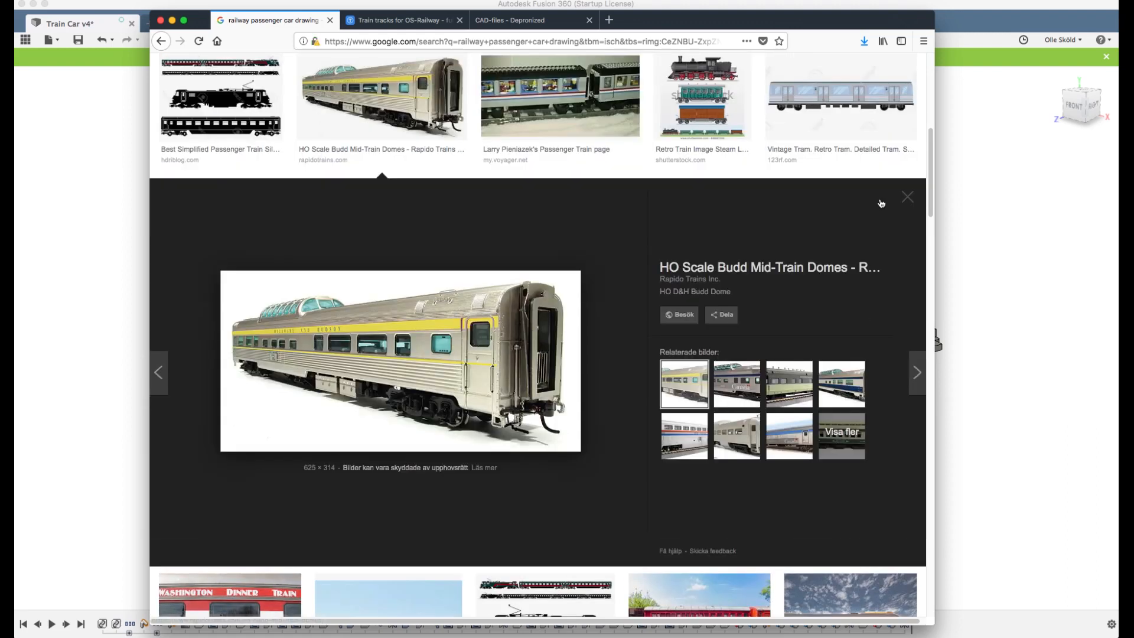
pyautogui.click(910, 201)
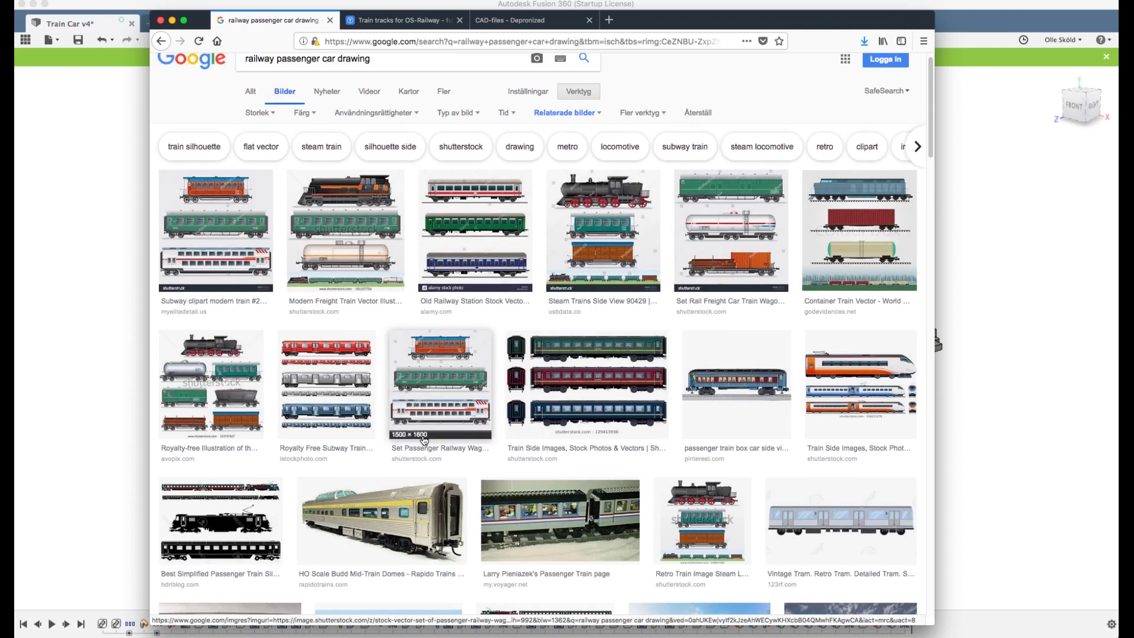
pyautogui.click(586, 384)
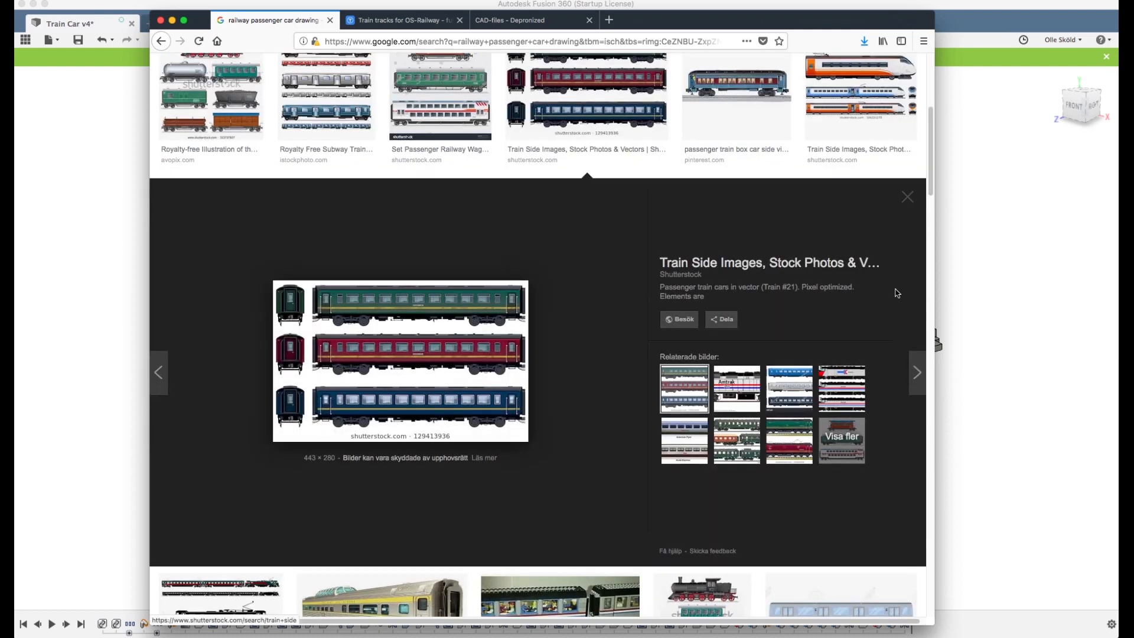
pyautogui.click(907, 197)
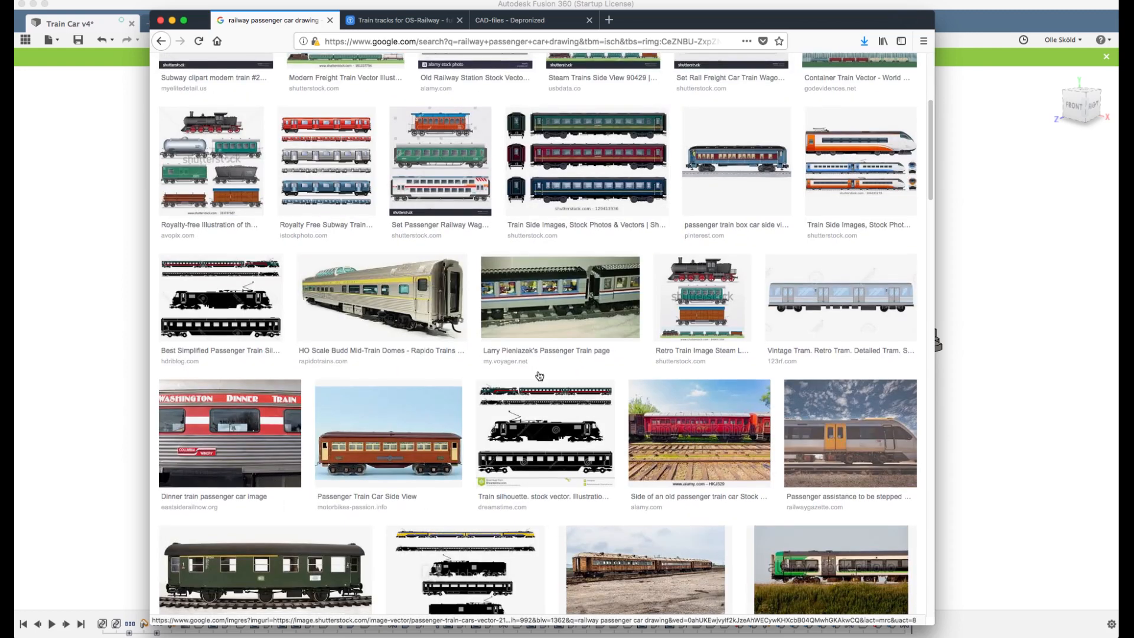
# Browse further through the passenger car image results for end-wall references, then return to the Fusion 360 model.
pyautogui.scroll(-15, 538, 374)
pyautogui.scroll(-15, 538, 375)
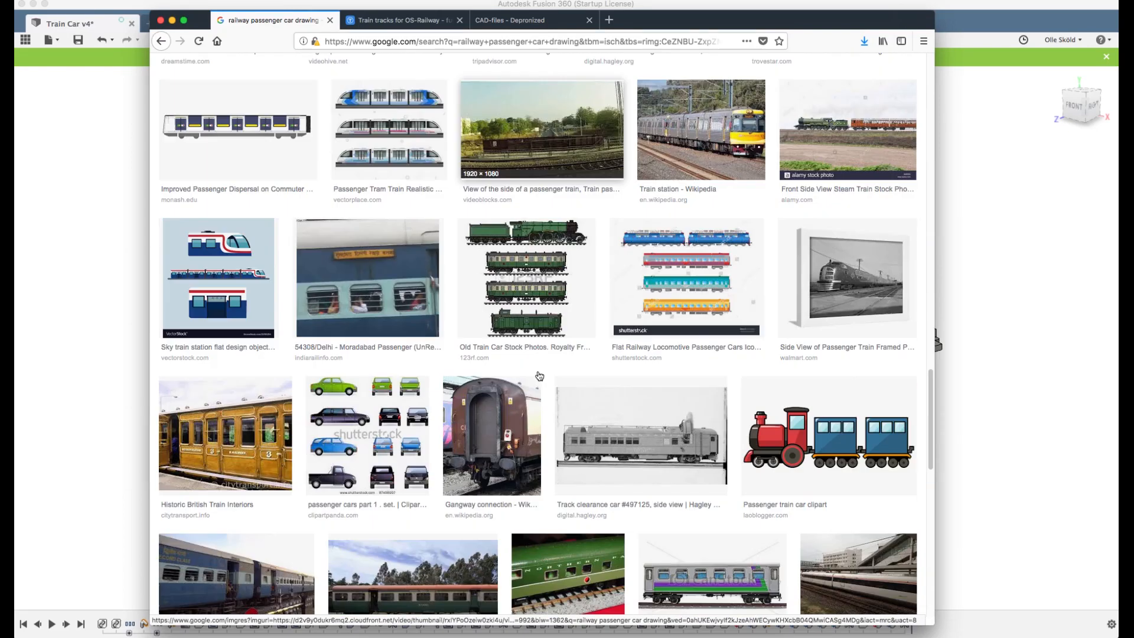
pyautogui.scroll(-2, 539, 375)
pyautogui.scroll(-3, 539, 375)
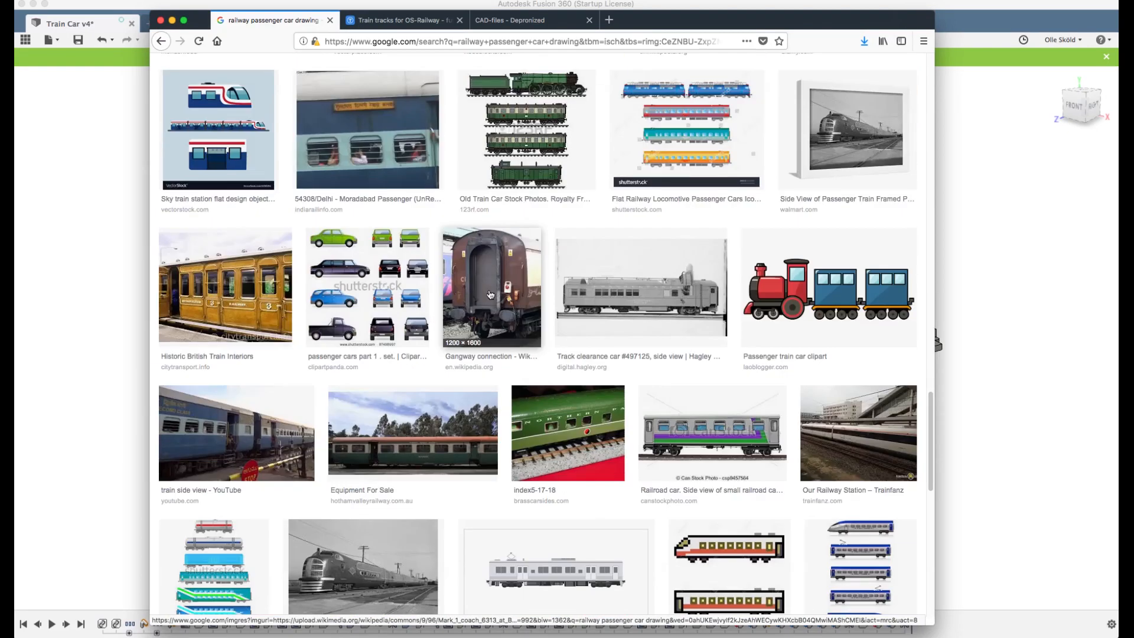
pyautogui.scroll(-8, 491, 294)
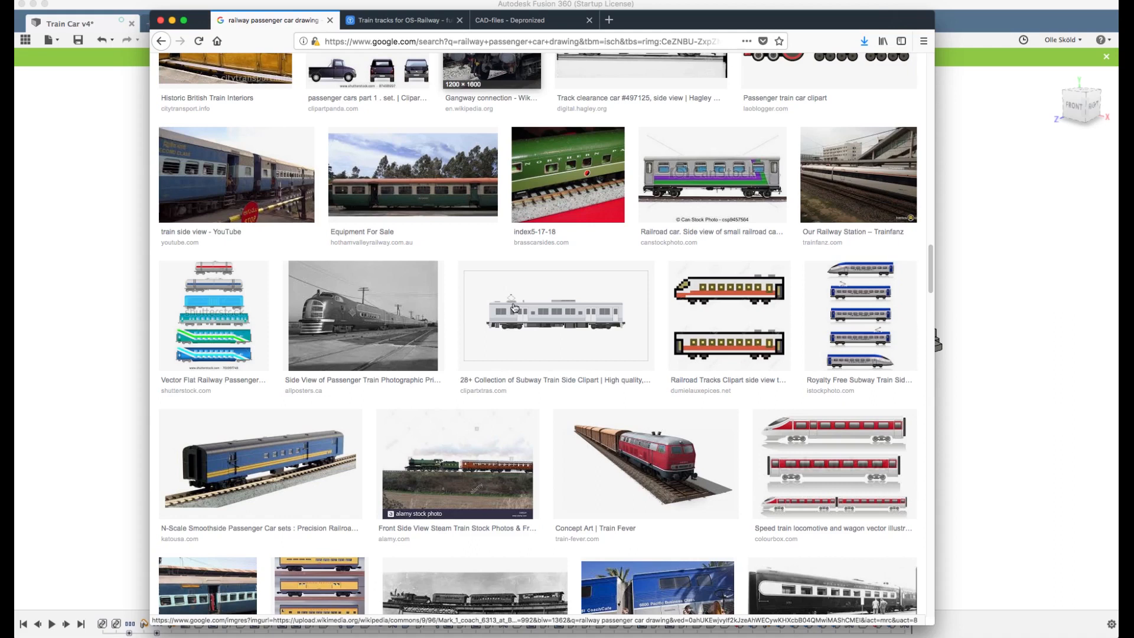
pyautogui.scroll(-7, 515, 307)
pyautogui.scroll(-8, 514, 308)
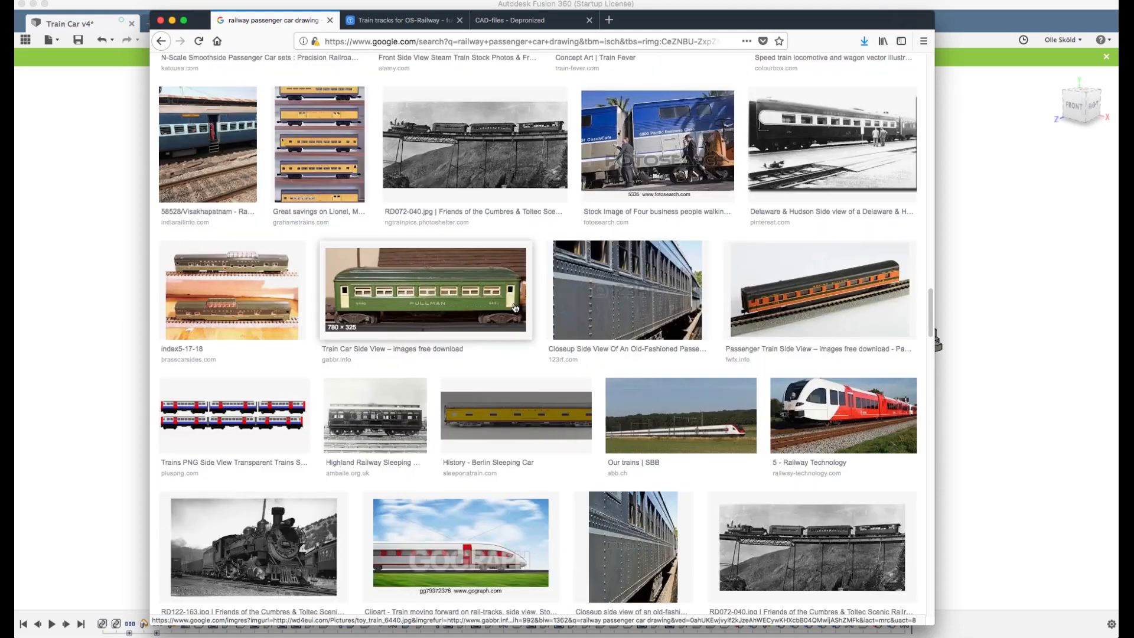
pyautogui.click(971, 23)
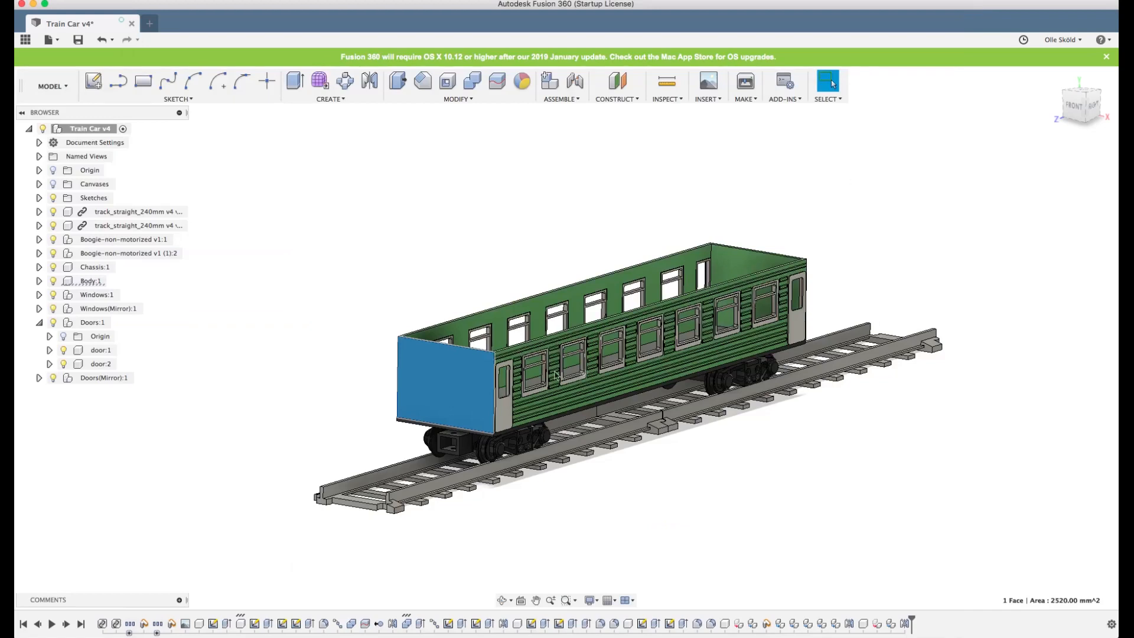
# Collapse the Doors component and create a new component named car-ends under the top-level Train Car assembly.
pyautogui.scroll(3, 446, 398)
pyautogui.scroll(2, 446, 400)
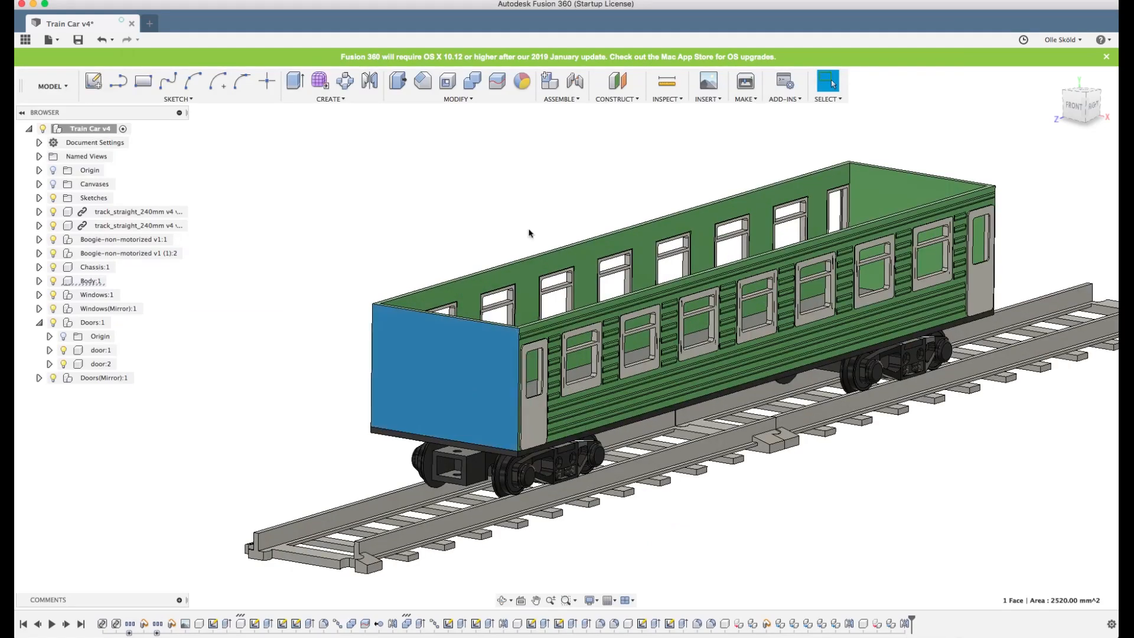
pyautogui.scroll(2, 563, 205)
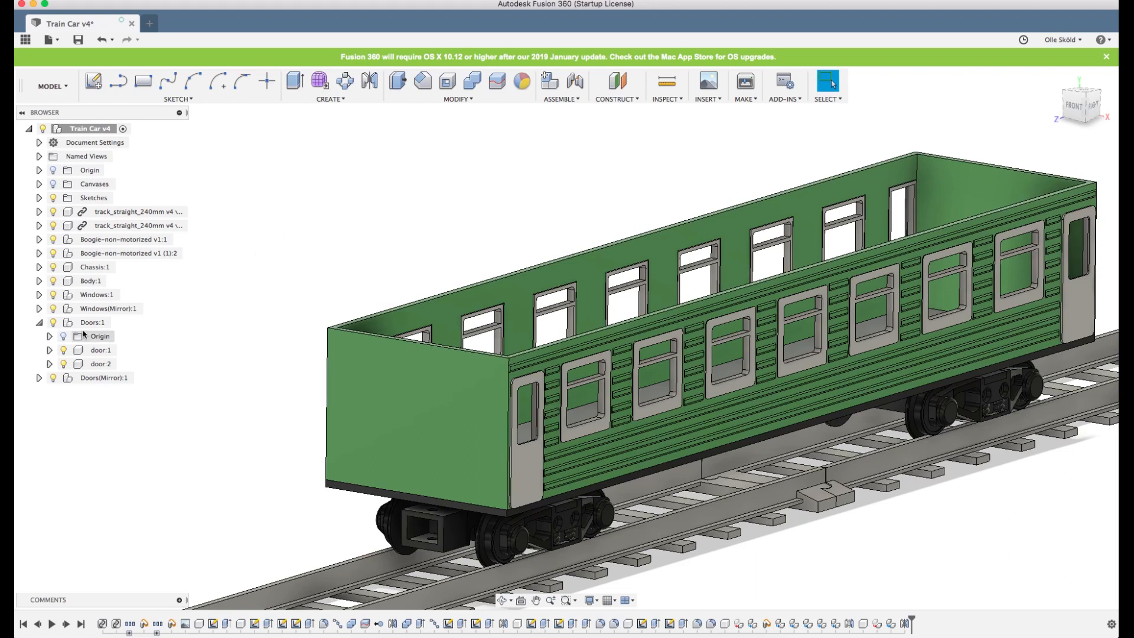
pyautogui.click(39, 323)
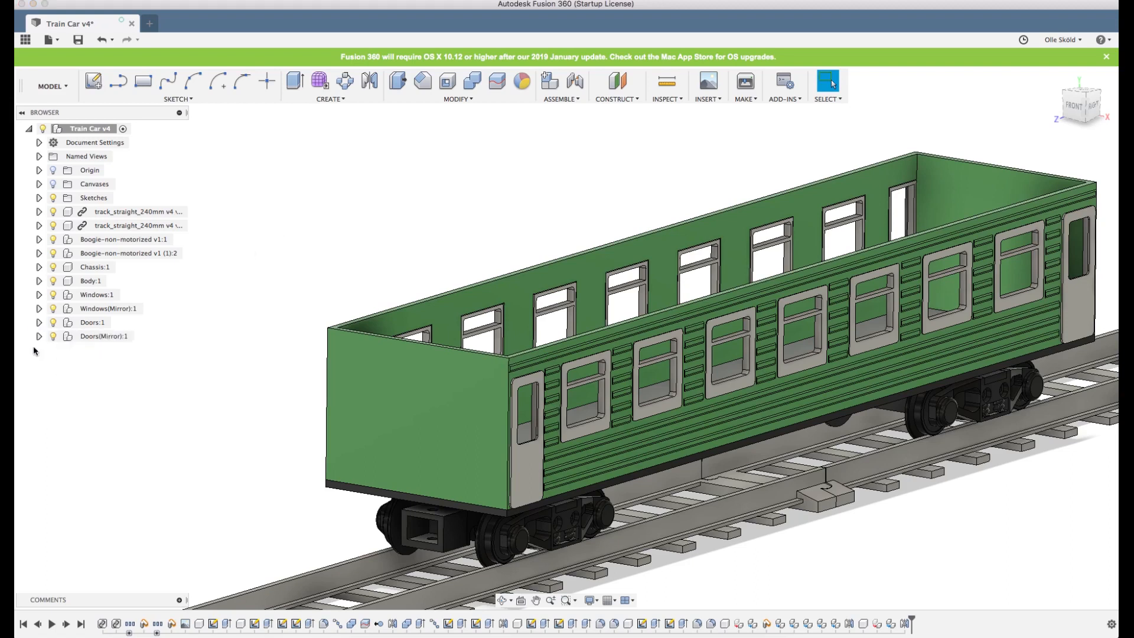
pyautogui.rightClick(86, 129)
pyautogui.click(103, 139)
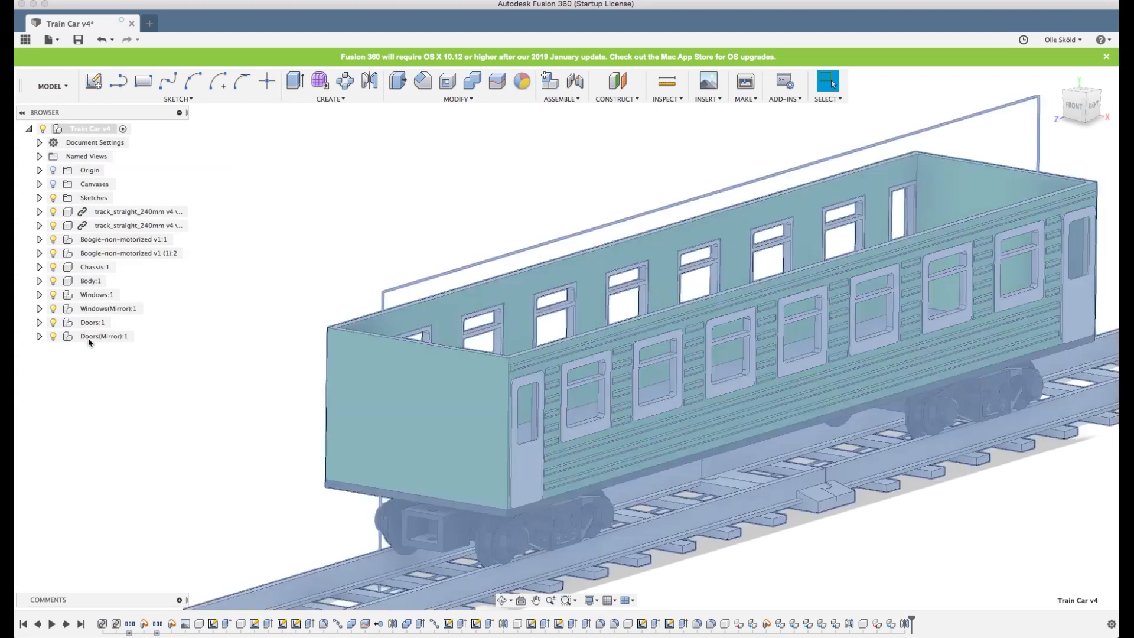
pyautogui.doubleClick(98, 350)
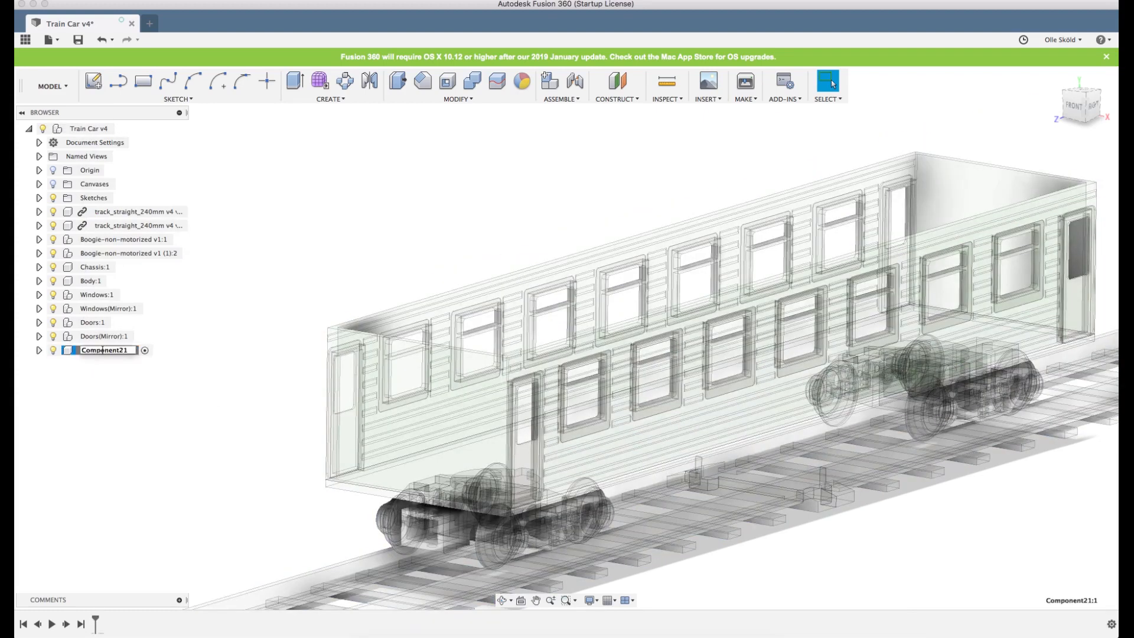
pyautogui.write('car-ends')
pyautogui.press('Return')
# Start a sketch in car-ends on the outer face of the car's front end wall.
pyautogui.click(454, 444)
pyautogui.click(98, 84)
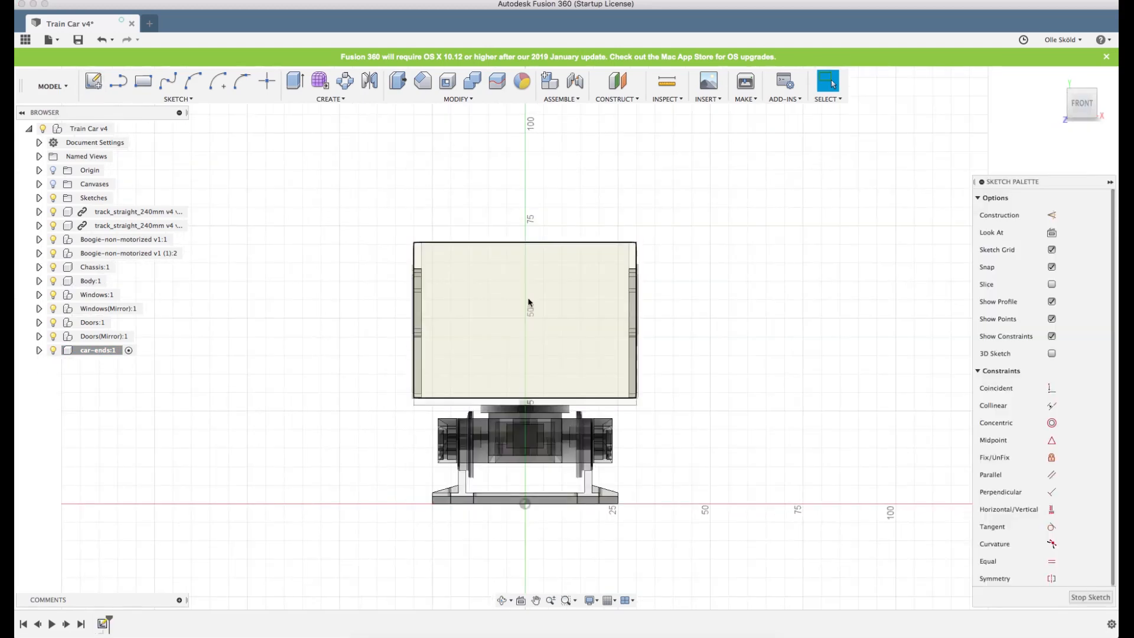
pyautogui.scroll(5, 528, 302)
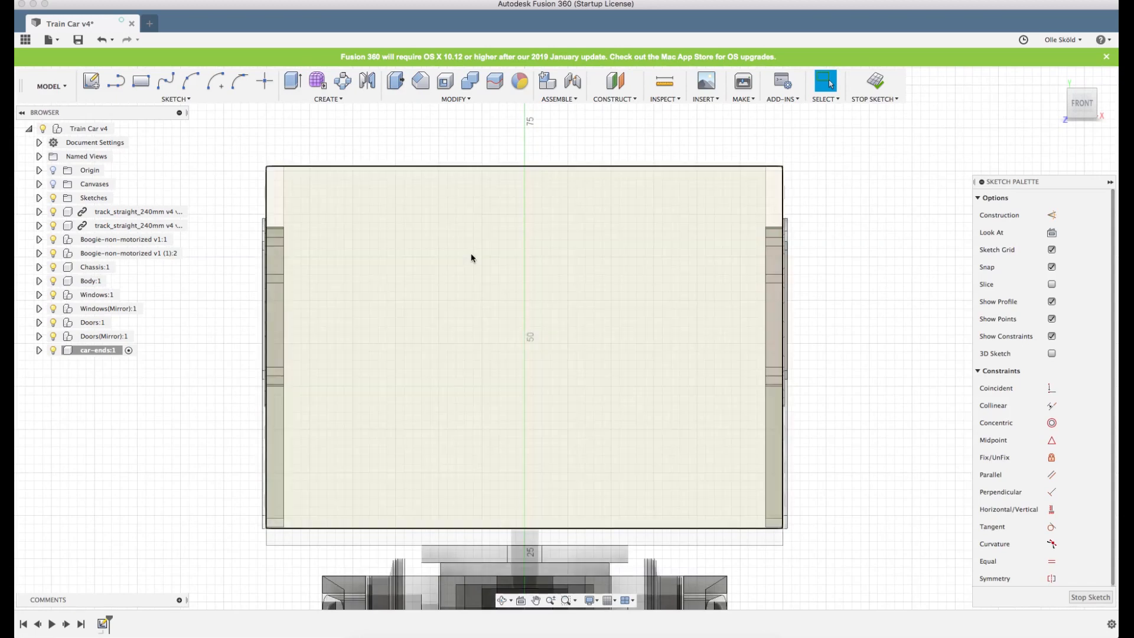
pyautogui.scroll(-1, 565, 277)
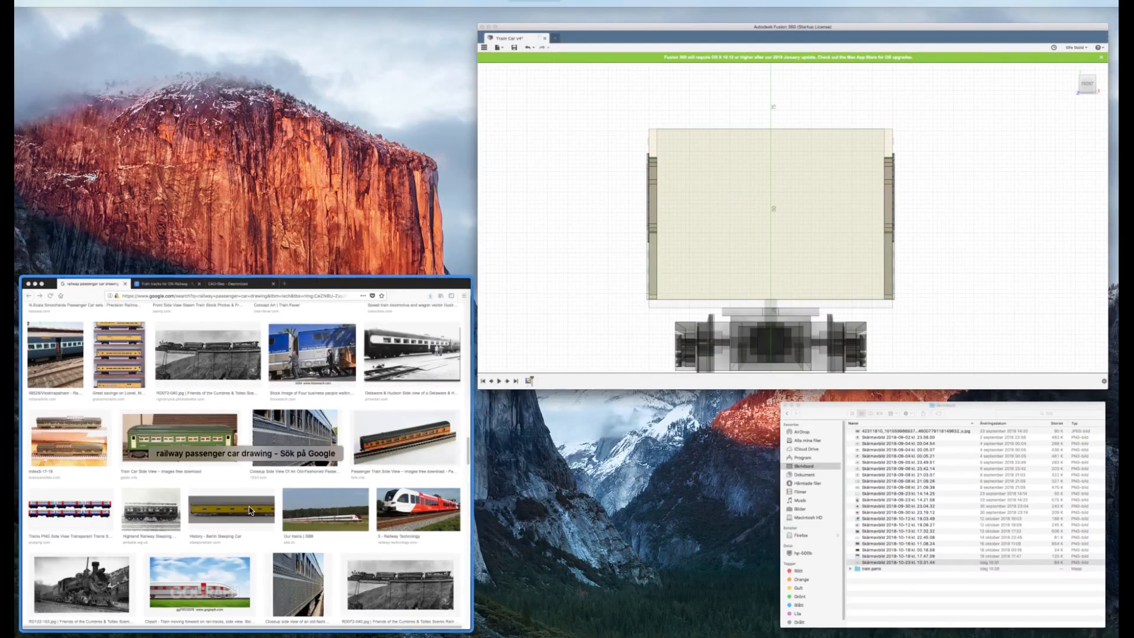
# Switch to the browser, reopen the three-coach image to study the coach ends, and return to the Fusion 360 sketch.
pyautogui.click(250, 510)
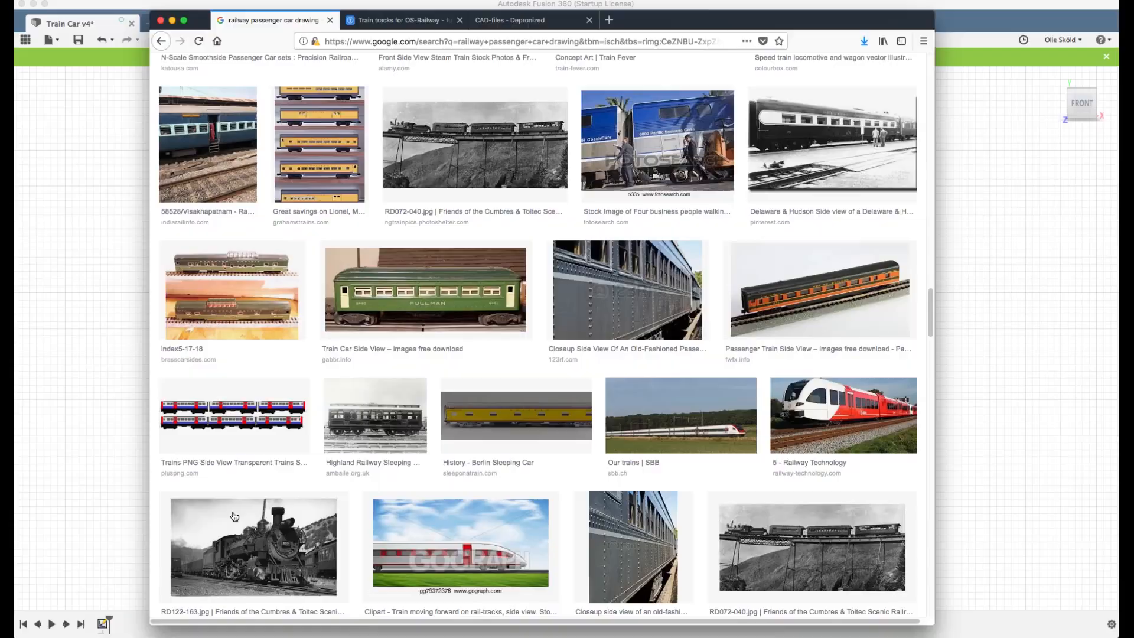
pyautogui.scroll(5, 427, 396)
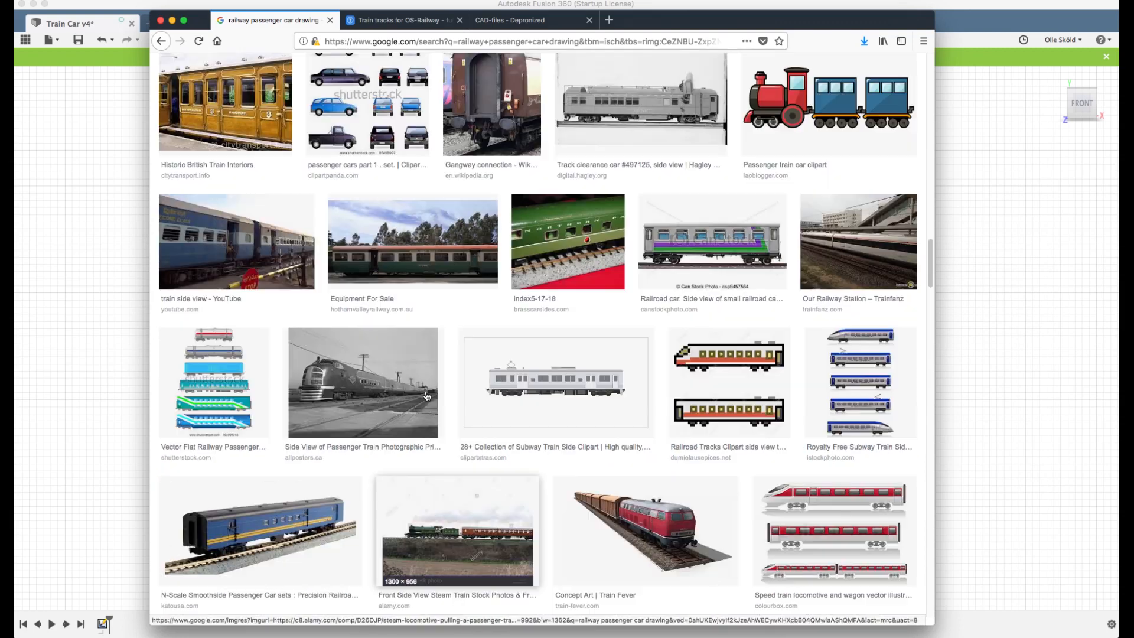
pyautogui.scroll(3, 427, 395)
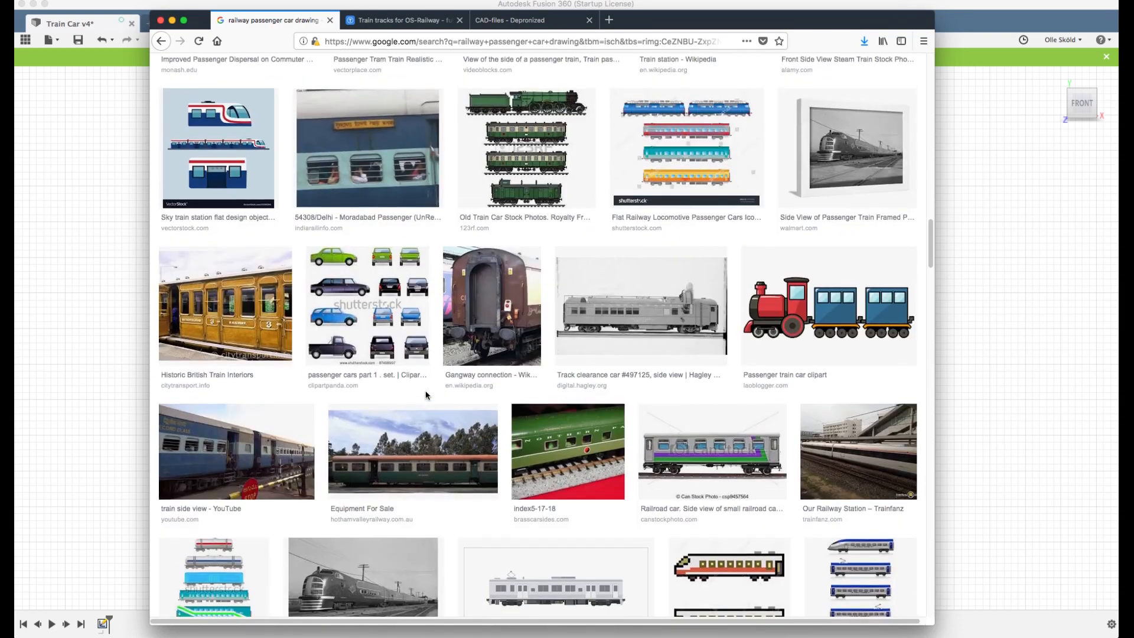
pyautogui.scroll(8, 427, 395)
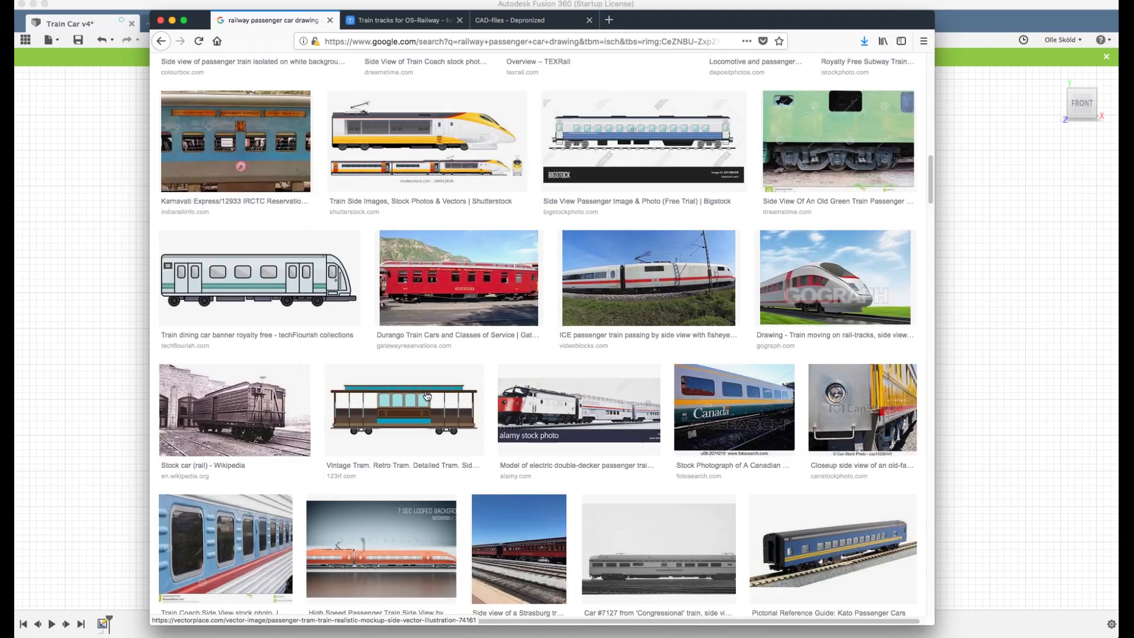
pyautogui.scroll(7, 427, 396)
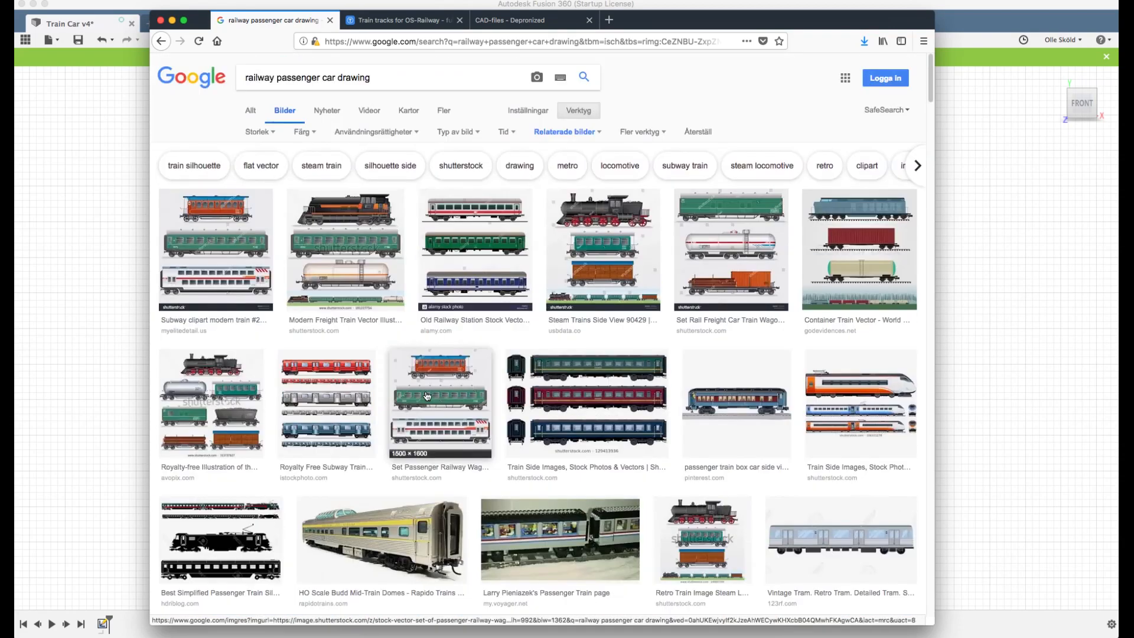
pyautogui.click(528, 397)
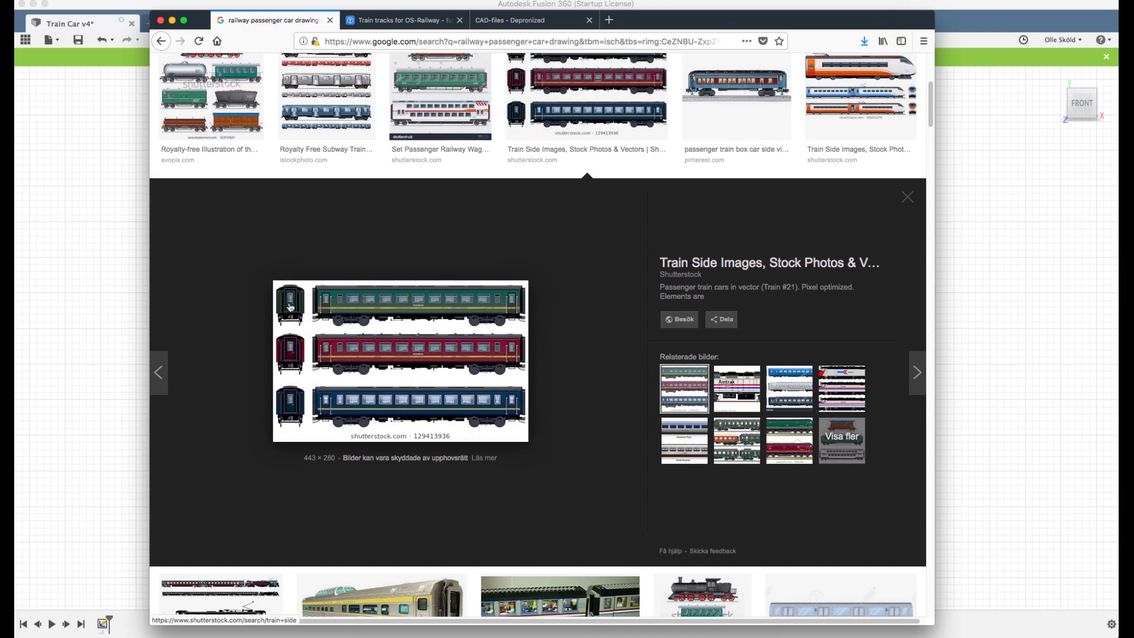
pyautogui.scroll(2, 551, 318)
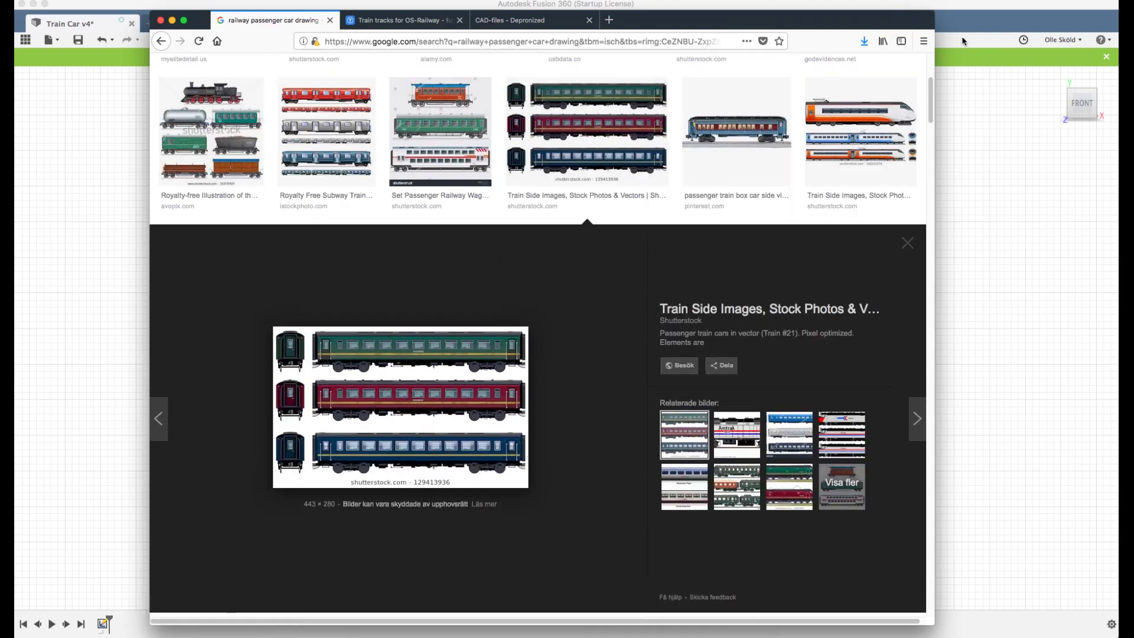
pyautogui.click(966, 37)
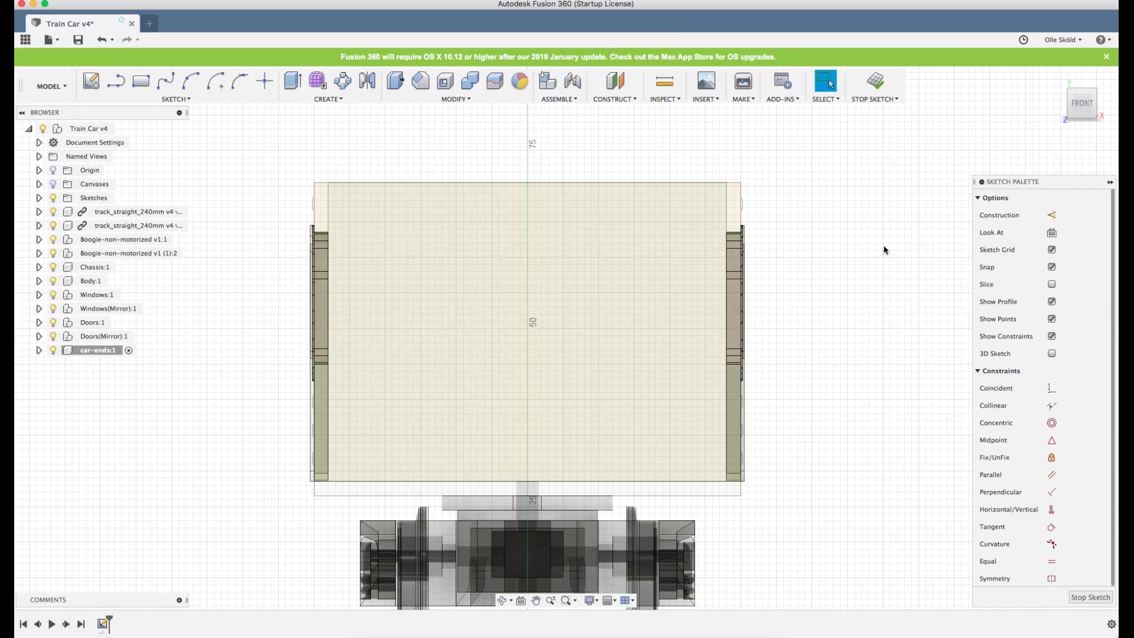
# Inspect the door and the end-wall corner of the car from the front-right and right sides.
pyautogui.keyDown('shift'); pyautogui.moveTo(876, 255); pyautogui.dragTo(851, 254, button='middle'); pyautogui.keyUp('shift')
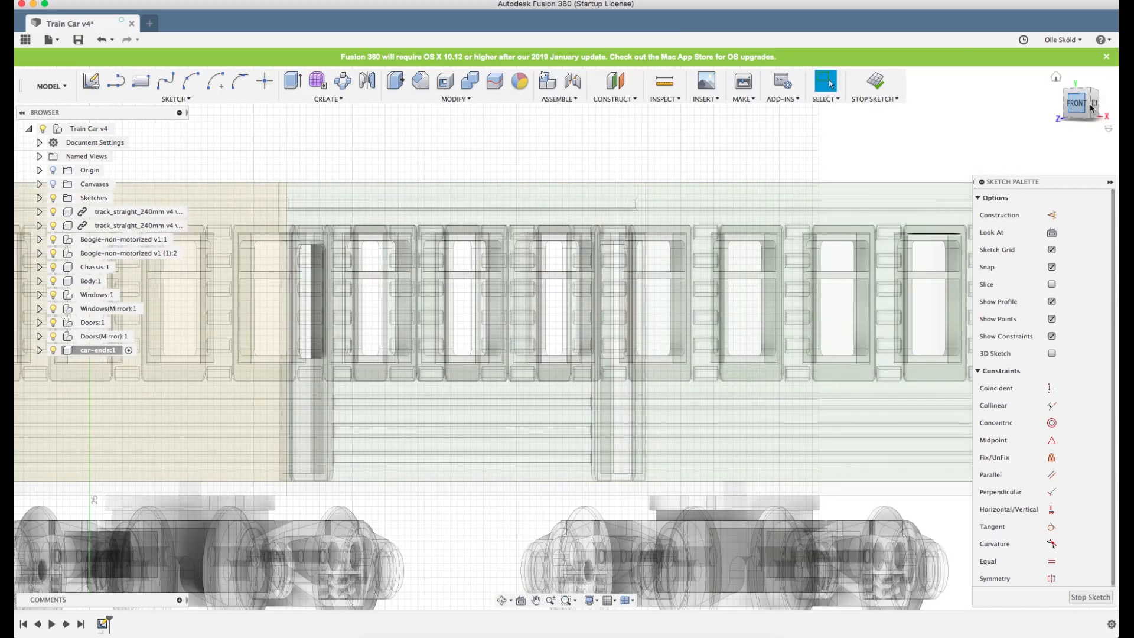
pyautogui.click(1093, 106)
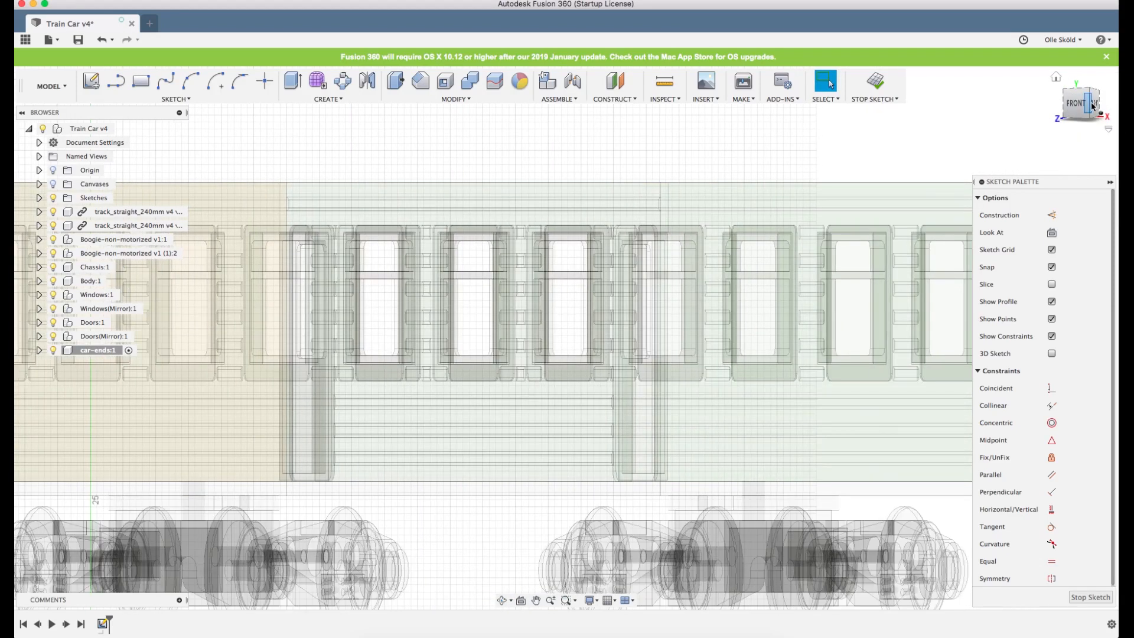
pyautogui.scroll(5, 565, 238)
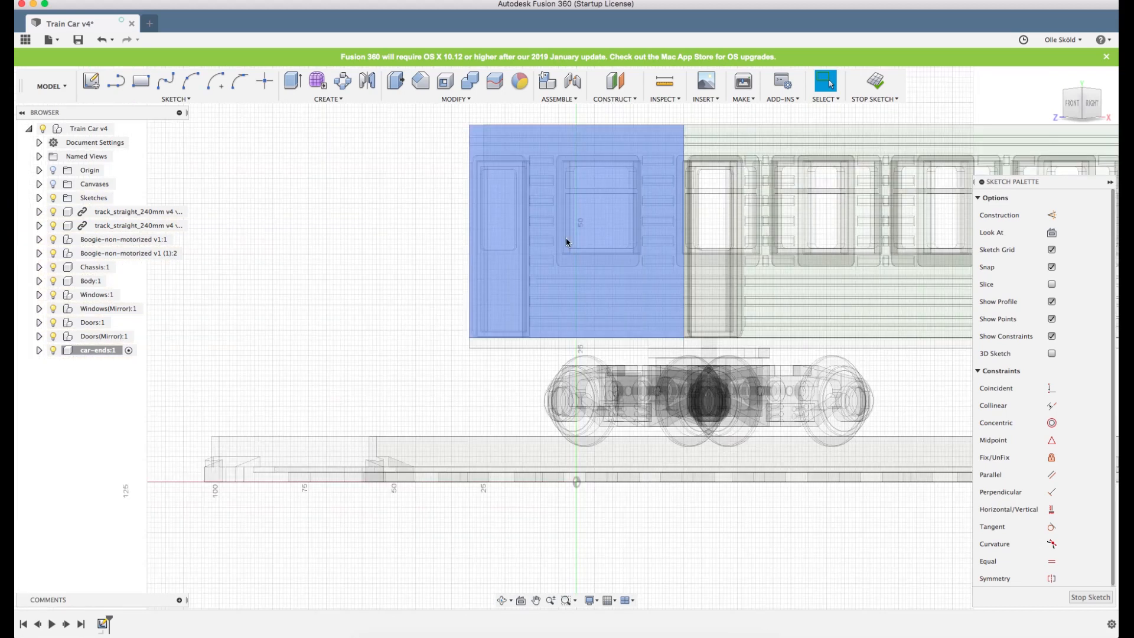
pyautogui.scroll(-3, 586, 247)
pyautogui.scroll(5, 530, 229)
pyautogui.scroll(3, 503, 315)
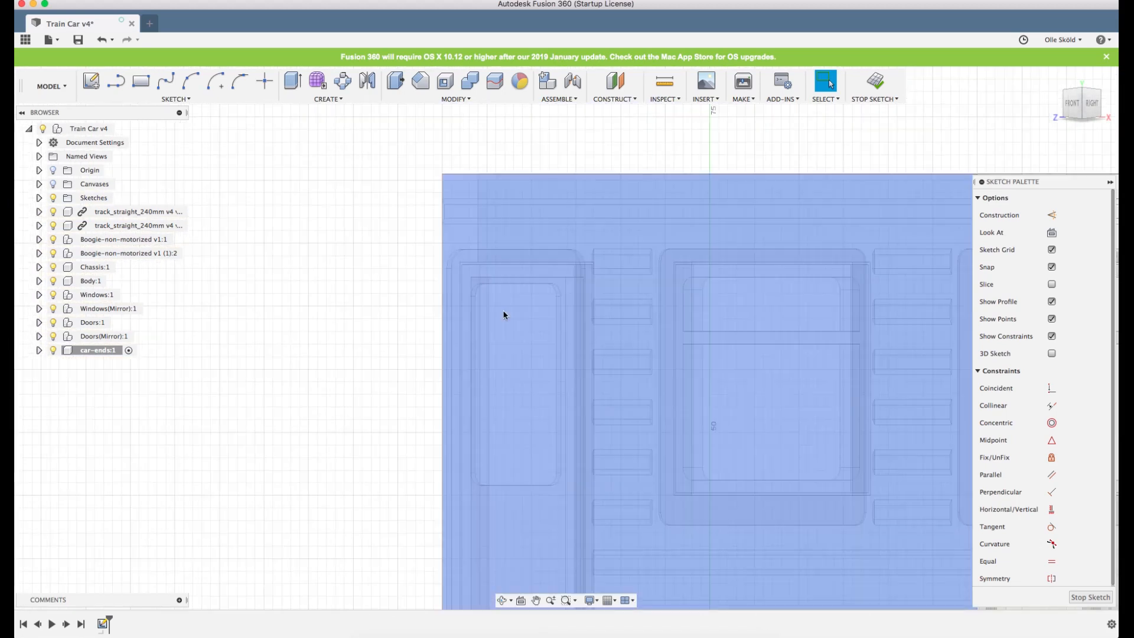
pyautogui.scroll(-3, 505, 315)
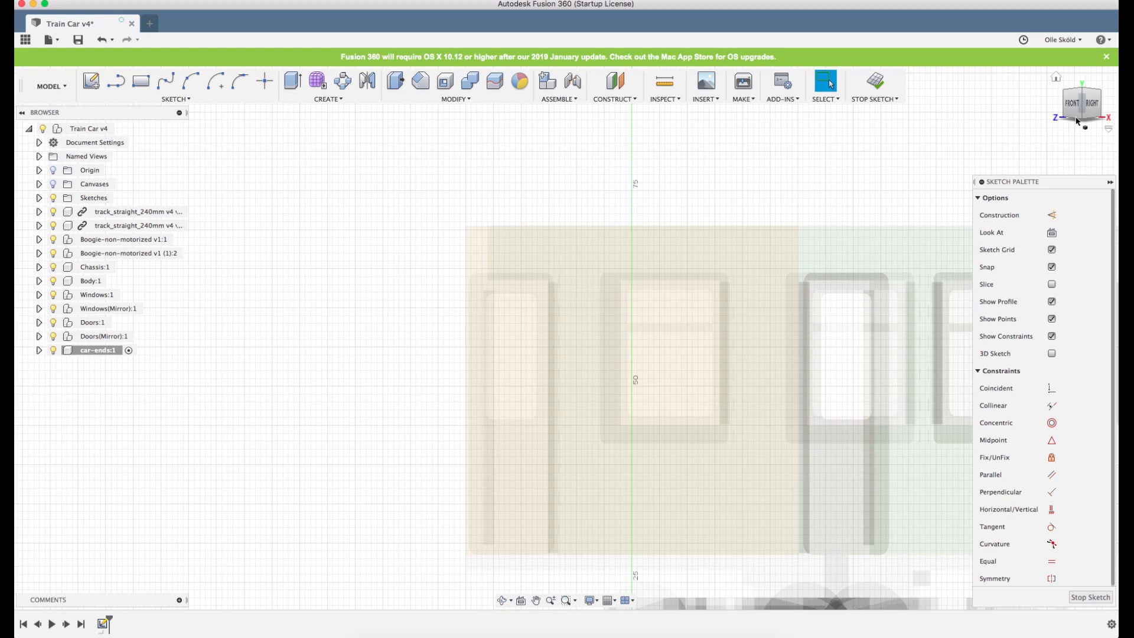
pyautogui.click(1091, 105)
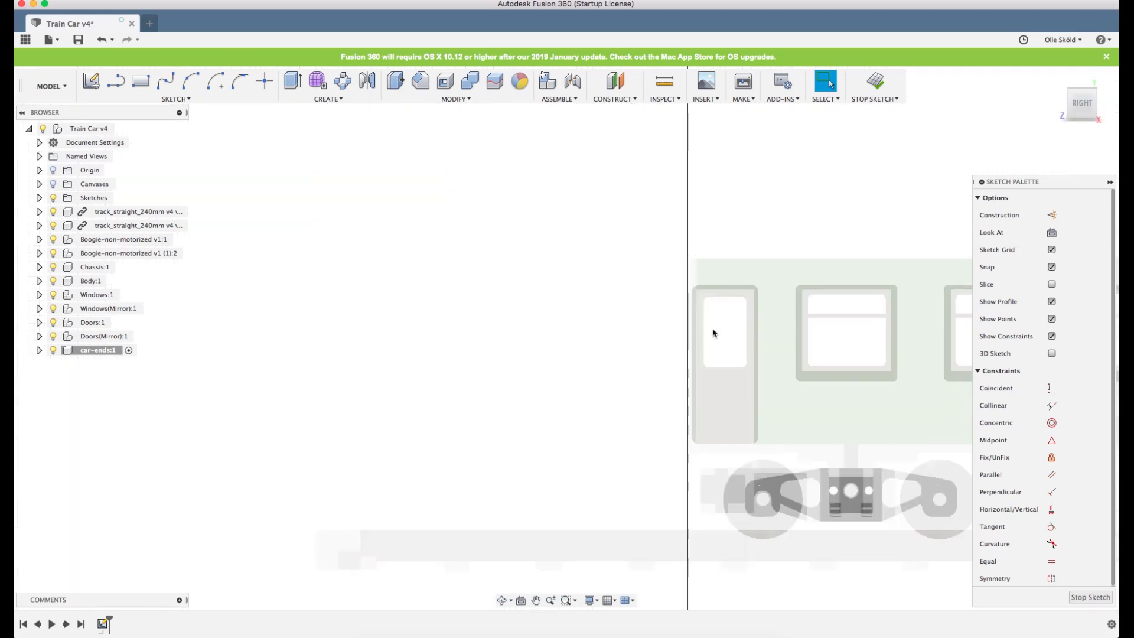
pyautogui.scroll(3, 726, 342)
pyautogui.scroll(-4, 716, 287)
pyautogui.moveTo(714, 286)
pyautogui.keyDown('shift'); pyautogui.mouseDown(button='middle')
pyautogui.moveTo(750, 290)
pyautogui.moveTo(729, 287)
pyautogui.mouseUp(button='middle'); pyautogui.keyUp('shift')
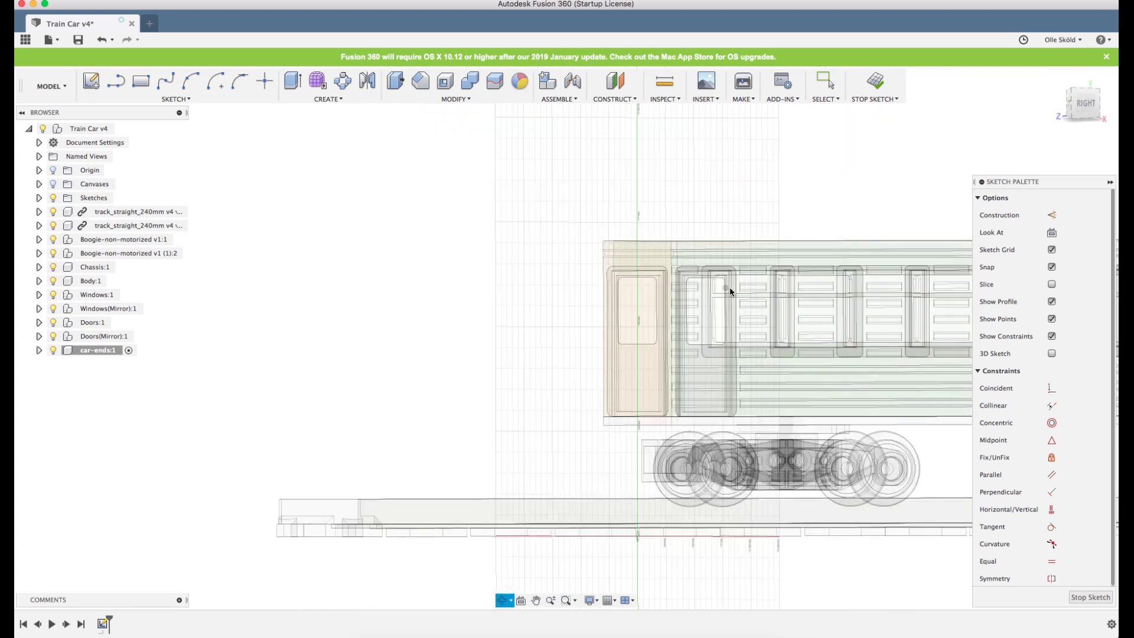
# Project the top and bottom edges of the side door's window opening into the end-wall sketch.
pyautogui.click(1071, 109)
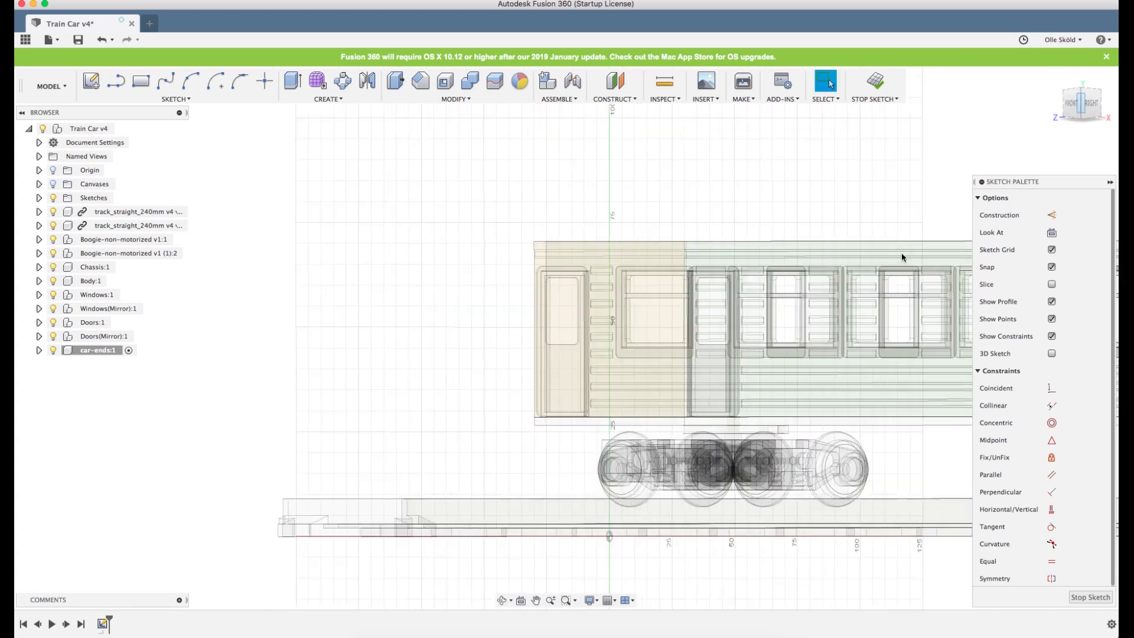
pyautogui.scroll(5, 701, 342)
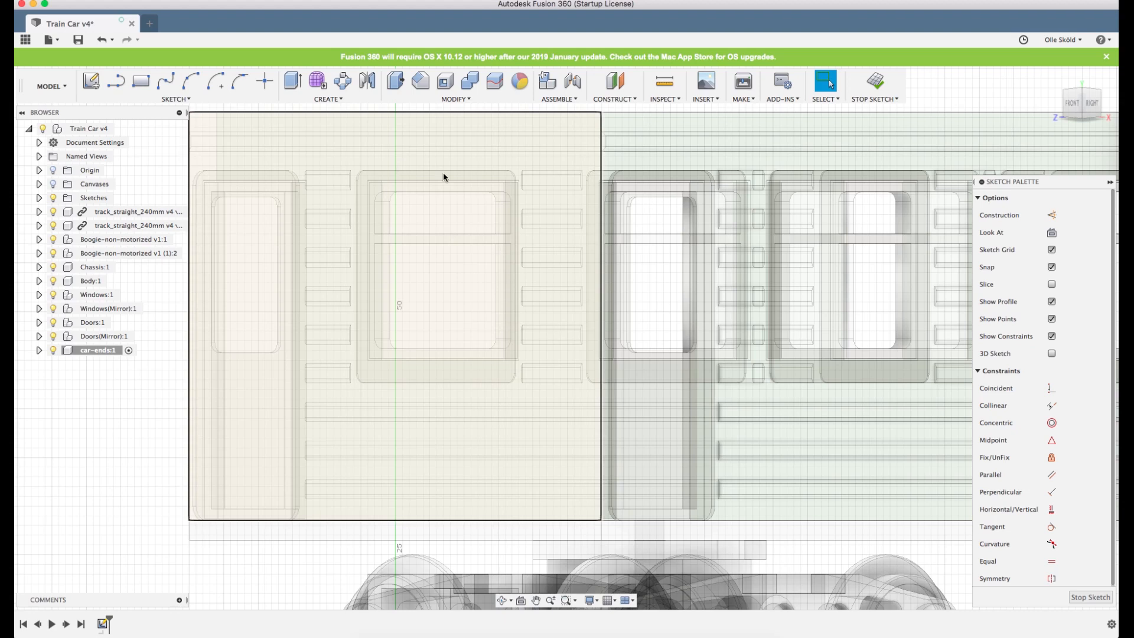
pyautogui.press('p')
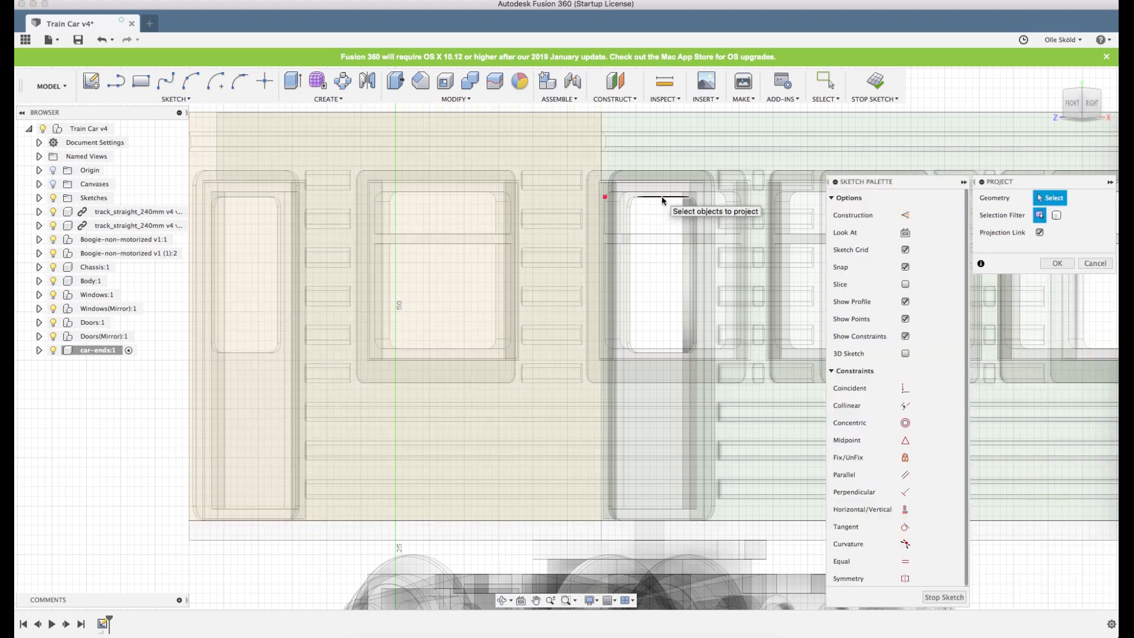
pyautogui.click(663, 201)
pyautogui.scroll(-2, 653, 350)
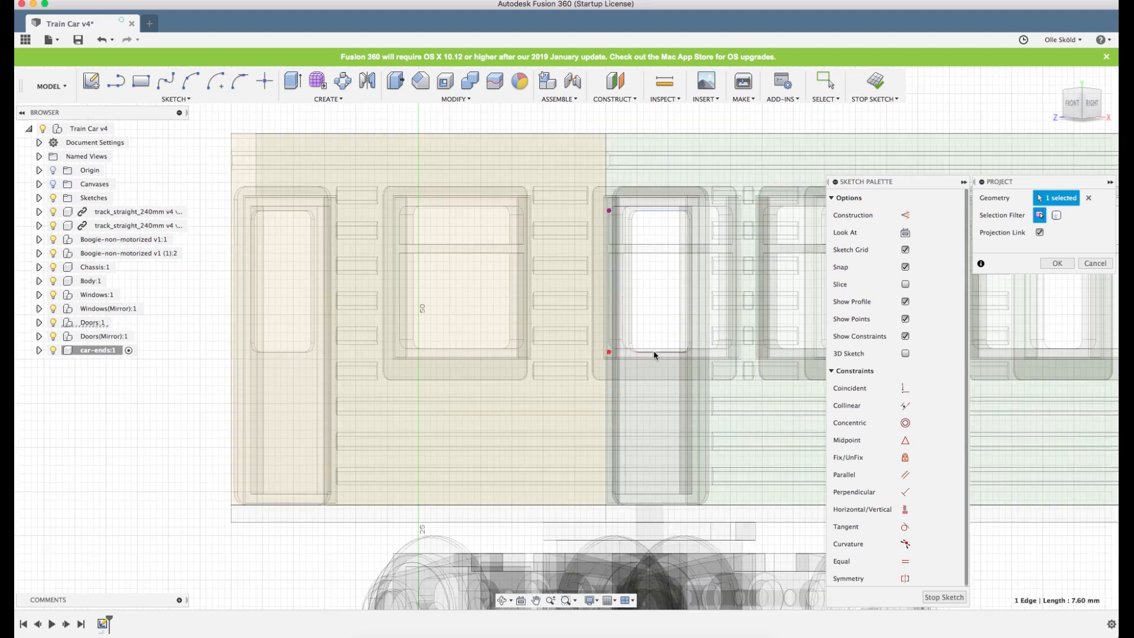
pyautogui.click(653, 351)
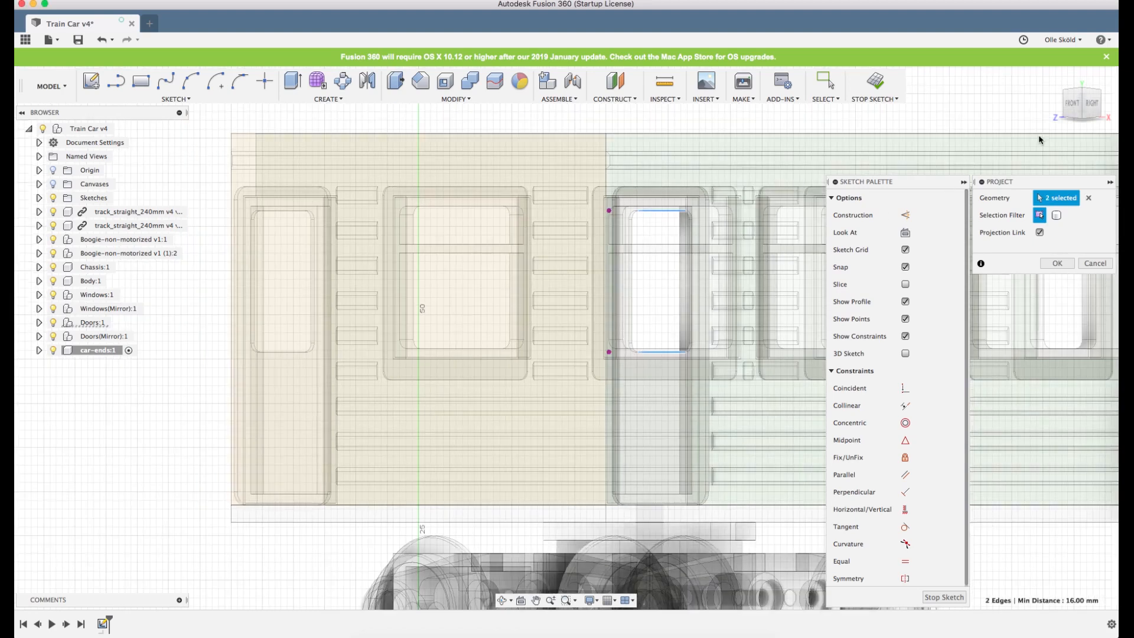
pyautogui.click(1071, 108)
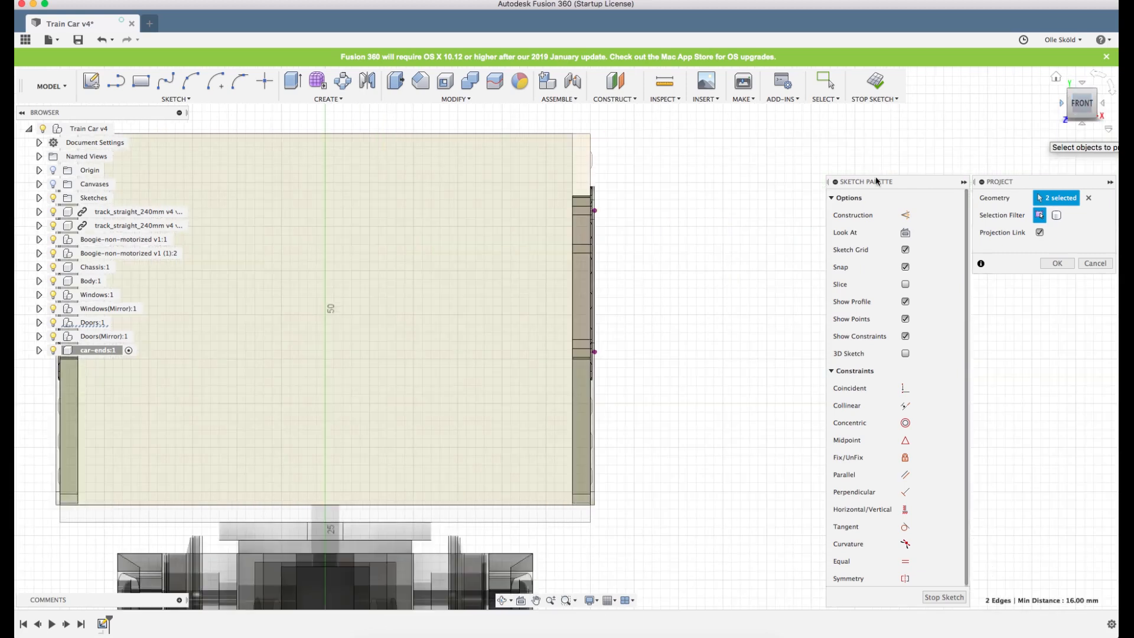
pyautogui.scroll(-3, 661, 248)
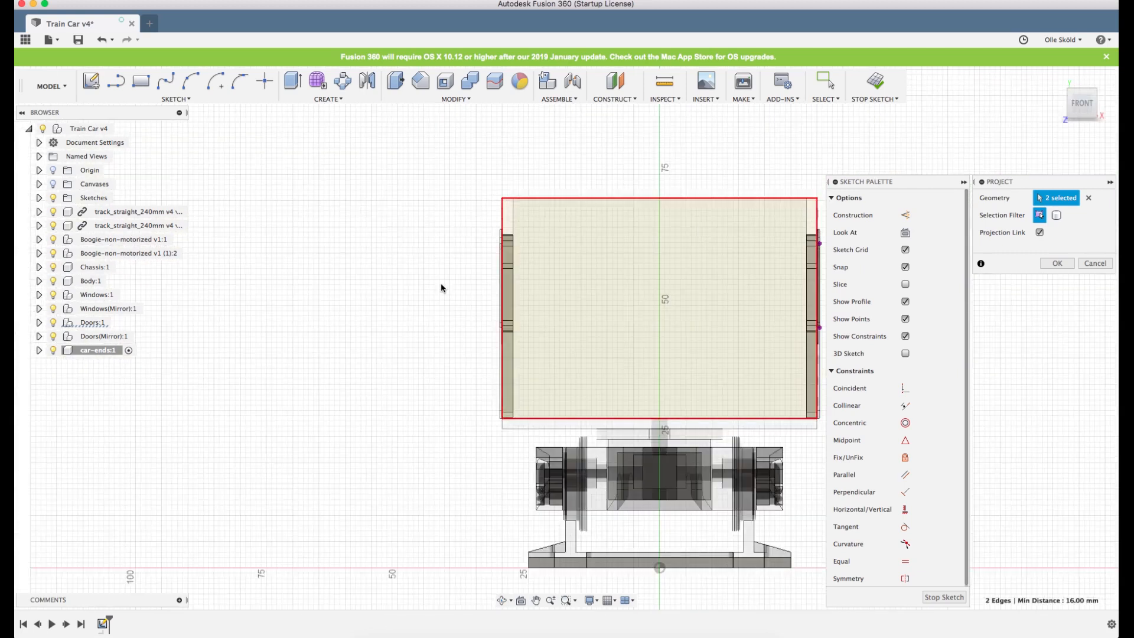
pyautogui.scroll(3, 664, 263)
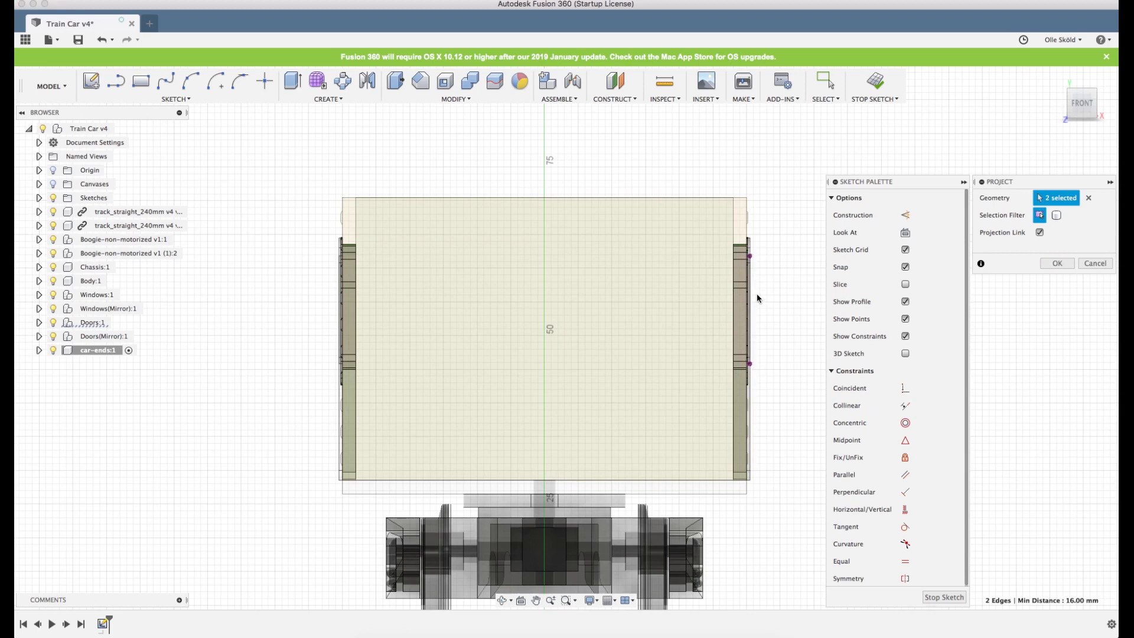
pyautogui.press('Return')
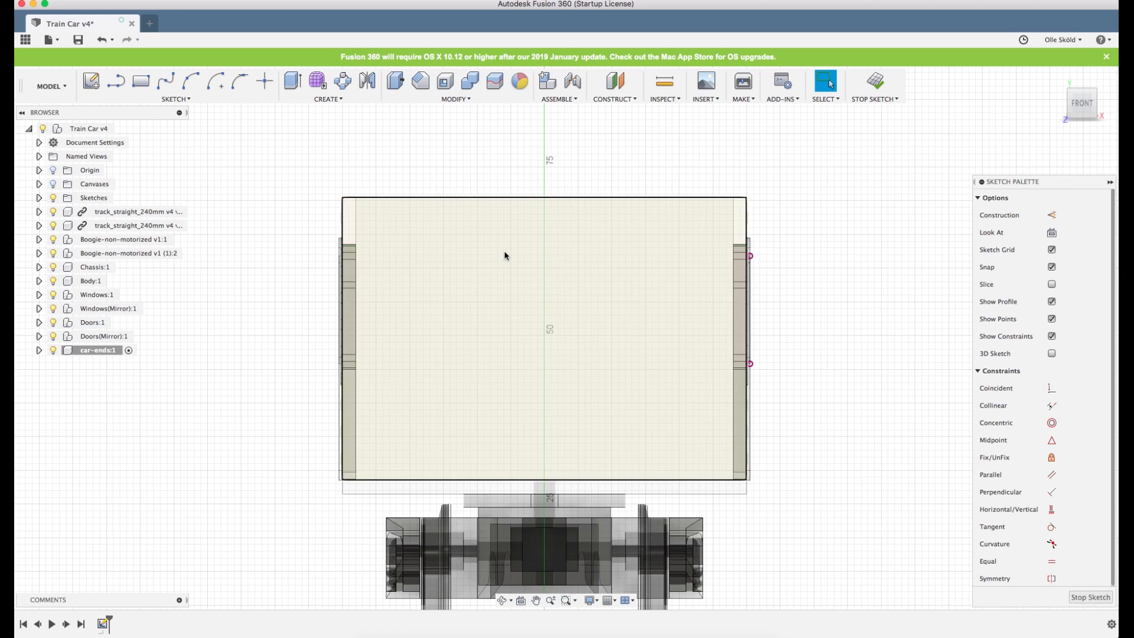
# Sketch a rectangle centred across the end wall, with its top and bottom level with the projected door-window points.
pyautogui.press('r')
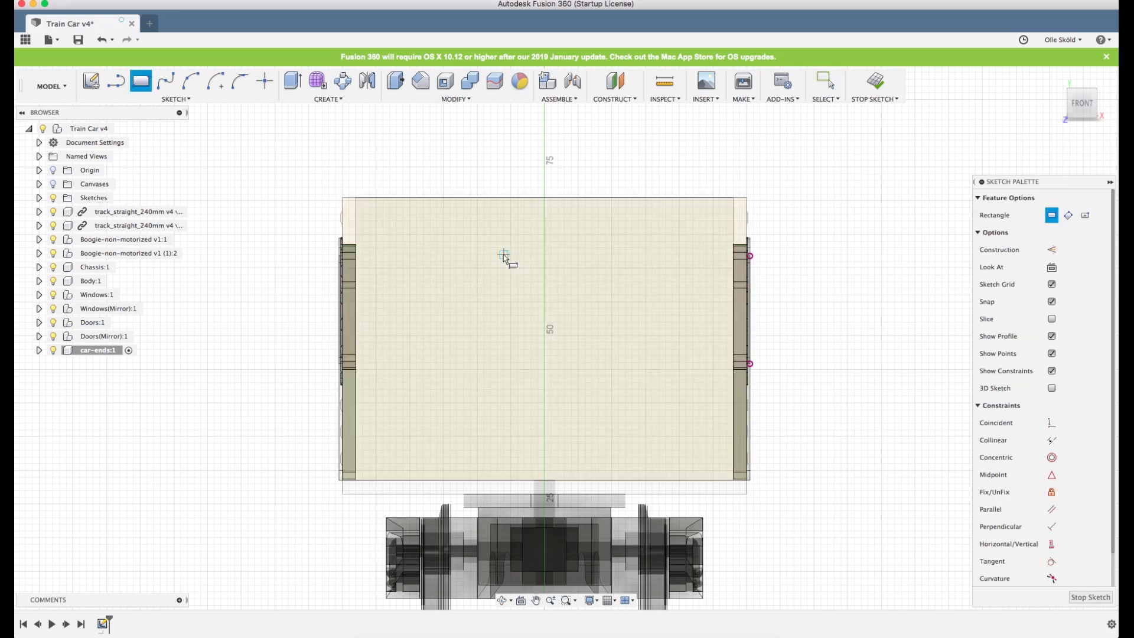
pyautogui.click(584, 255)
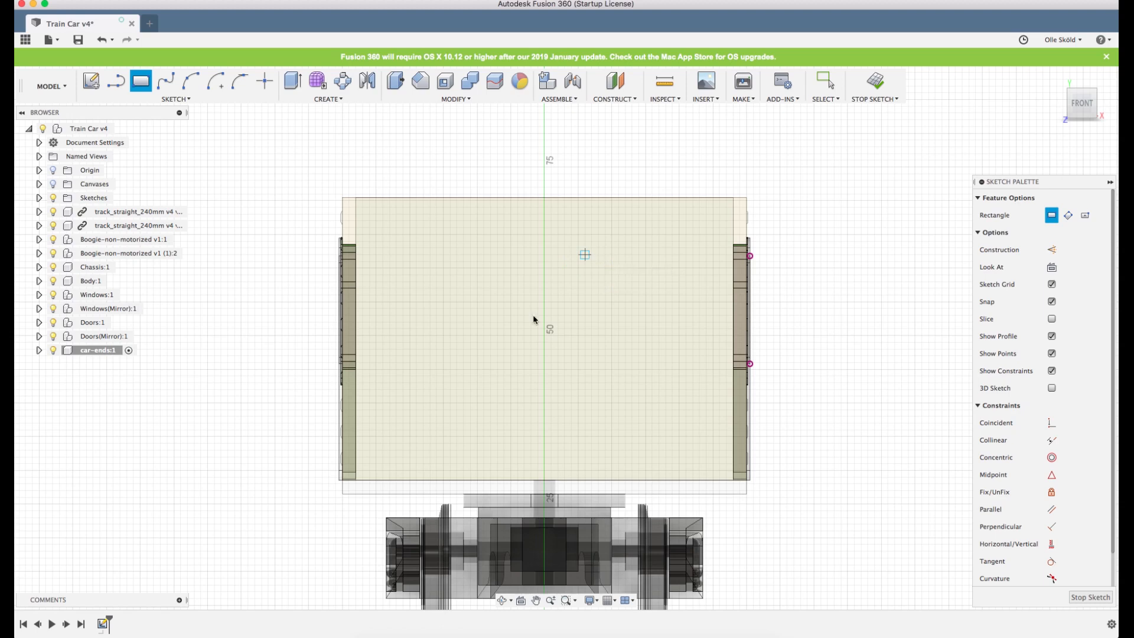
pyautogui.click(504, 362)
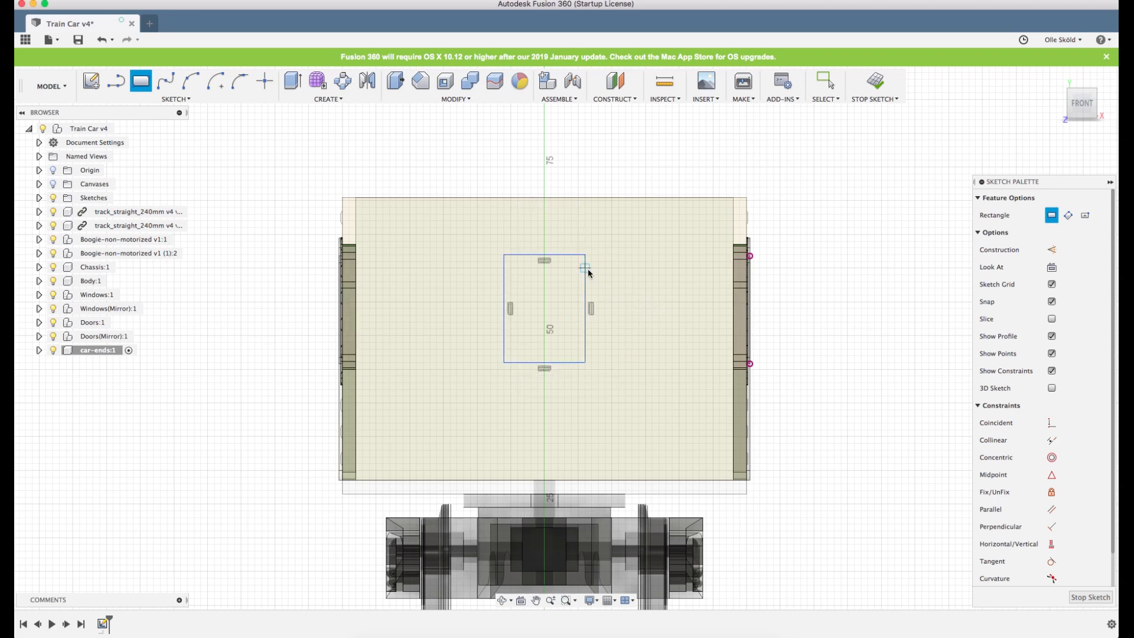
pyautogui.scroll(3, 588, 273)
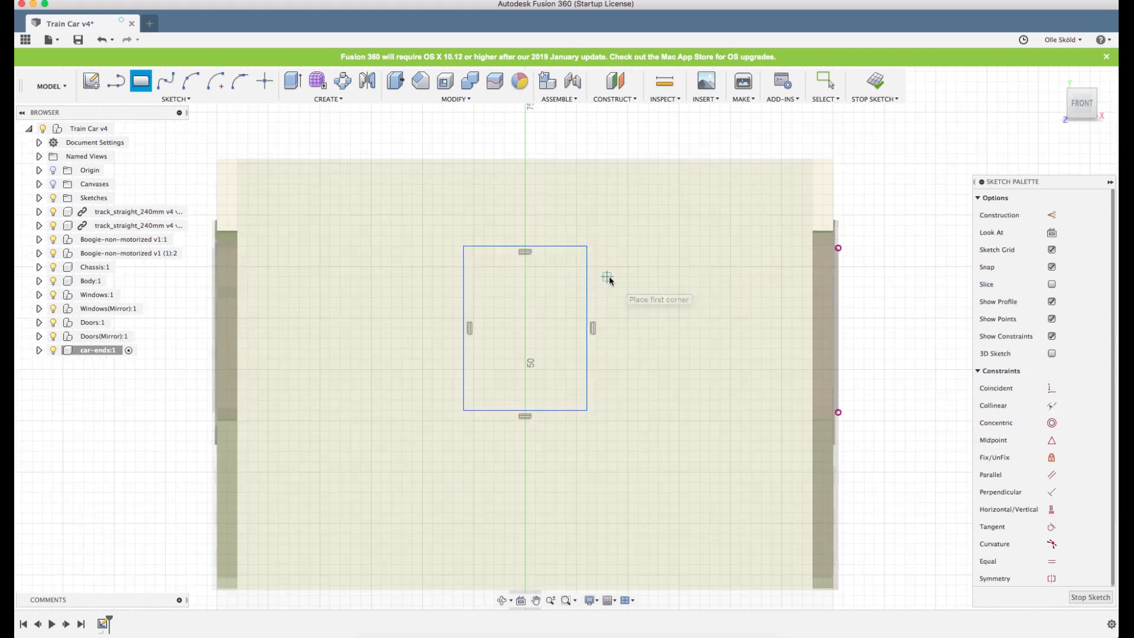
pyautogui.press('Escape')
# Convert all lines of the window rectangle to construction geometry.
pyautogui.scroll(-2, 525, 228)
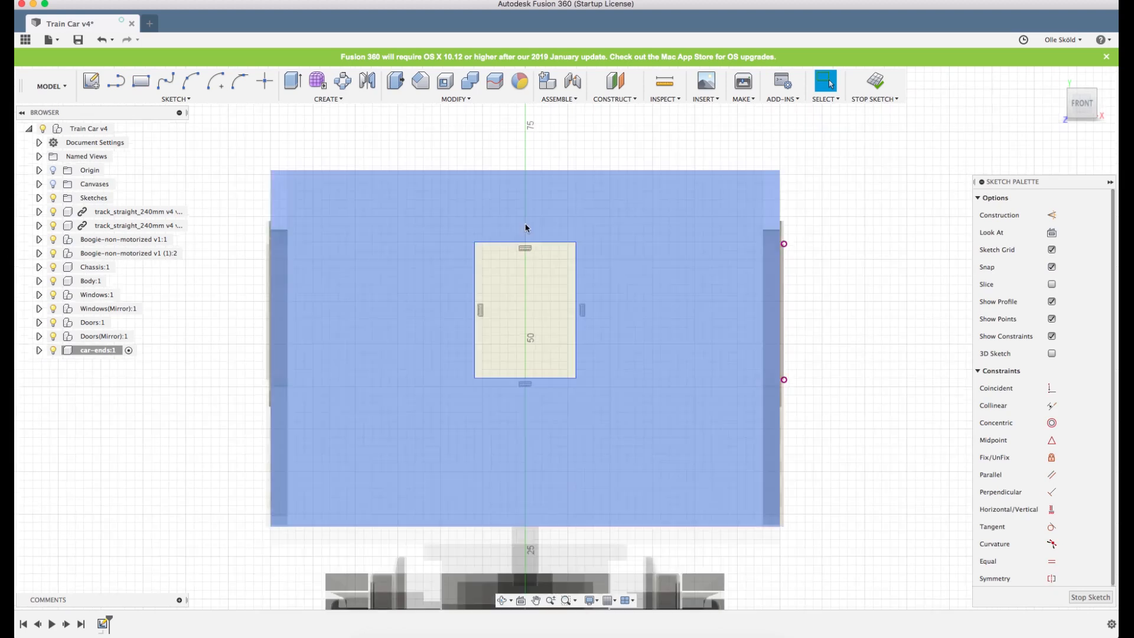
pyautogui.scroll(1, 480, 231)
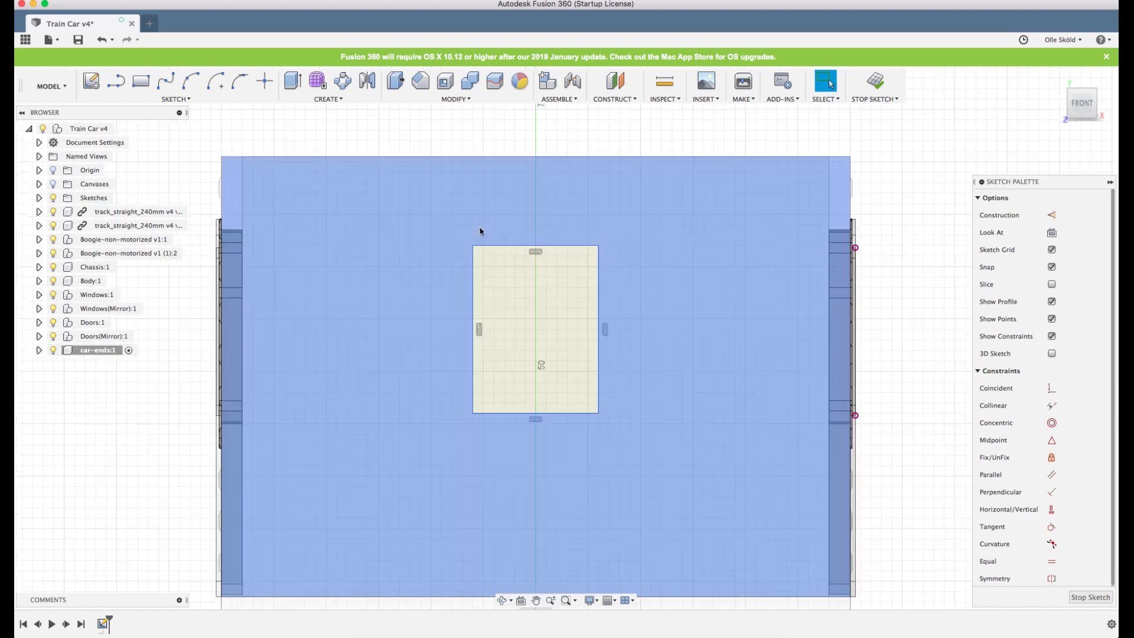
pyautogui.moveTo(454, 229); pyautogui.dragTo(647, 439)
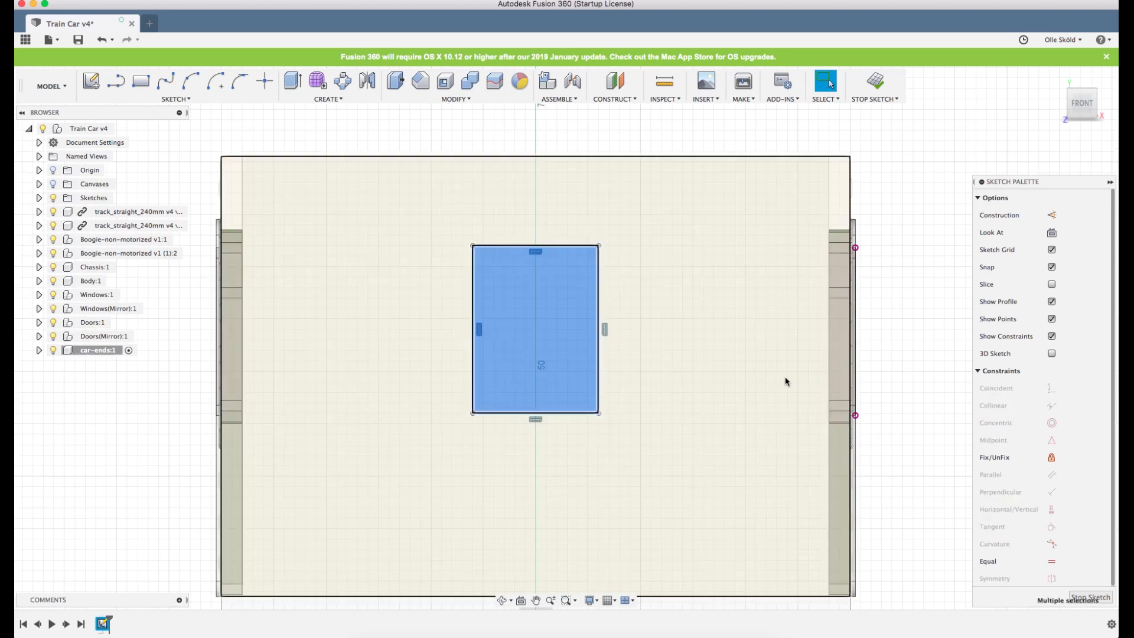
pyautogui.click(1051, 215)
pyautogui.click(898, 261)
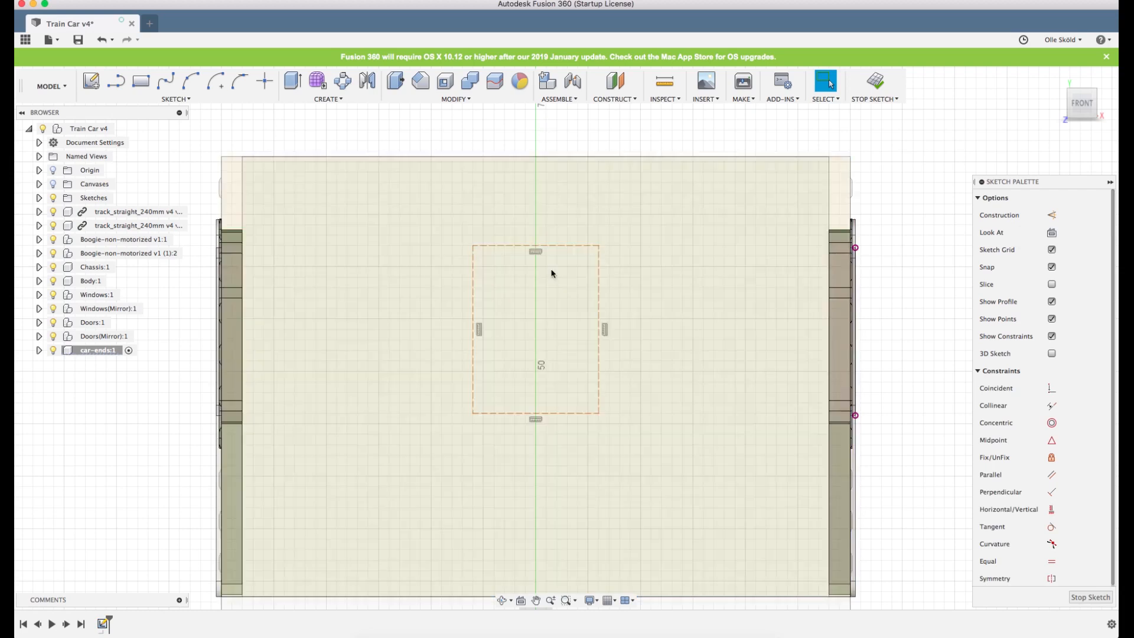
pyautogui.click(588, 317)
pyautogui.scroll(-2, 587, 310)
pyautogui.scroll(2, 544, 353)
pyautogui.press('Escape')
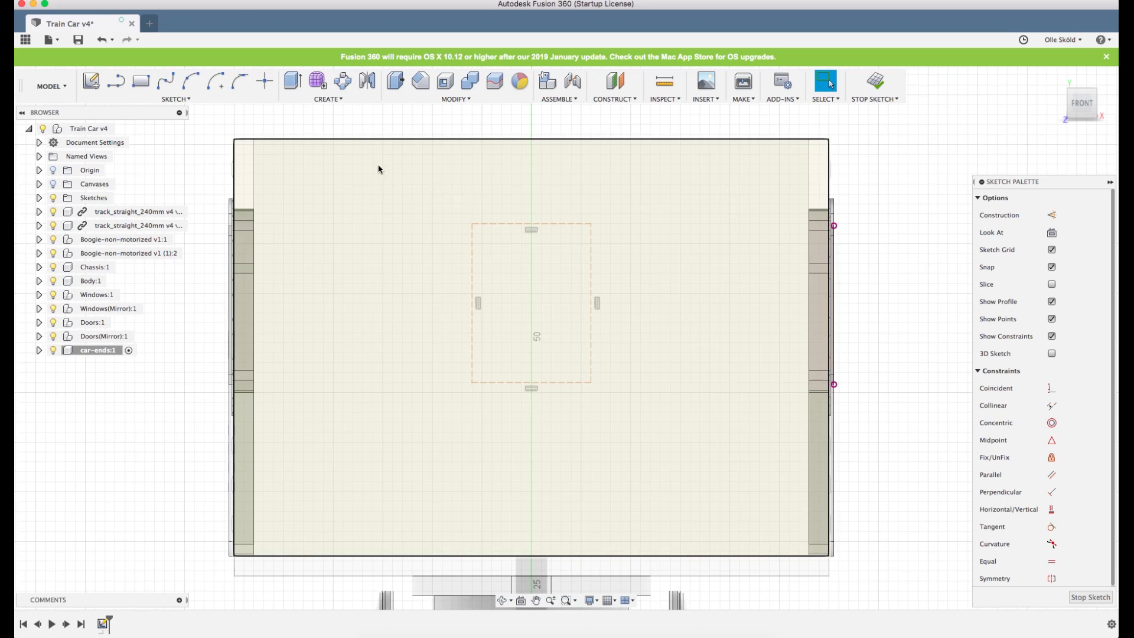
# Sketch a 30 mm wide, about 39.5 mm tall rectangle centred around the window outline, ending on the wall's bottom edge.
pyautogui.scroll(-2, 379, 169)
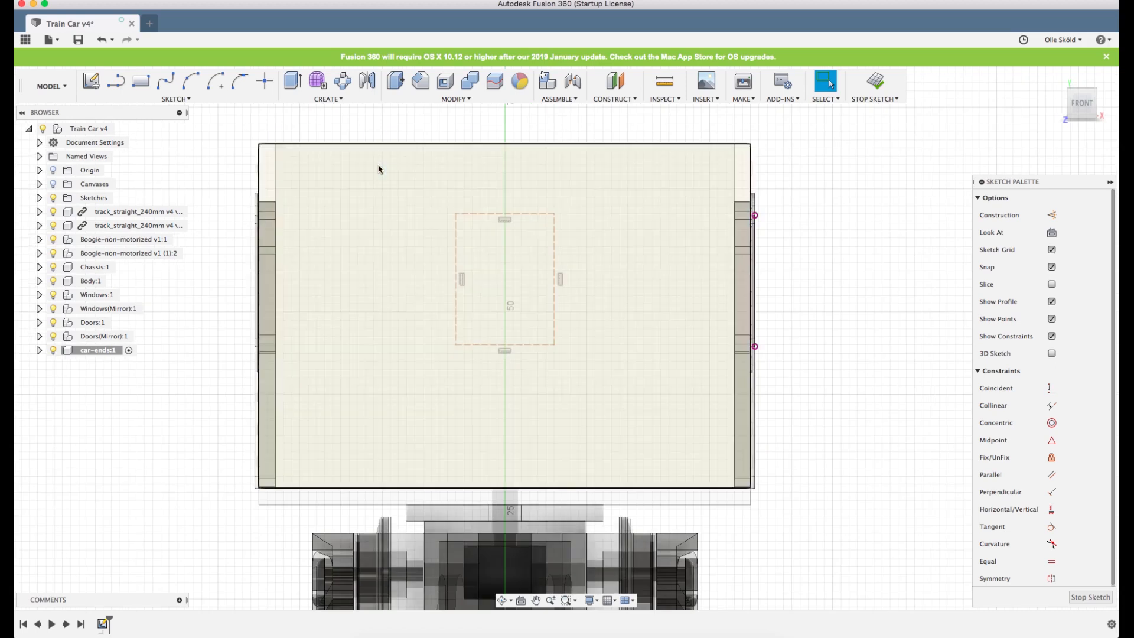
pyautogui.press('r')
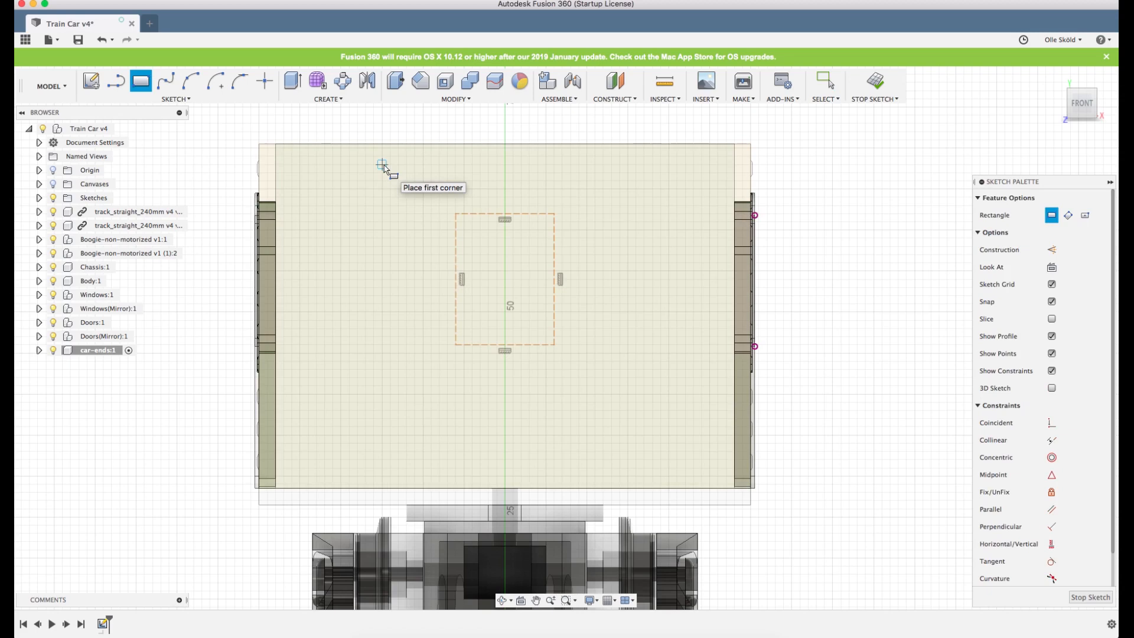
pyautogui.click(381, 165)
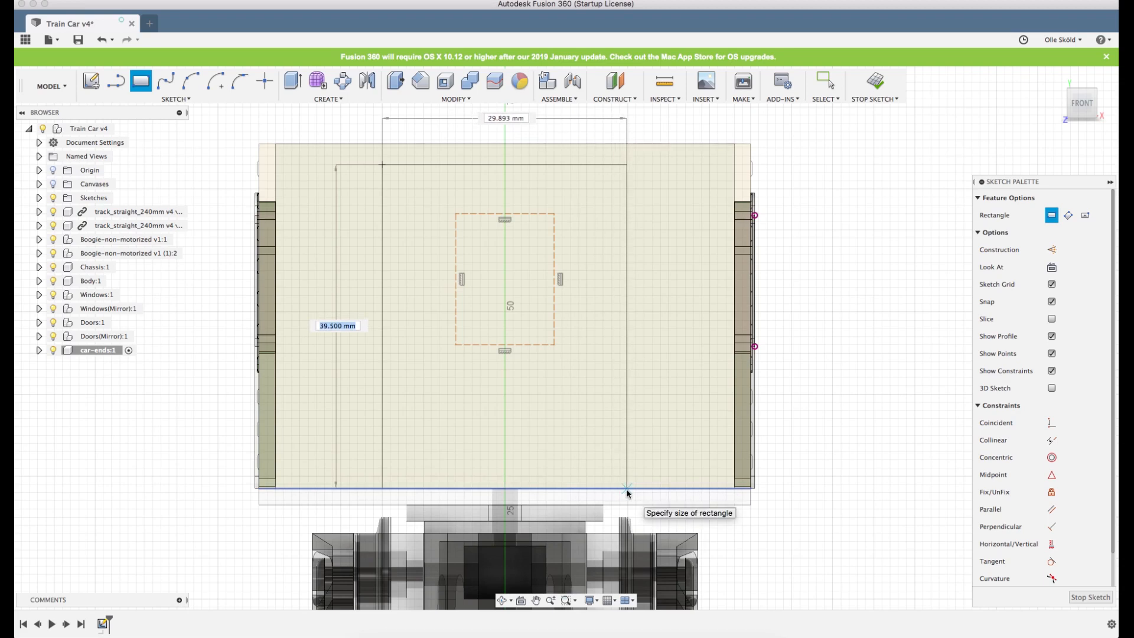
pyautogui.press('Tab')
pyautogui.write('30')
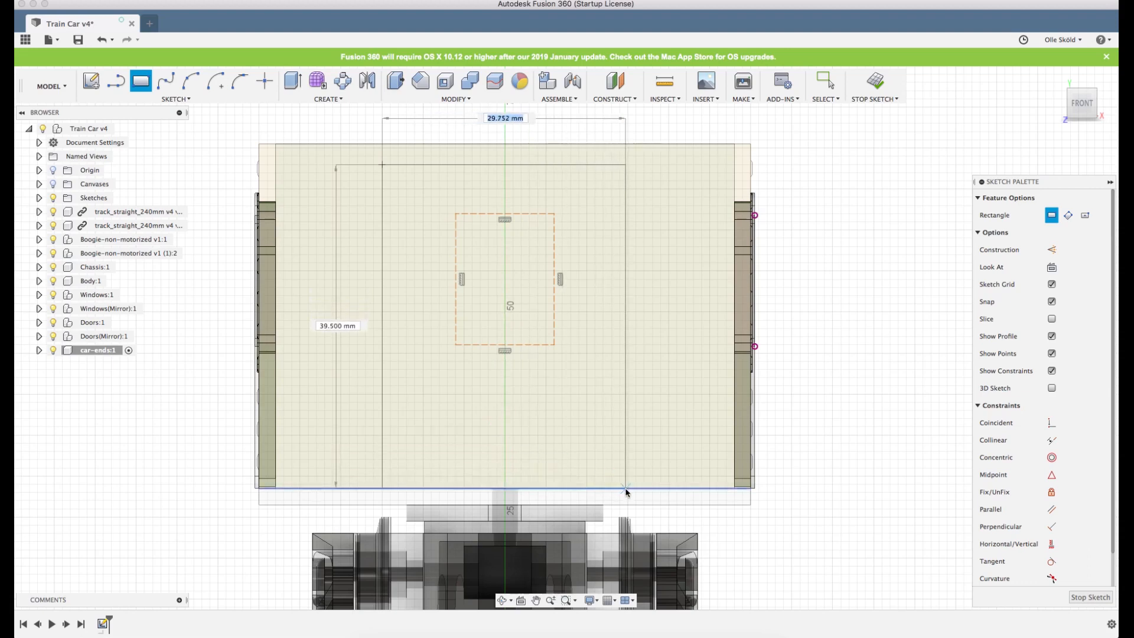
pyautogui.write('30')
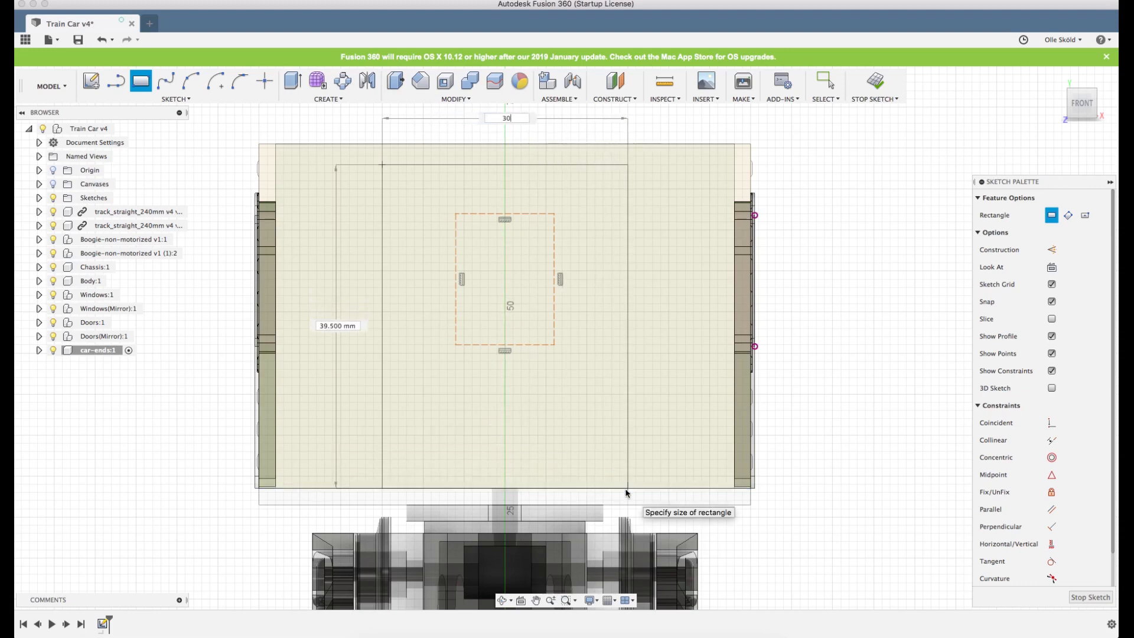
pyautogui.press('Return')
pyautogui.press('Escape')
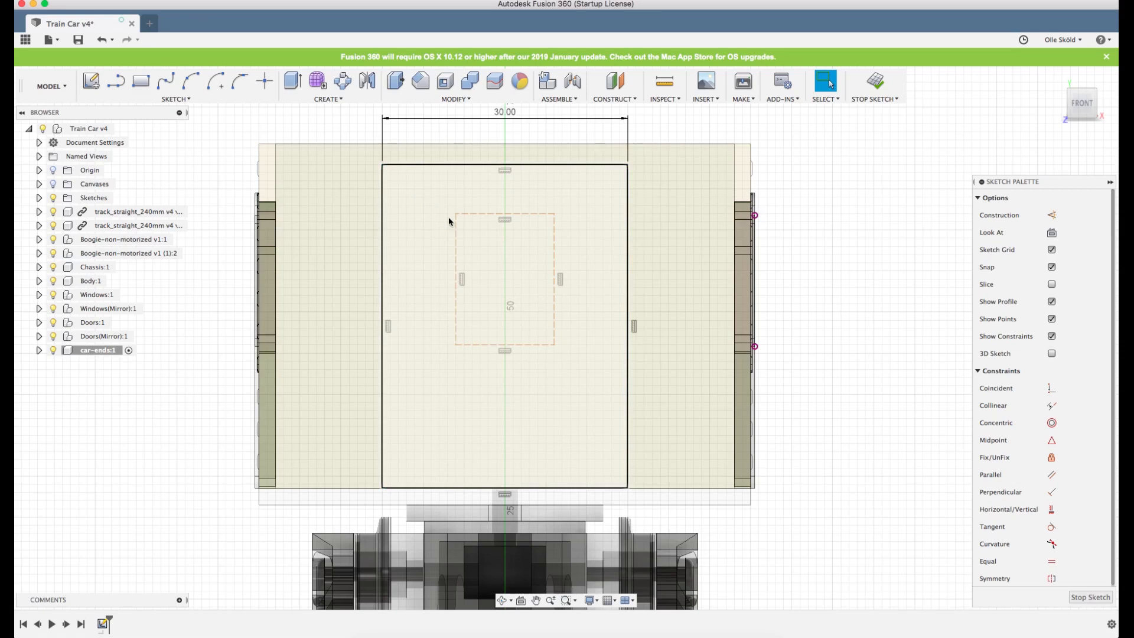
# Sketch a 20 mm wide, about 35.5 mm tall rectangle centred inside the 30 mm one, ending on the same bottom edge.
pyautogui.press('r')
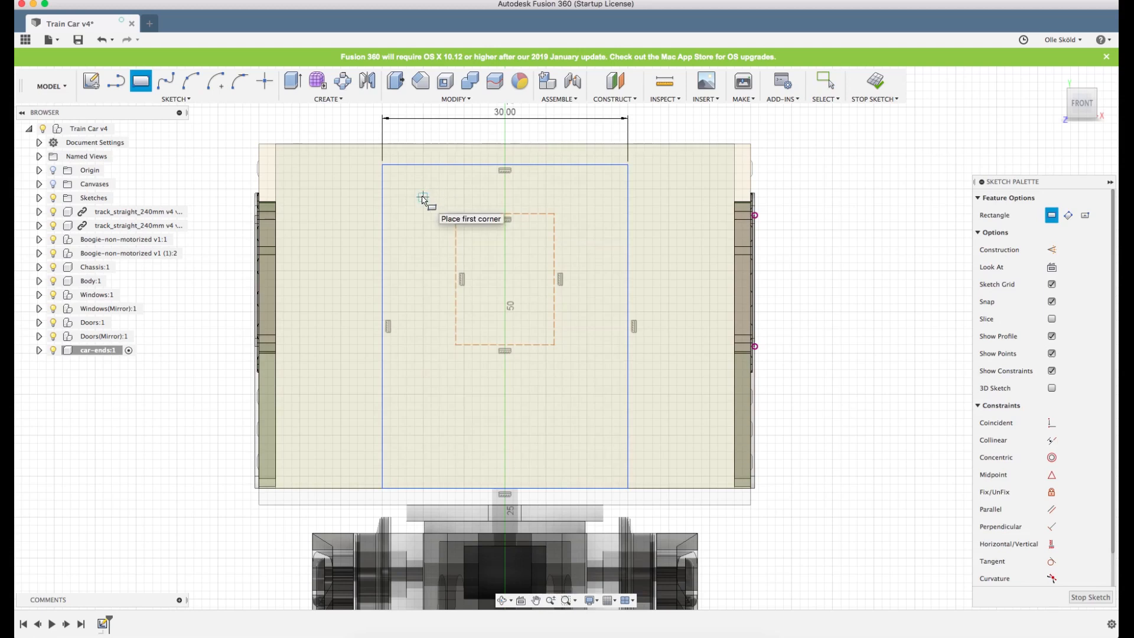
pyautogui.click(422, 198)
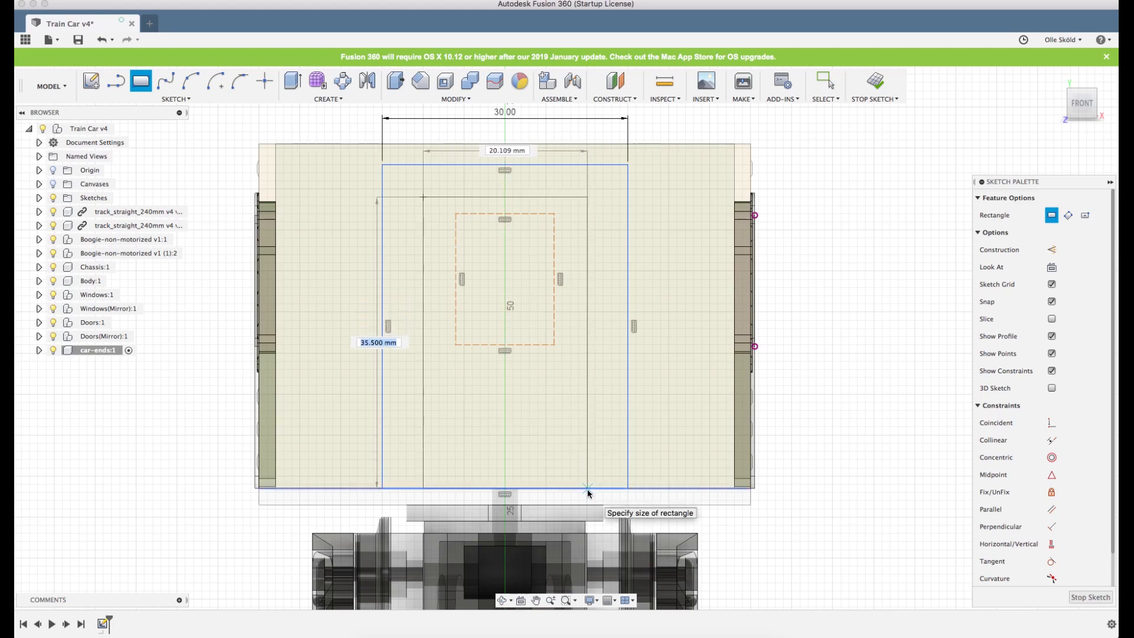
pyautogui.press('Tab')
pyautogui.write('20')
pyautogui.press('Return')
pyautogui.press('Escape')
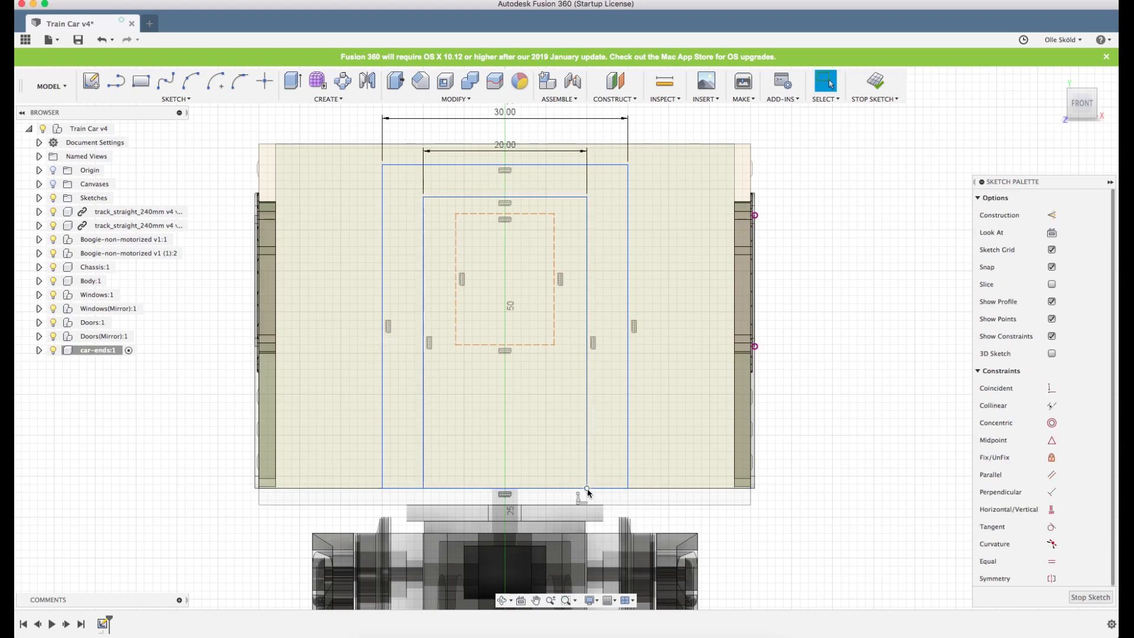
# Extrude the door-frame profile between the two rectangles 3 mm outward from the end wall as a new body.
pyautogui.click(608, 398)
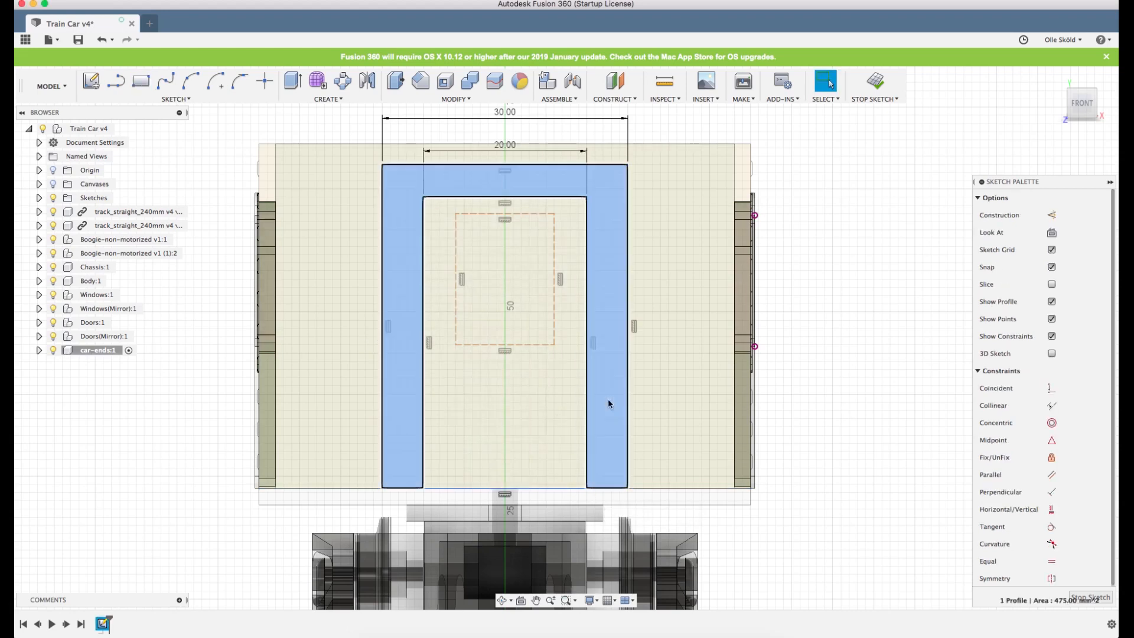
pyautogui.scroll(-5, 673, 296)
pyautogui.moveTo(673, 296)
pyautogui.keyDown('shift'); pyautogui.mouseDown(button='middle')
pyautogui.moveTo(643, 325)
pyautogui.moveTo(681, 305)
pyautogui.mouseUp(button='middle'); pyautogui.keyUp('shift')
pyautogui.scroll(-3, 693, 301)
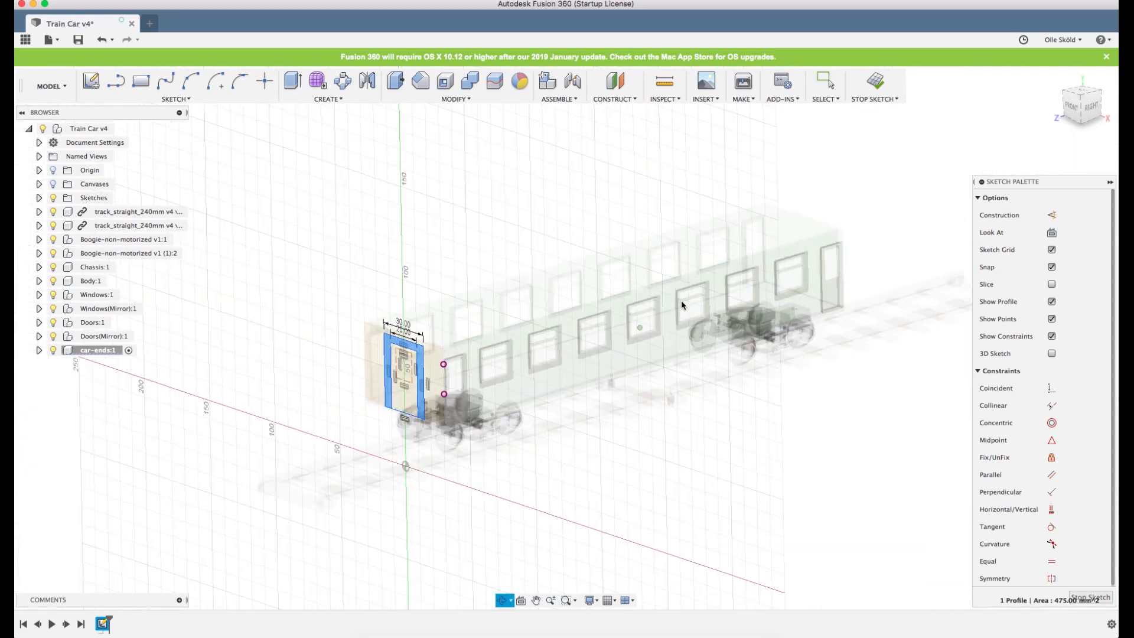
pyautogui.scroll(8, 311, 395)
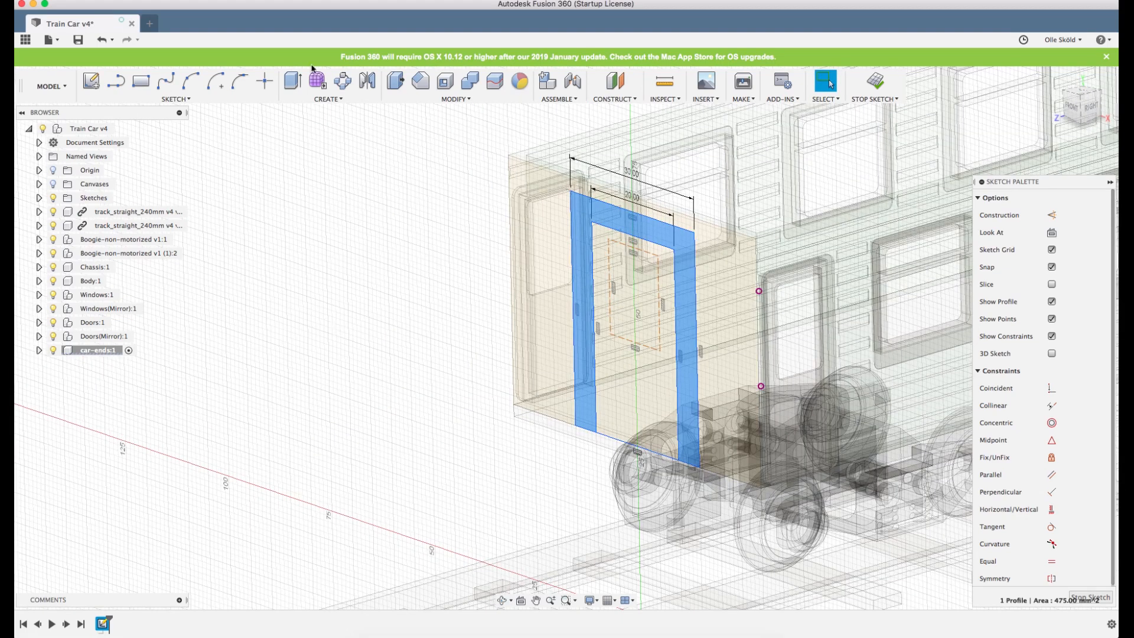
pyautogui.click(293, 81)
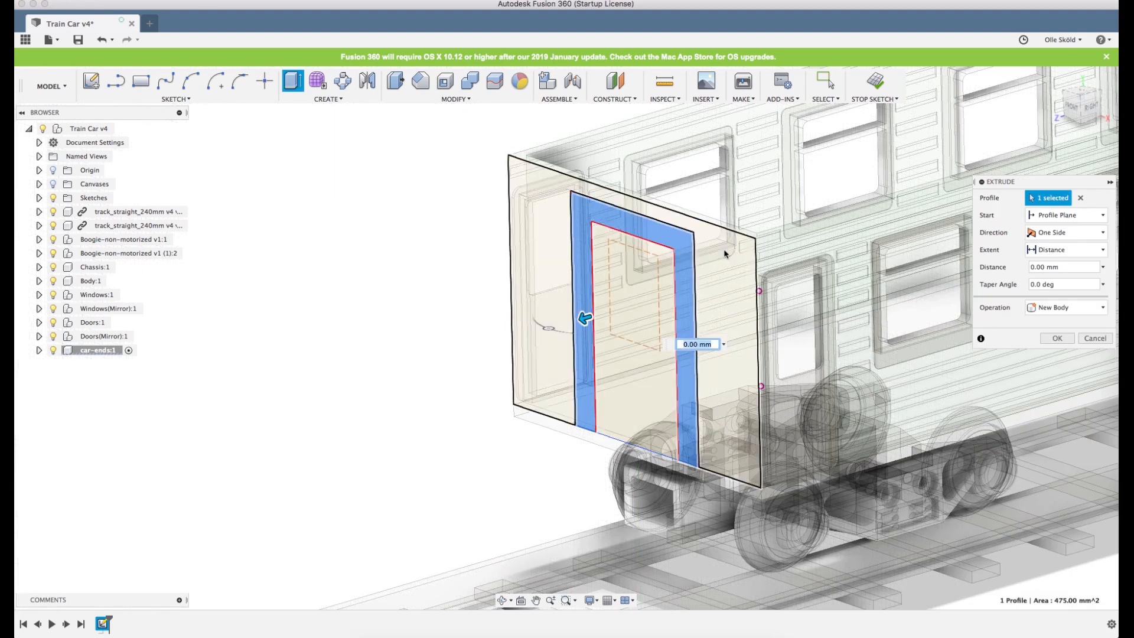
pyautogui.write('3')
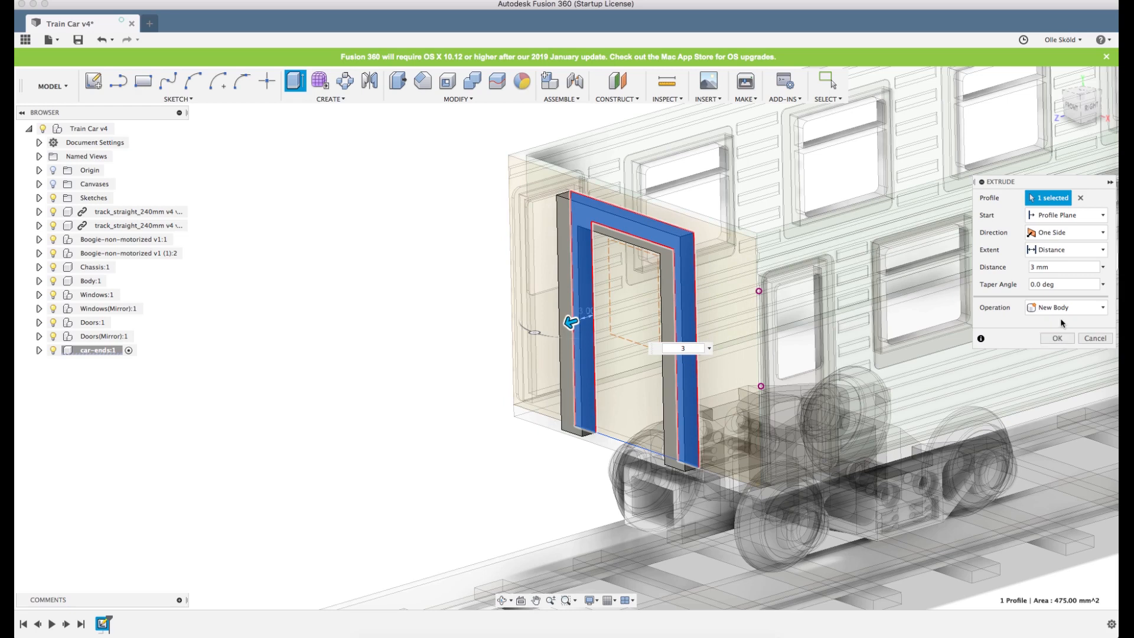
pyautogui.click(1054, 341)
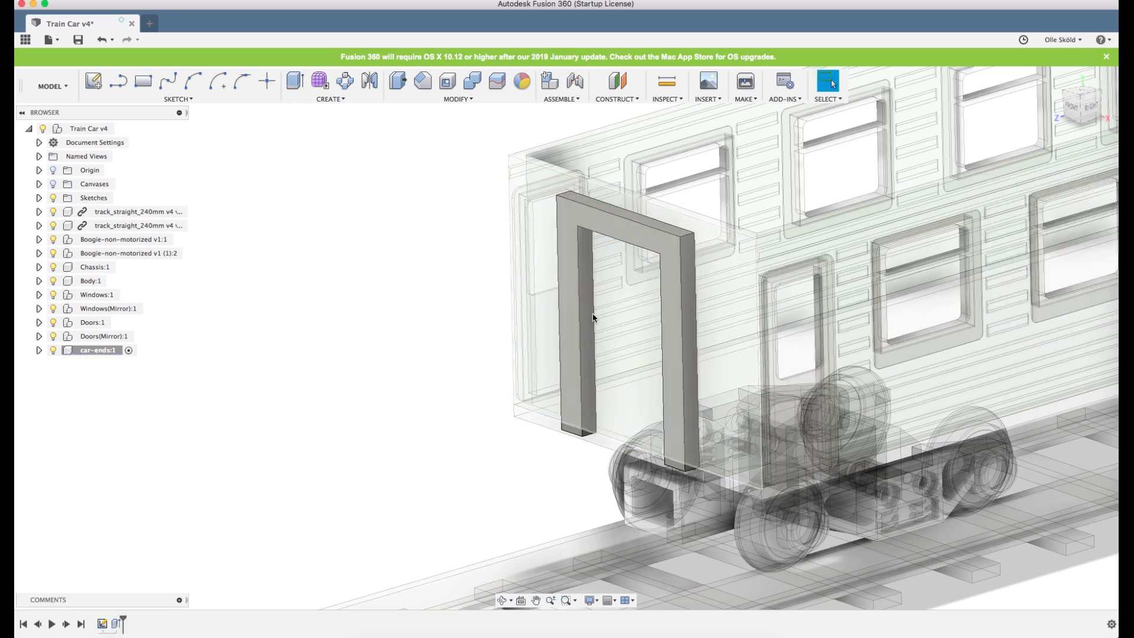
pyautogui.scroll(2, 602, 316)
pyautogui.moveTo(611, 314)
pyautogui.keyDown('shift'); pyautogui.mouseDown(button='middle')
pyautogui.moveTo(579, 324)
pyautogui.moveTo(607, 317)
pyautogui.mouseUp(button='middle'); pyautogui.keyUp('shift')
pyautogui.scroll(4, 606, 317)
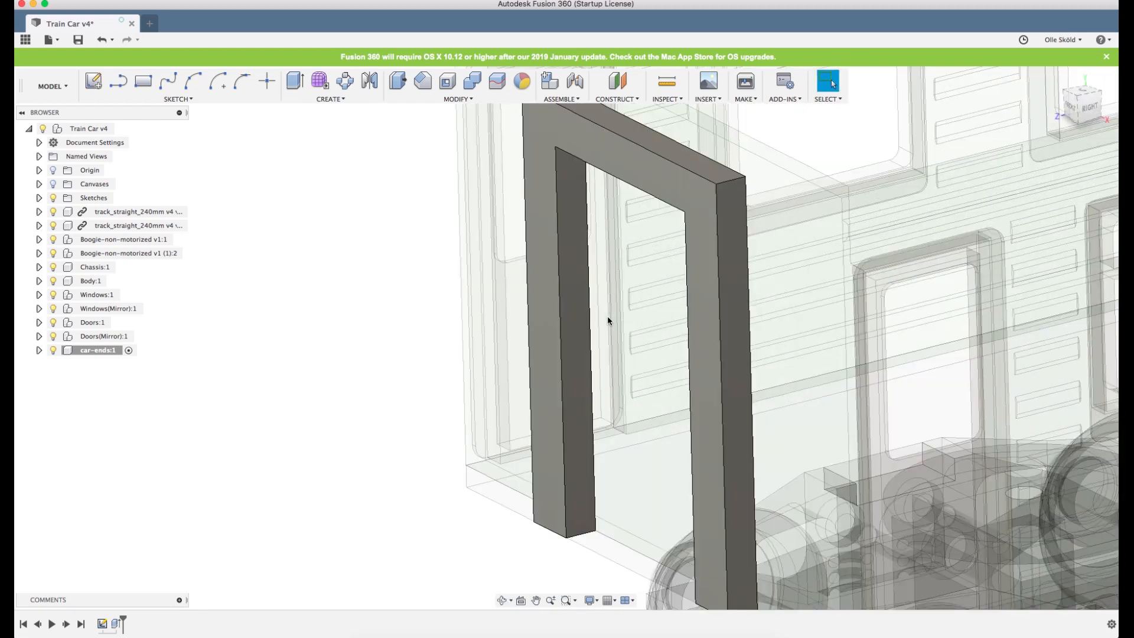
pyautogui.scroll(-4, 611, 317)
pyautogui.press('Escape')
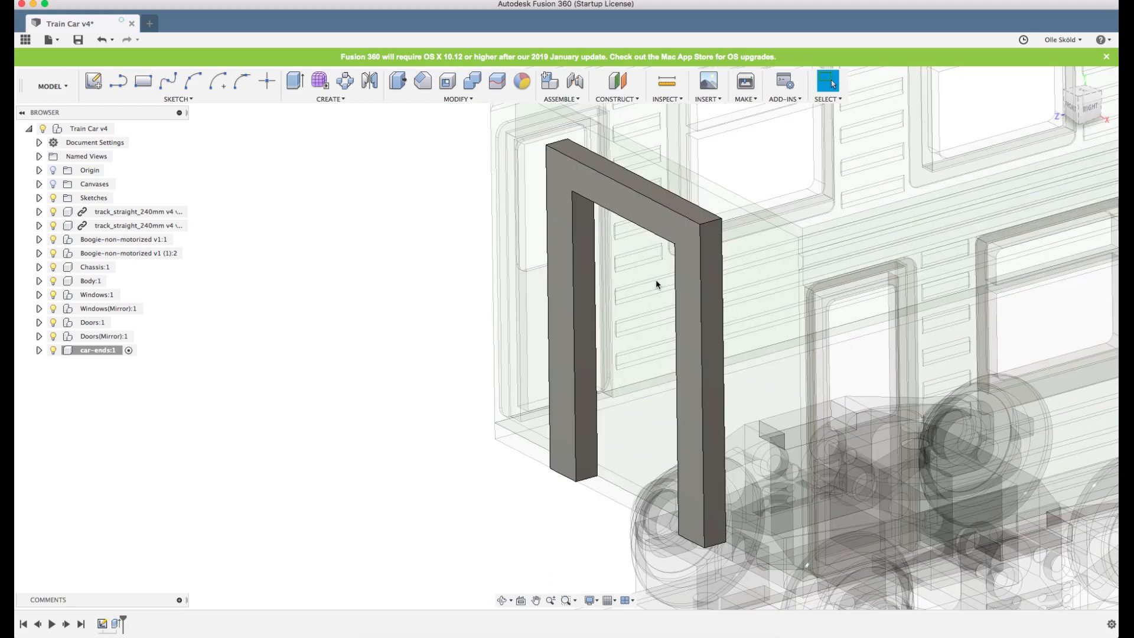
# Fillet the two outer top corner edges of the door frame with an 8 mm radius.
pyautogui.click(709, 223)
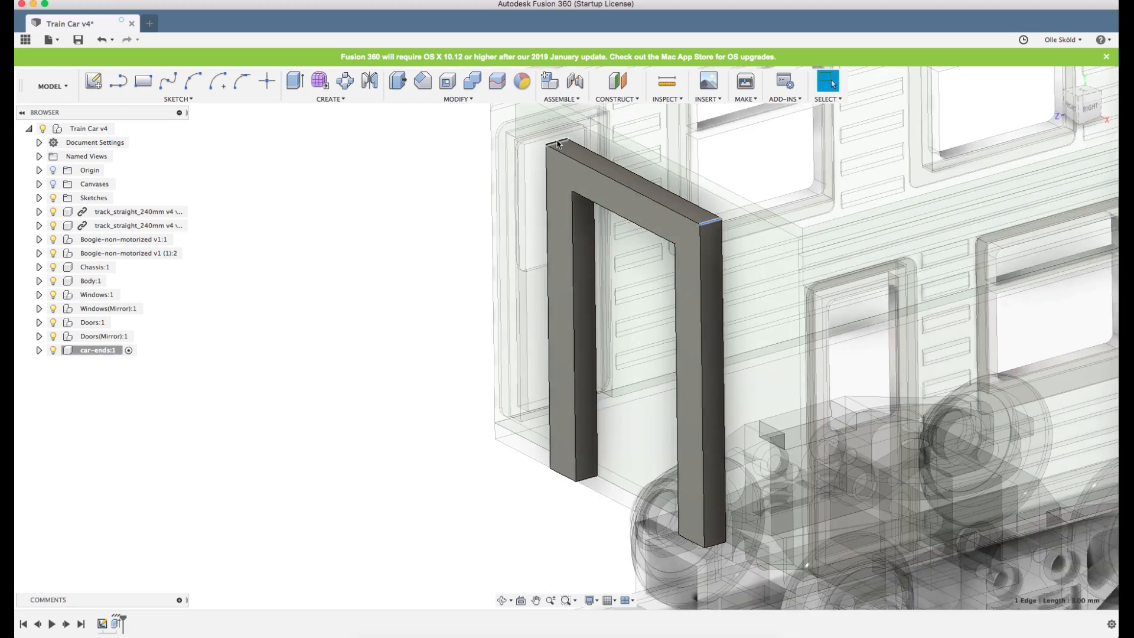
pyautogui.keyDown('shift'); pyautogui.click(558, 144); pyautogui.keyUp('shift')
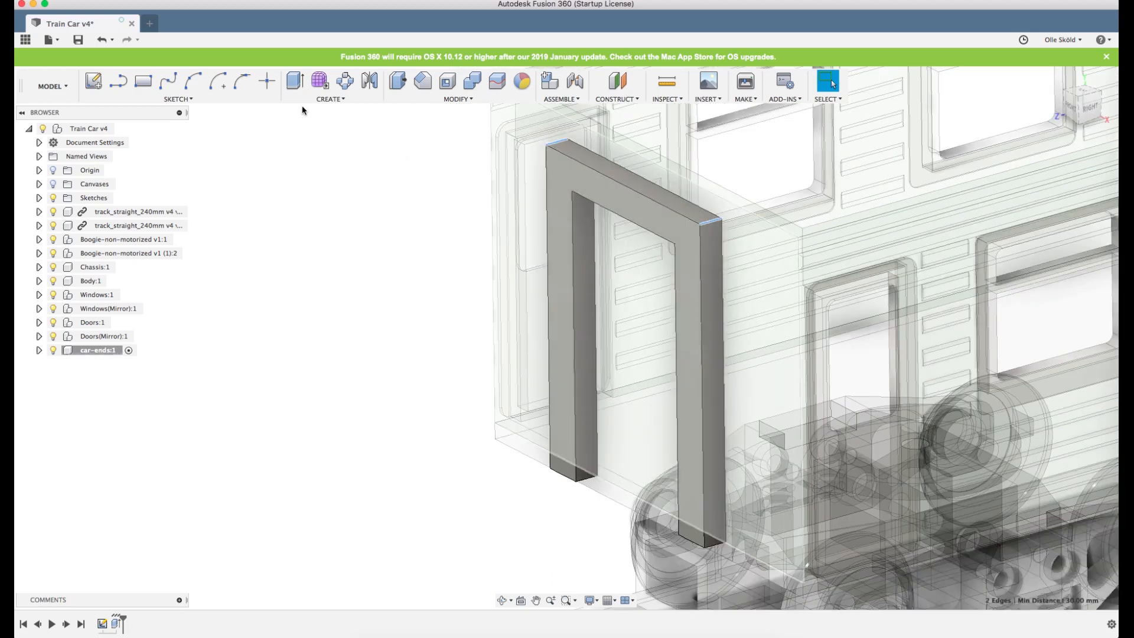
pyautogui.press('f')
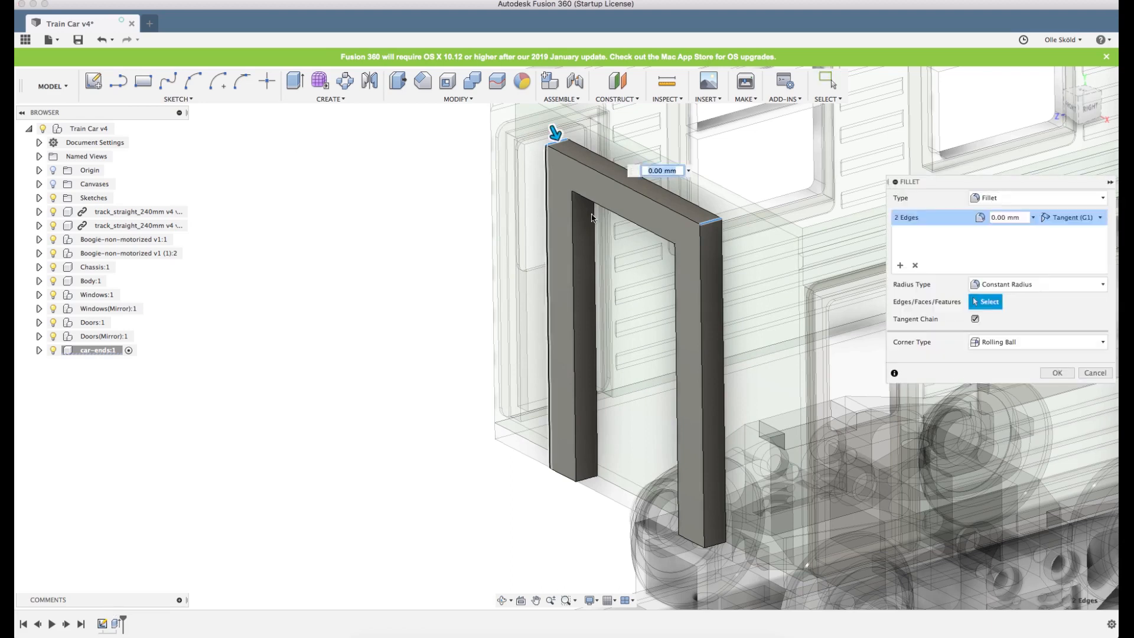
pyautogui.moveTo(559, 138); pyautogui.dragTo(563, 163)
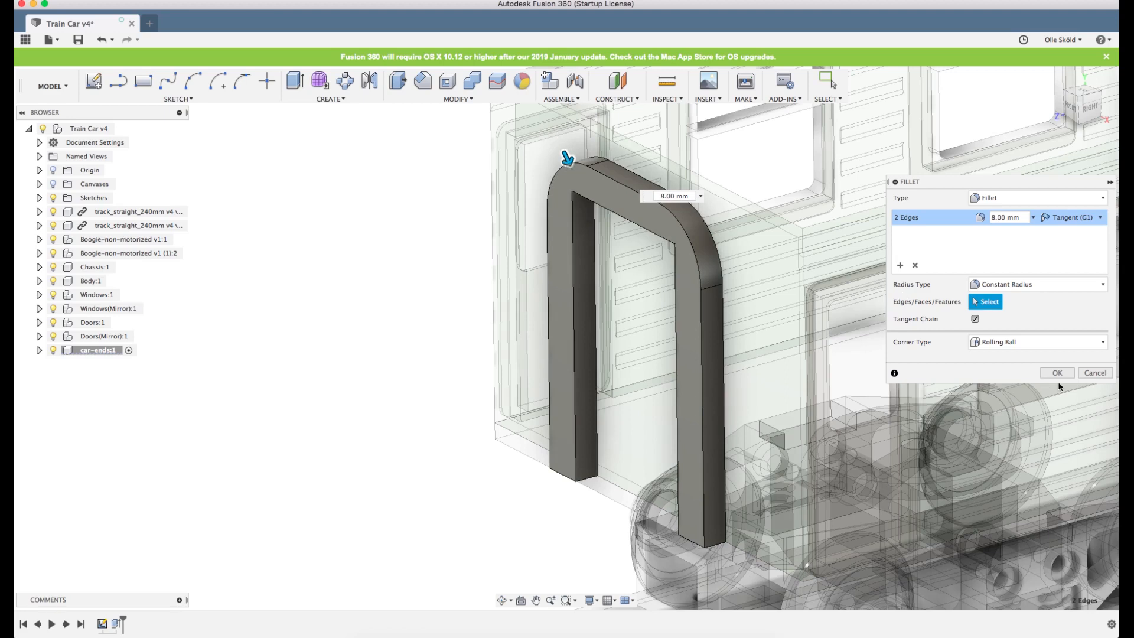
# Fillet the two inner top corner edges of the door frame opening with a 4 mm radius.
pyautogui.keyDown('shift'); pyautogui.moveTo(628, 226); pyautogui.dragTo(620, 178, button='middle'); pyautogui.keyUp('shift')
pyautogui.scroll(3, 591, 222)
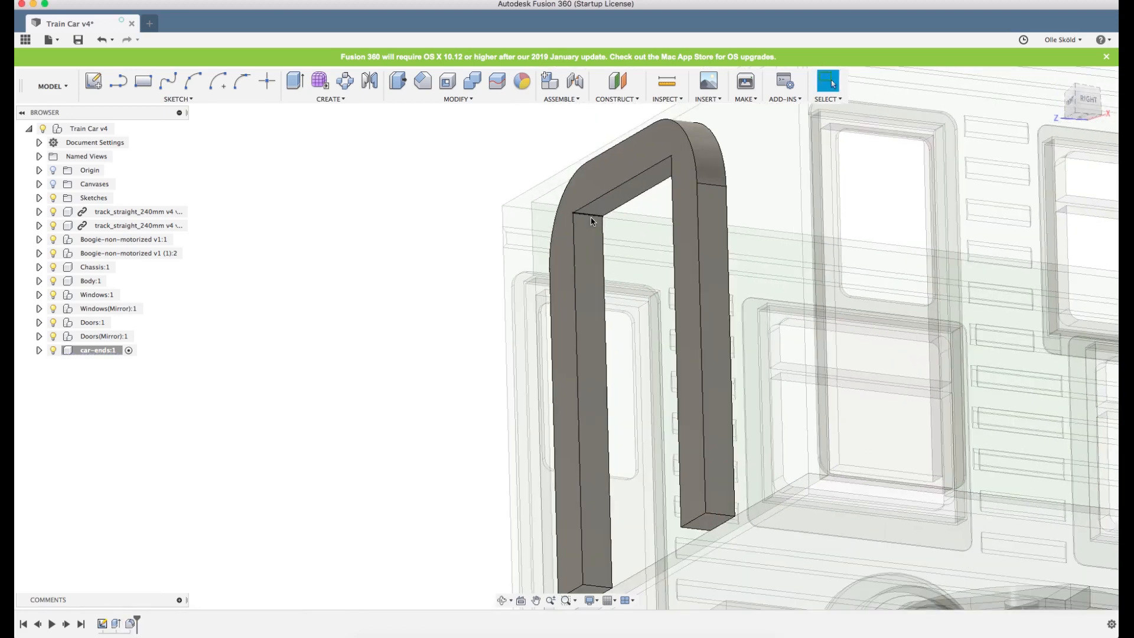
pyautogui.keyDown('shift'); pyautogui.moveTo(591, 223); pyautogui.dragTo(702, 193, button='middle'); pyautogui.keyUp('shift')
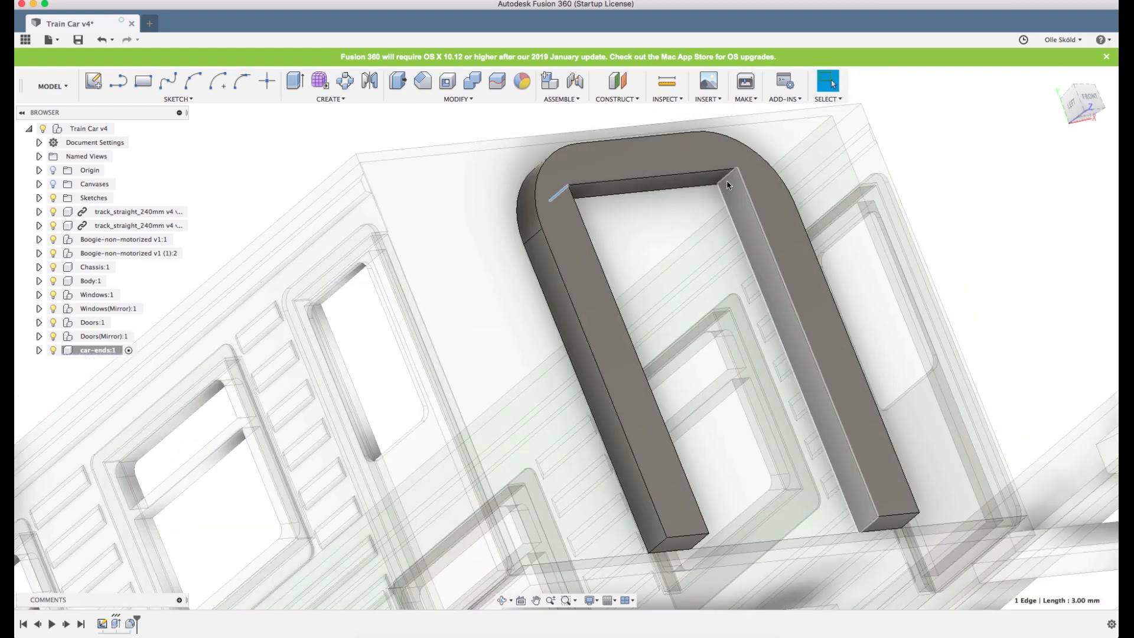
pyautogui.keyDown('shift'); pyautogui.click(725, 177); pyautogui.keyUp('shift')
pyautogui.press('f')
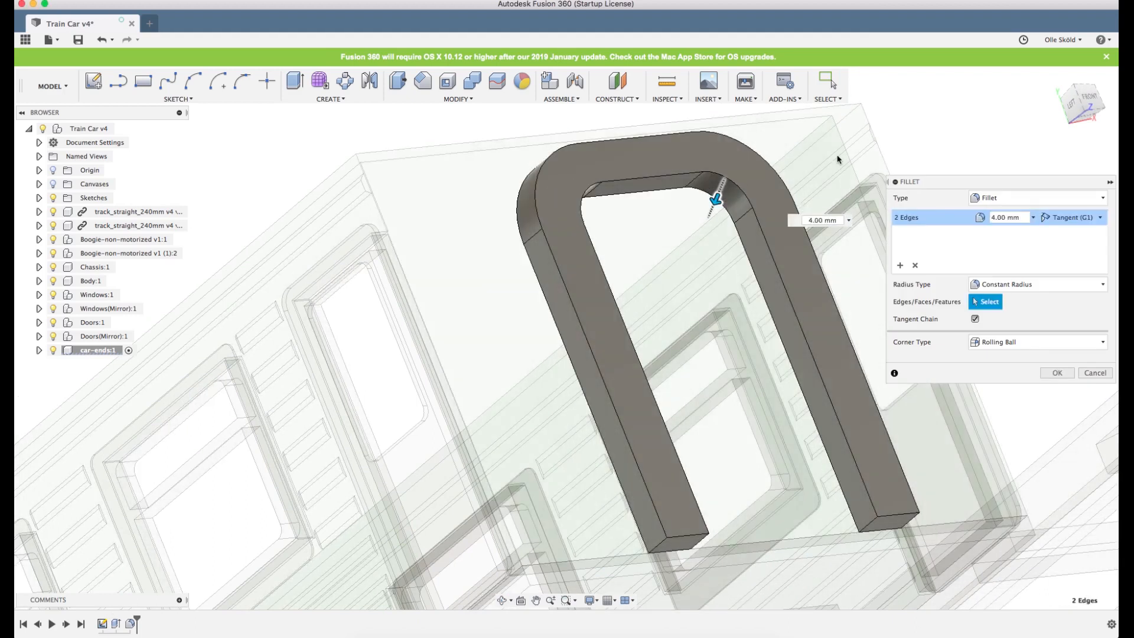
# Show Sketch1 of the car-ends component to compare the frame with the window outline from the front, and accept the inner corner fillet.
pyautogui.click(1090, 96)
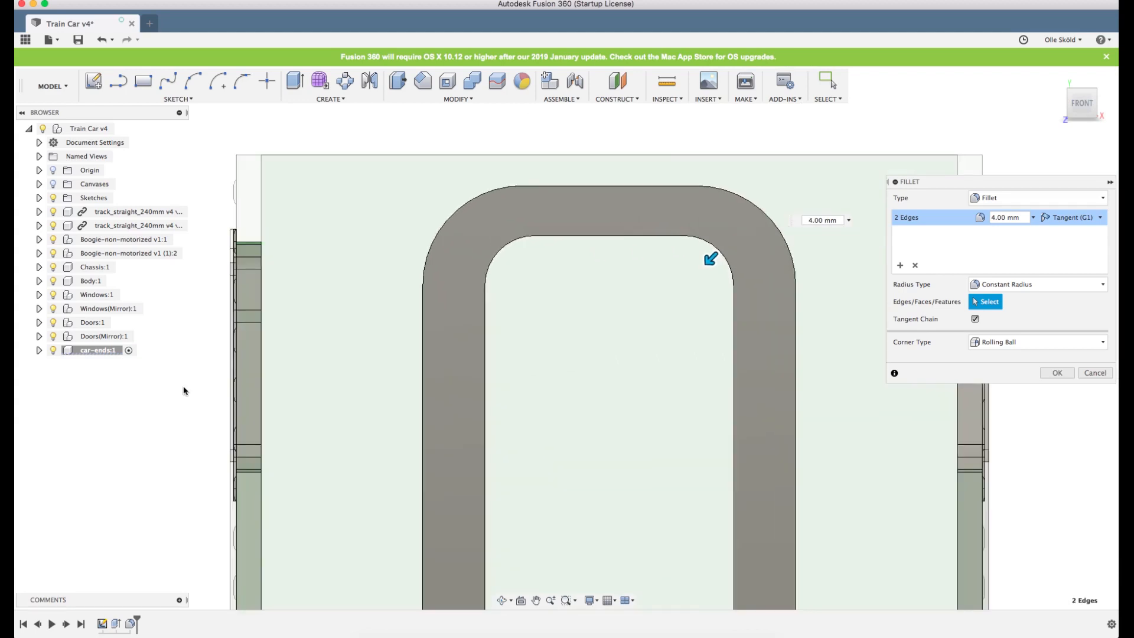
pyautogui.click(39, 350)
pyautogui.click(51, 392)
pyautogui.click(75, 406)
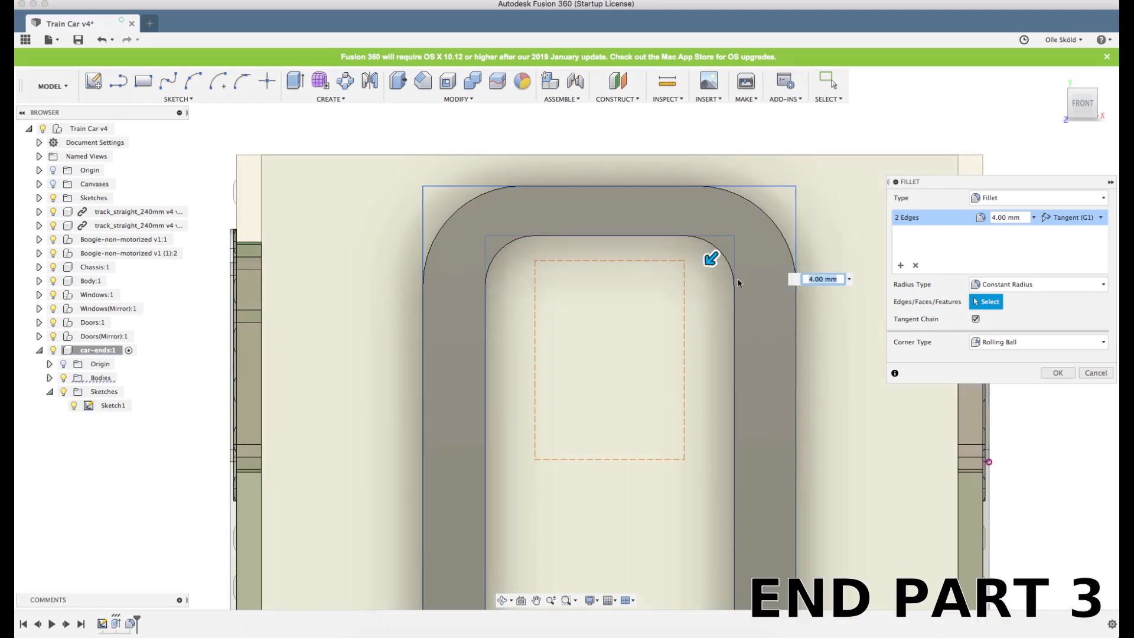
pyautogui.moveTo(712, 261)
pyautogui.mouseDown()
pyautogui.moveTo(710, 248)
pyautogui.moveTo(683, 284)
pyautogui.moveTo(701, 255)
pyautogui.moveTo(713, 260)
pyautogui.mouseUp()
pyautogui.scroll(-5, 667, 198)
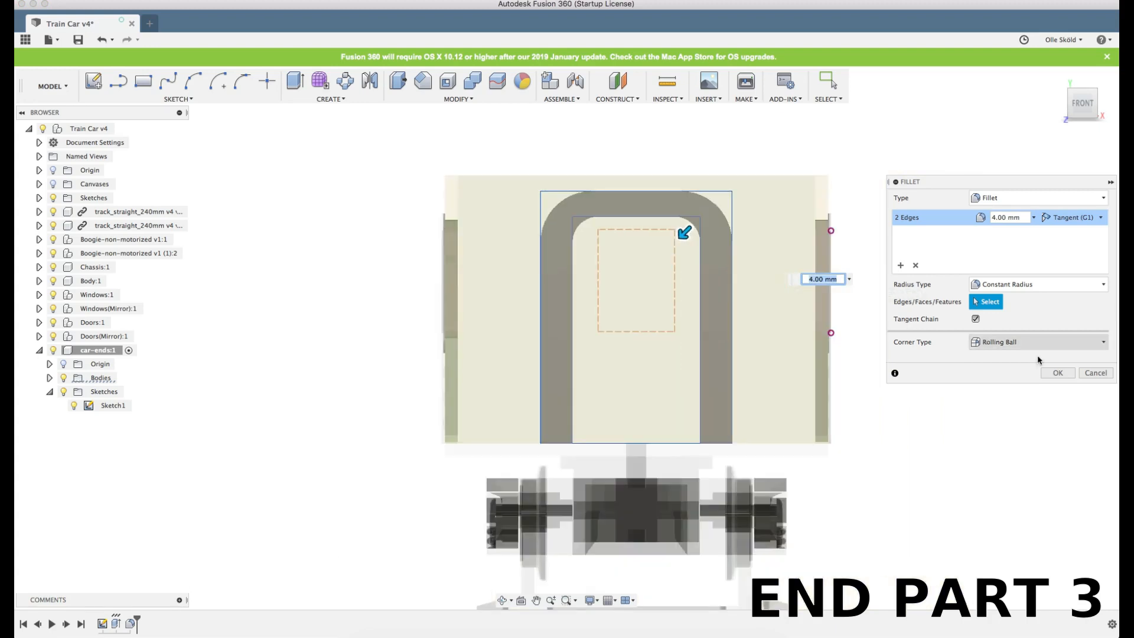
pyautogui.click(1057, 373)
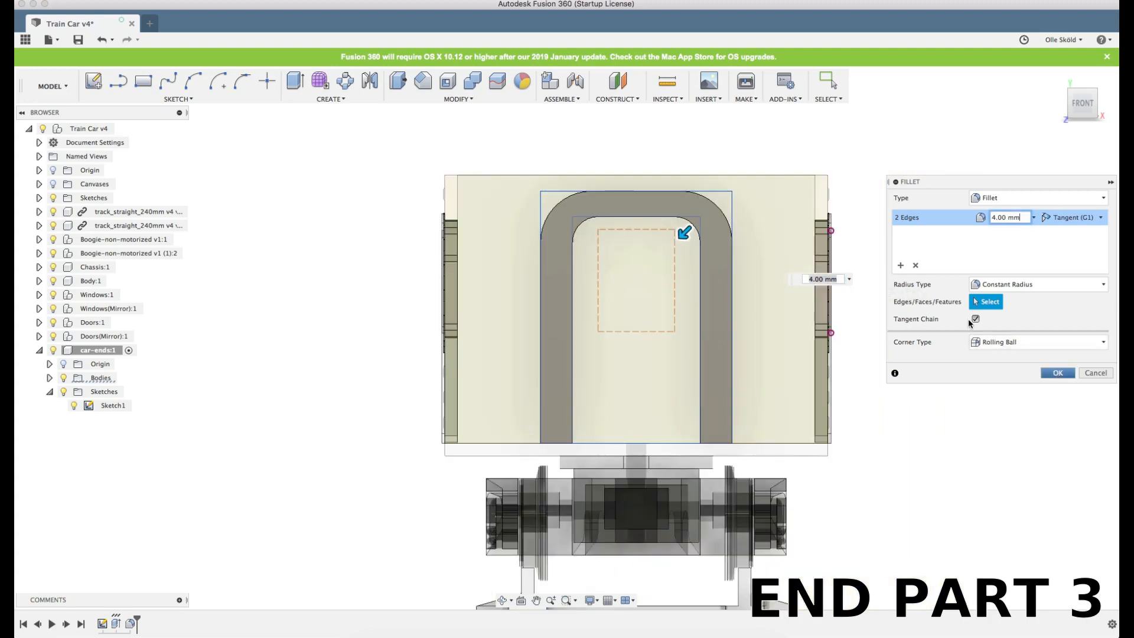
# Hide Sketch1 and show it again, and examine the rounded door frame on the whole train car.
pyautogui.click(74, 406)
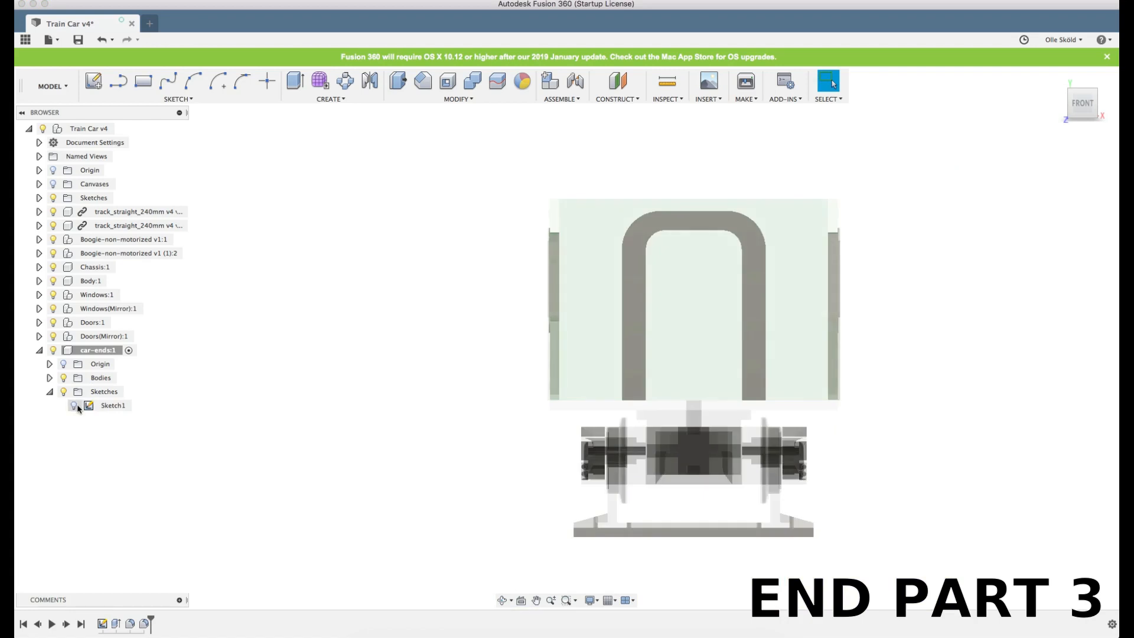
pyautogui.click(74, 406)
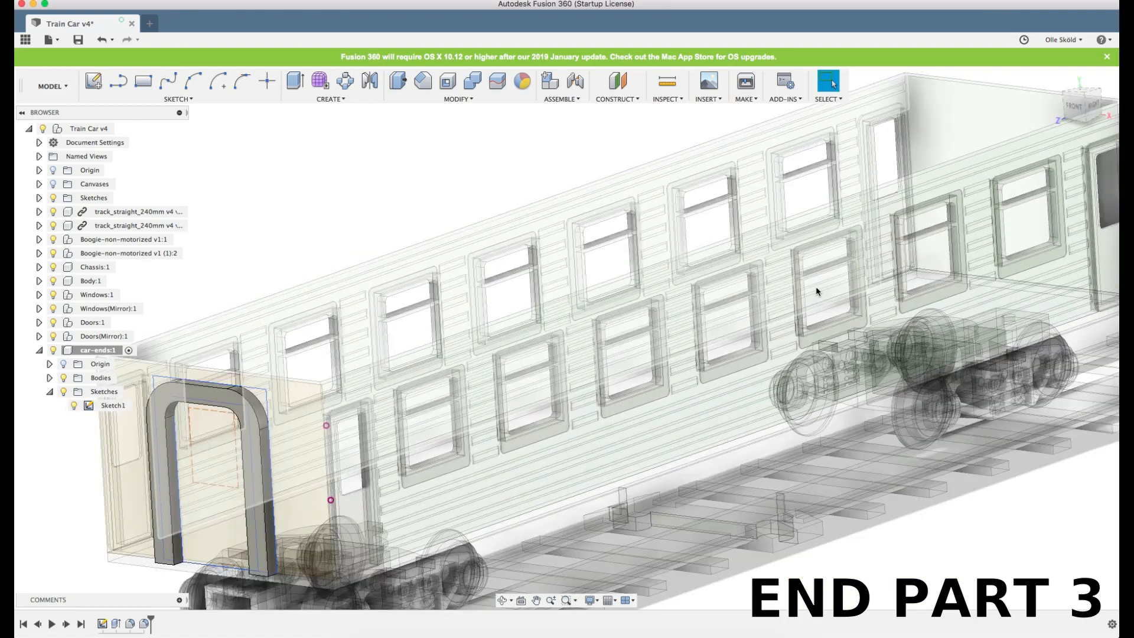
pyautogui.scroll(-5, 817, 291)
pyautogui.keyDown('shift'); pyautogui.hscroll(-5, 817, 292); pyautogui.keyUp('shift')
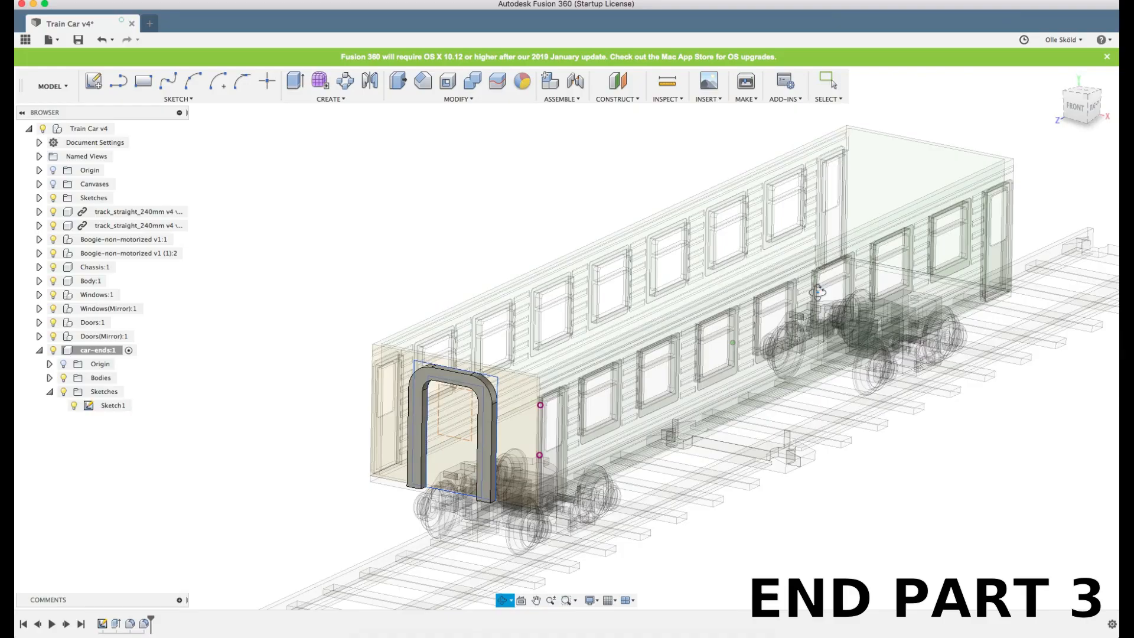